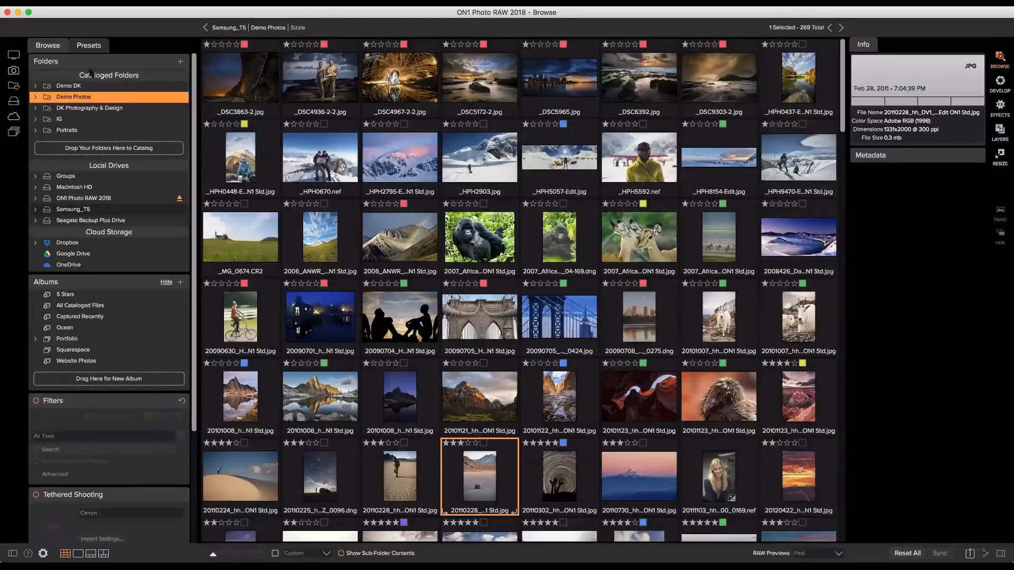
Expand Macintosh HD and its Users folder in the Local Drives list.
scroll(82, 70, "down", 2)
scroll(82, 70, "down", 1)
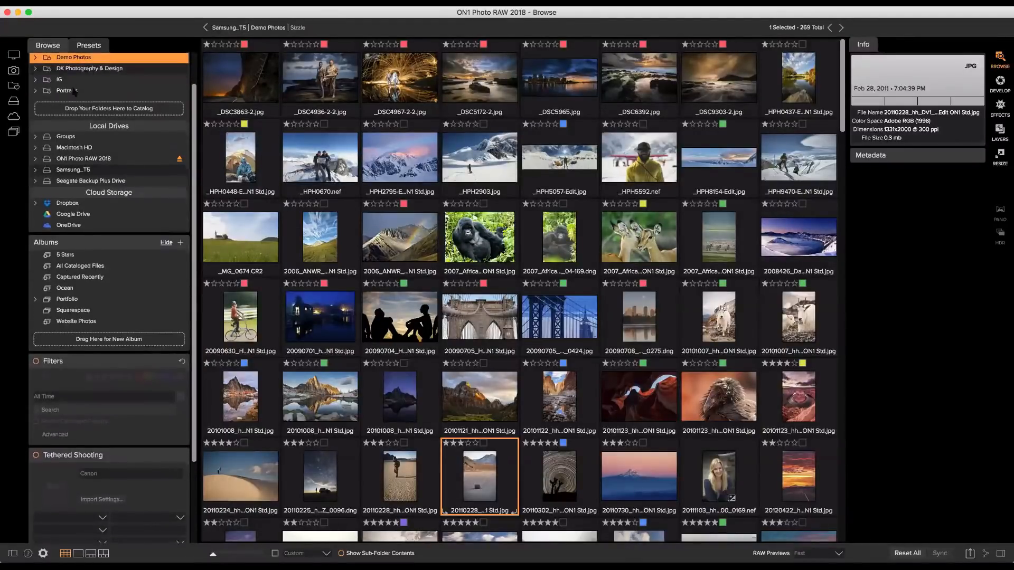
left_click(36, 148)
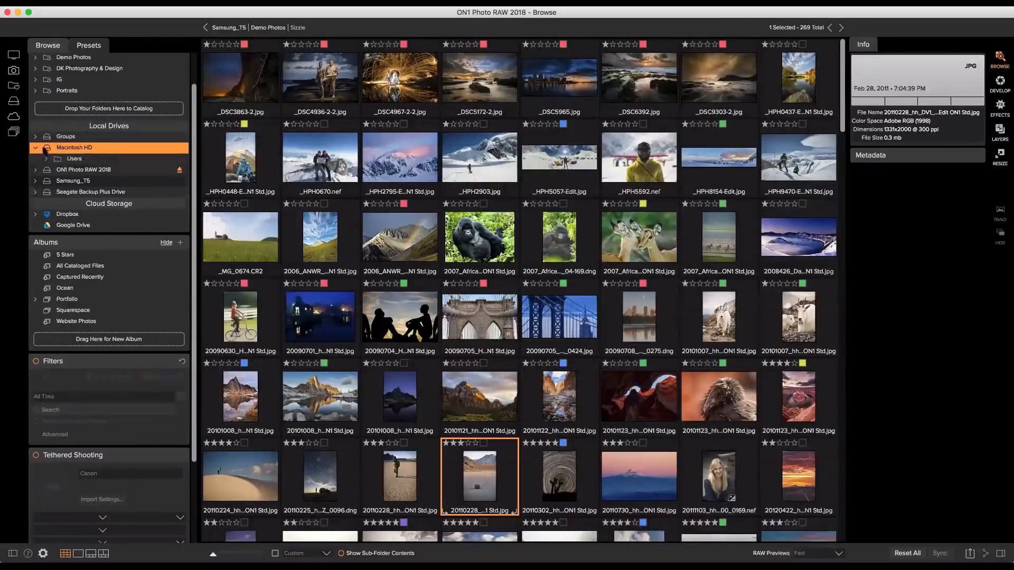
left_click(46, 158)
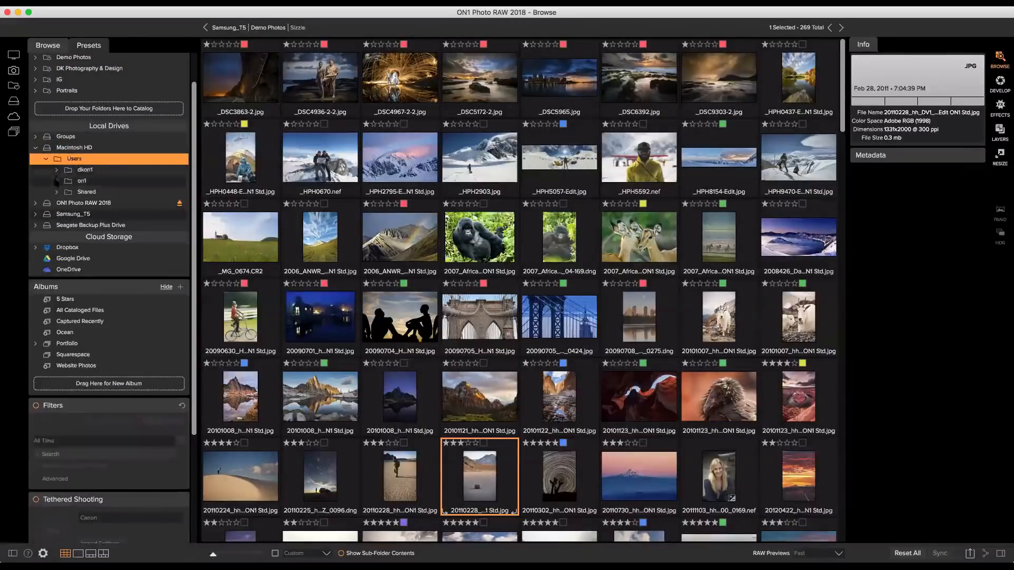
Select _DSC4936-2-2.jpg in the thumbnail grid to show its details.
scroll(60, 181, "down", 2)
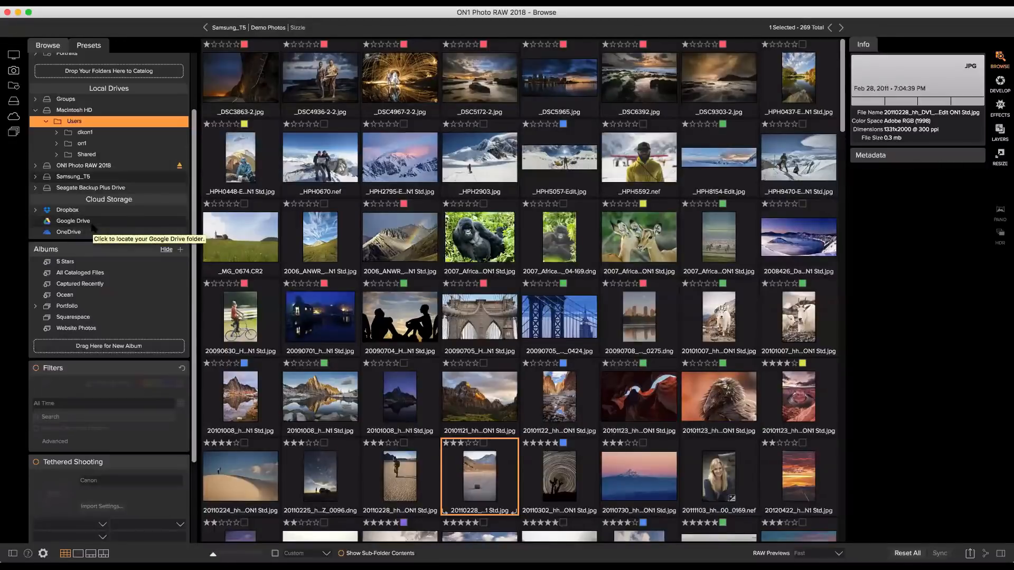
scroll(92, 228, "up", 3)
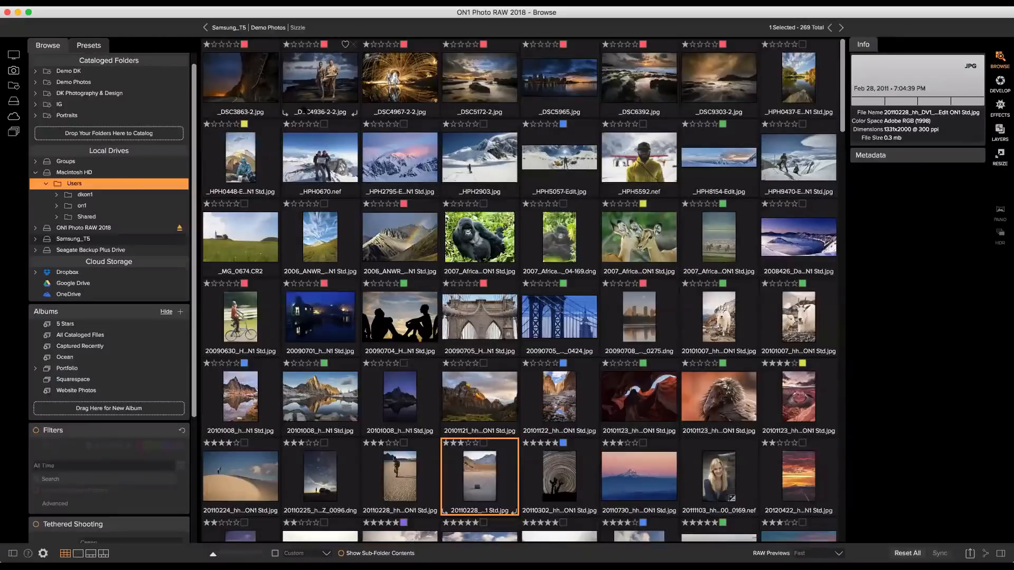
left_click(317, 84)
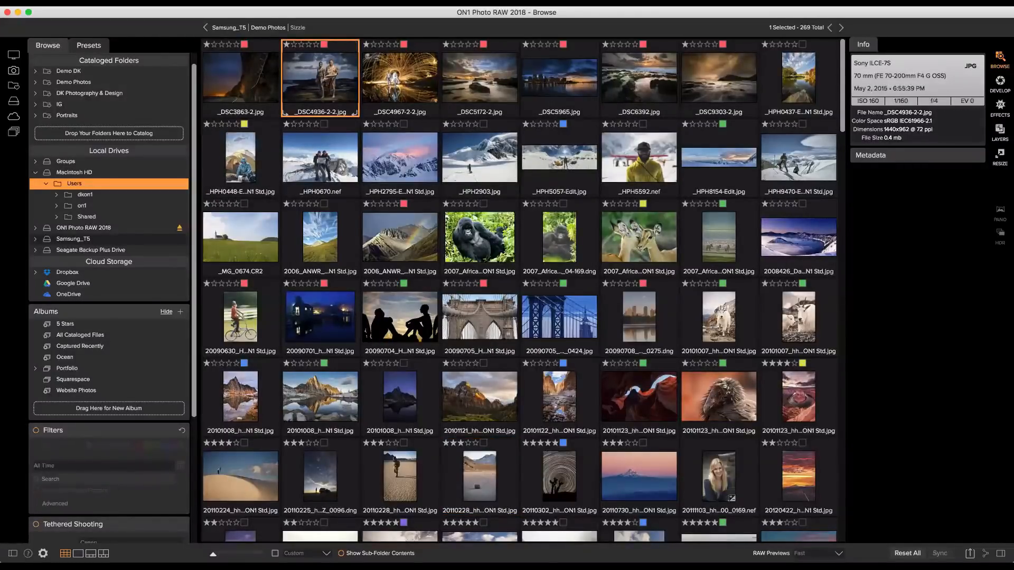
Open _DSC4936-2-2.jpg large with a filmstrip and page forward past photo 36.
double_click(320, 79)
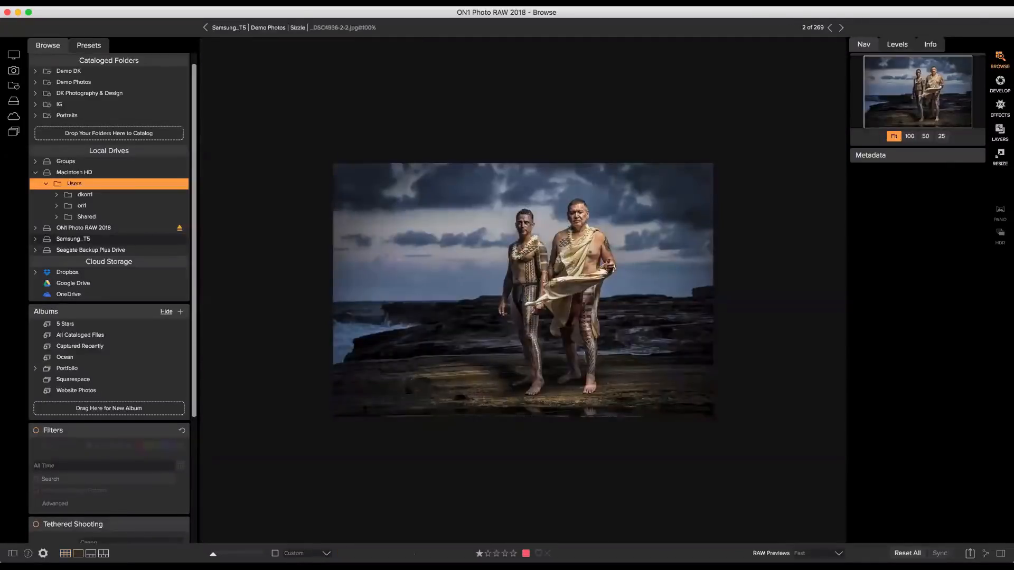
left_click(91, 554)
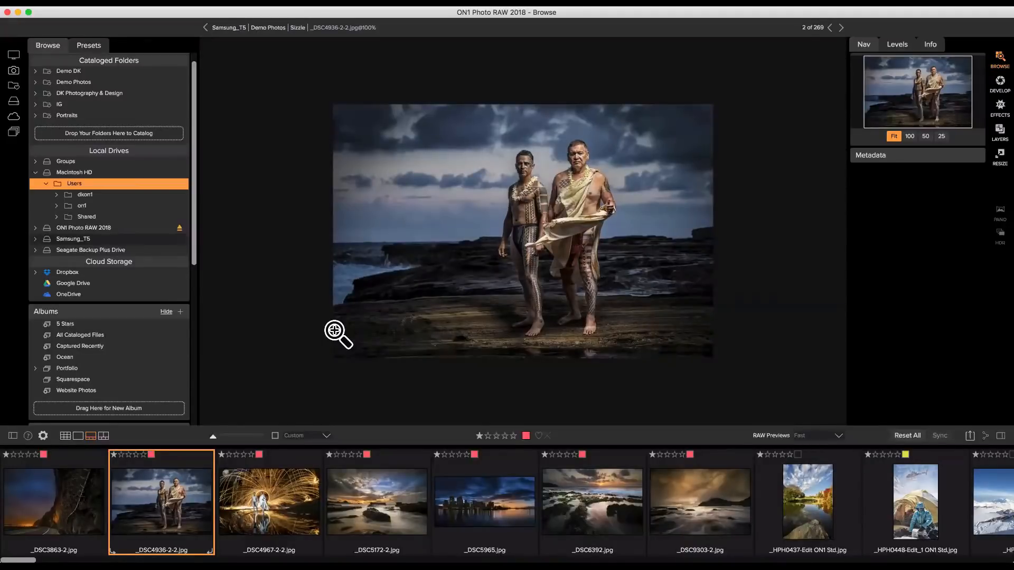
key("Right")
key("Right")
key("Right")
key("Right")
key("Right")
key("Right")
key("Right")
key("Right")
key("Right")
key("Right")
key("Right")
key("Right")
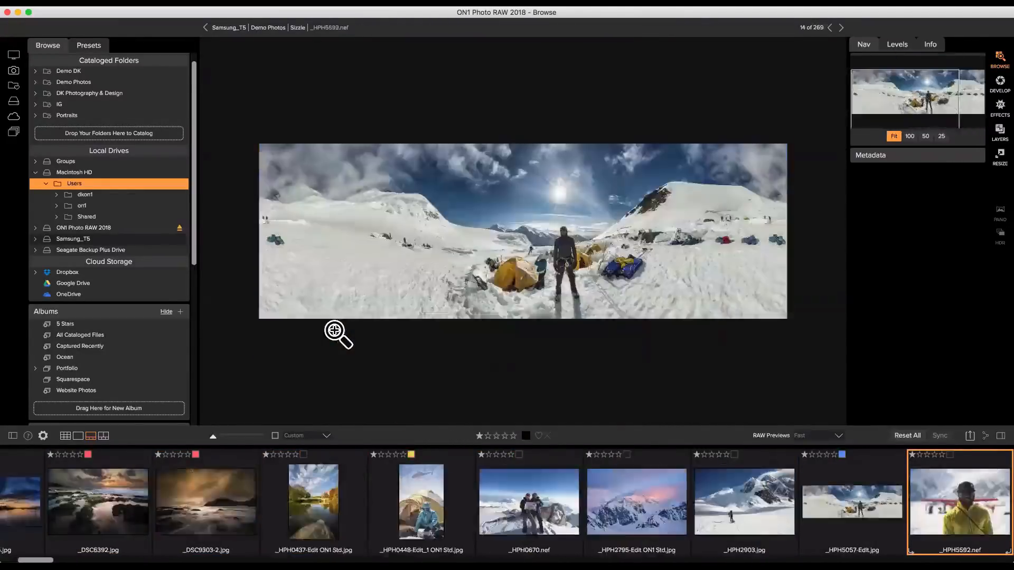
key("Right")
key("Right")
key("Right")
key("Right")
key("Right")
key("Right")
key("Right")
key("Right")
key("Right")
key("Right")
key("Right")
key("Right")
key("Right")
key("Right")
key("Right")
key("Right")
key("Right")
key("Right")
key("Right")
key("Right")
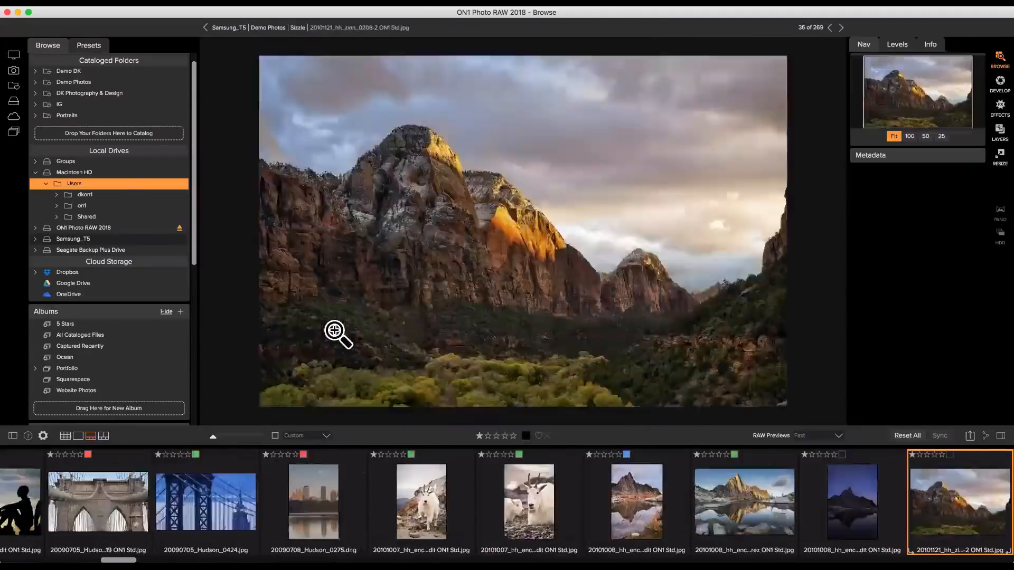
key("Right")
Step back through the photos to the first one, _DSC3863-2.jpg.
key("Left")
key("Left")
key("Left")
key("Left")
key("Left")
key("Left")
key("Left")
key("Left")
key("Left")
key("Left")
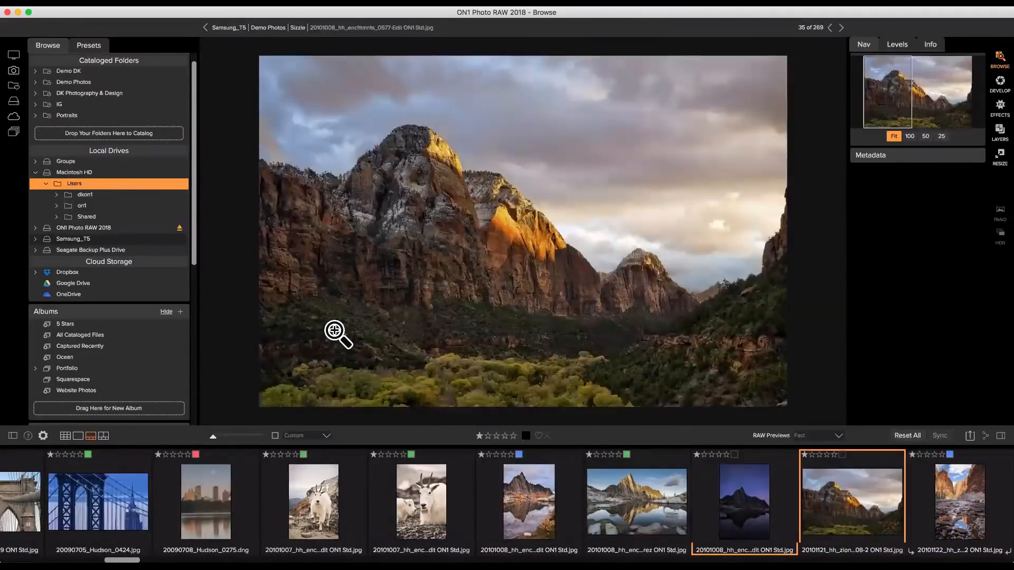
key("Left")
key("Left")
key("Left")
key("Left")
key("Left")
key("Left")
key("Left")
key("Left")
key("Left")
key("Left")
key("Left")
key("Left")
key("Left")
key("Left")
key("Left")
key("Left")
key("Left")
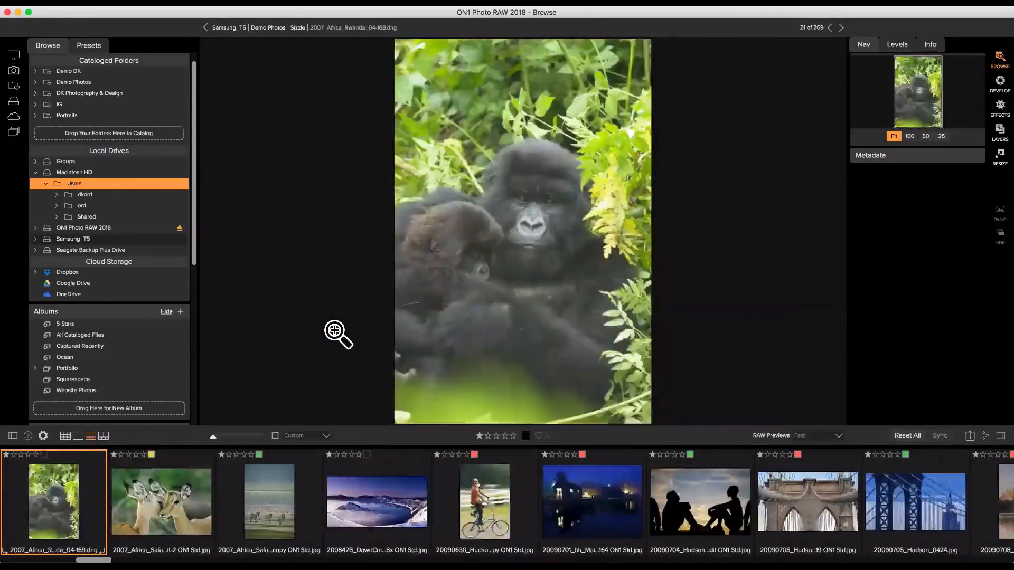
key("Left")
key("Left")
key("Left")
key("Left")
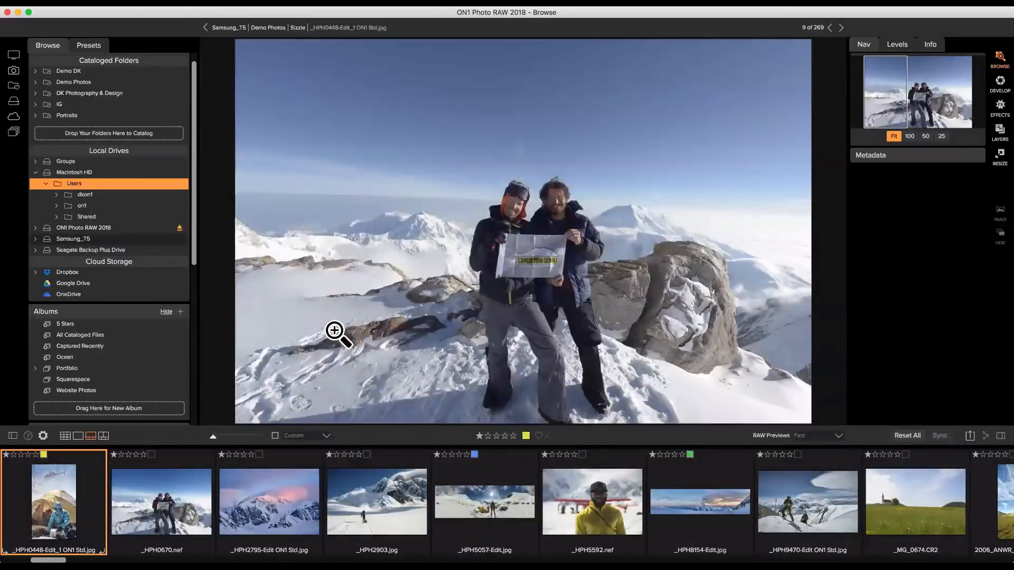
key("Left")
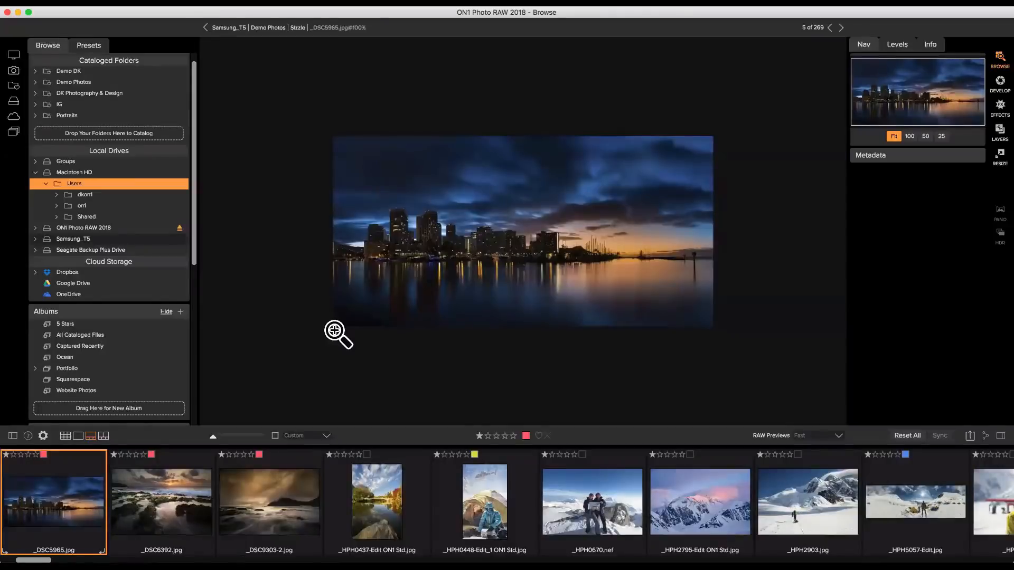
key("Left")
key("Left")
key("Left")
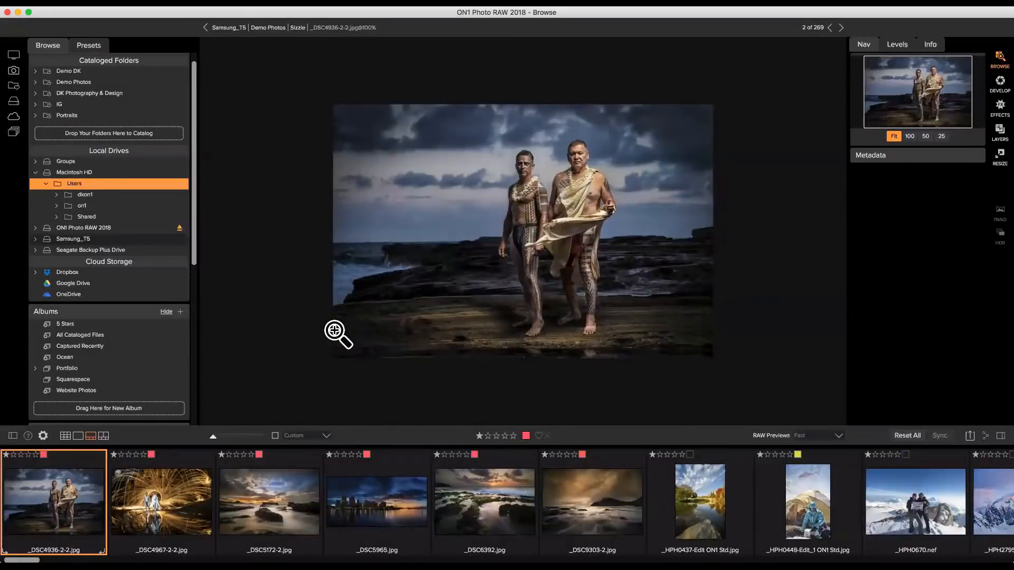
key("Left")
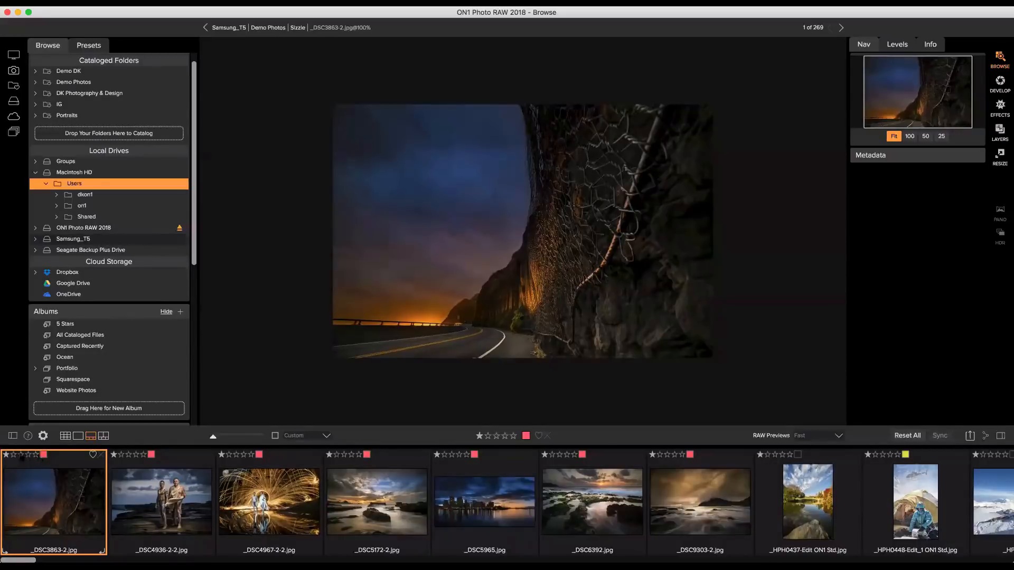
Give _DSC3863-2 three stars, keeping its red colour label.
left_click(22, 457)
left_click(44, 454)
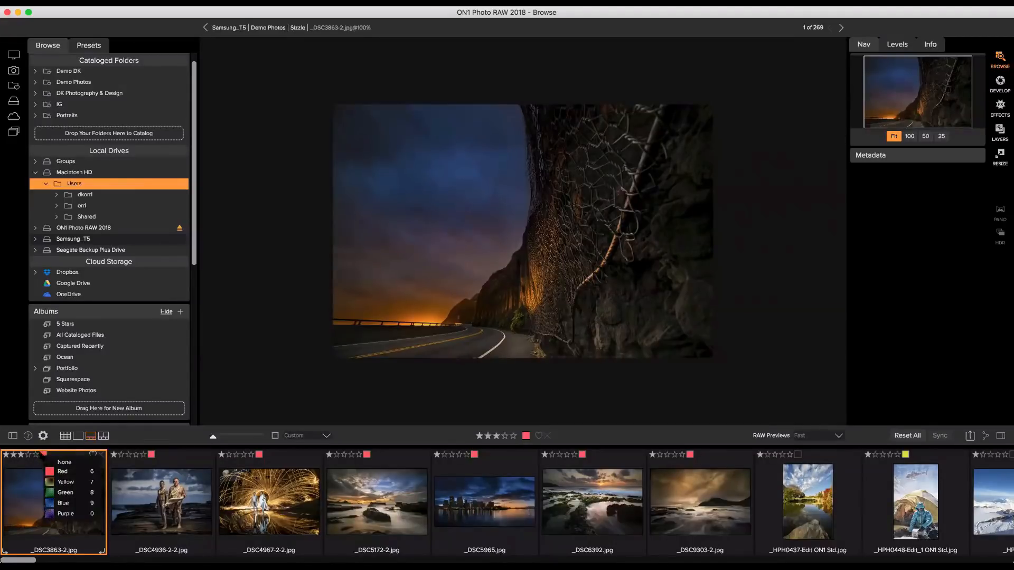
left_click(42, 455)
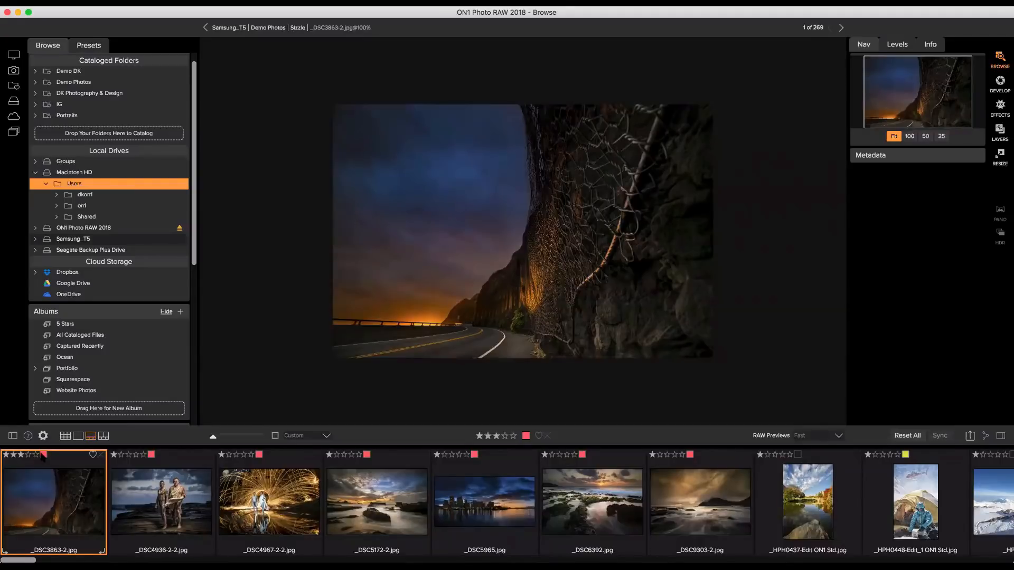
key("Right")
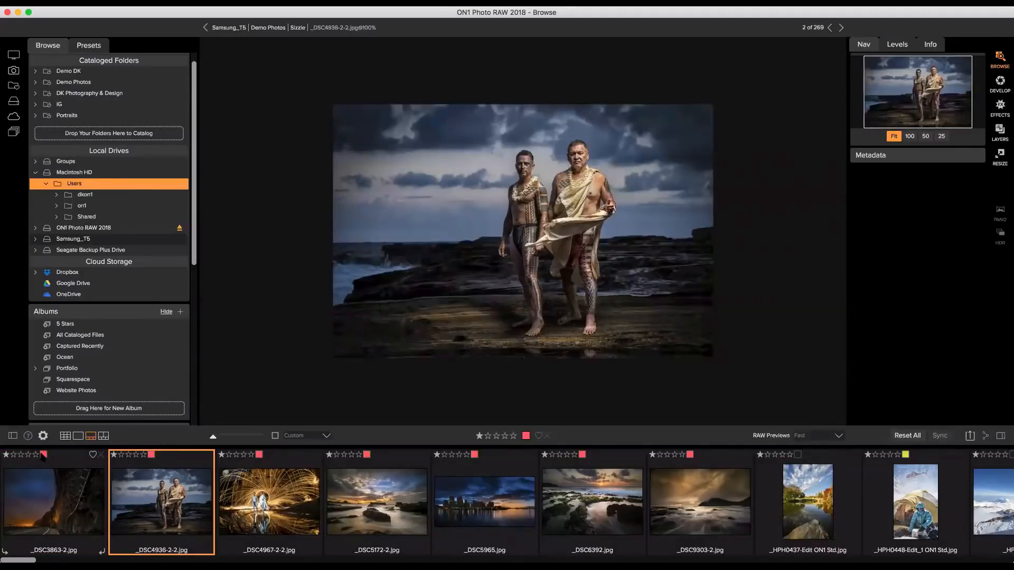
Rate _DSC4936-2-2 two stars, the next two five stars, and the following three four stars.
key("2")
key("Right")
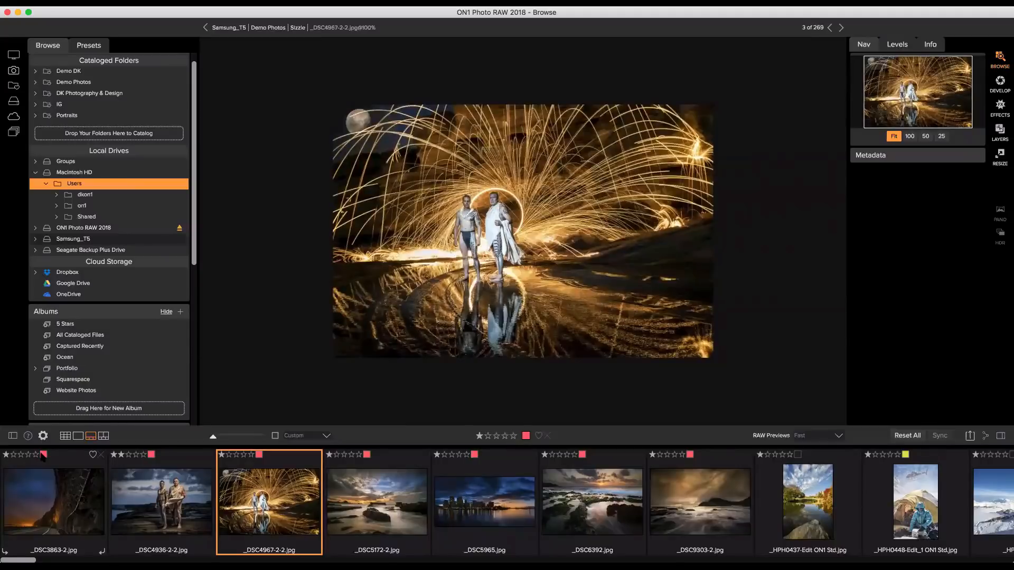
key("5")
key("Right")
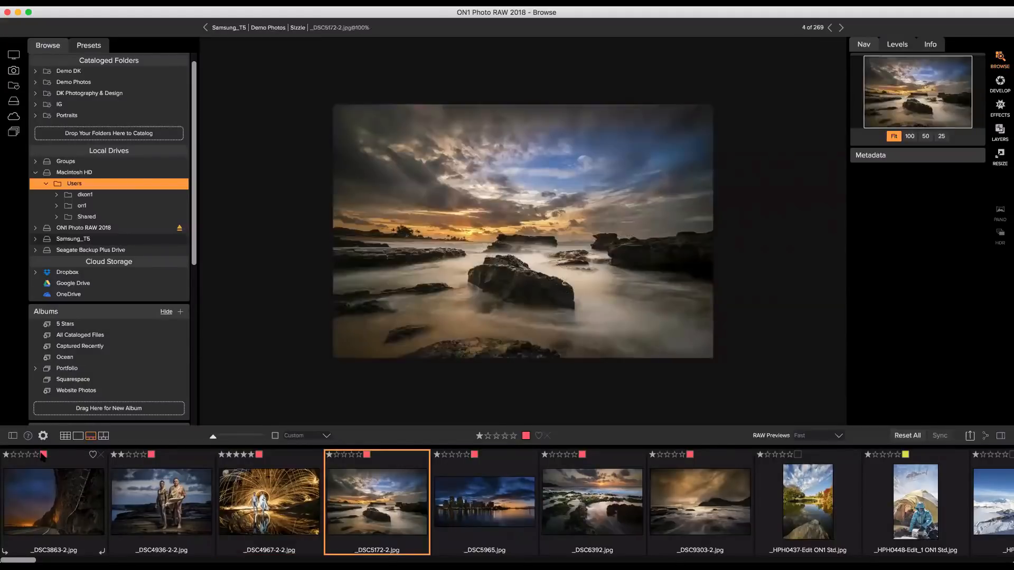
key("5")
key("Right")
key("4")
key("Right")
key("4")
key("Right")
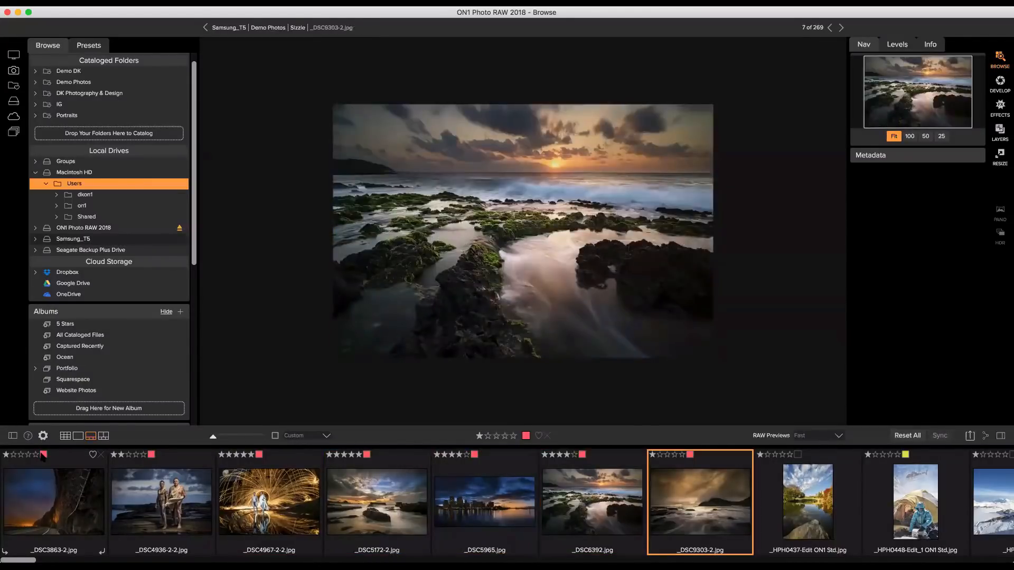
key("4")
key("Right")
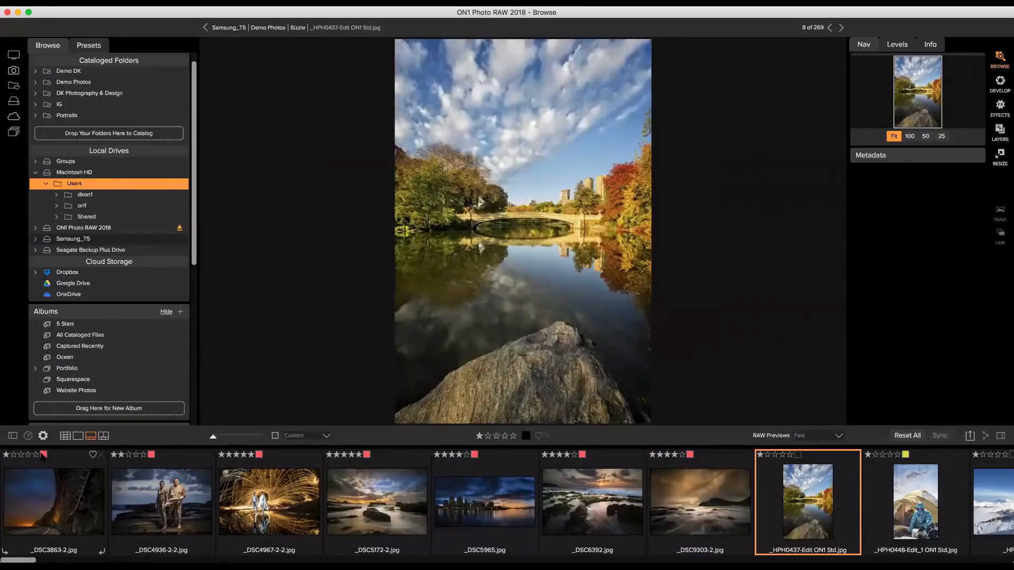
Return to _DSC4936-2-2.jpg, then move on to _DSC4967-2-2.jpg.
key("Right")
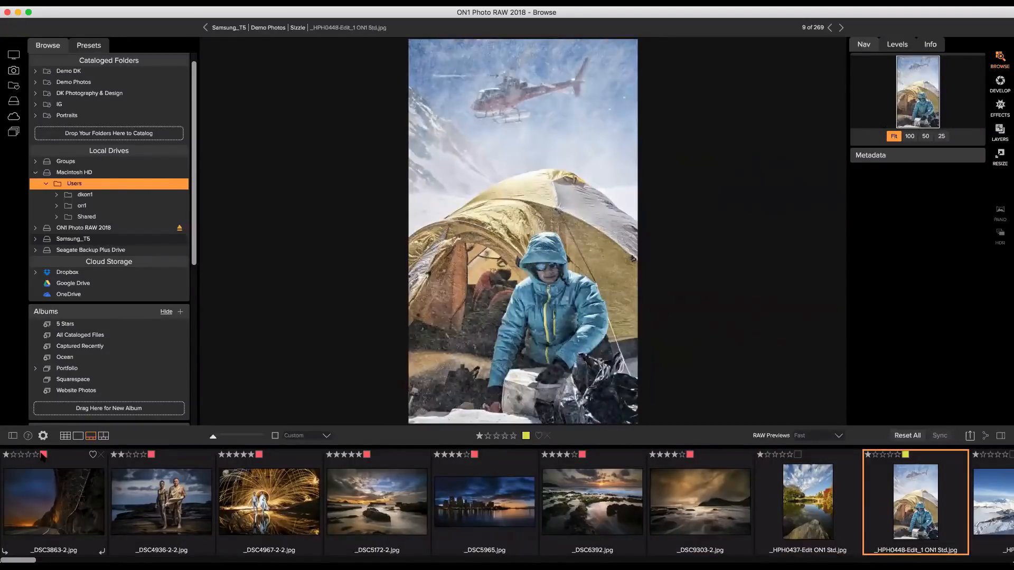
key("Right")
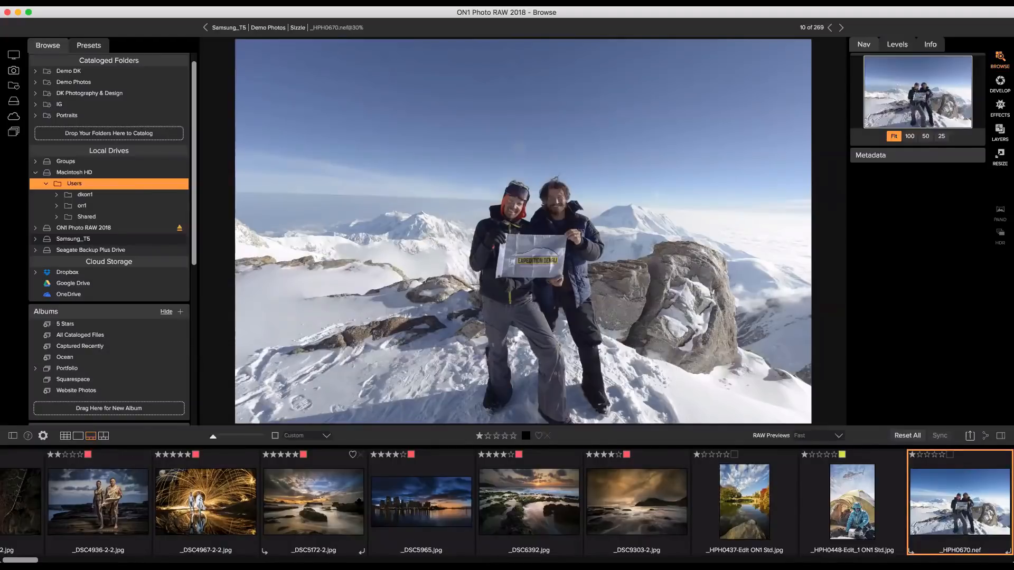
left_click(104, 464)
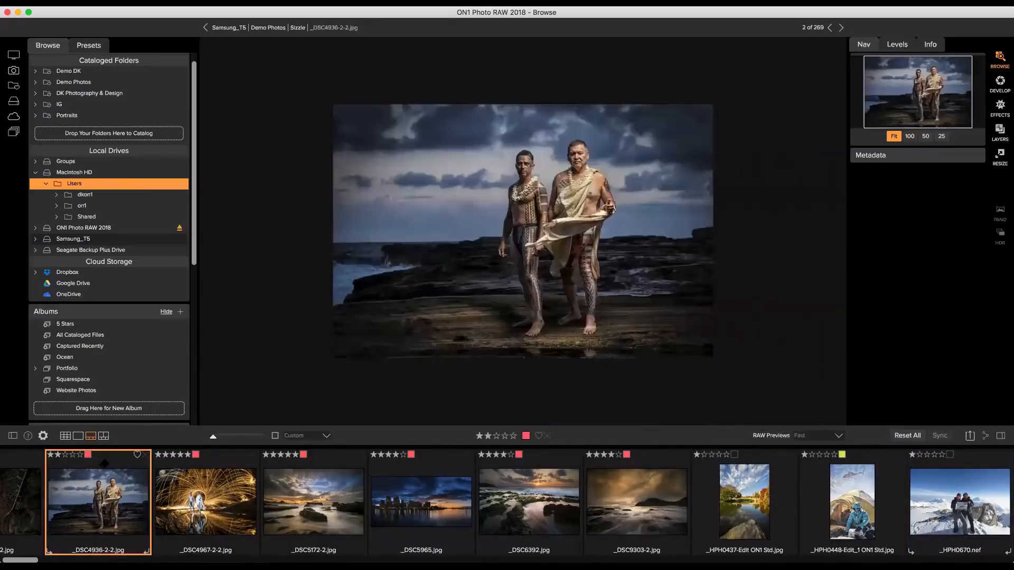
key("Right")
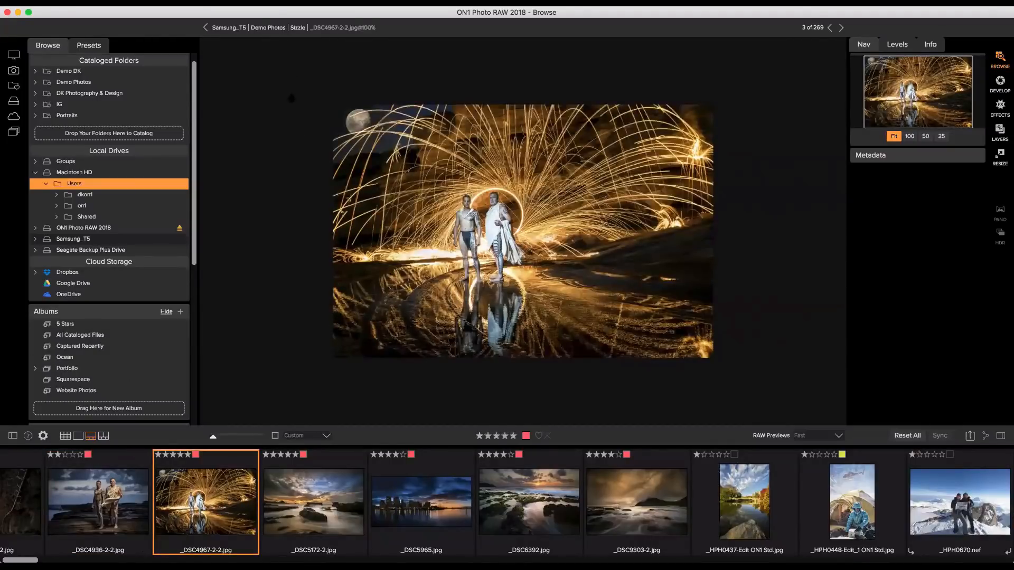
Choose a command from the settings menu.
left_click(240, 4)
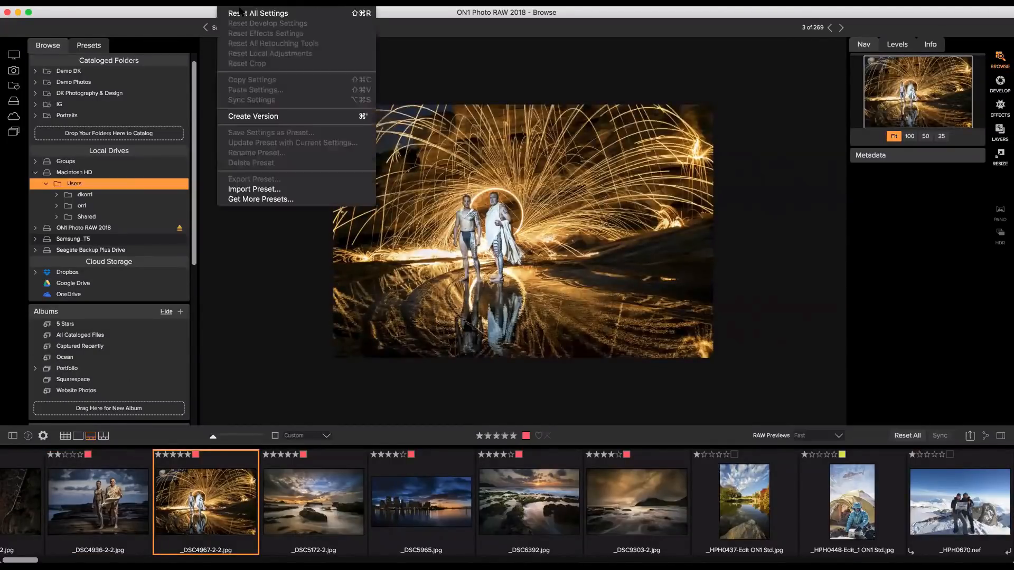
mouse_move(343, 12)
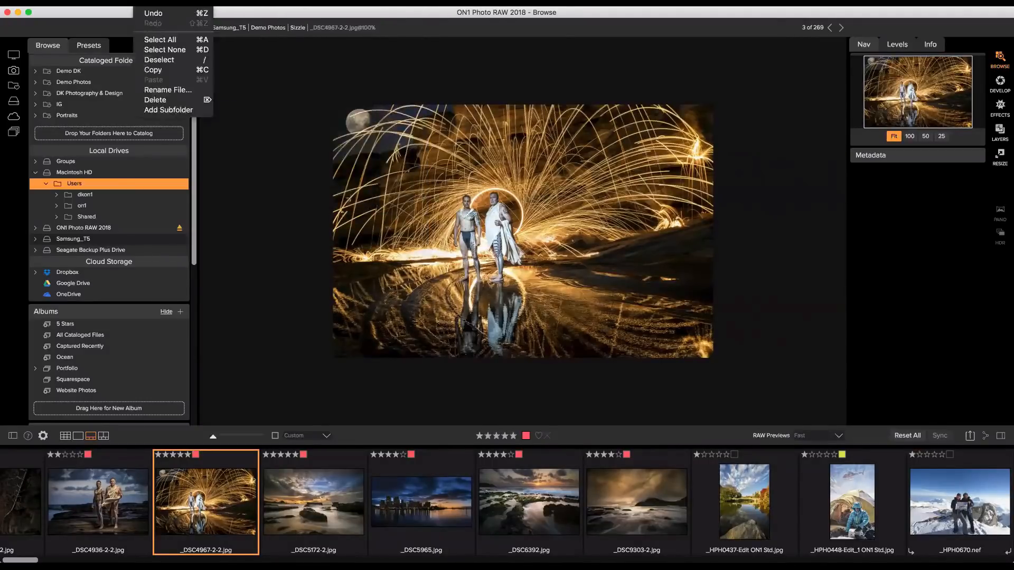
left_click(203, 44)
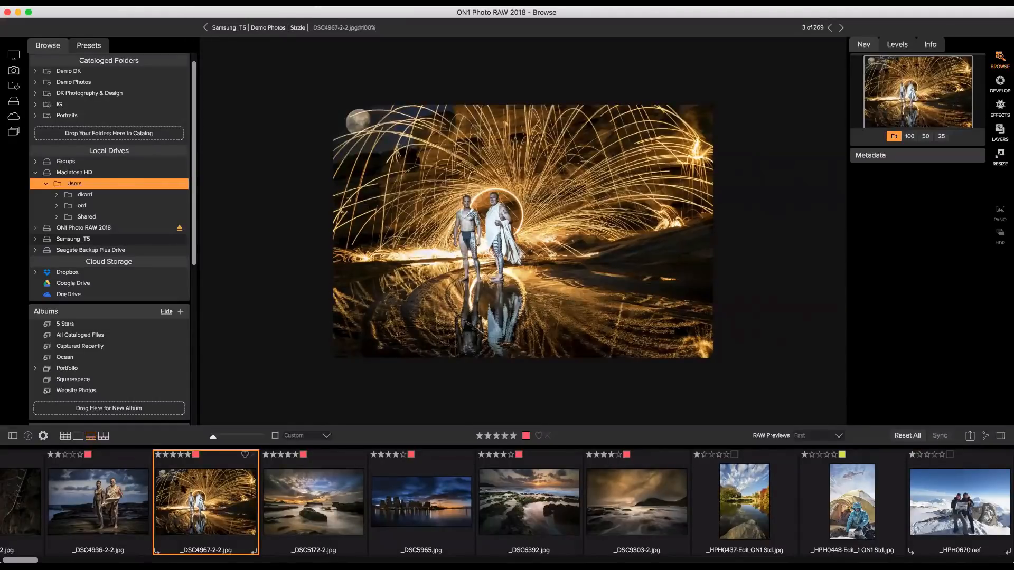
Toggle the fire-spinning photo between one and five stars, ending at five stars.
key("1")
key("5")
key("1")
key("5")
Give the photo a purple label, mark it liked, and enable Photo > Auto Advance.
key("7")
key("8")
key("9")
key("0")
left_click(198, 456)
left_click(198, 455)
left_click(199, 455)
left_click(198, 455)
left_click(244, 455)
left_click(201, 7)
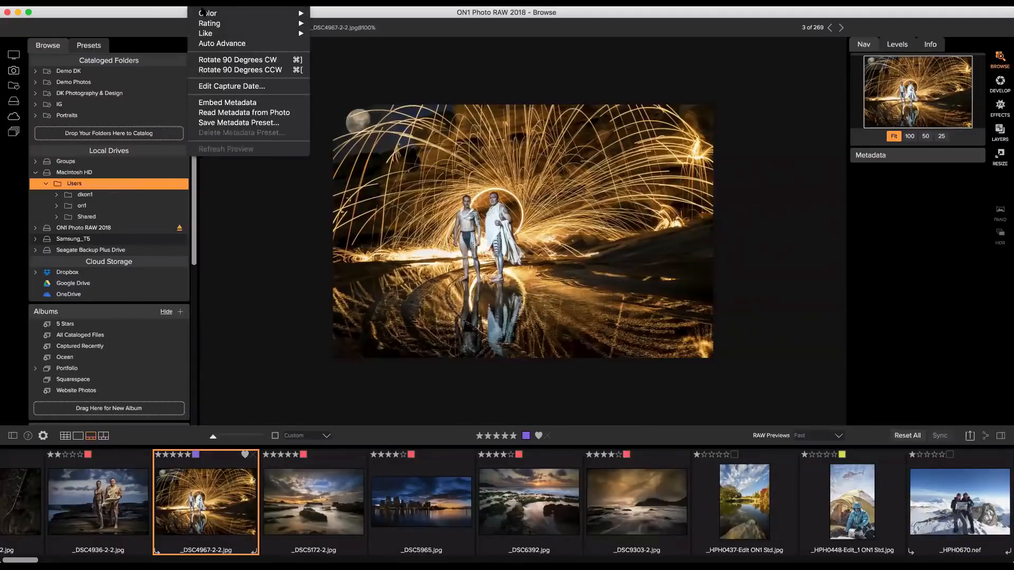
left_click(221, 45)
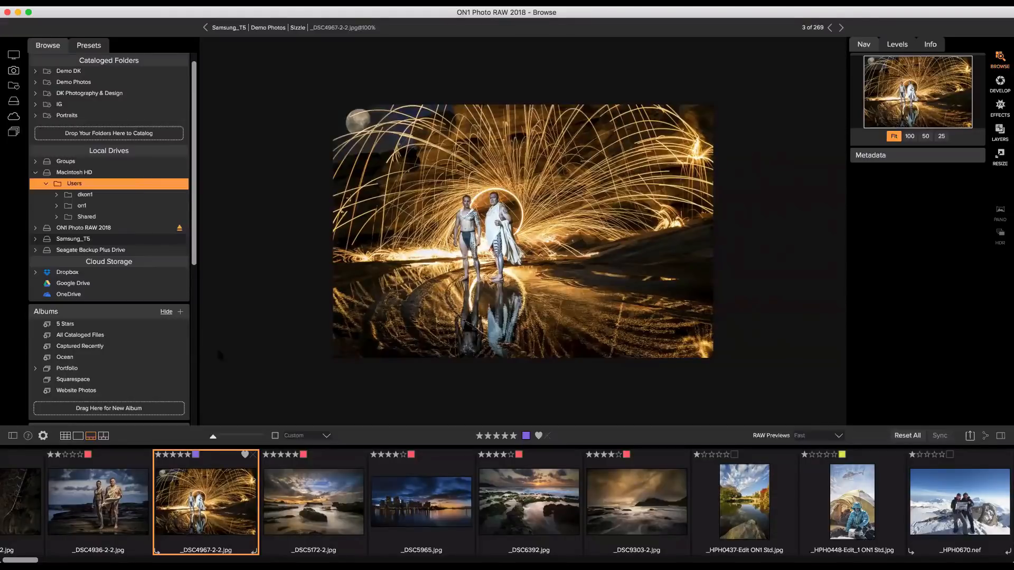
Step through the Sizzle photos from _DSC5172 to the church meadow shot.
scroll(254, 467, "left", 1)
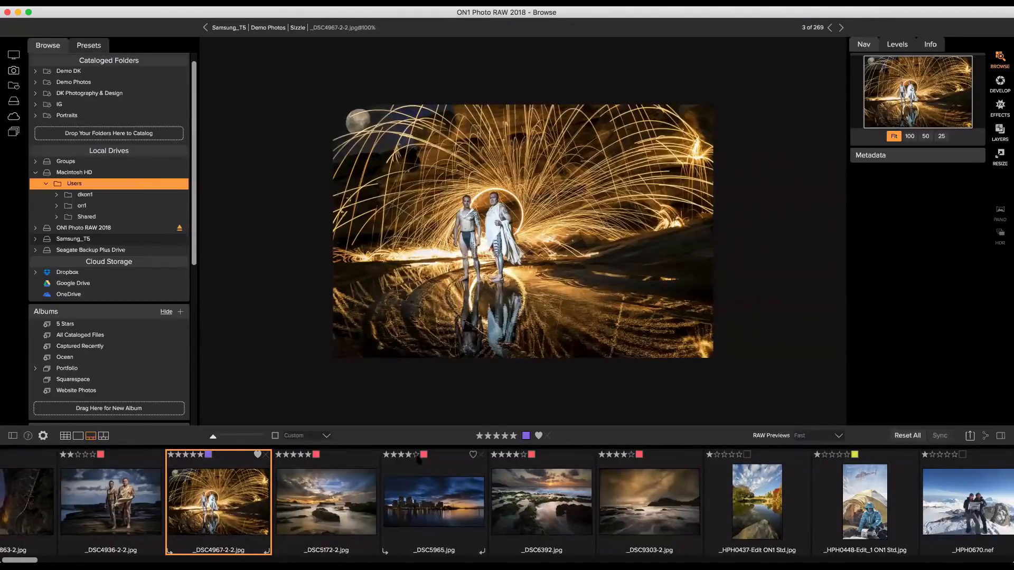
scroll(404, 464, "right", 1)
key("Right")
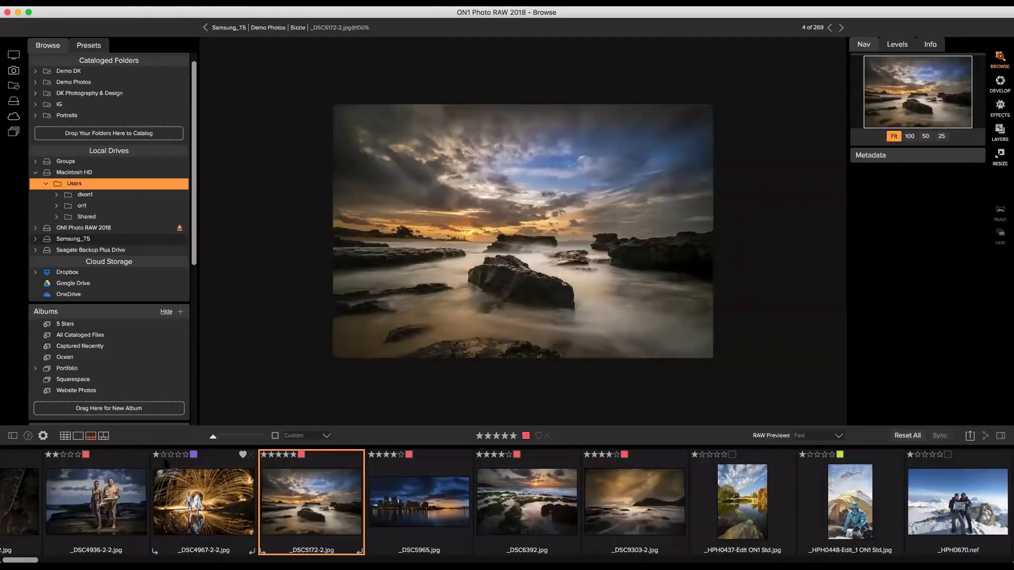
key("Right")
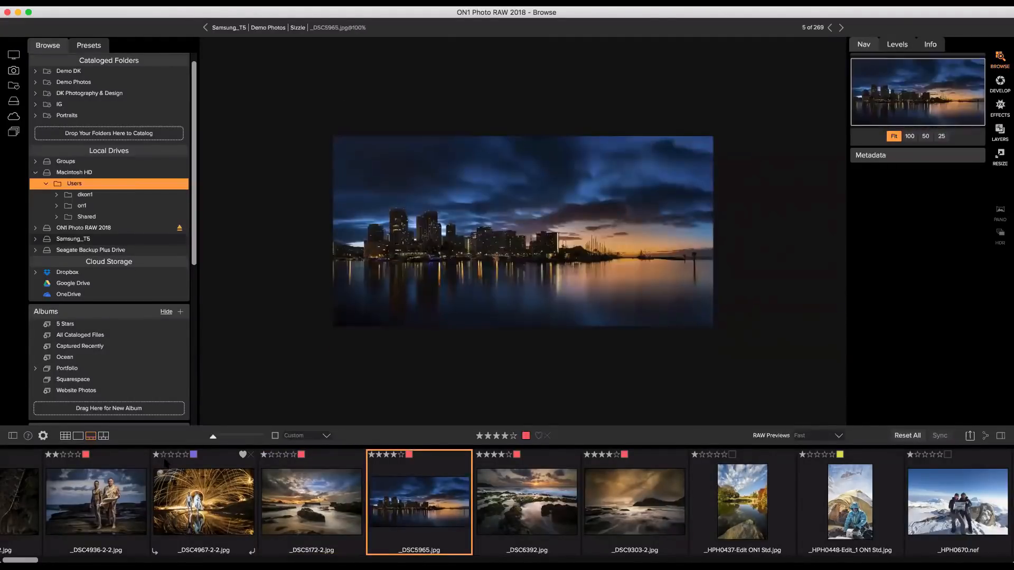
key("Right")
key("Right")
key("Right")
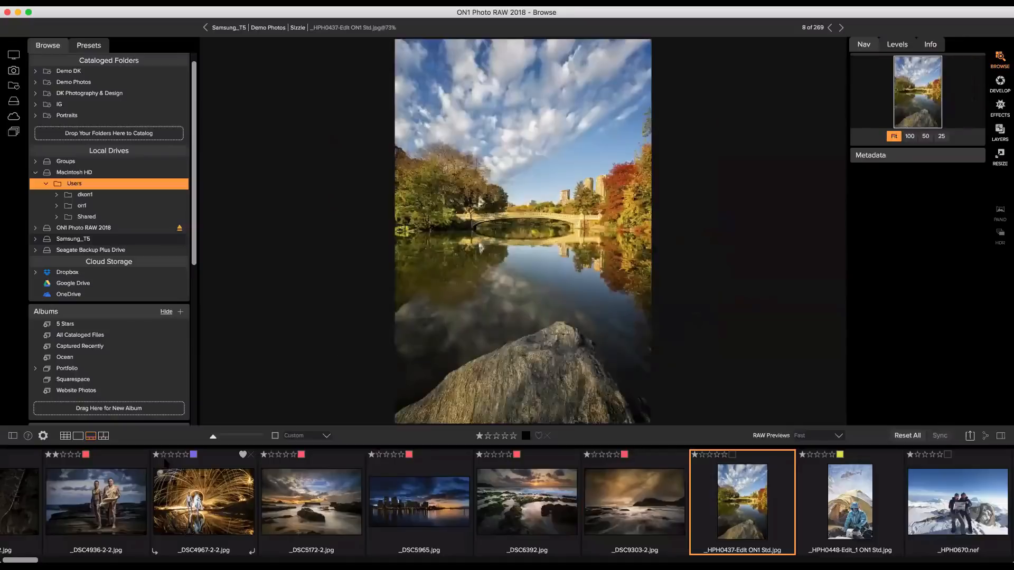
key("Right")
key("Right")
key("Right")
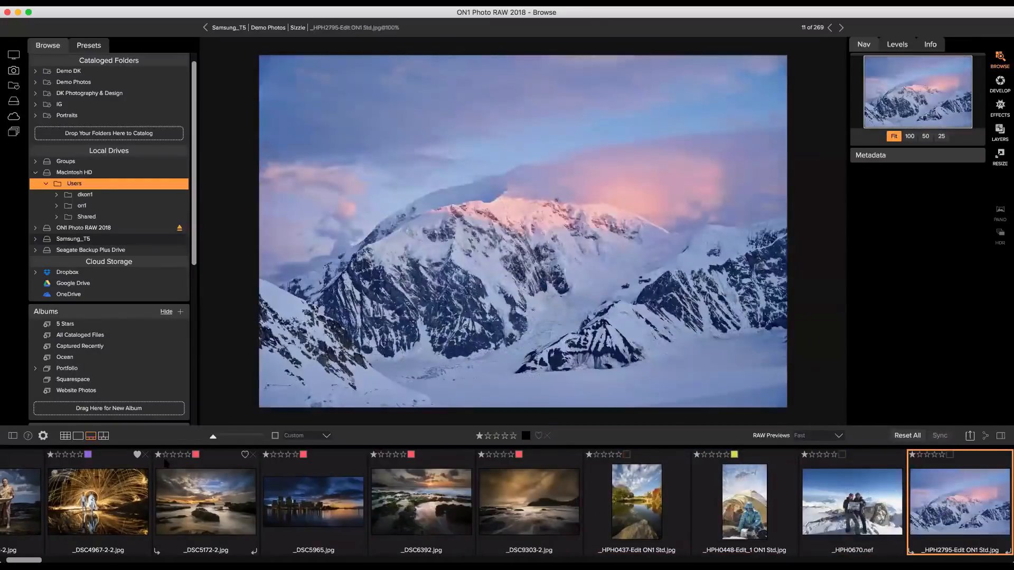
key("Right")
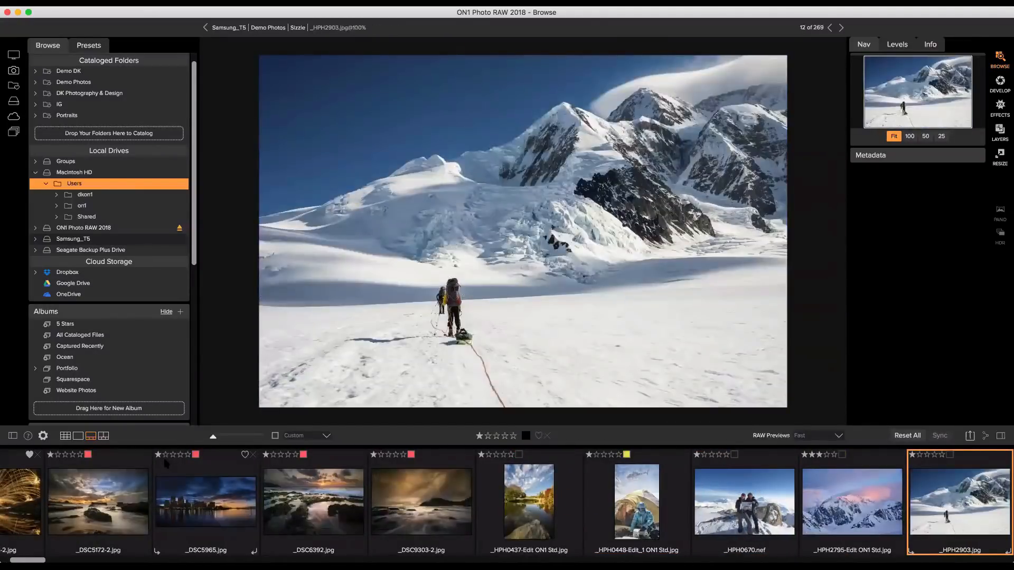
key("Right")
key("Right")
key("Right")
key("Right")
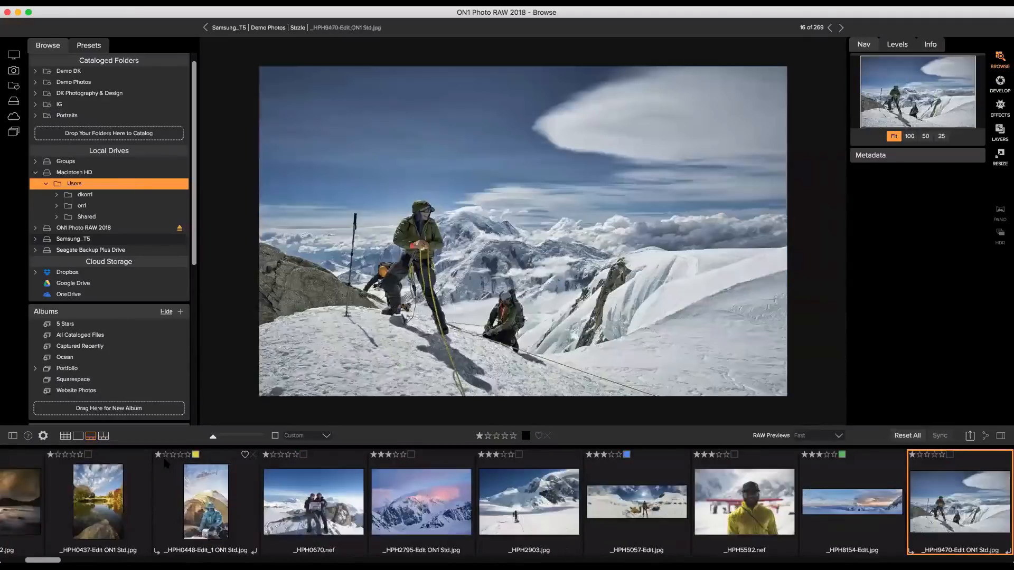
key("Right")
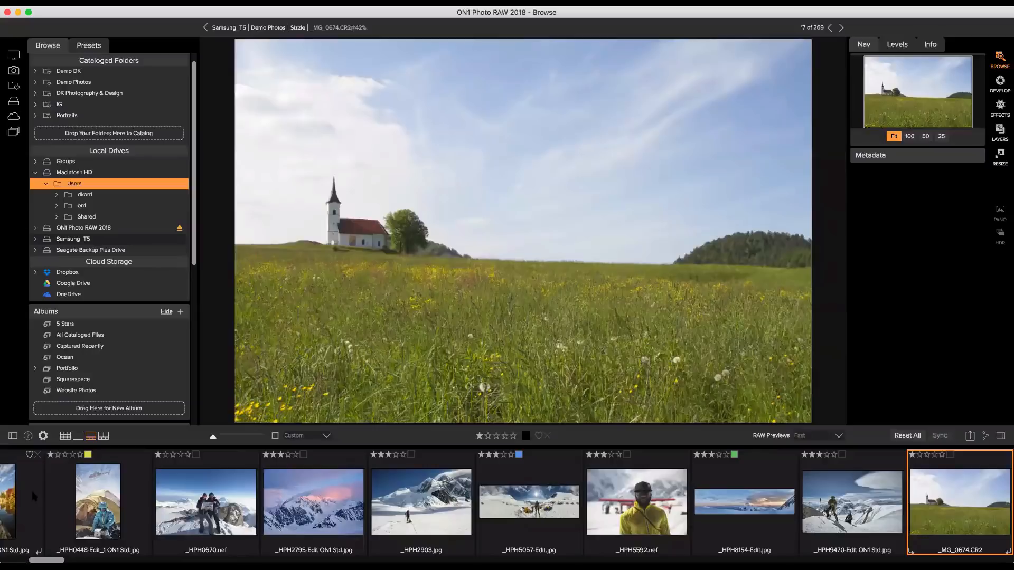
Compare the gorilla and impala photos, move to the zebra, then switch to Grid view.
key("Right")
key("Right")
key("Right")
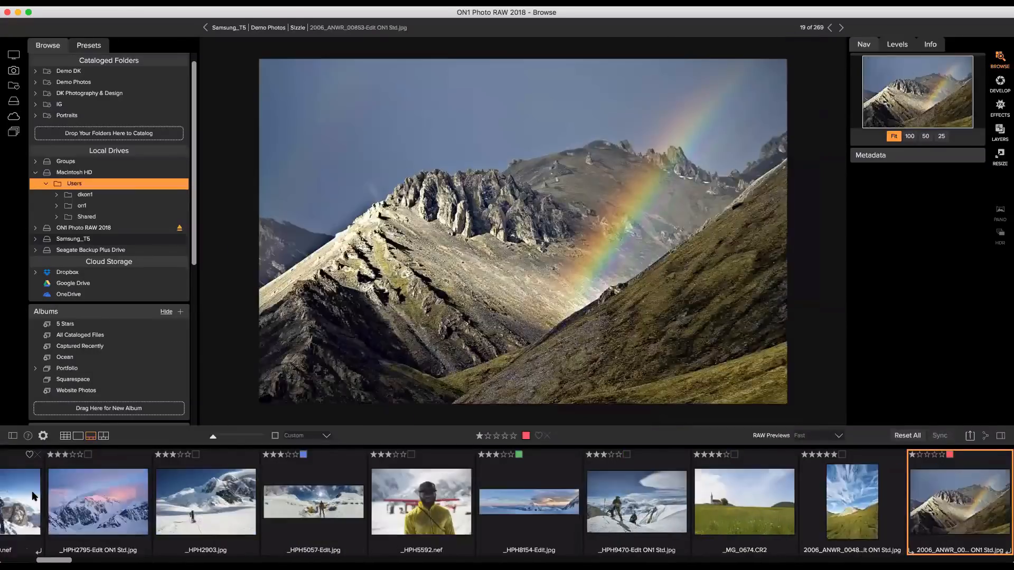
key("Right")
key("Right")
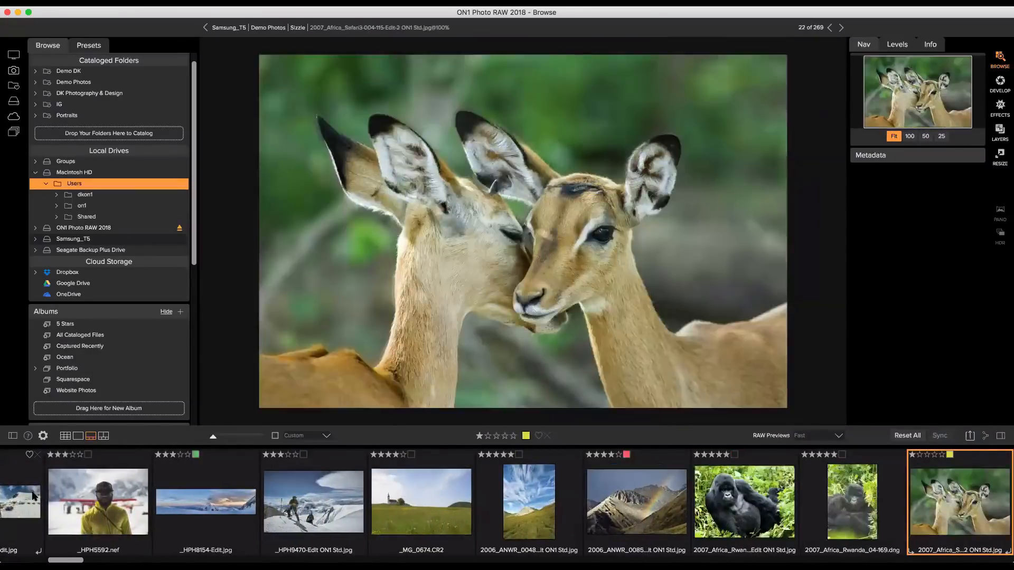
key("Left")
key("Right")
key("Left")
key("Left")
key("Right")
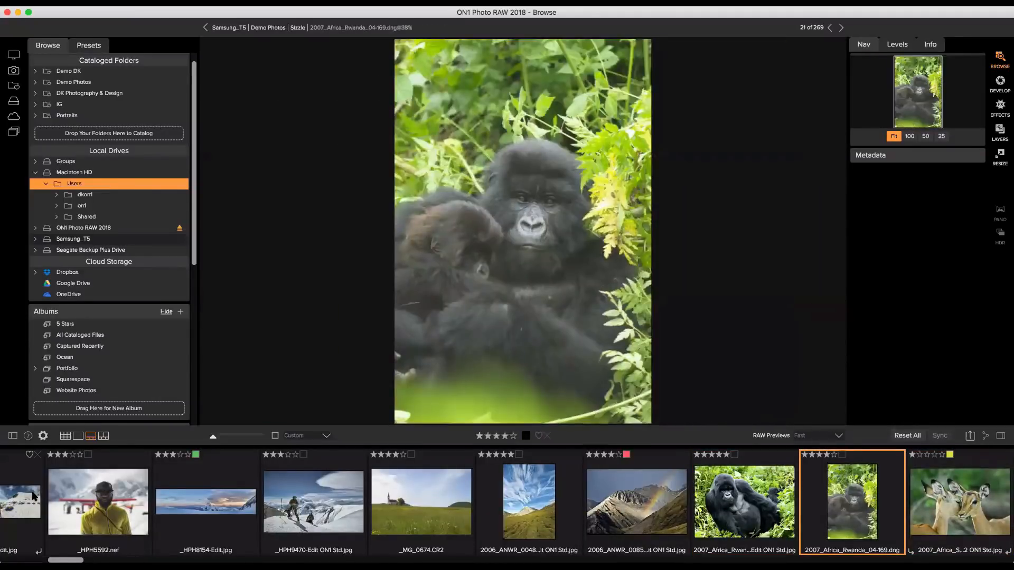
key("Right")
key("Left")
key("Left")
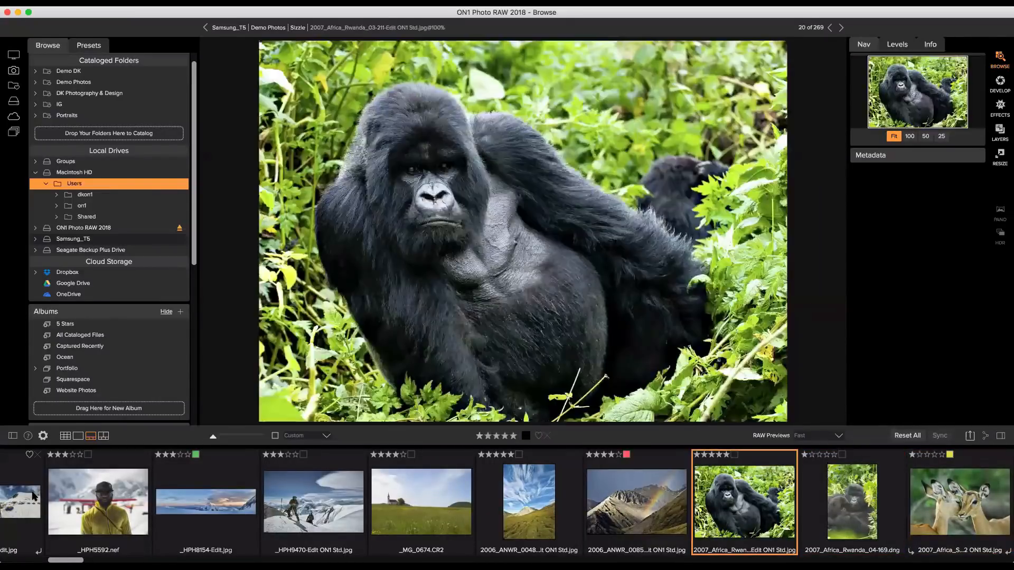
key("Right")
key("Right")
key("Right")
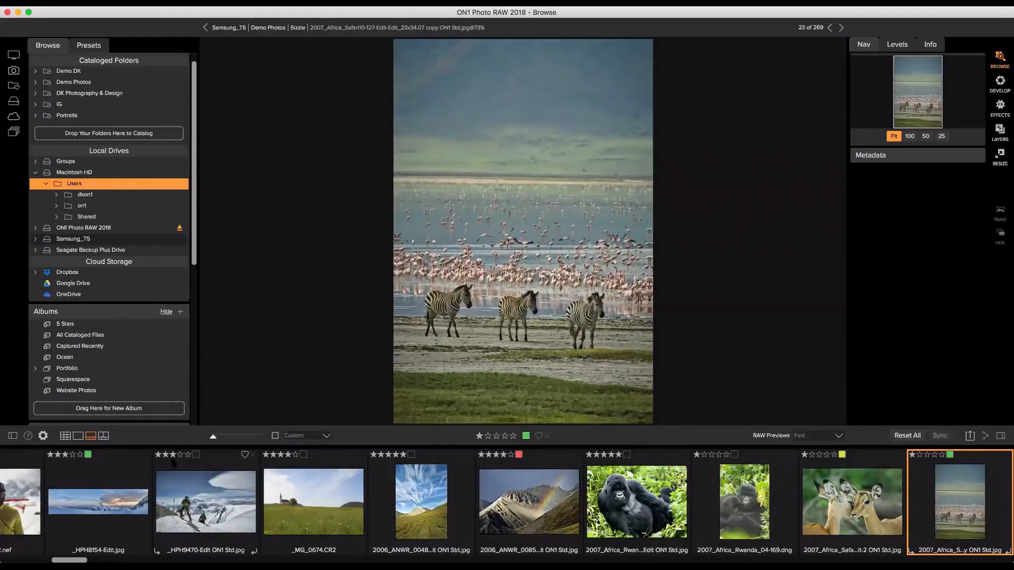
key("g")
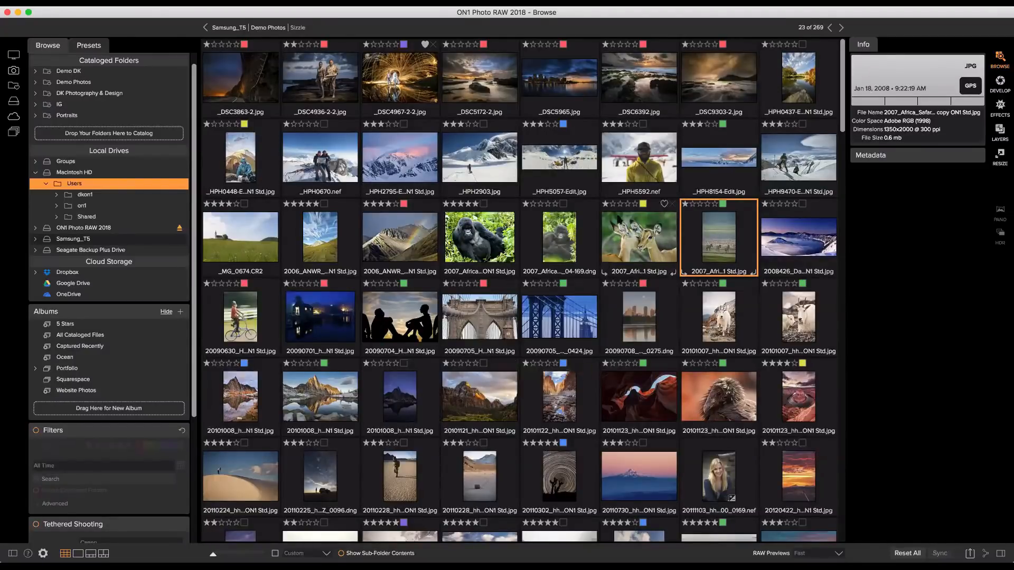
Select the 18 photos from the impala onward and rate them three stars.
left_click(618, 221)
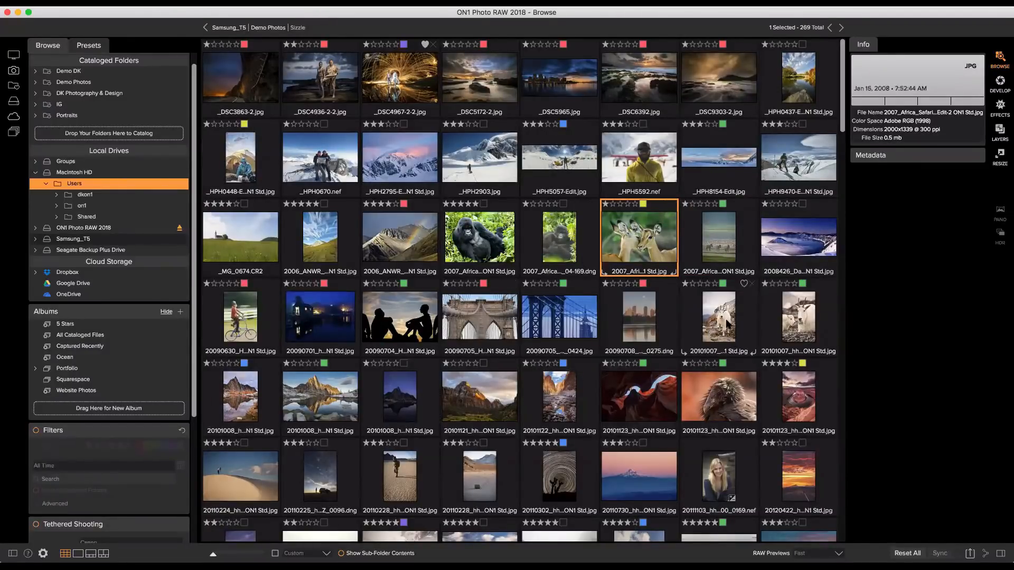
left_click(718, 396, "shift")
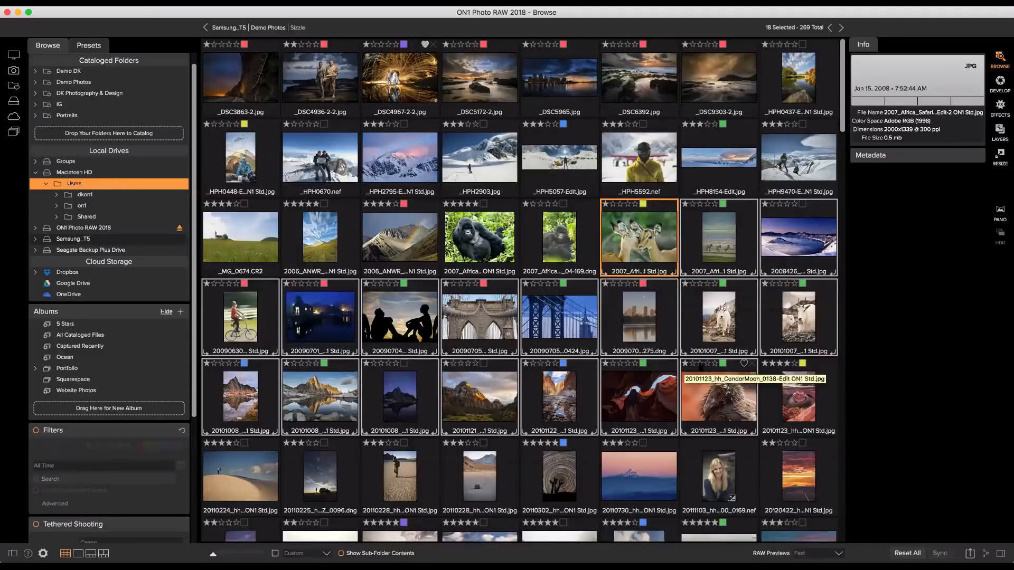
key("4")
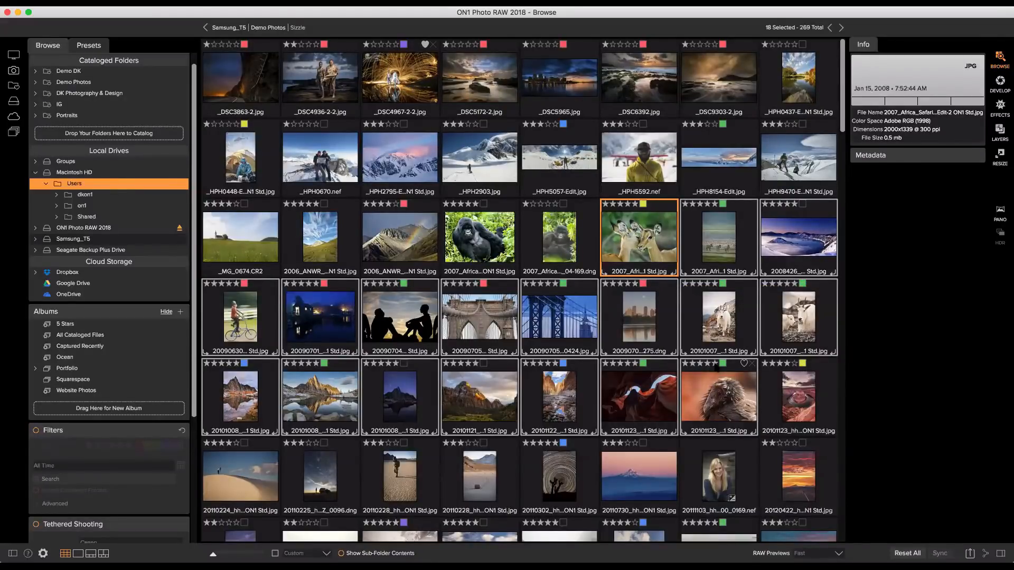
key("Right")
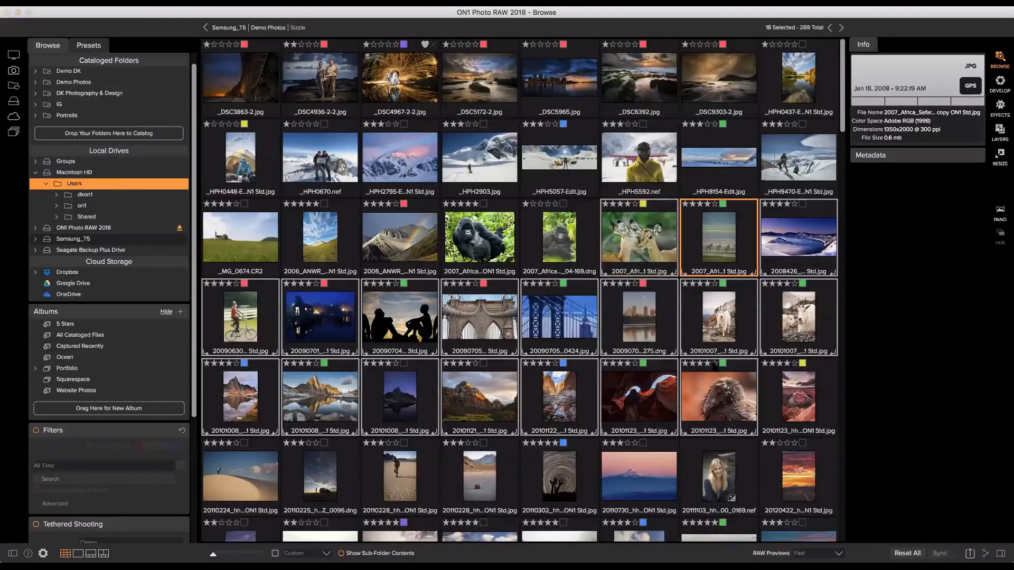
key("3")
key("Right")
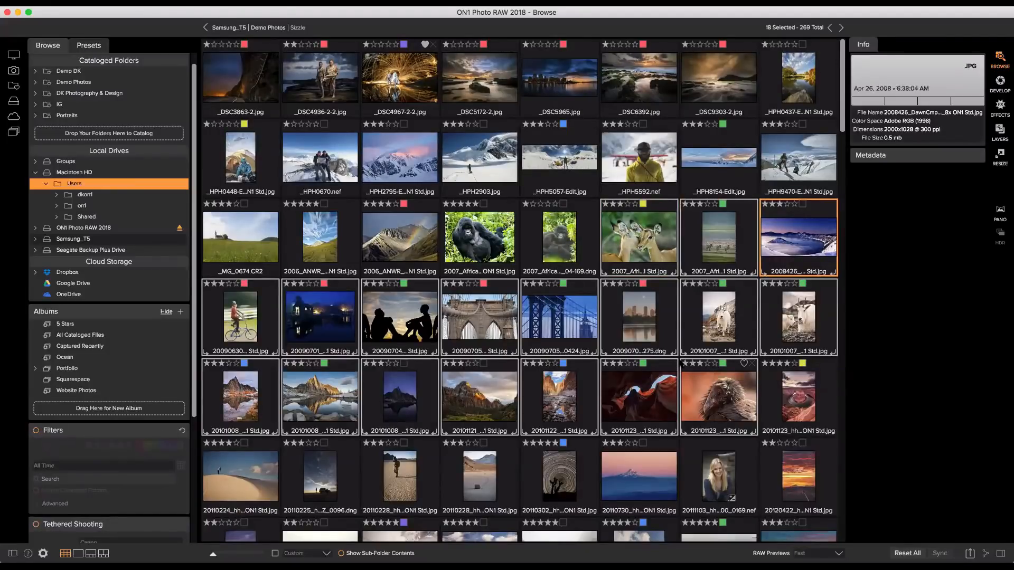
Give the selected photos a blue label, then go up to Demo Photos.
key("8")
key("Right")
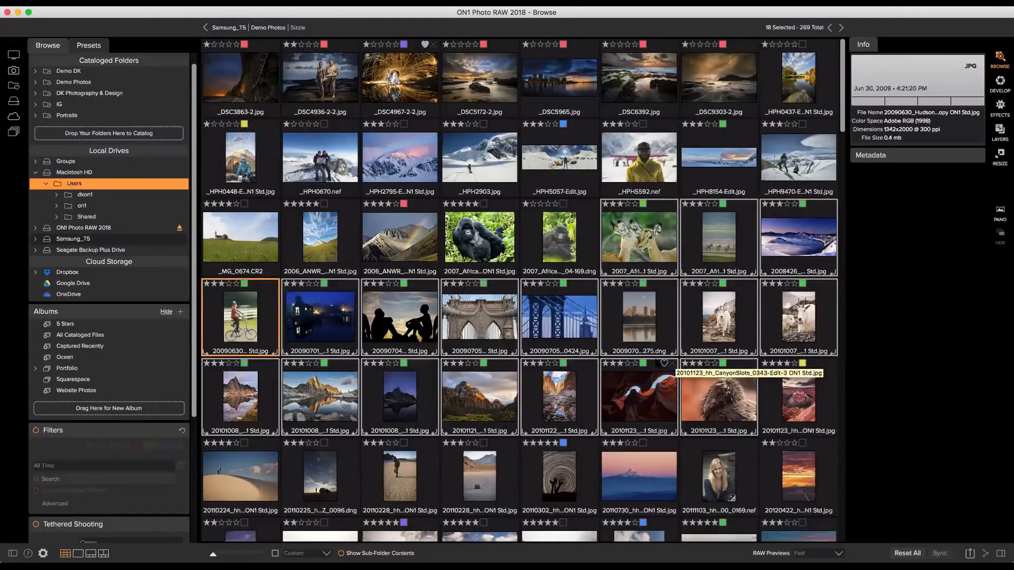
key("9")
key("Right")
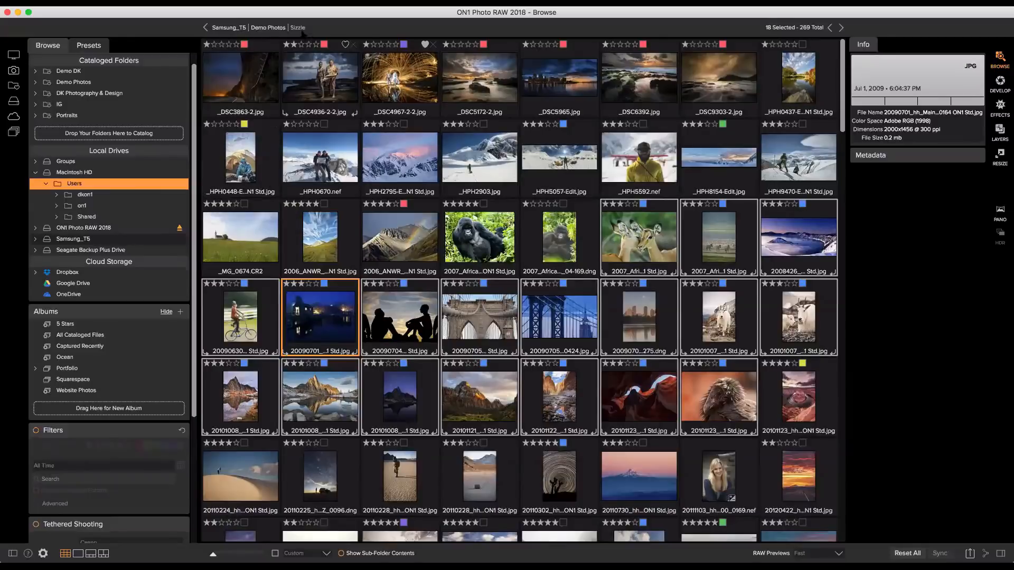
left_click(276, 29)
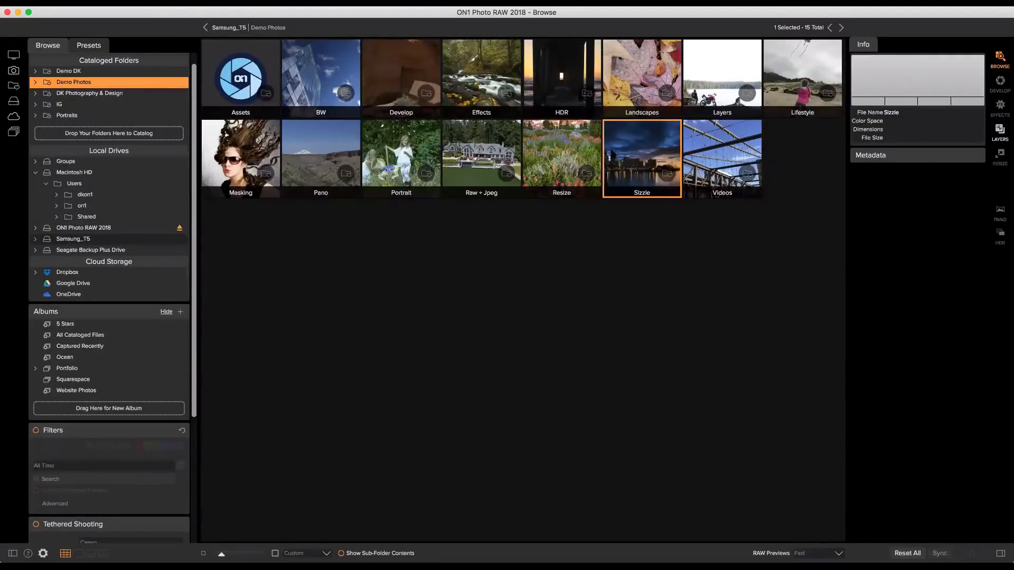
double_click(397, 148)
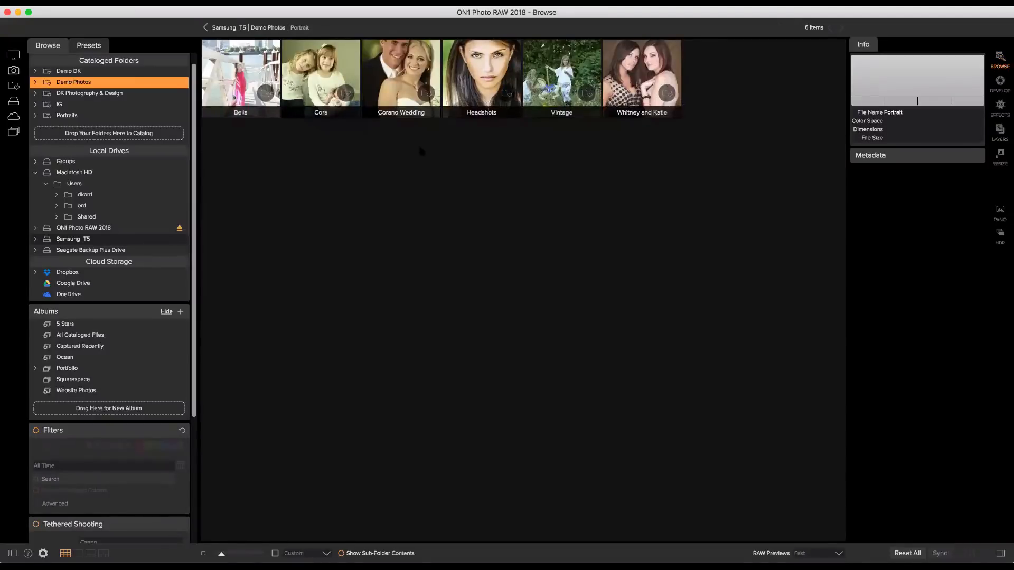
double_click(261, 87)
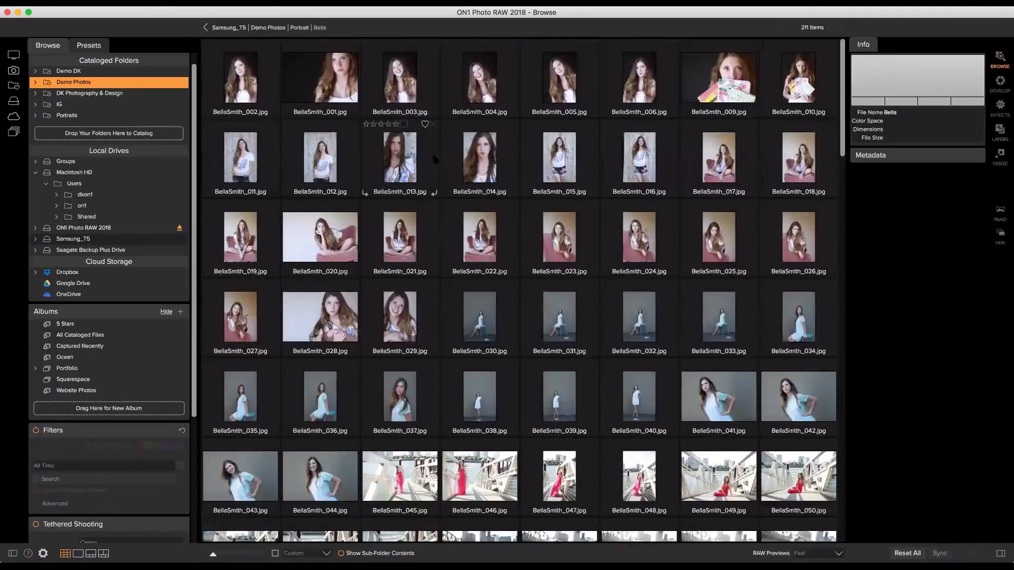
scroll(433, 158, "down", 5)
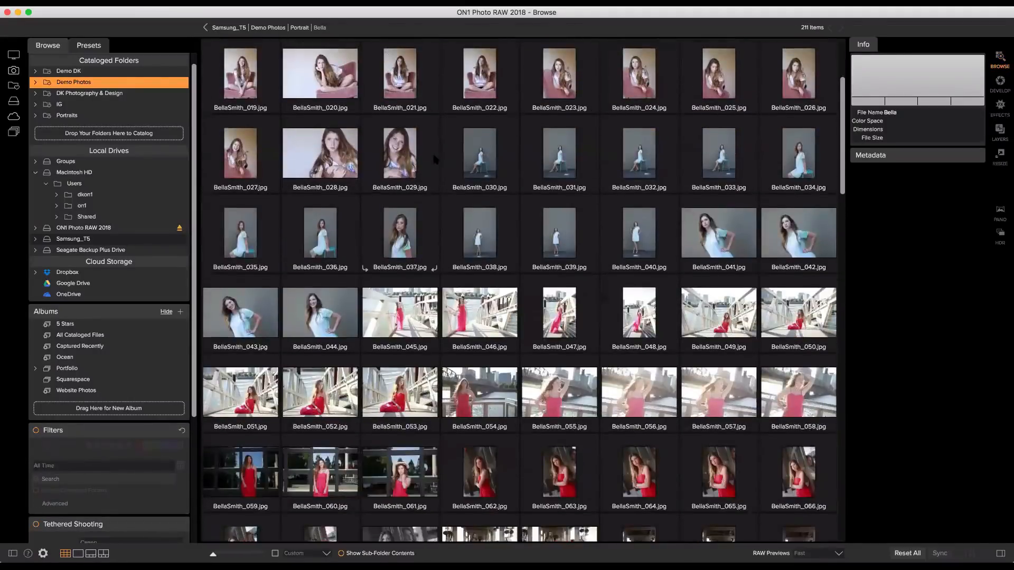
scroll(434, 158, "down", 4)
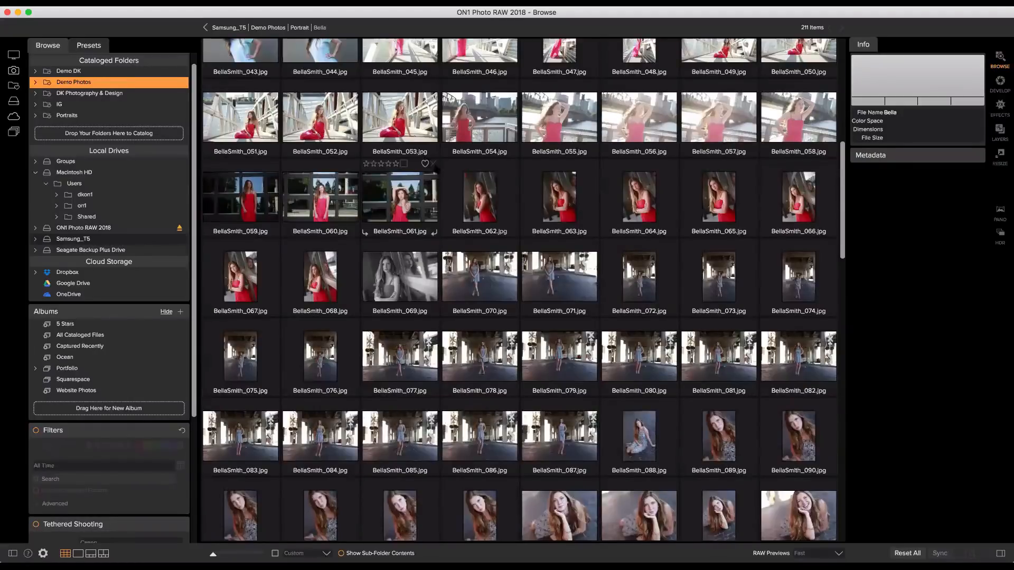
scroll(429, 169, "down", 2)
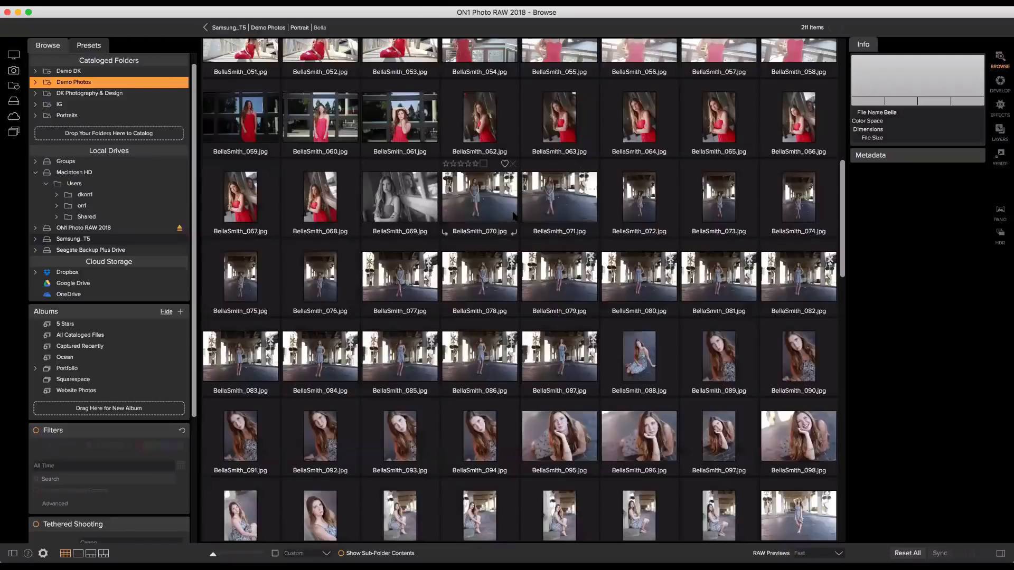
scroll(513, 215, "down", 1)
scroll(513, 216, "down", 4)
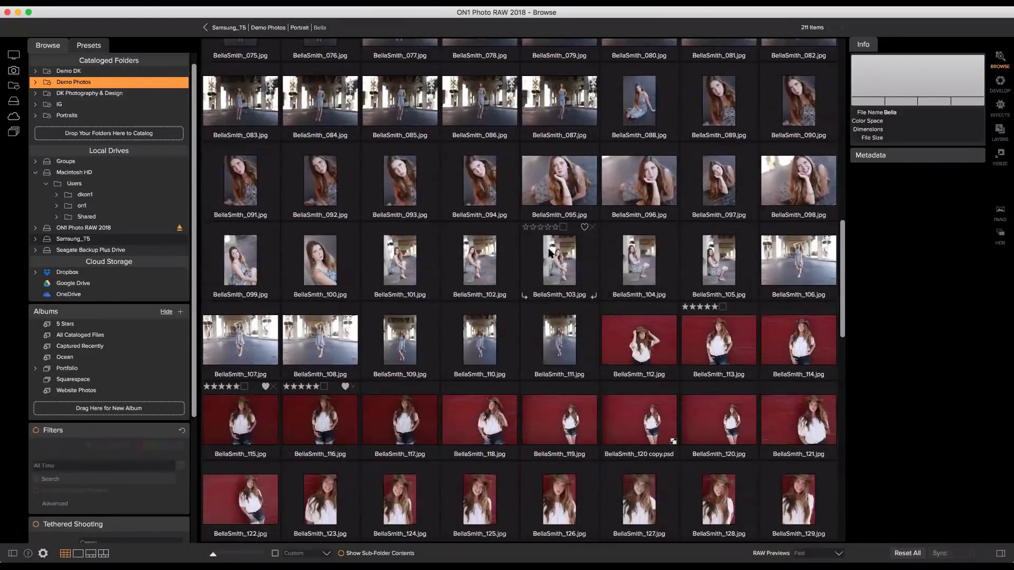
left_click(647, 340)
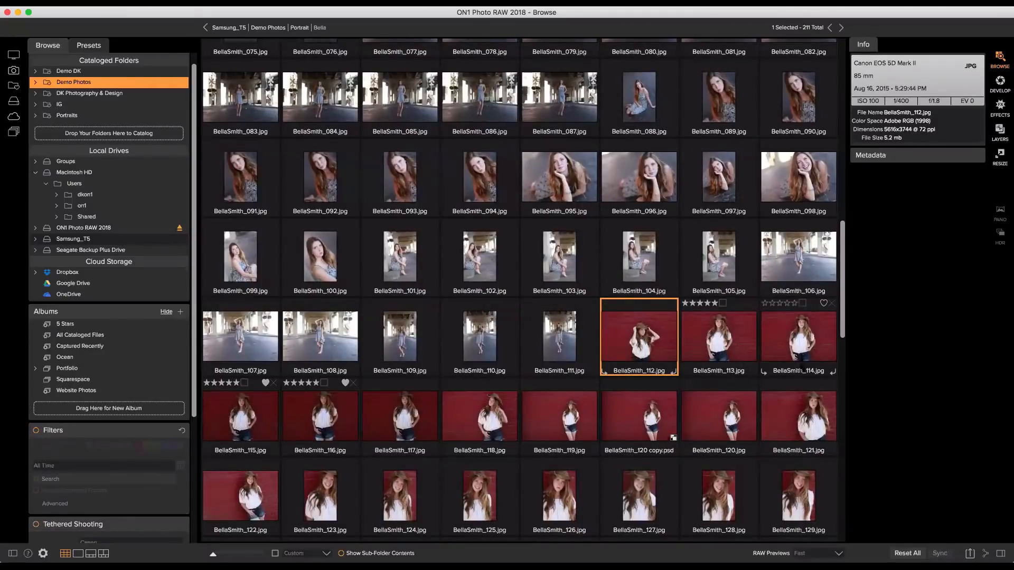
scroll(798, 348, "down", 1)
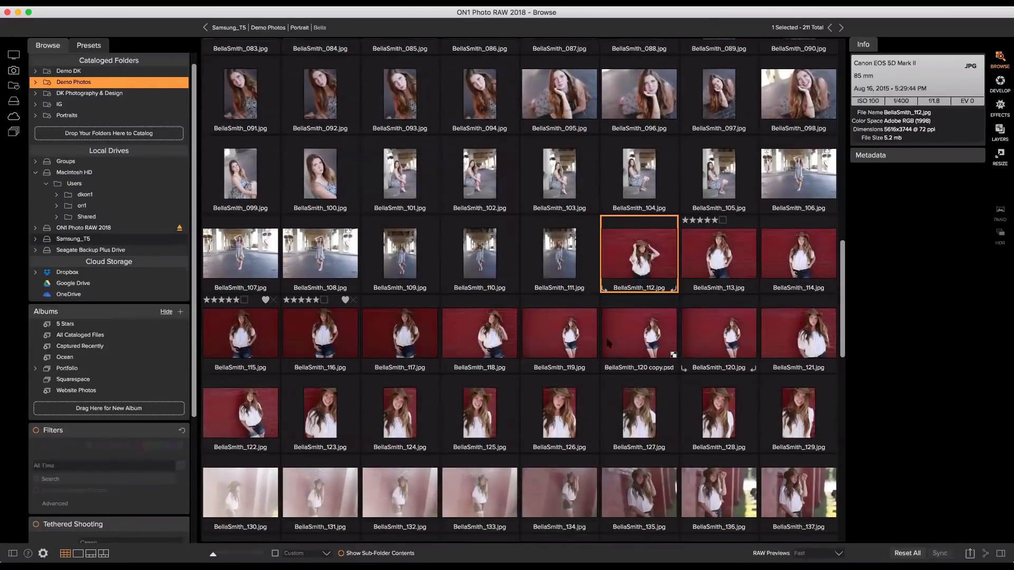
left_click(229, 408, "shift")
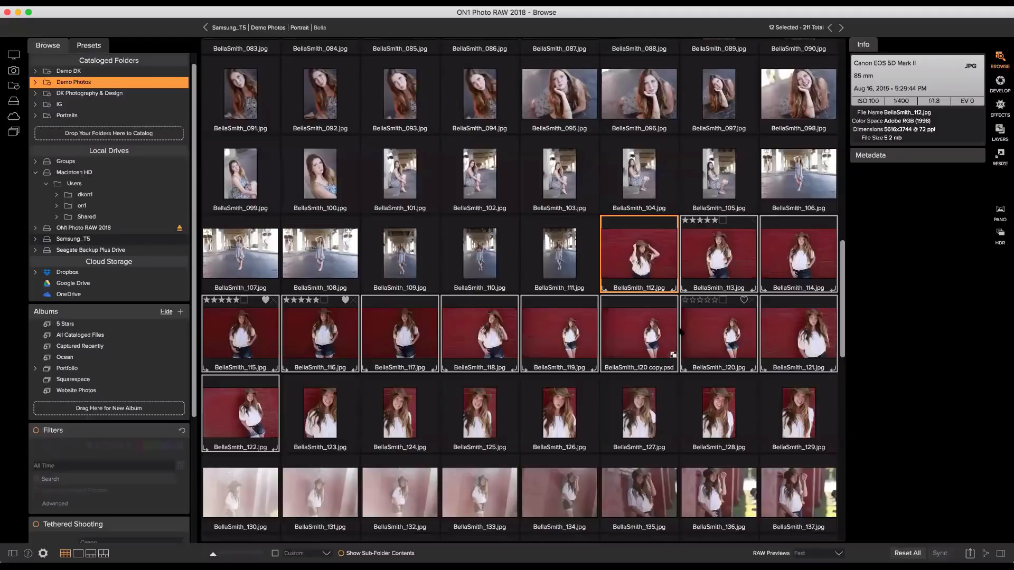
key("6")
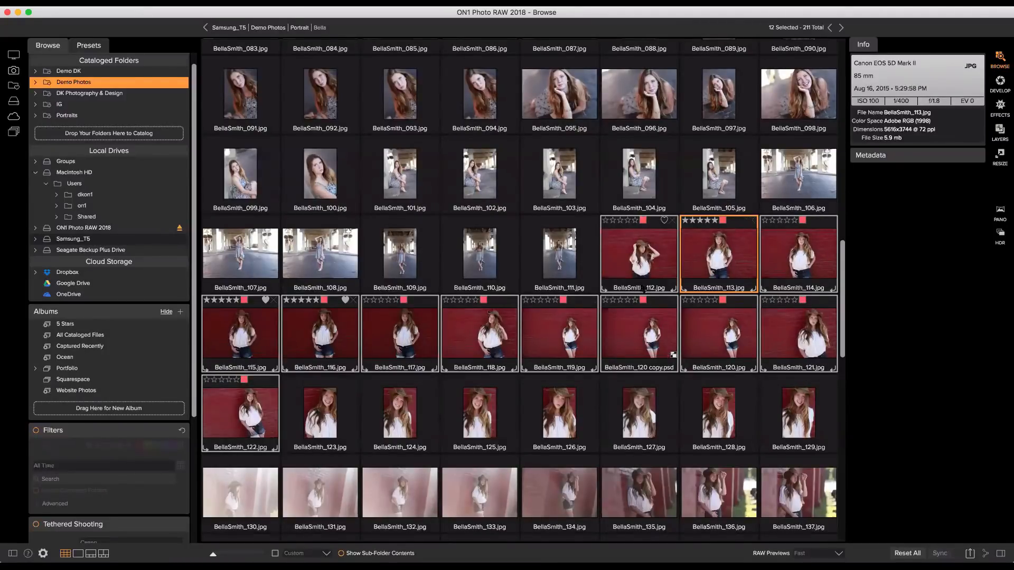
left_click(552, 242)
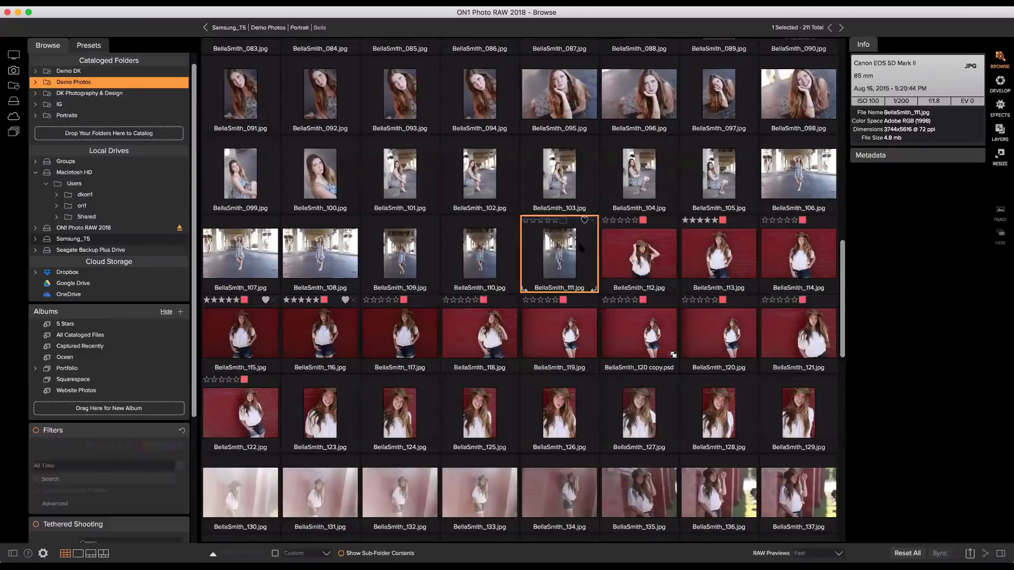
left_click(630, 250)
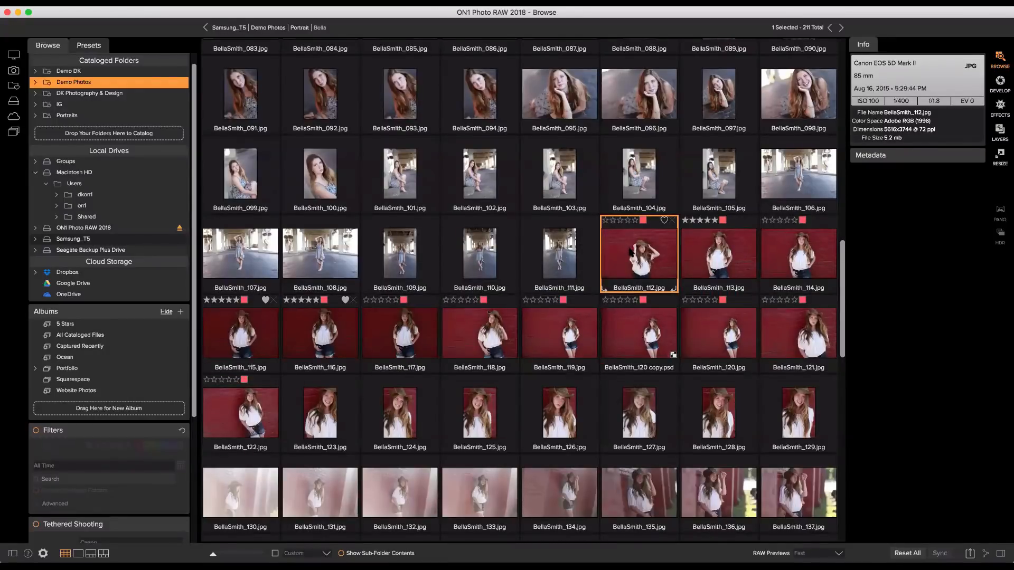
double_click(629, 251)
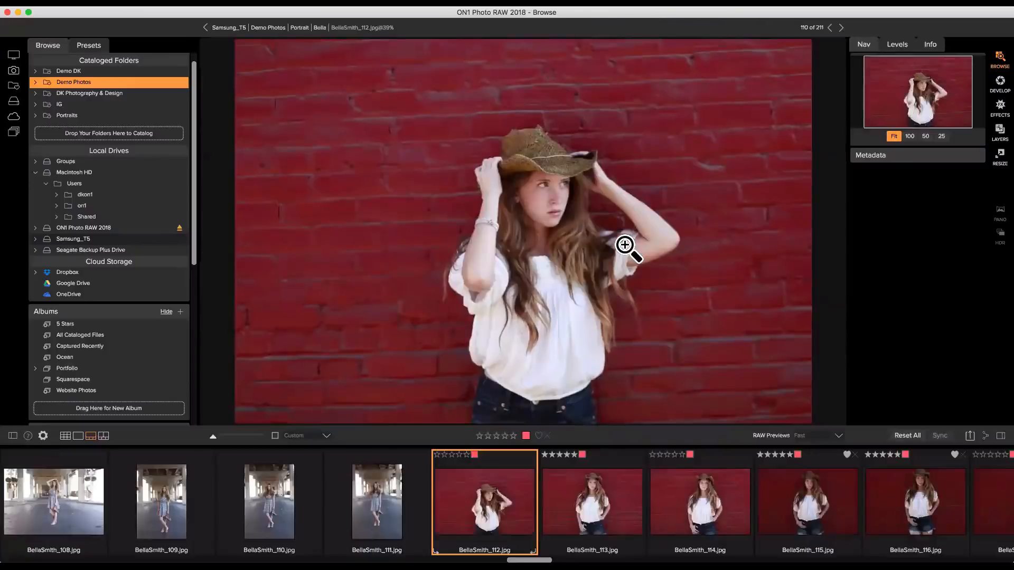
double_click(628, 246)
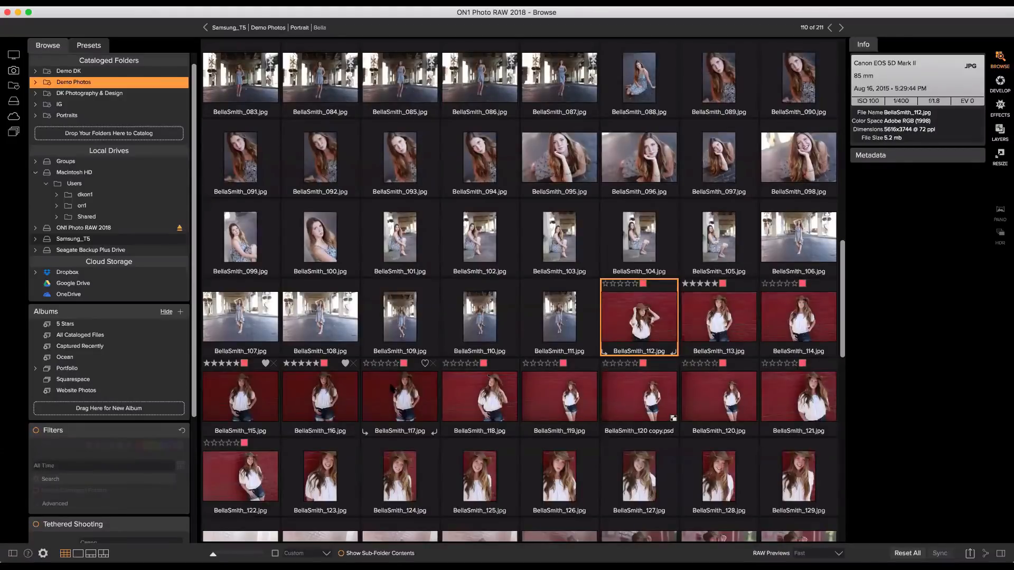
left_click(391, 389, "shift")
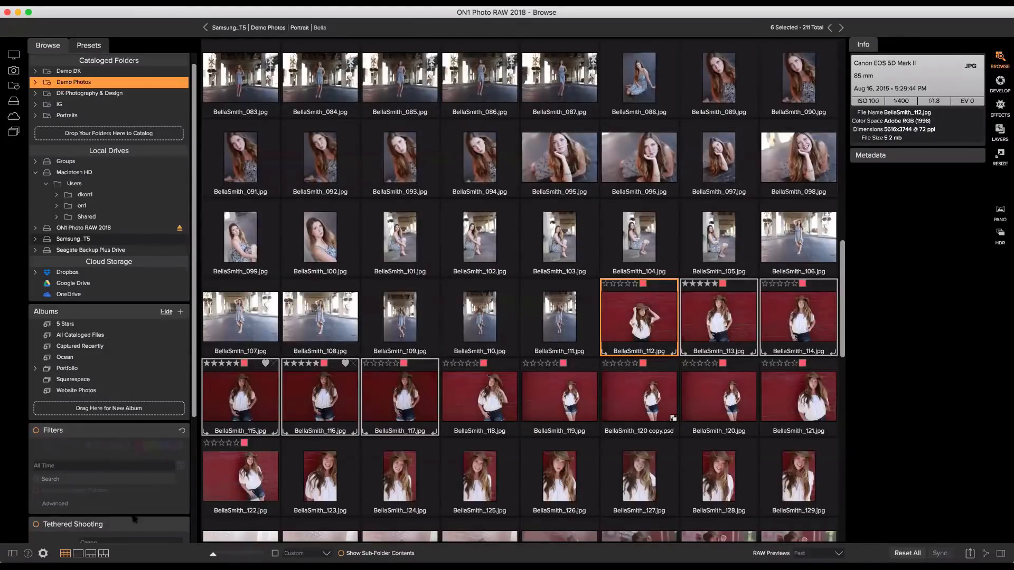
left_click(103, 554)
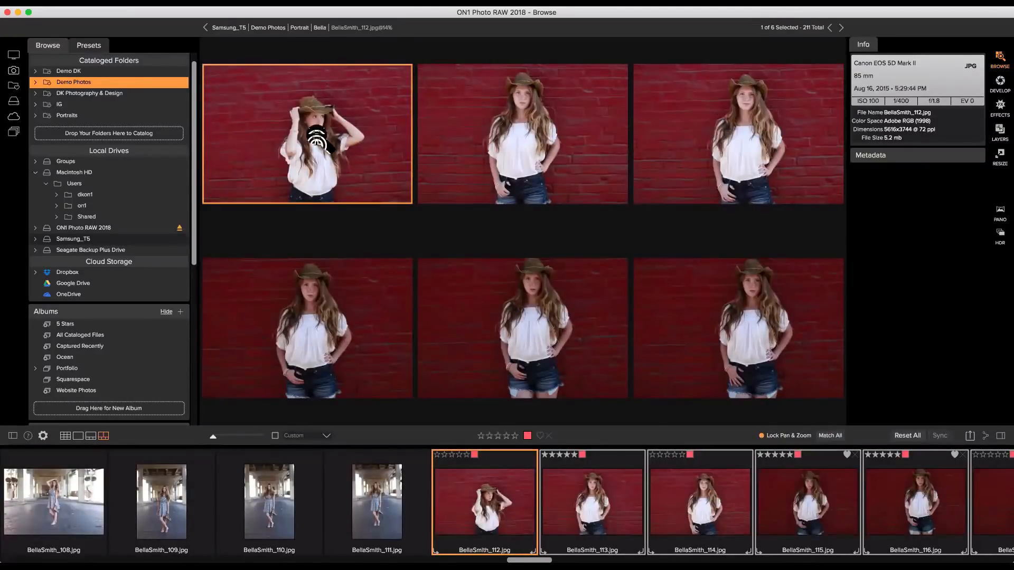
left_click(310, 136)
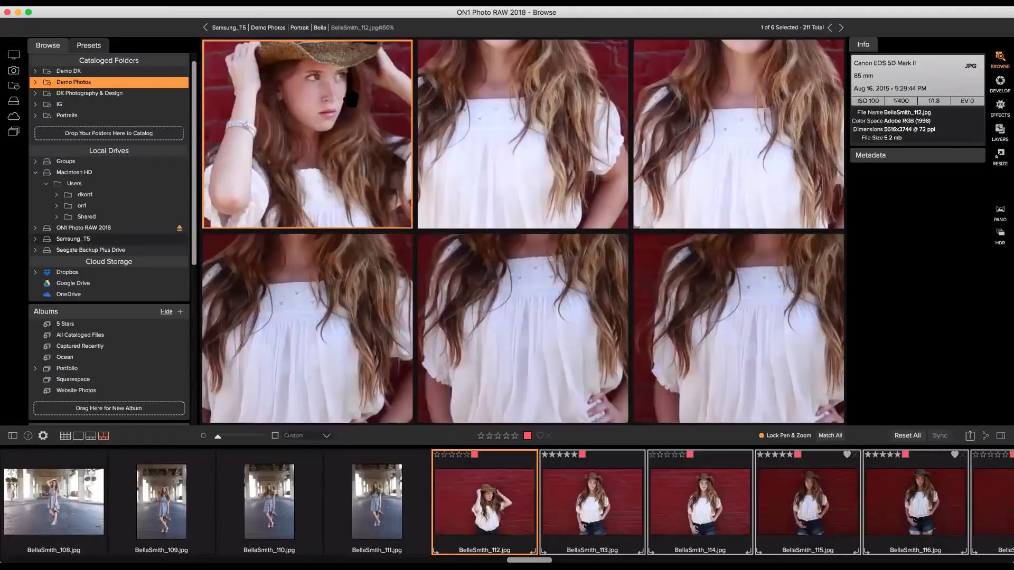
left_click_drag(351, 142, 343, 148)
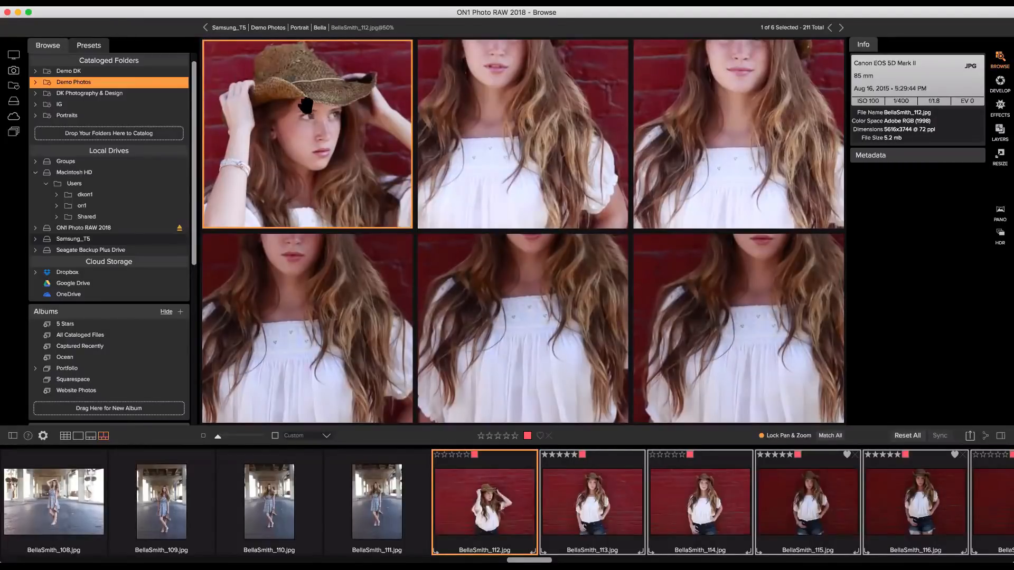
left_click_drag(305, 106, 294, 145)
left_click_drag(350, 96, 329, 141)
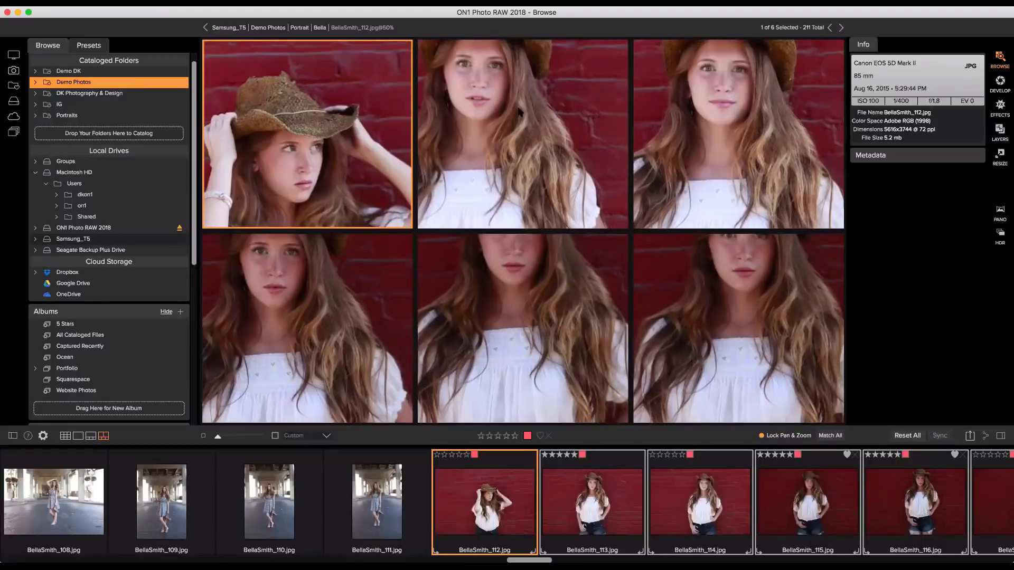
left_click(525, 167)
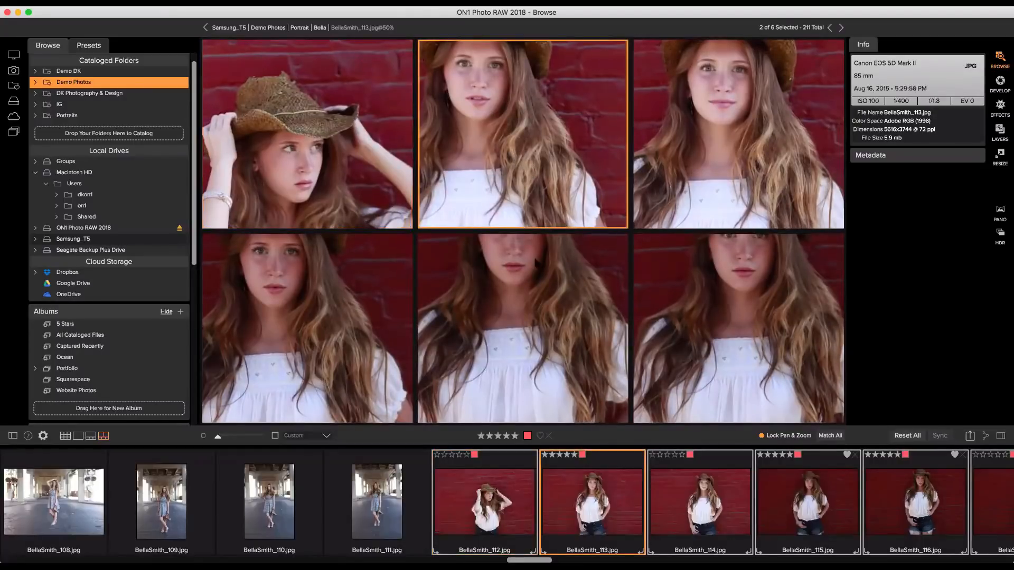
left_click(528, 303)
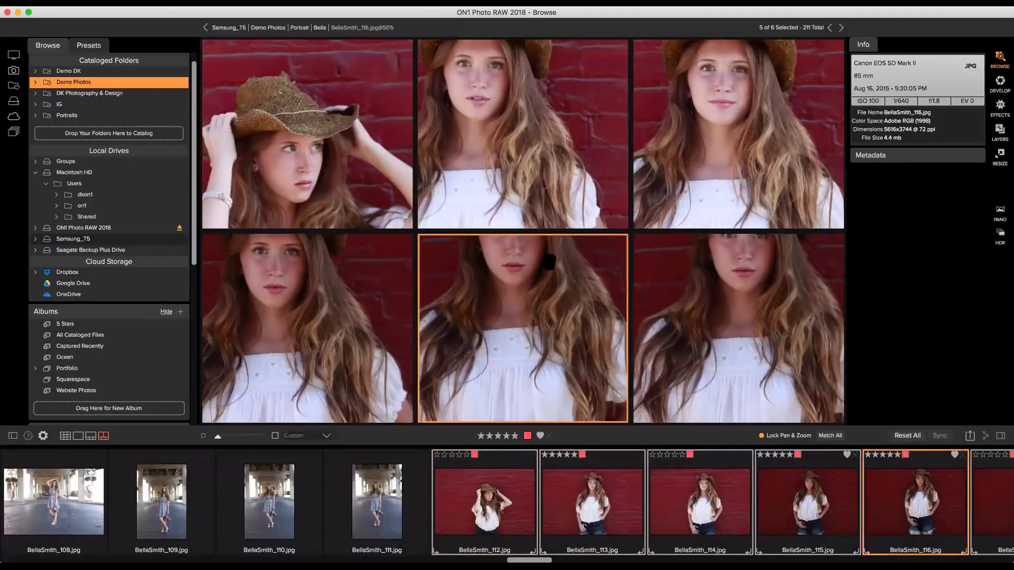
left_click_drag(538, 308, 534, 319)
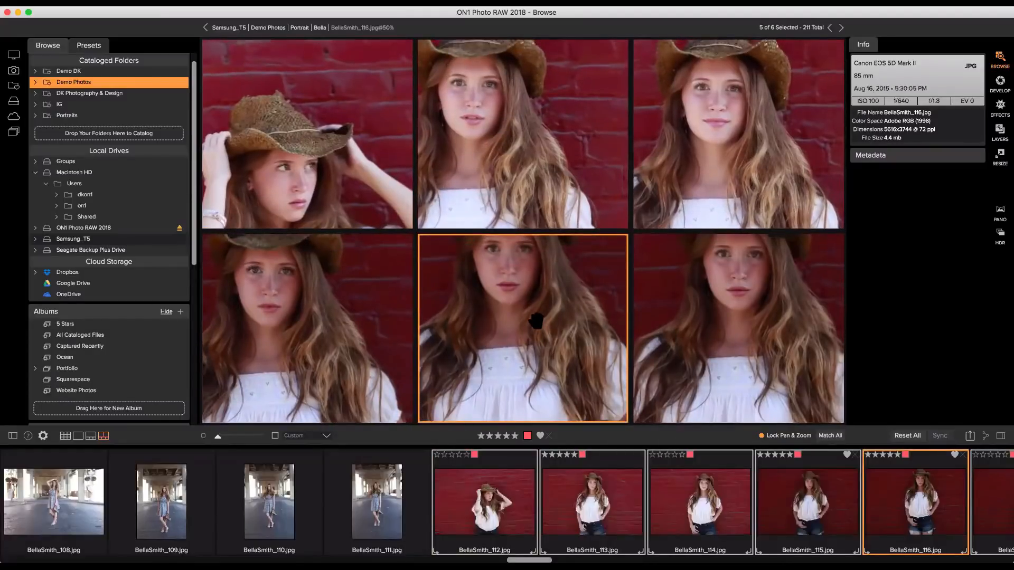
left_click(262, 253)
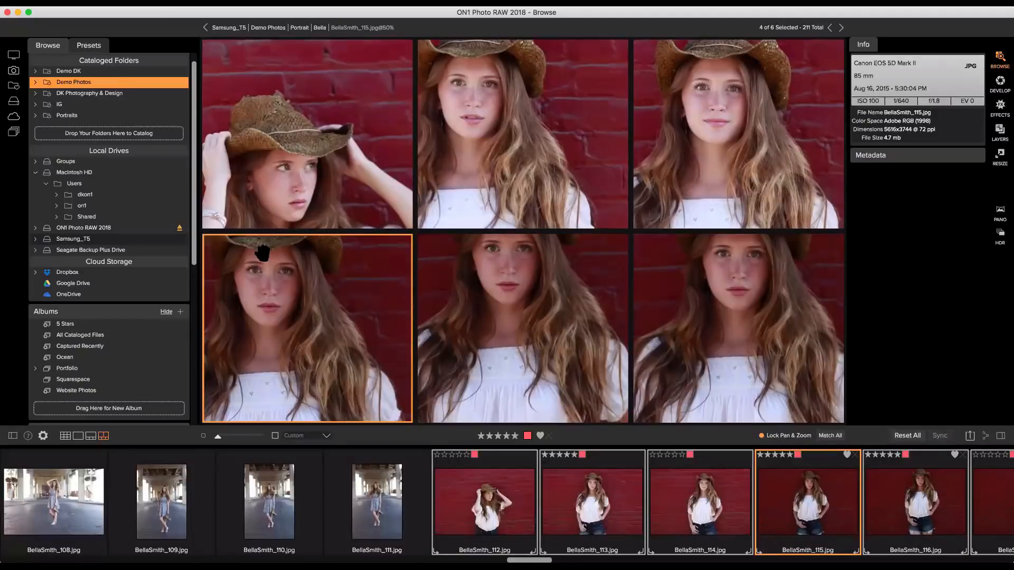
left_click(263, 253, "super")
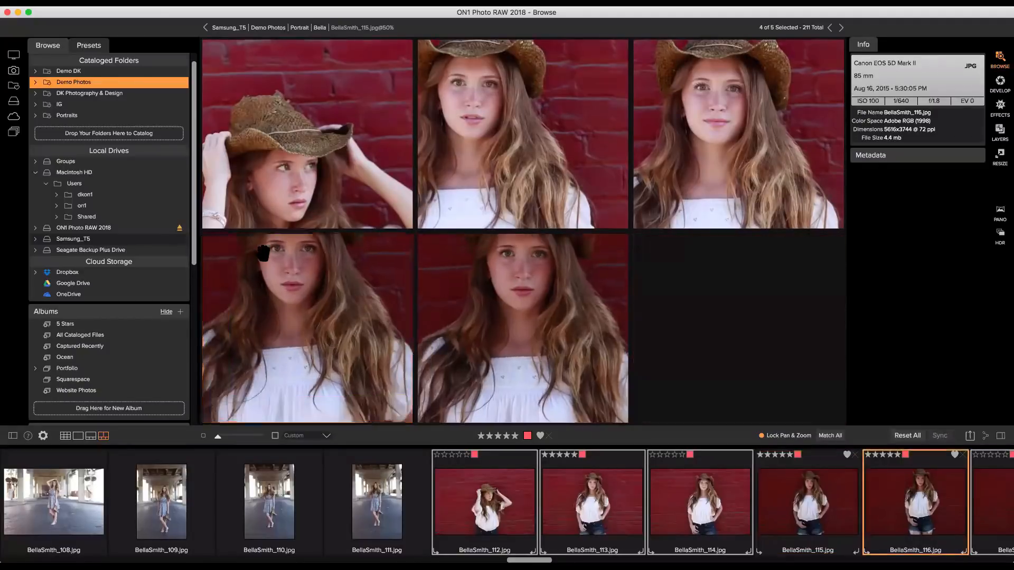
left_click(695, 170)
left_click(696, 170, "super")
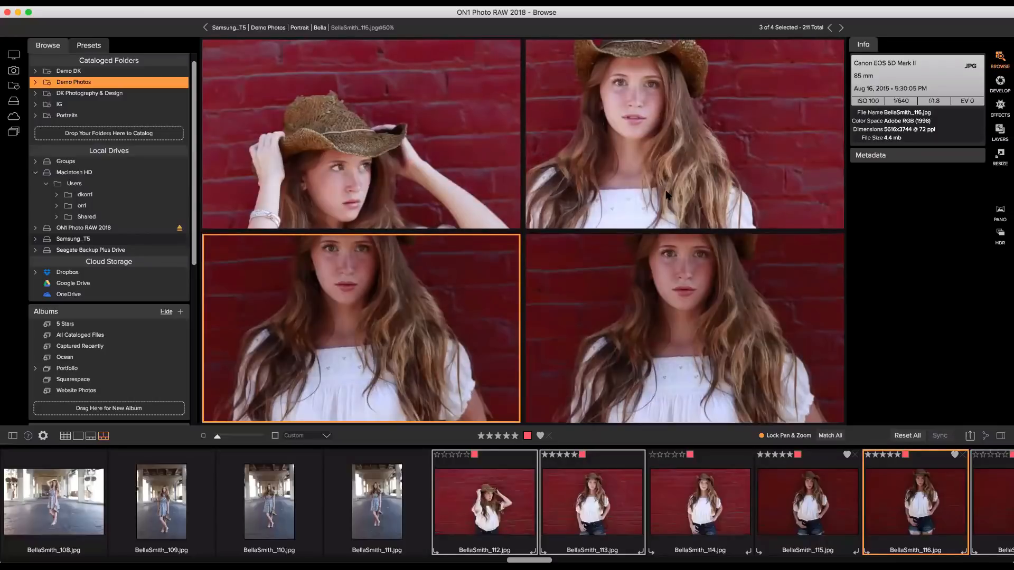
left_click(659, 213)
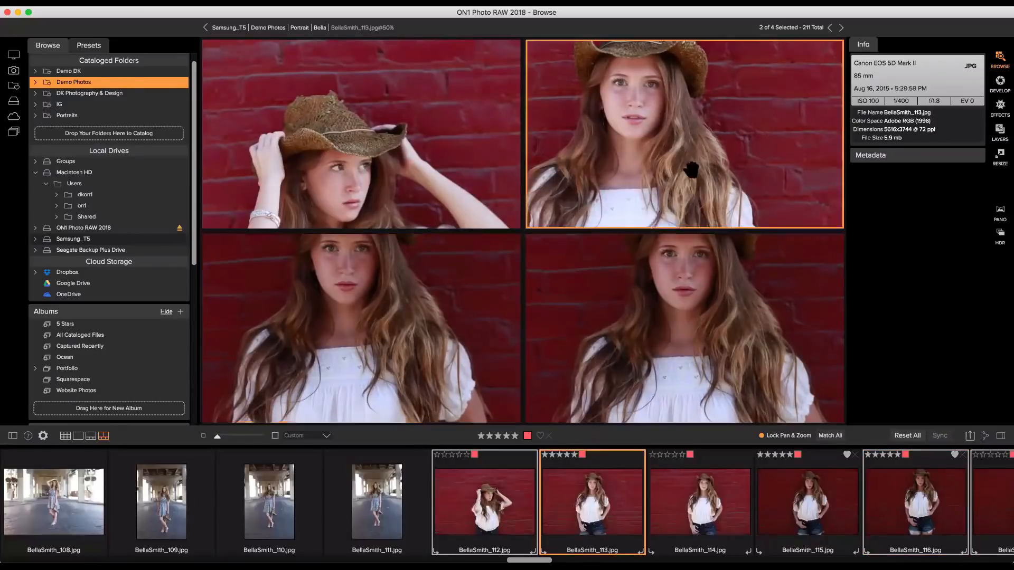
left_click(659, 213, "super")
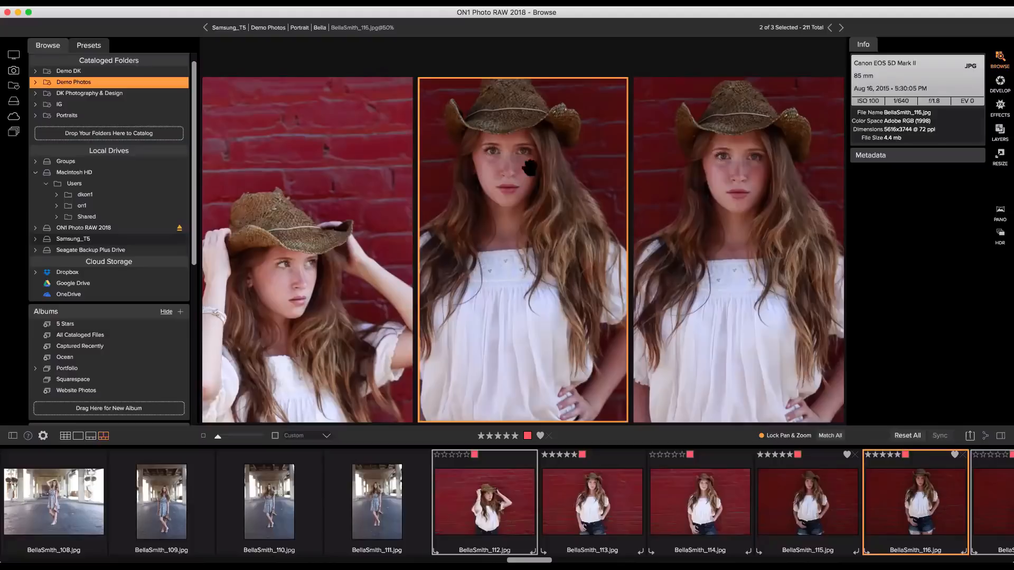
left_click(257, 197)
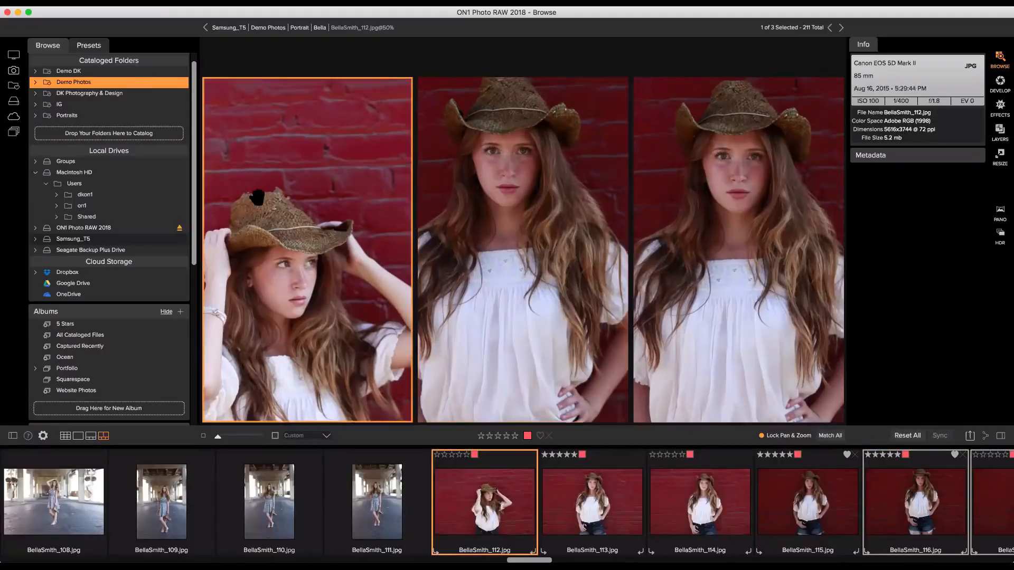
left_click(257, 197, "super")
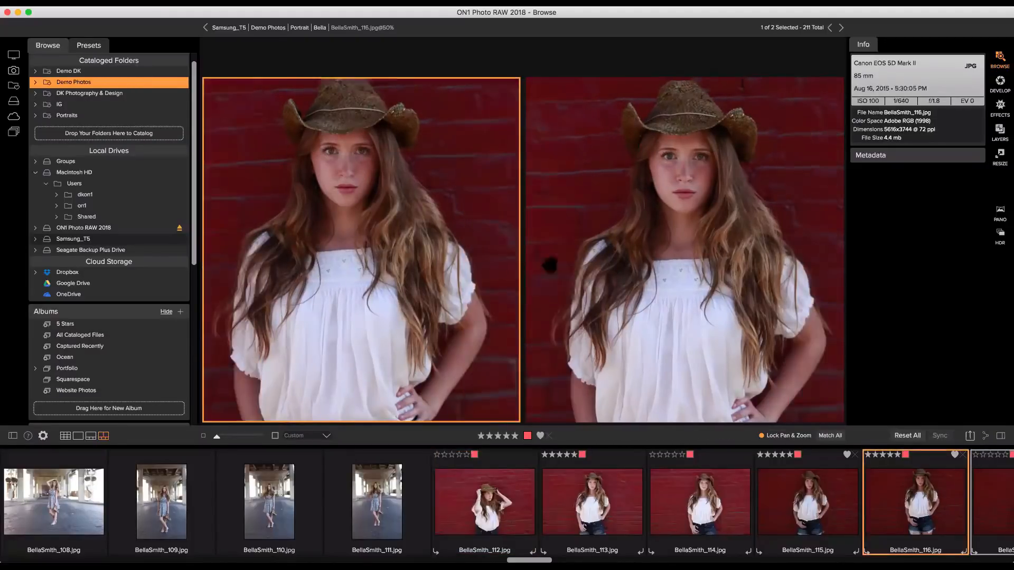
left_click(718, 258)
left_click(887, 455)
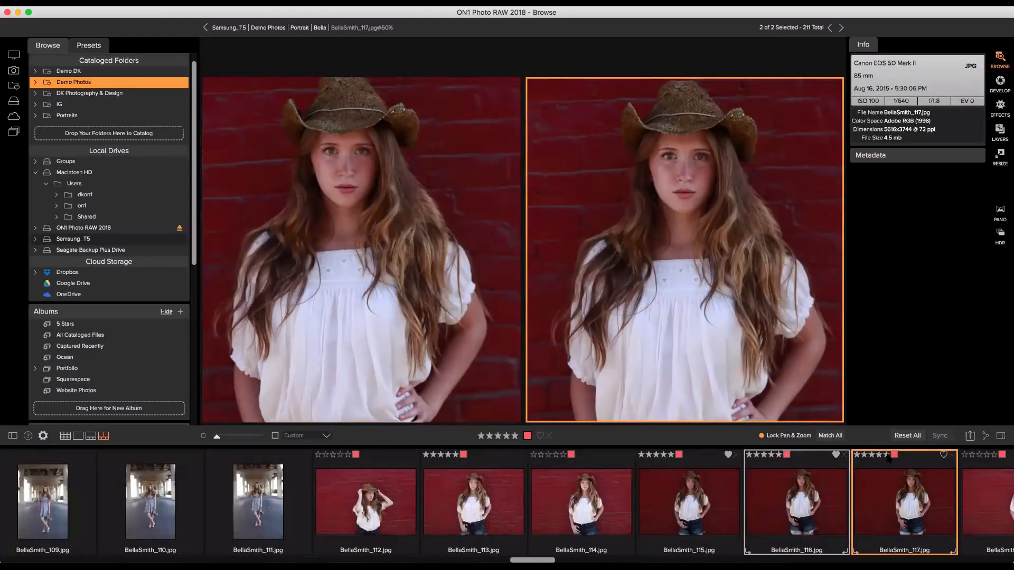
key("Left")
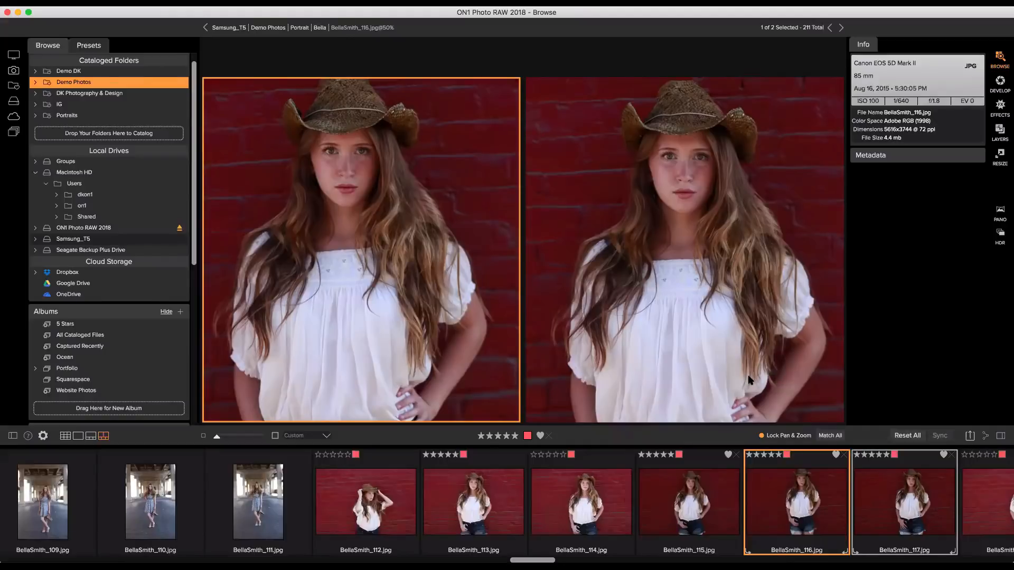
Filter the grid by red label and five stars, then clear both and turn filtering off.
key("g")
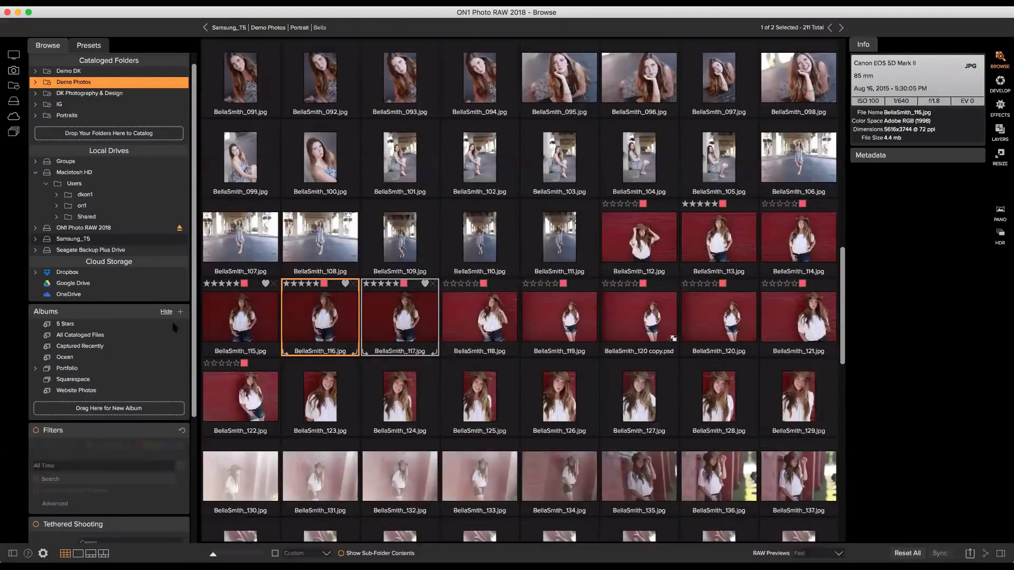
left_click(37, 433)
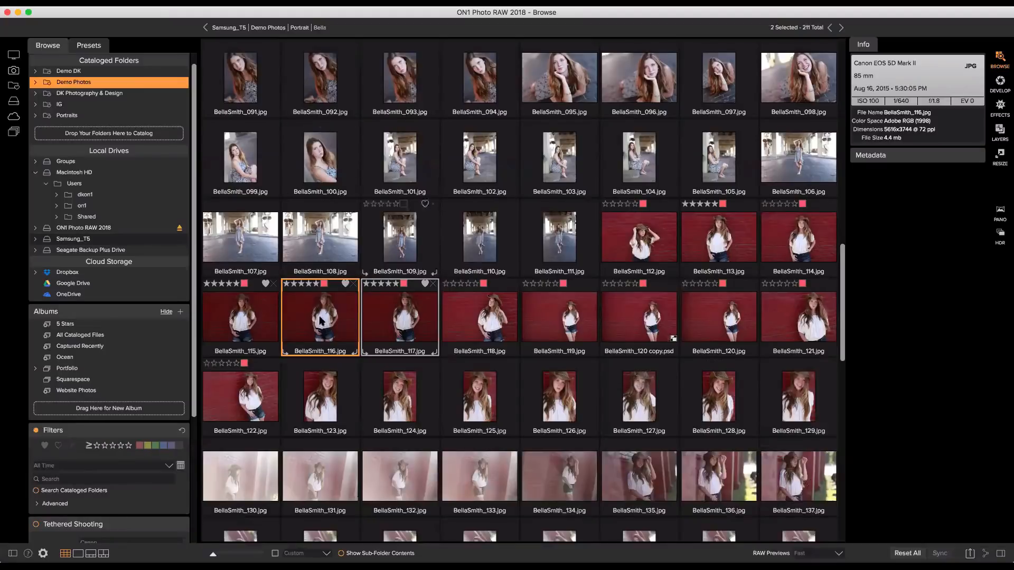
left_click(140, 446)
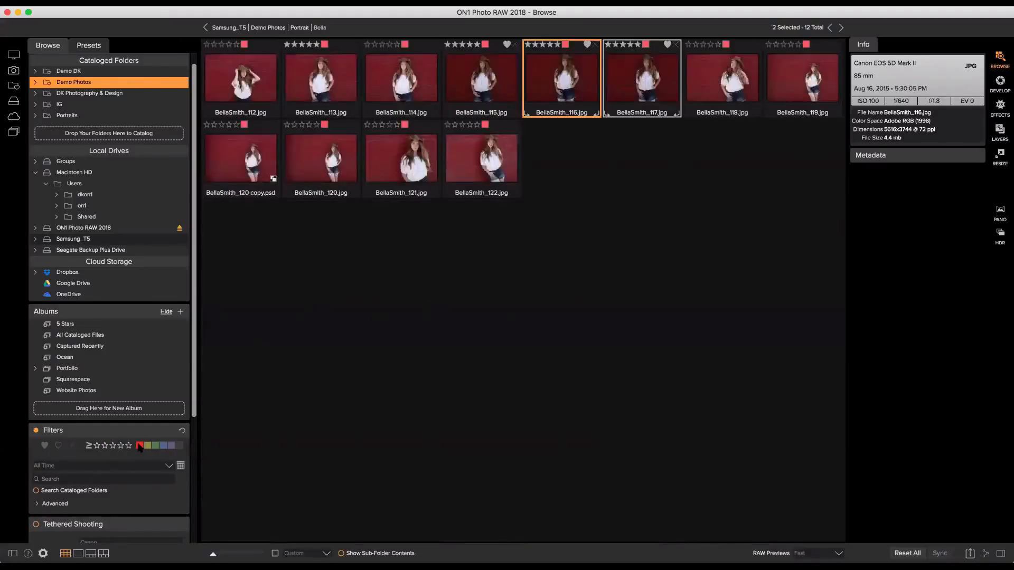
left_click(129, 445)
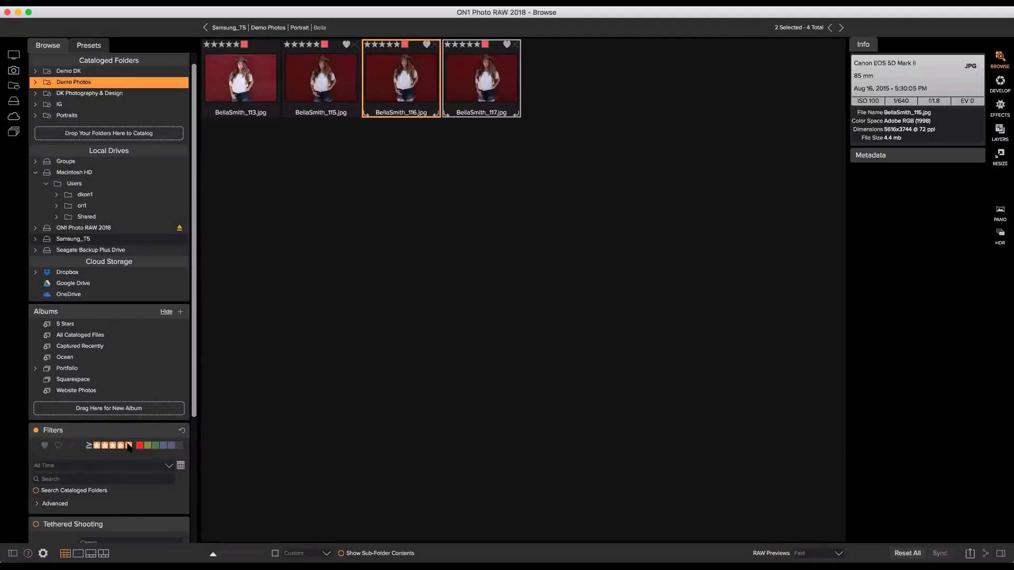
left_click(129, 446)
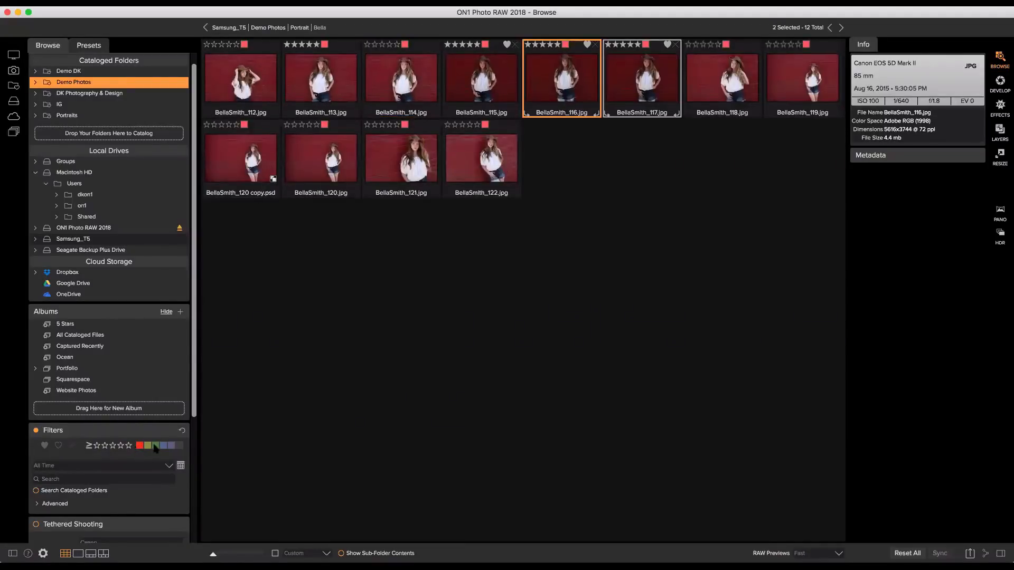
left_click(140, 446)
left_click(37, 431)
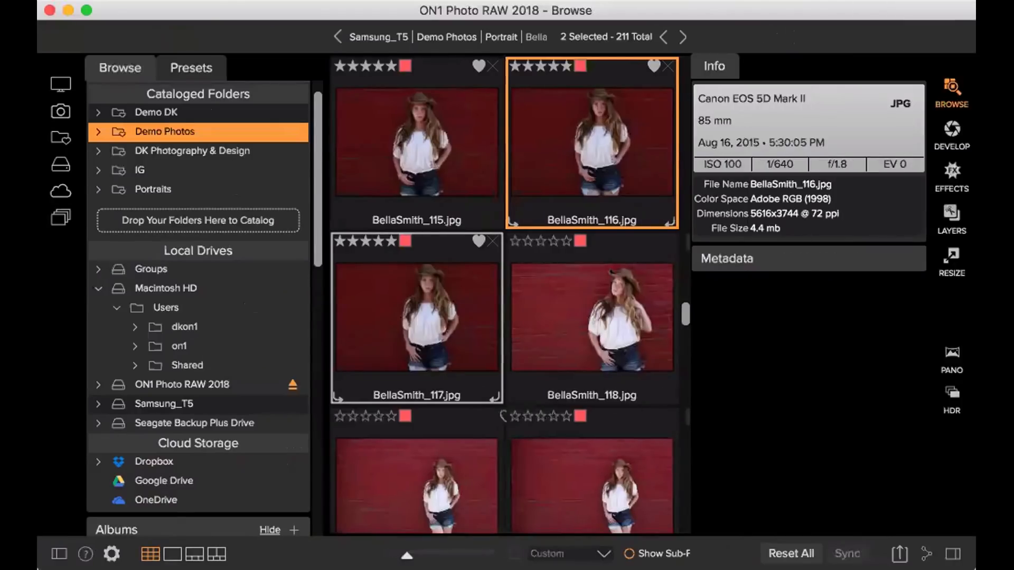
Sort the Browse grid by Rating and switch the ON1 window to full screen.
left_click(699, 552)
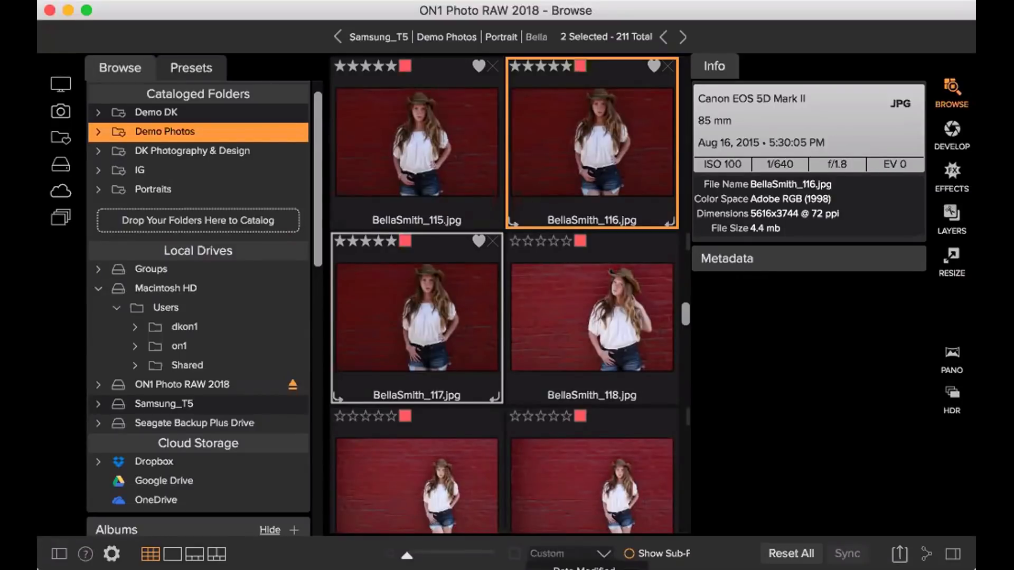
left_click(576, 569)
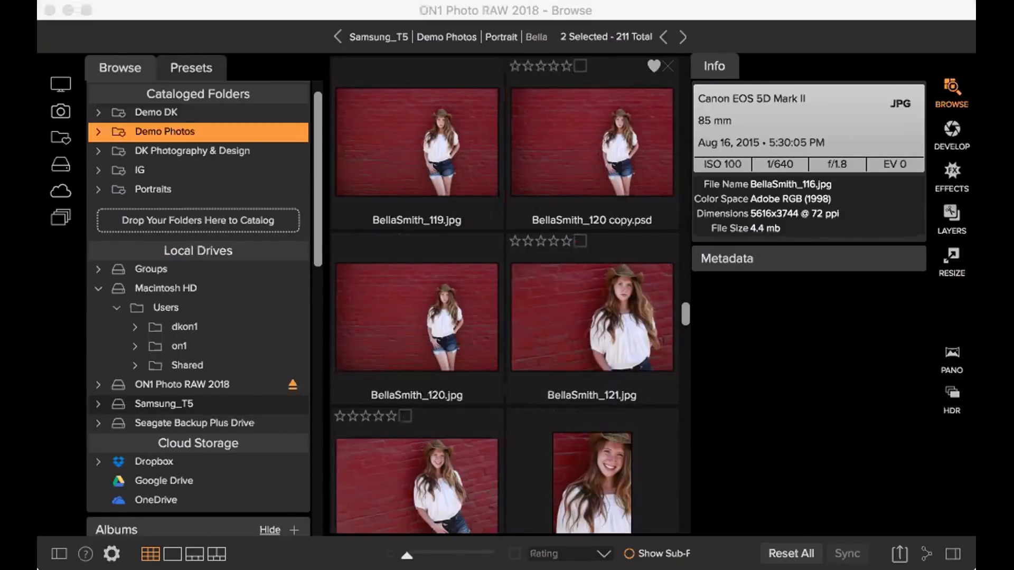
left_click(86, 10)
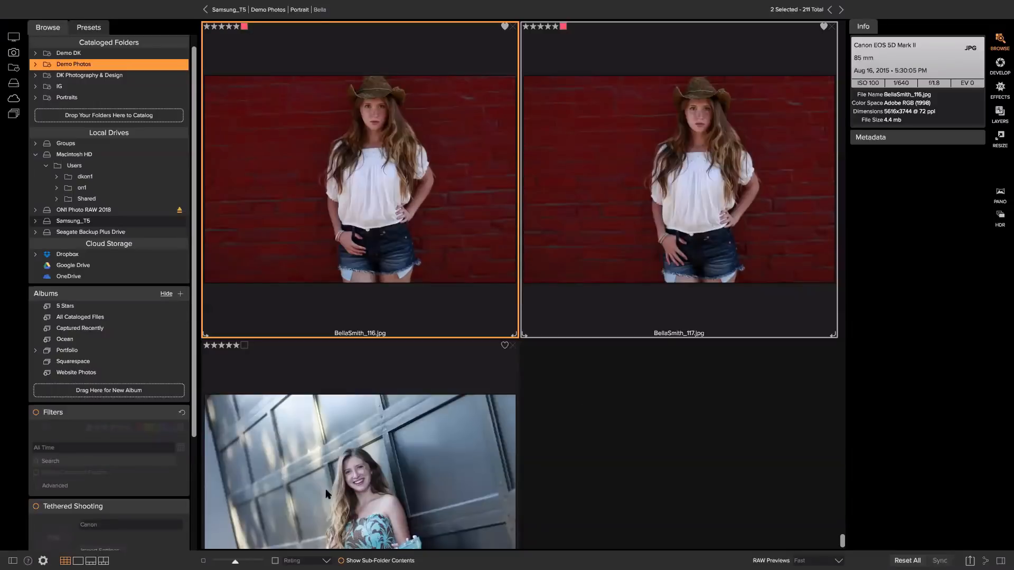
Switch back to Grid view and size the thumbnails to eight per row.
left_click(91, 561)
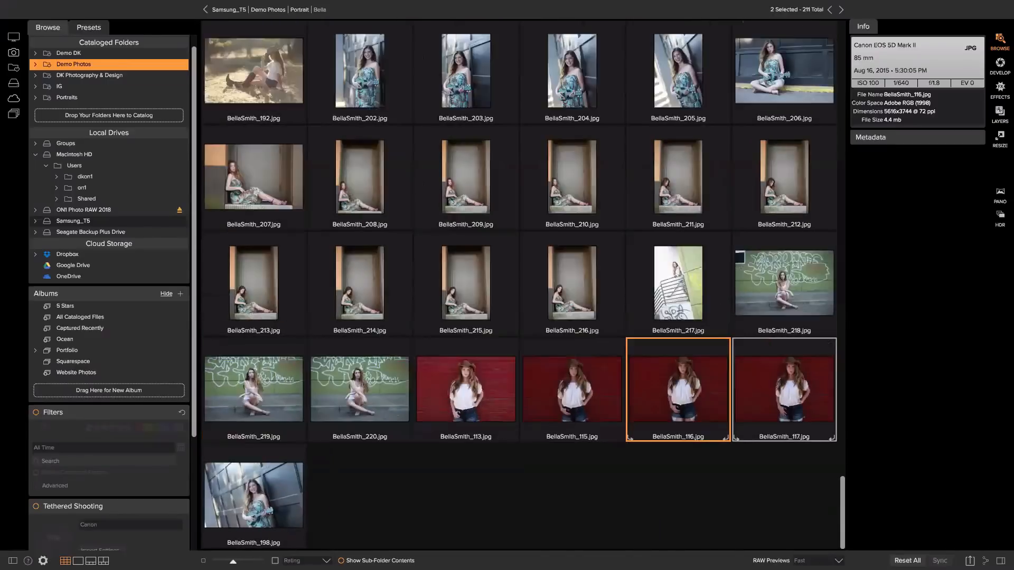
key("super+minus")
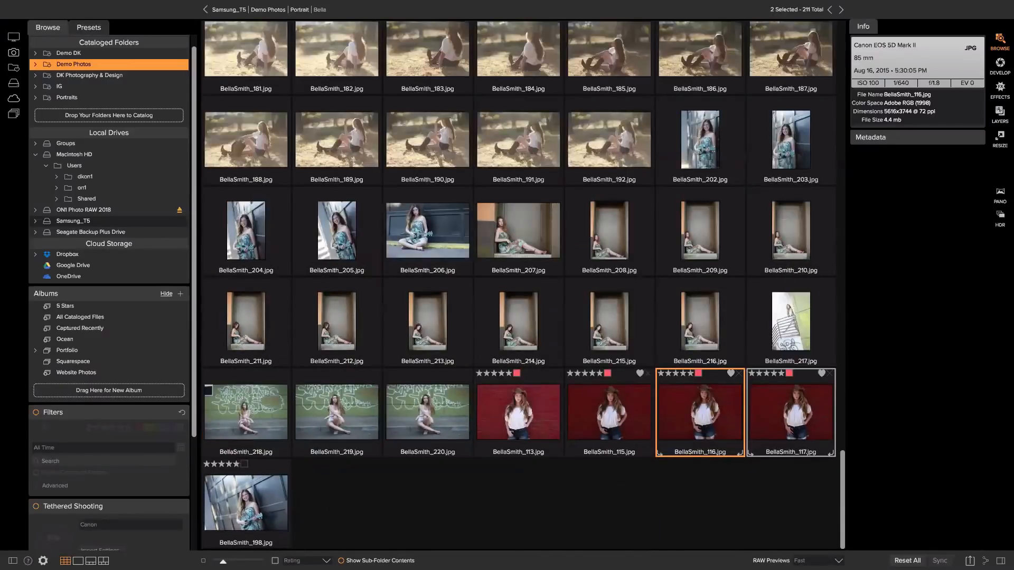
key("super+minus")
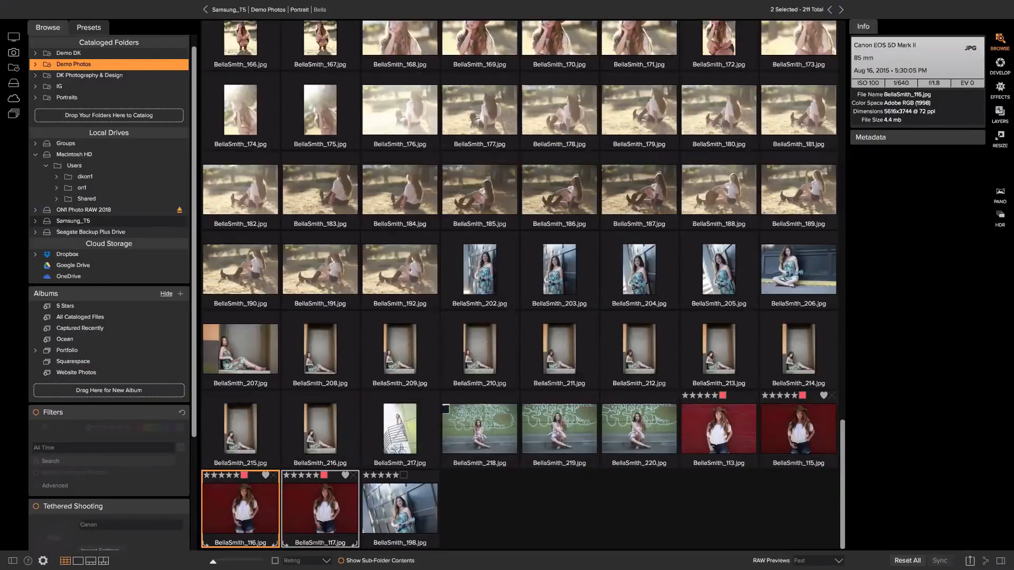
key("super+plus")
key("super+plus")
key("super+plus")
key("super+plus")
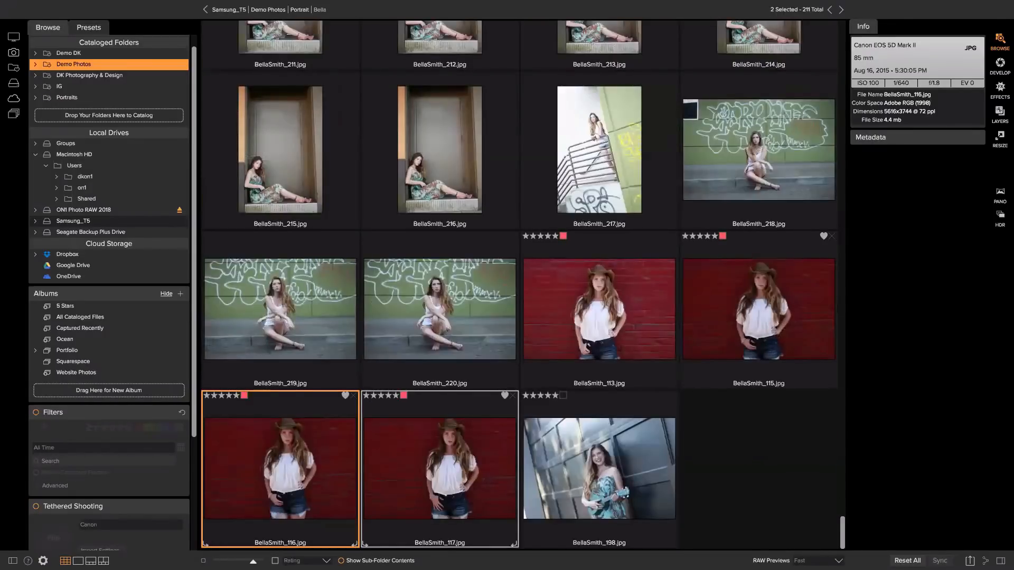
key("super+plus")
key("super+minus")
key("super+minus")
key("super+minus")
key("super+minus")
key("super+minus")
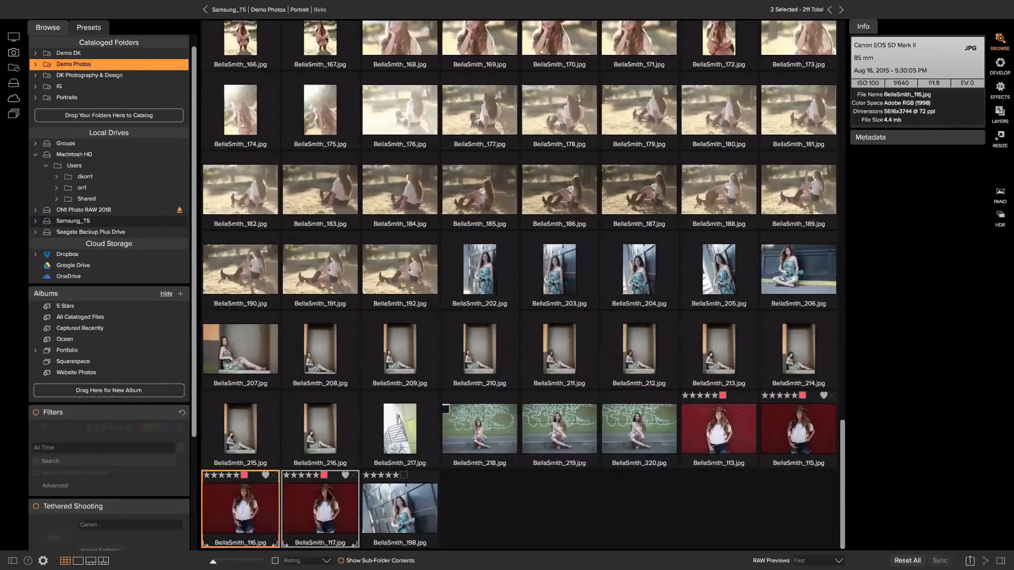
scroll(322, 491, "up", 15)
scroll(407, 423, "up", 10)
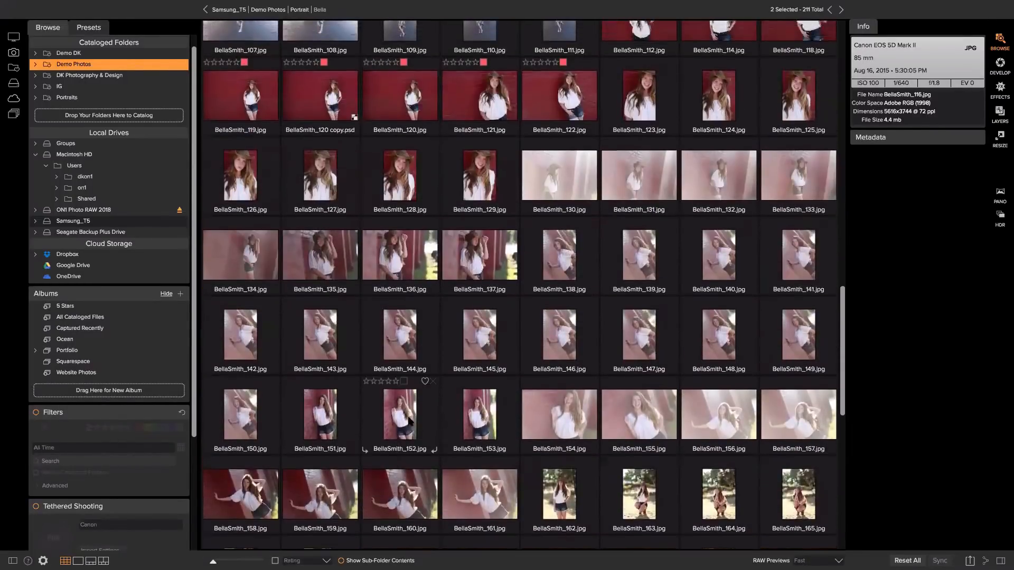
scroll(402, 443, "up", 1)
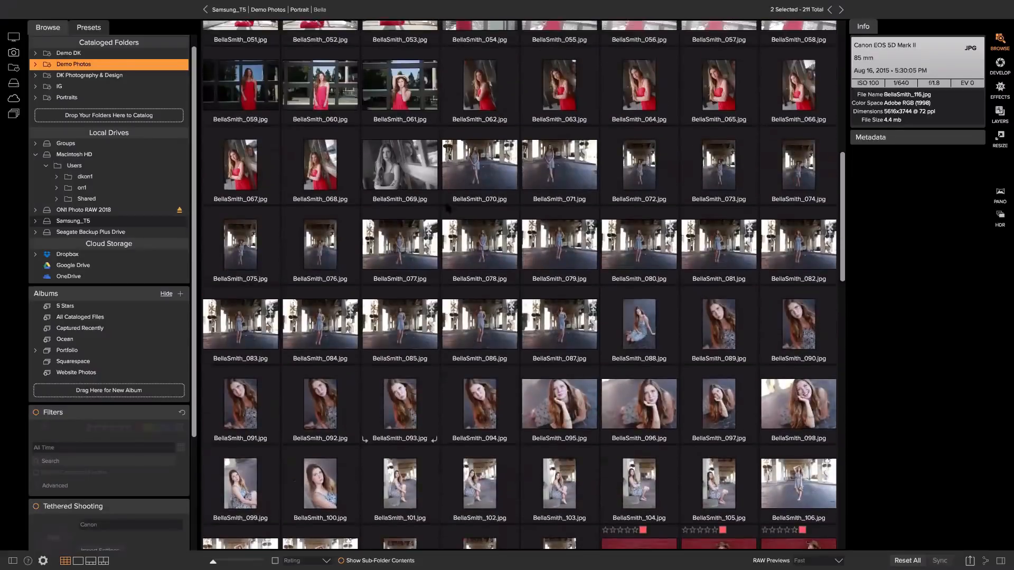
left_click(454, 182)
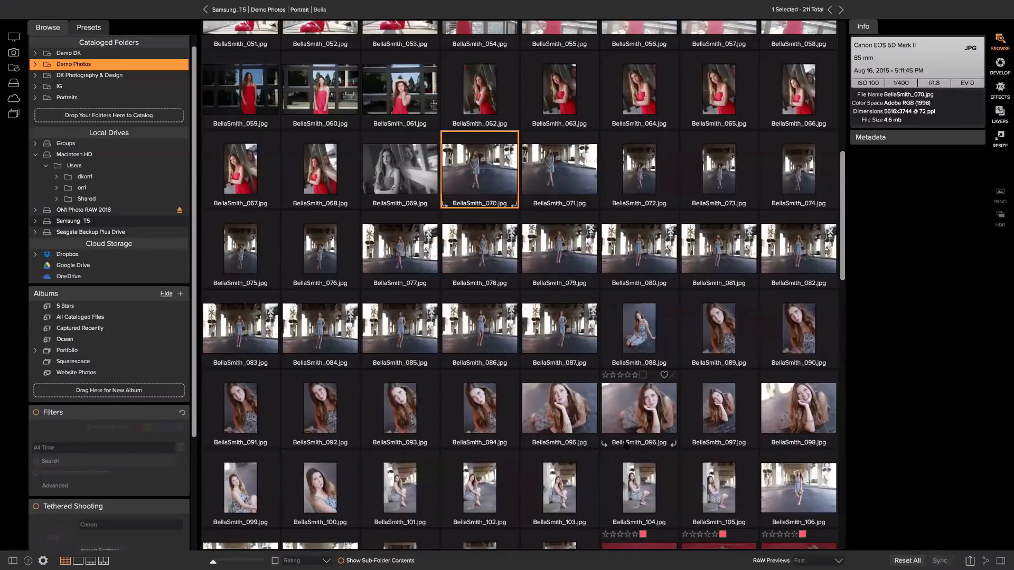
left_click(552, 475, "shift")
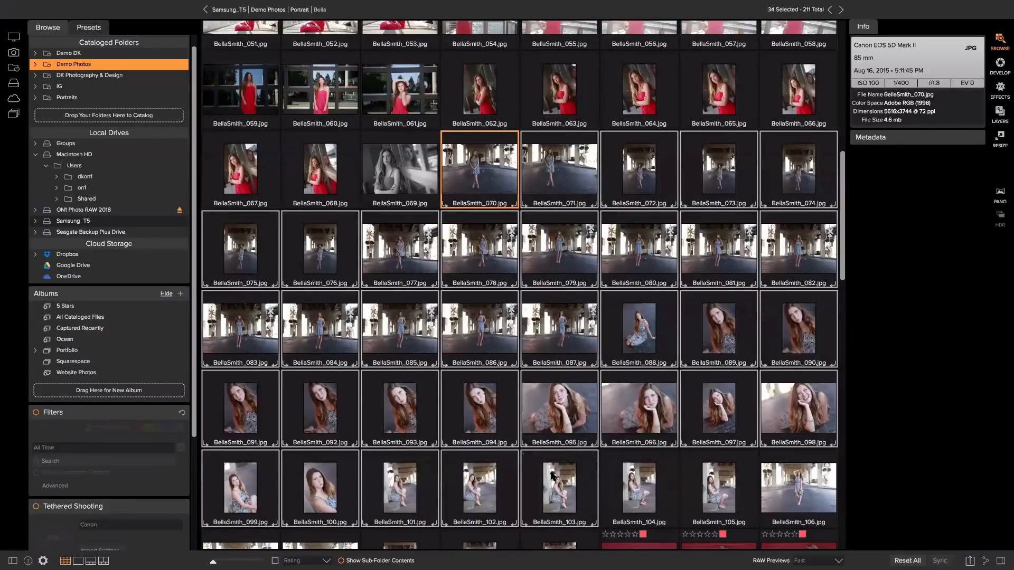
key("Right")
scroll(538, 326, "up", 10)
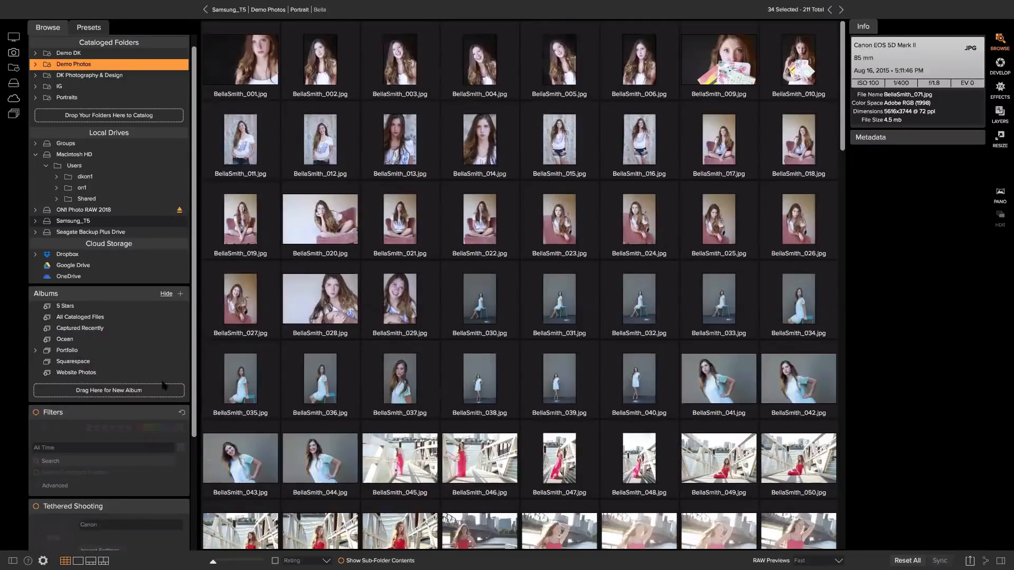
Re-enable Filters with Search Cataloged Folders on and the date range kept at All Time.
left_click(36, 414)
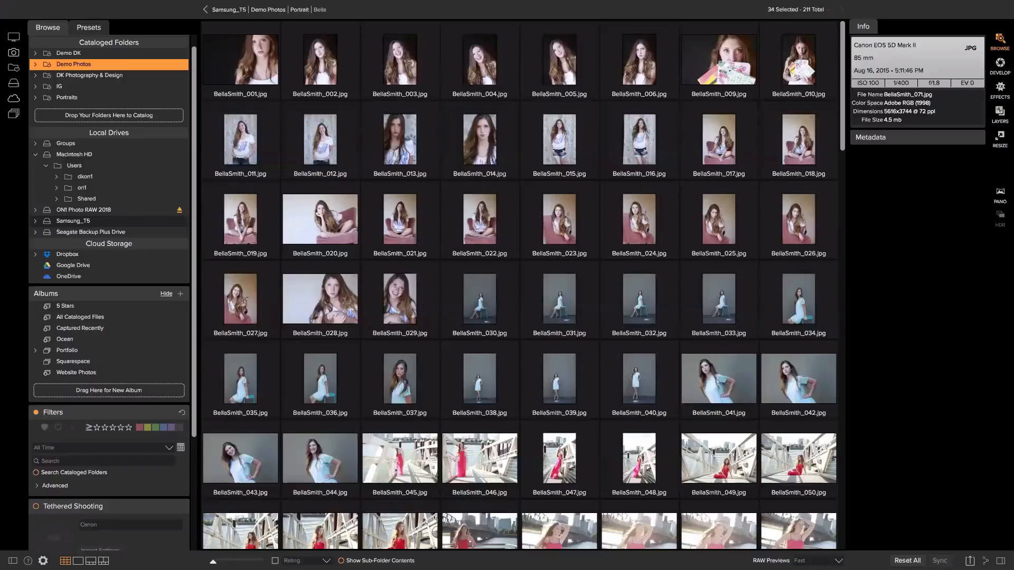
left_click(35, 473)
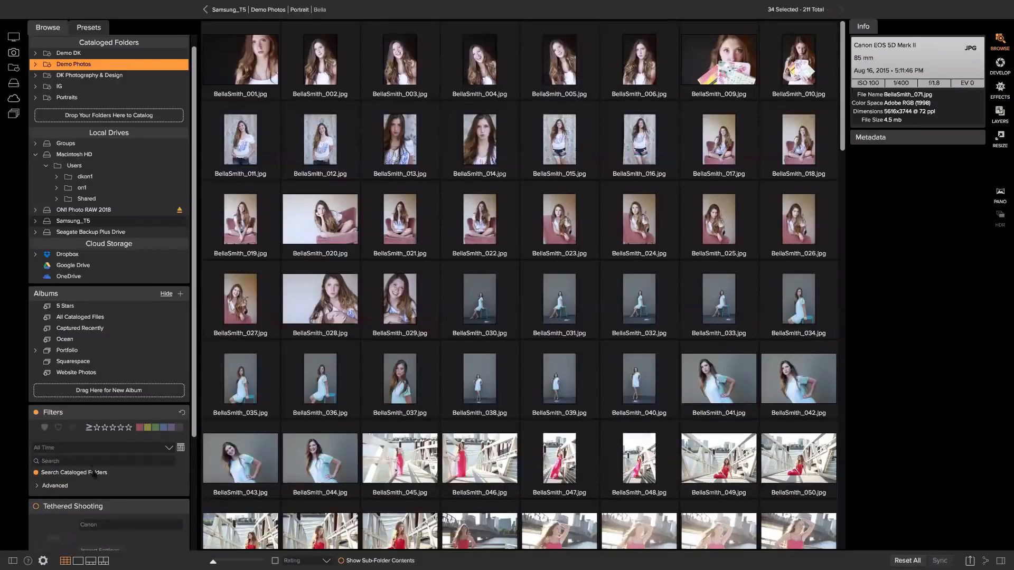
scroll(129, 72, "up", 1)
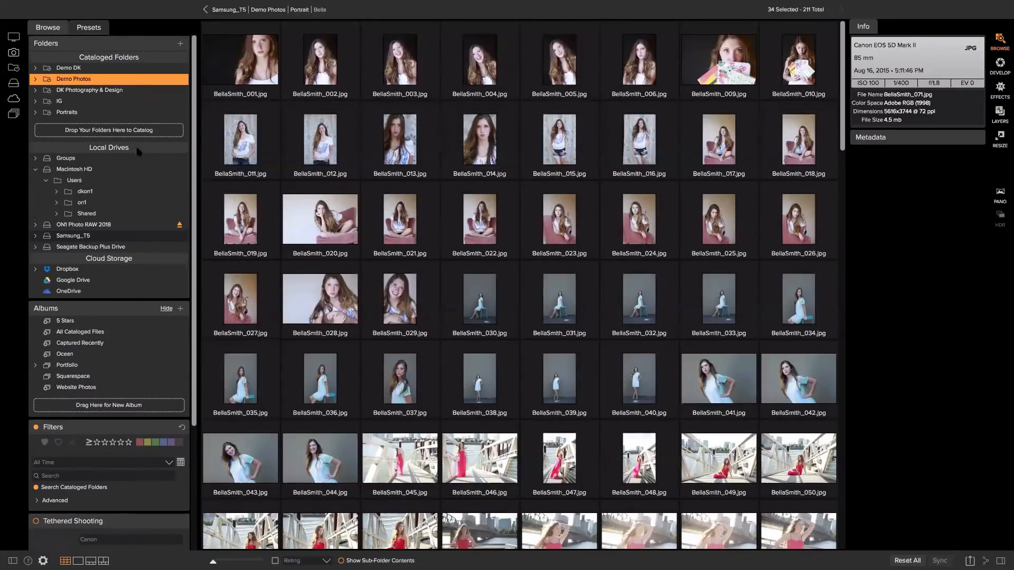
mouse_move(207, 236)
left_click(56, 463)
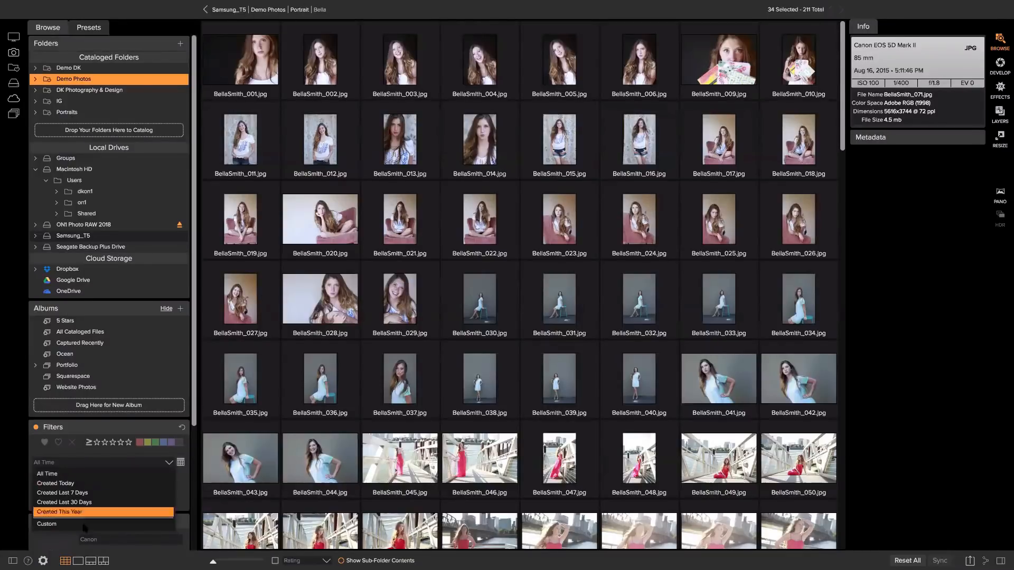
left_click(72, 474)
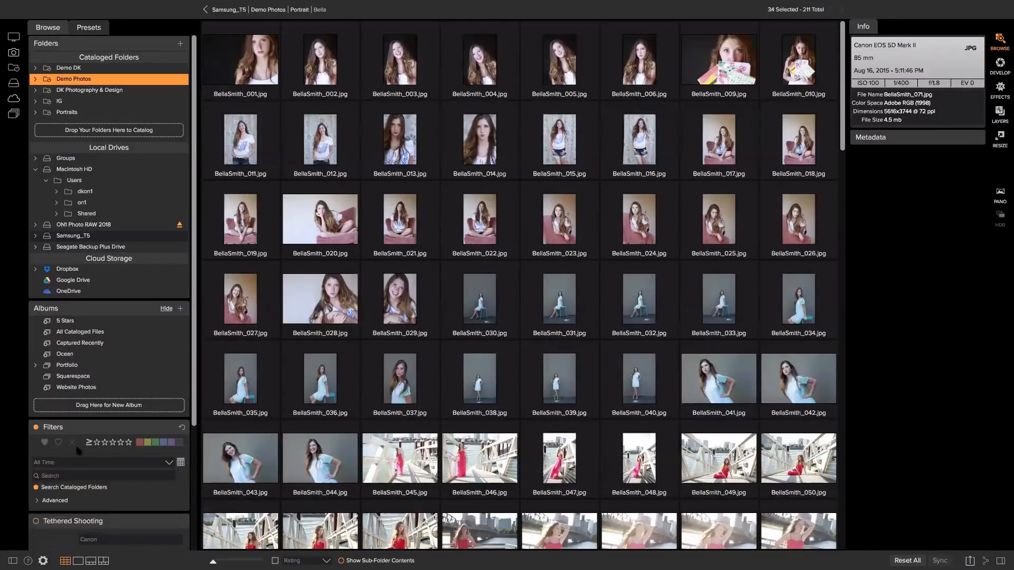
left_click(51, 475)
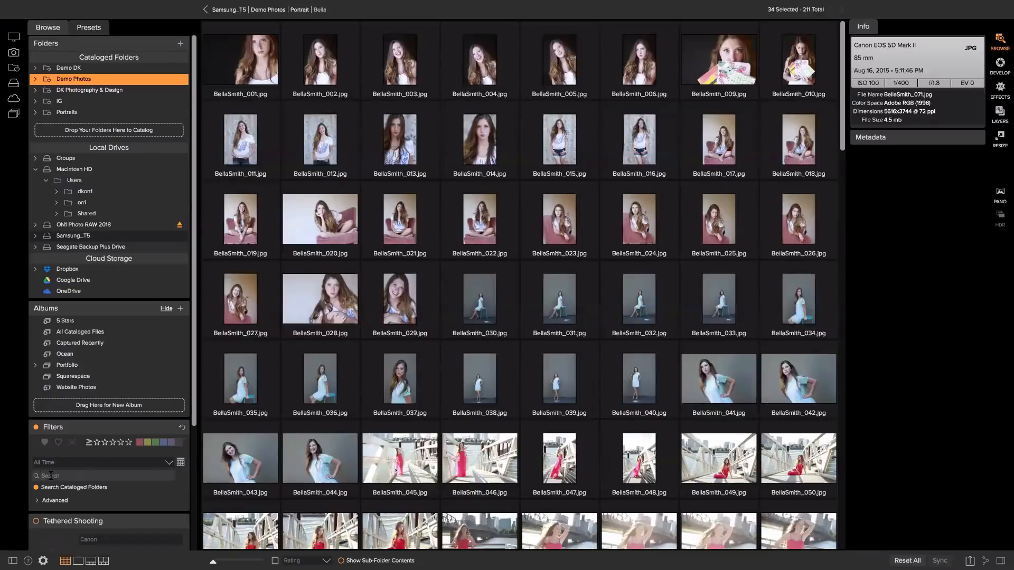
Search the cataloged folders for 'oregon coast', narrowing the grid to 32 photos.
type("oregon")
key("Return")
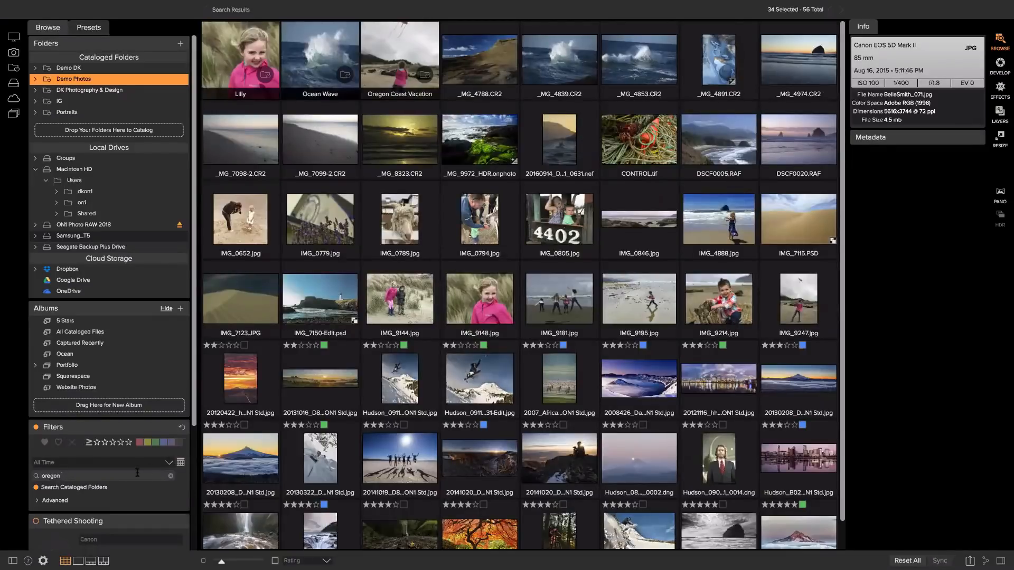
key("Return")
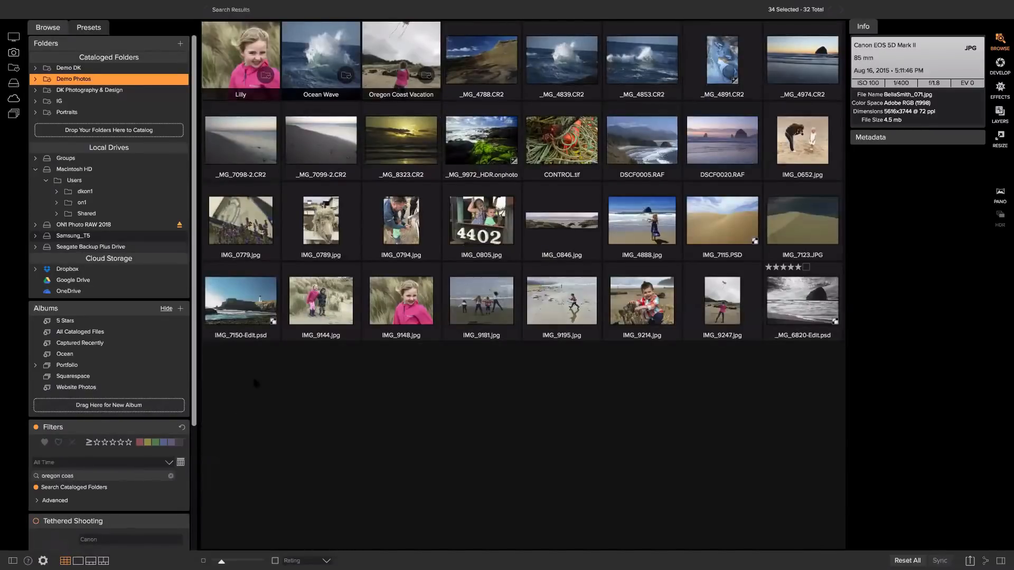
type("t")
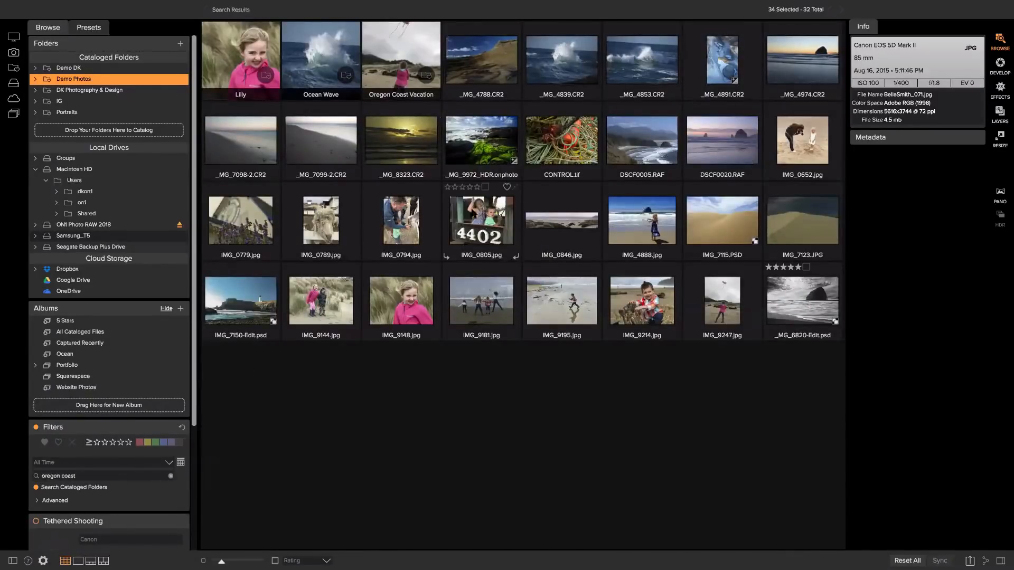
Select IMG_0652 and expand its Metadata panel to the Author field.
left_click(817, 152)
left_click(896, 139)
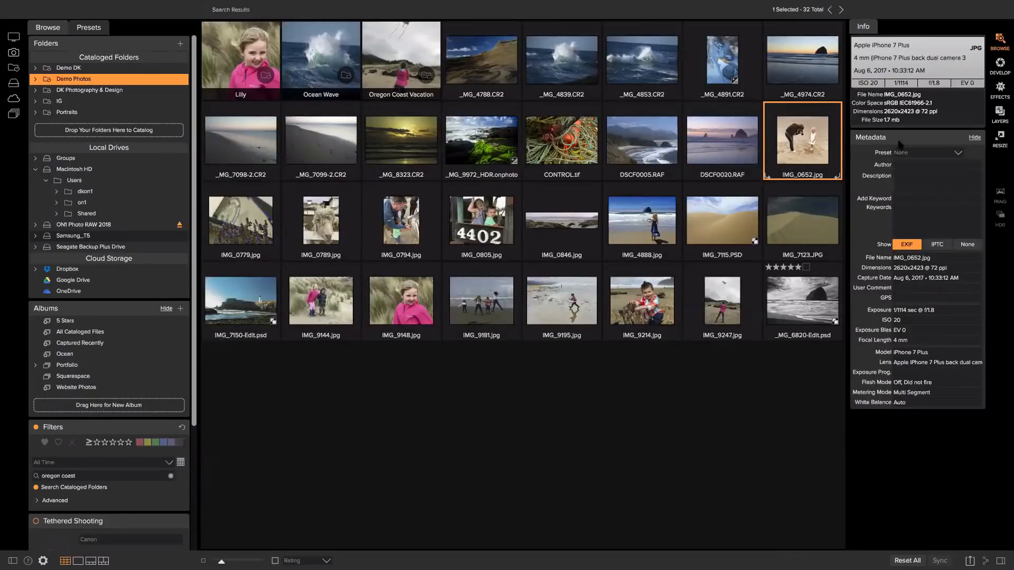
left_click(898, 164)
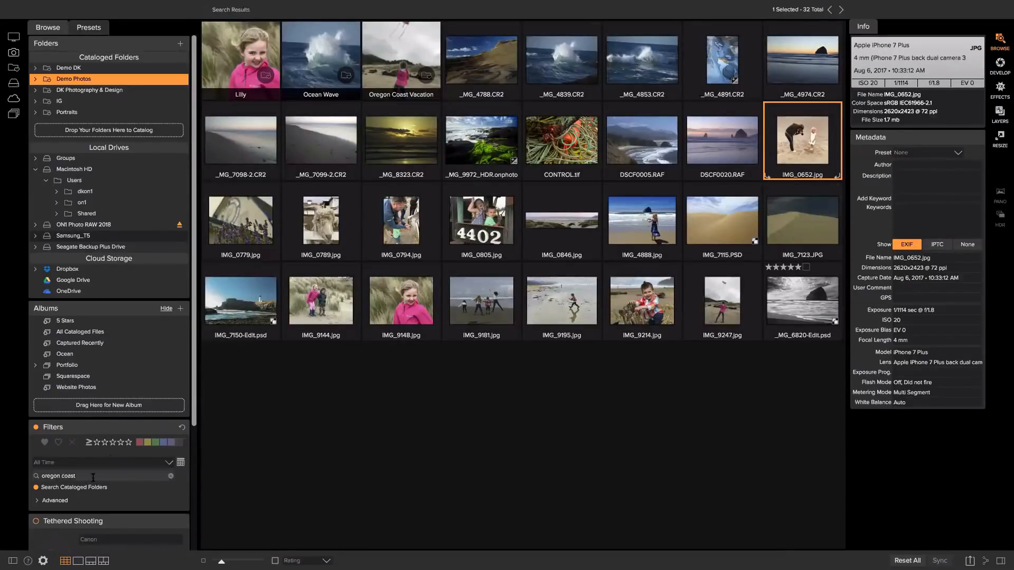
Add an Advanced Time of Day criterion set to Morning (6:00-11:59am), leaving 8 photos.
left_click(35, 501)
scroll(77, 502, "down", 1)
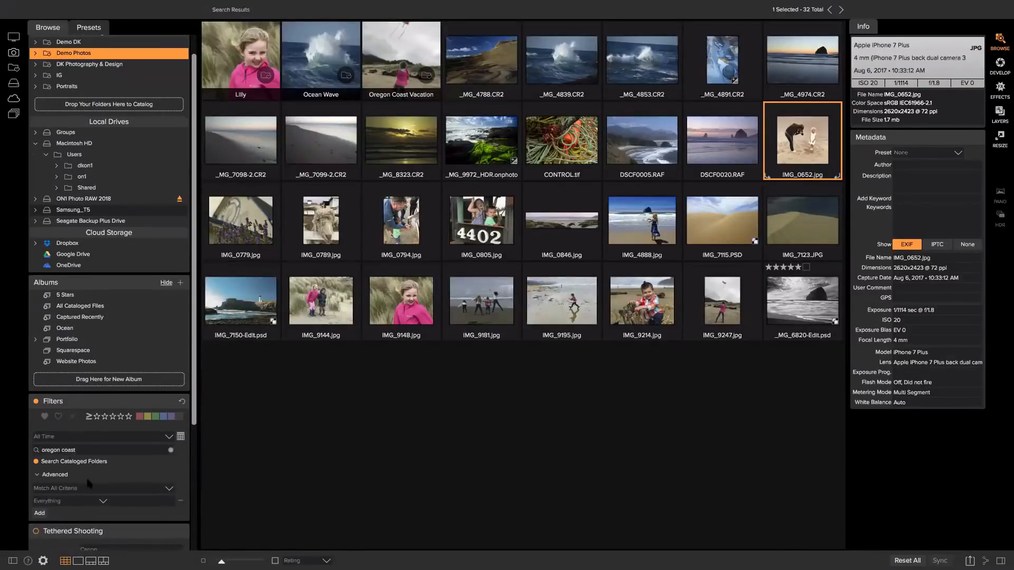
scroll(90, 485, "up", 1)
left_click(87, 504)
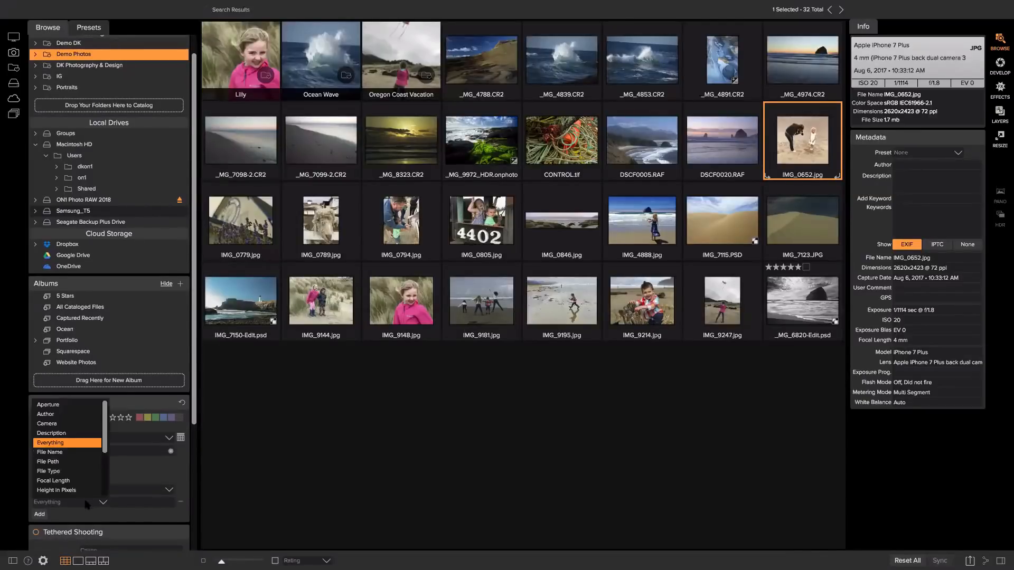
scroll(90, 481, "down", 3)
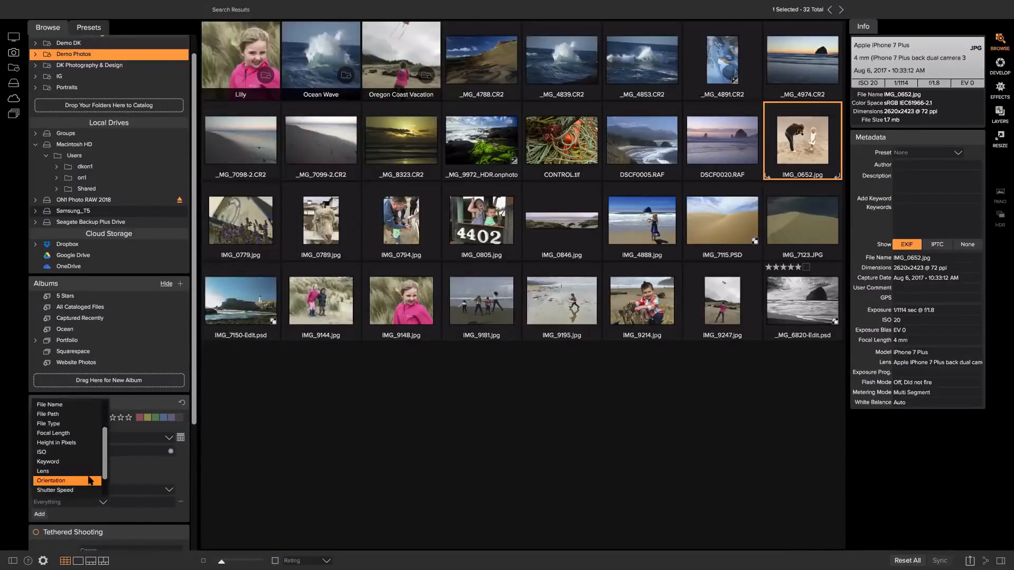
scroll(70, 486, "down", 3)
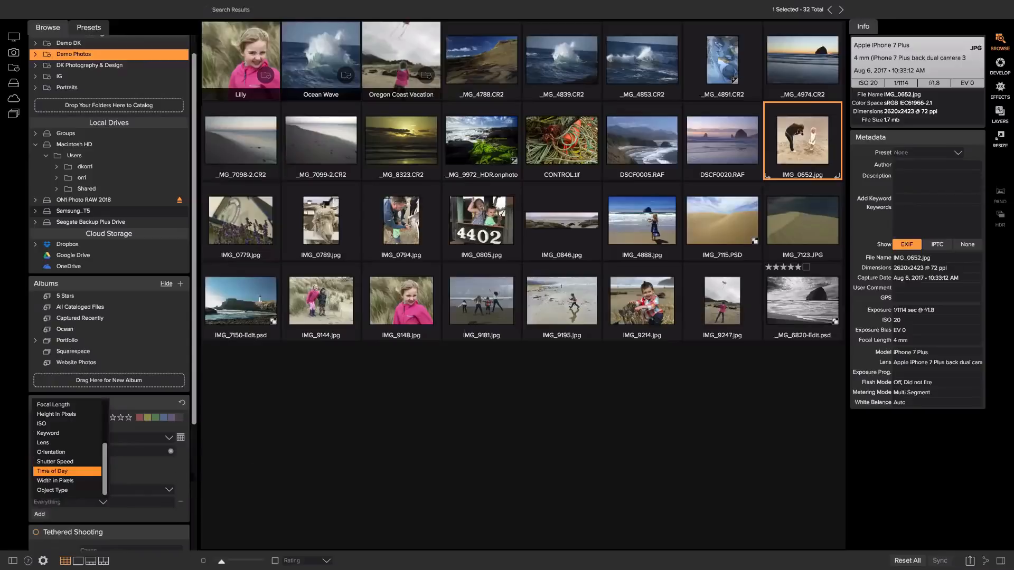
left_click(70, 471)
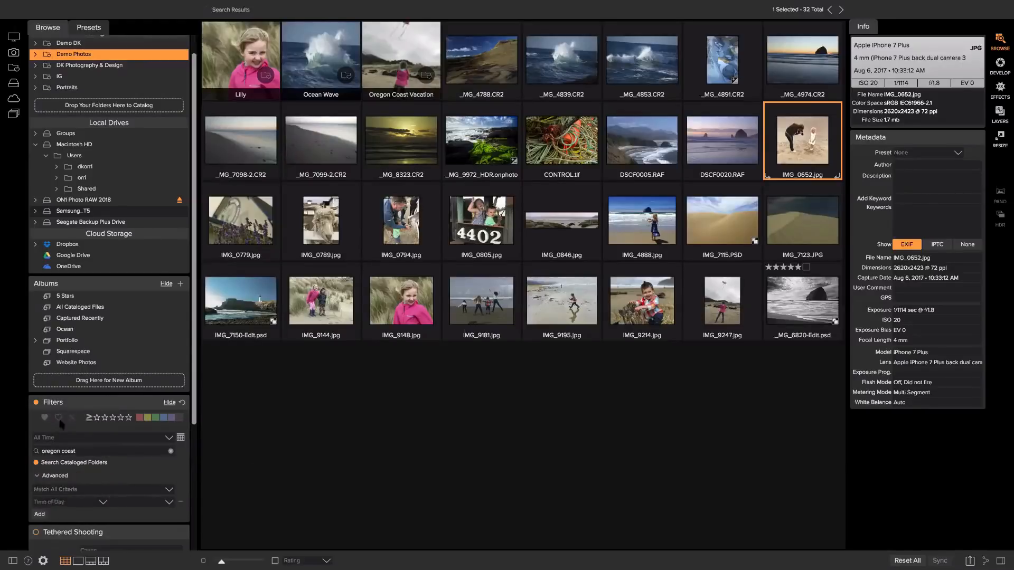
scroll(55, 482, "down", 1)
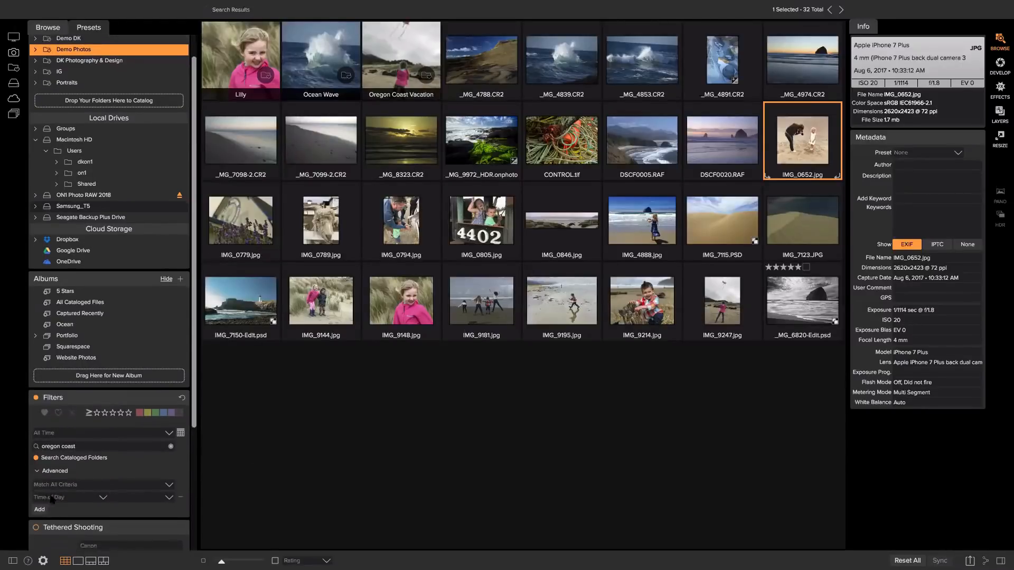
left_click(168, 499)
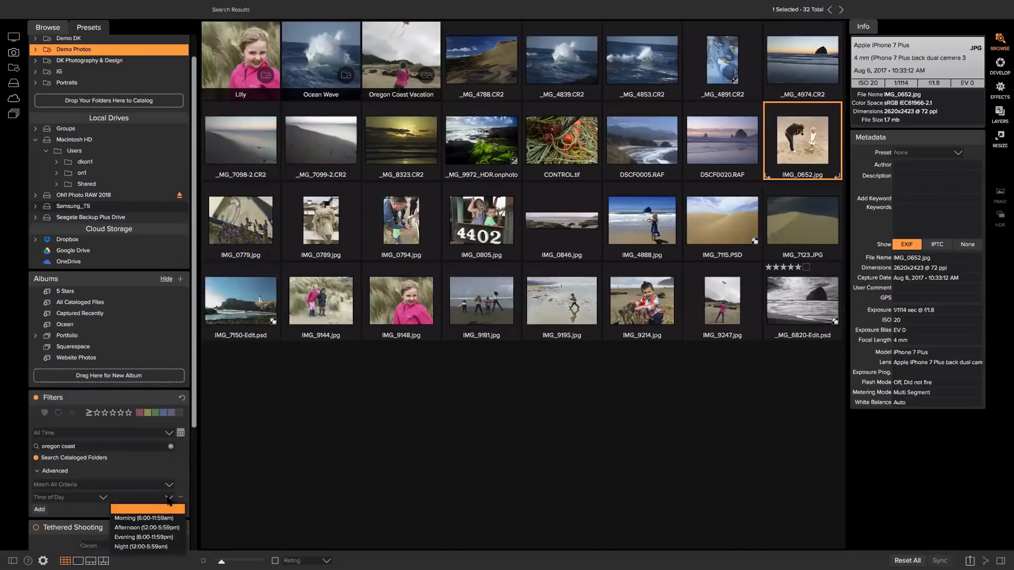
left_click(132, 518)
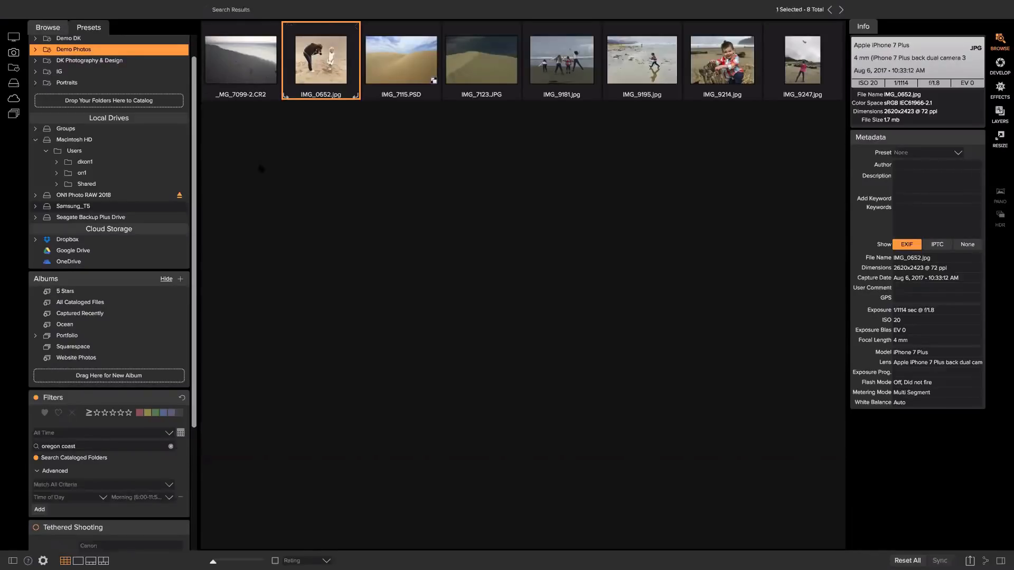
left_click(939, 199)
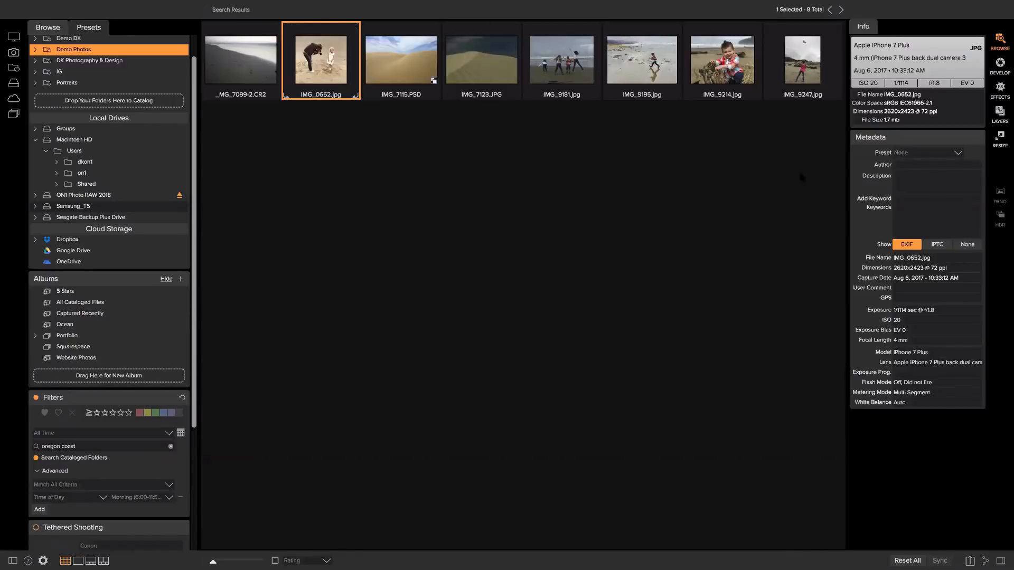
Add the keyword beach to IMG_0652.jpg.
left_click(913, 199)
type("beach")
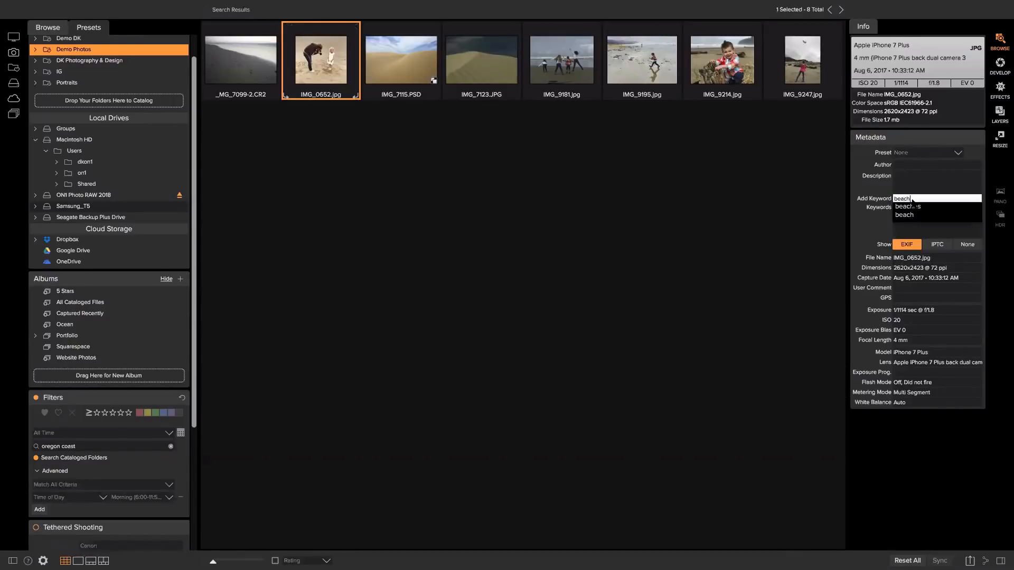
key("Return")
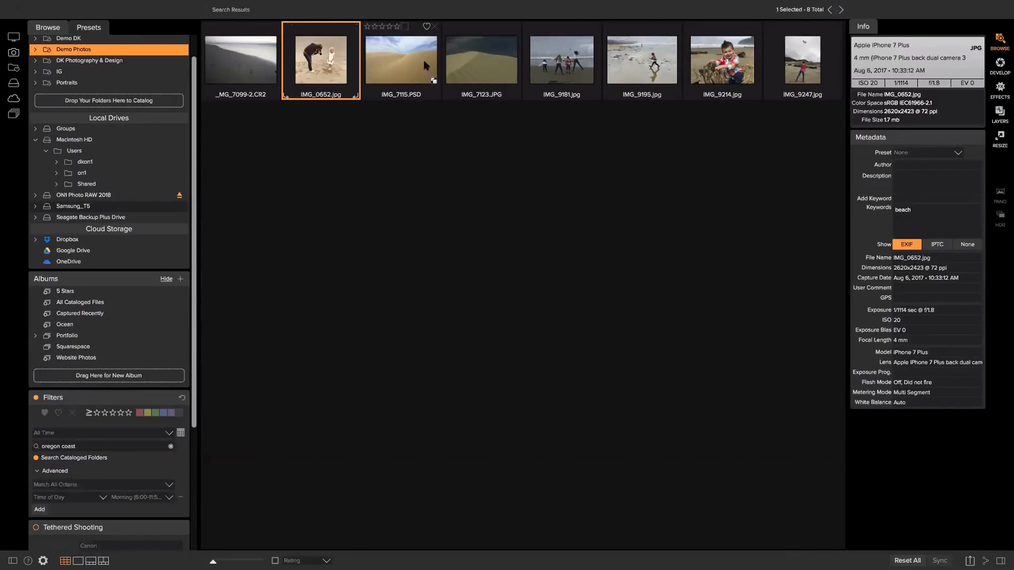
Inspect IMG_7115.PSD and IMG_7123.JPG details, then turn the search filters off.
left_click(427, 28)
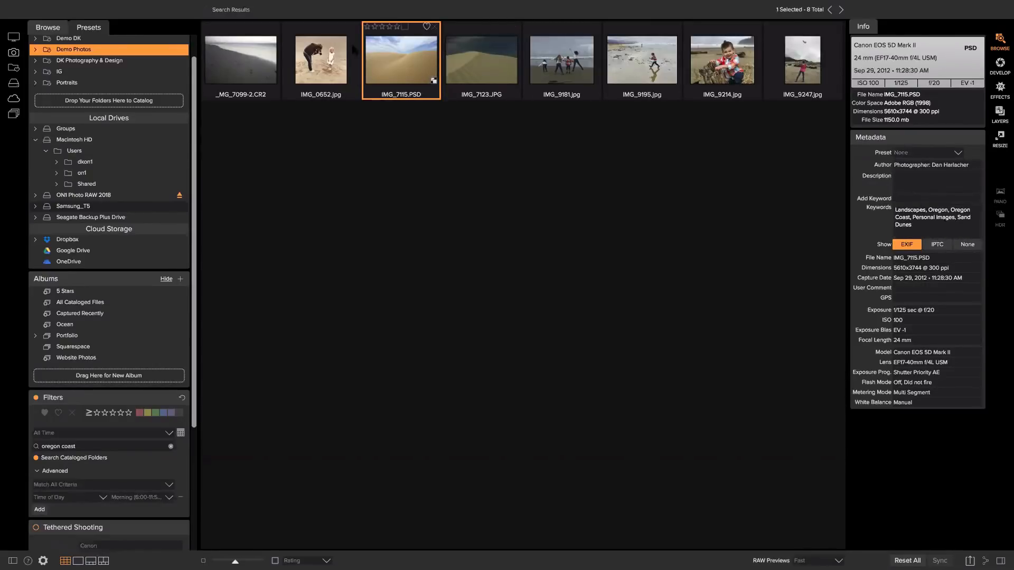
left_click(478, 54)
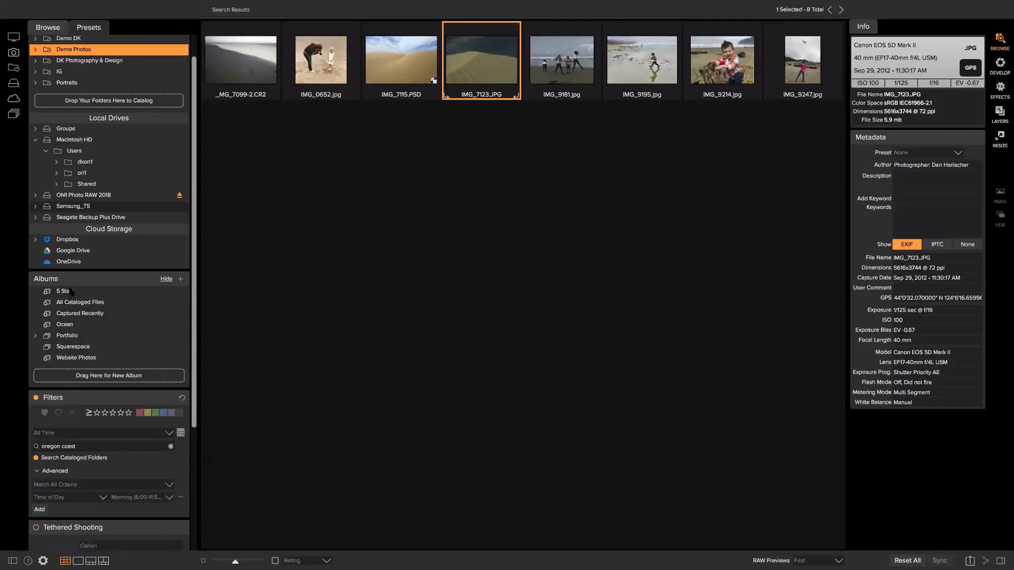
left_click(36, 398)
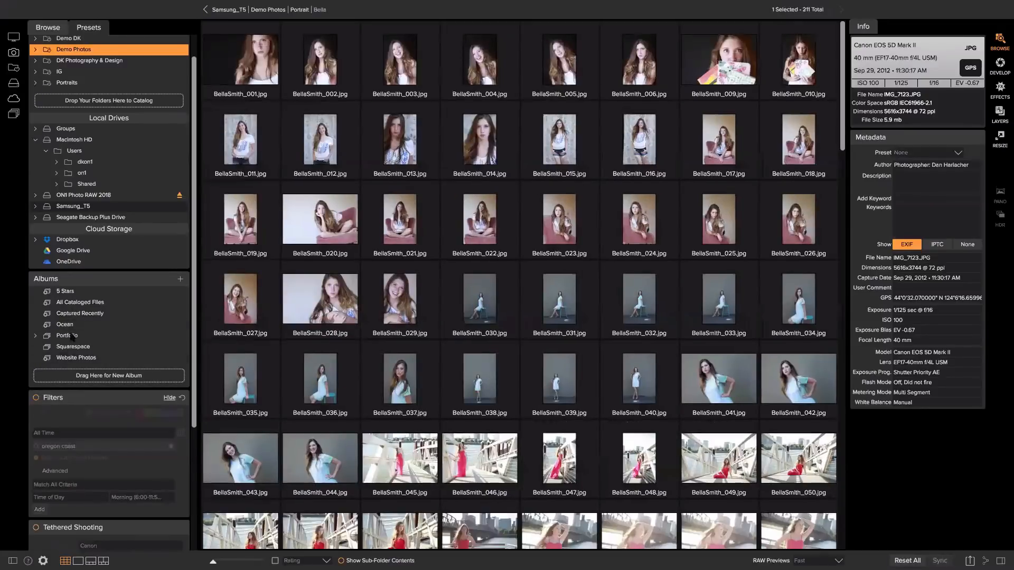
Browse the 93-photo 5 Stars album, checking 0J9A0099.CR2, then go to Dropbox.
left_click(79, 292)
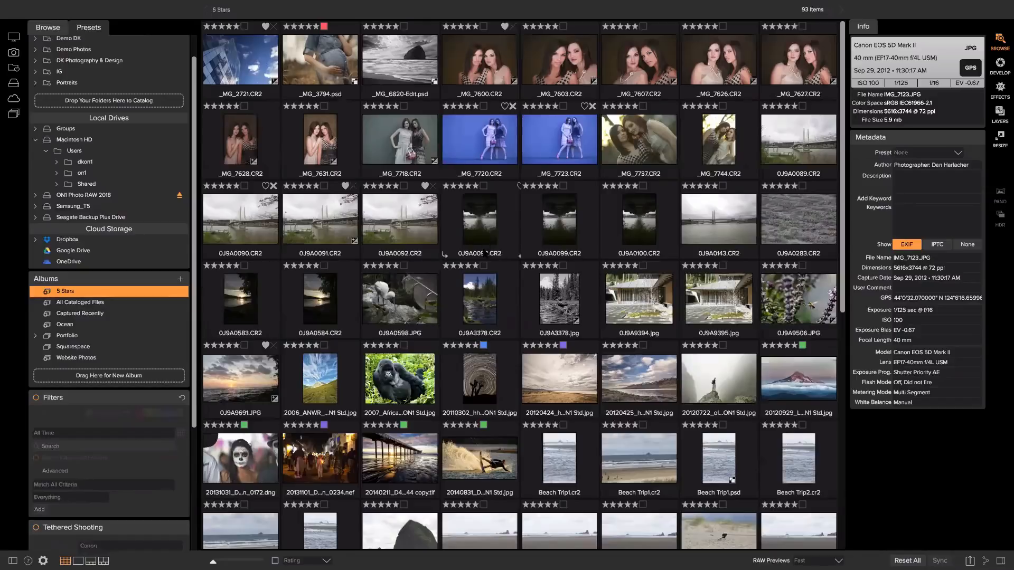
scroll(484, 257, "down", 2)
scroll(484, 257, "down", 8)
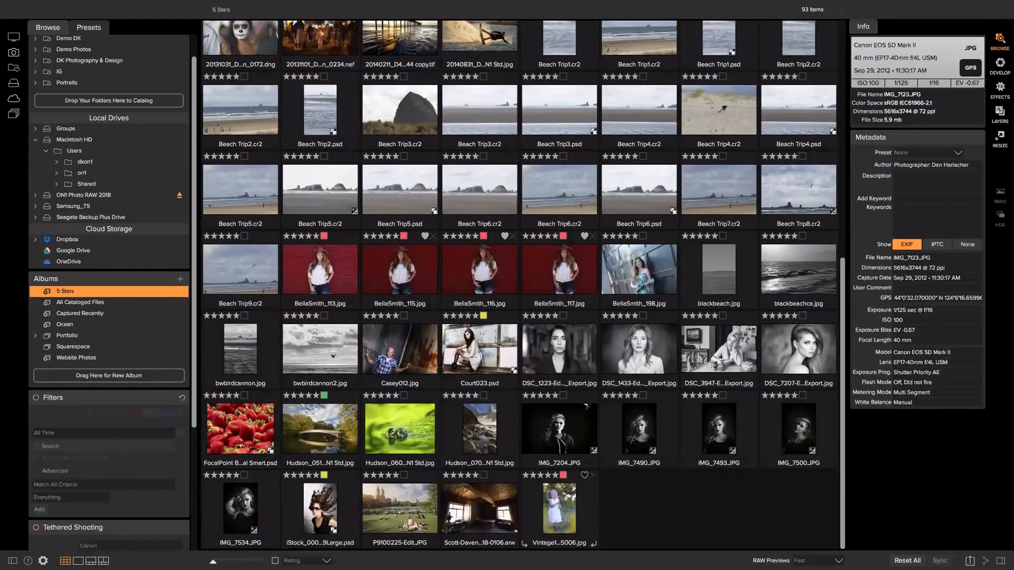
scroll(559, 412, "up", 1)
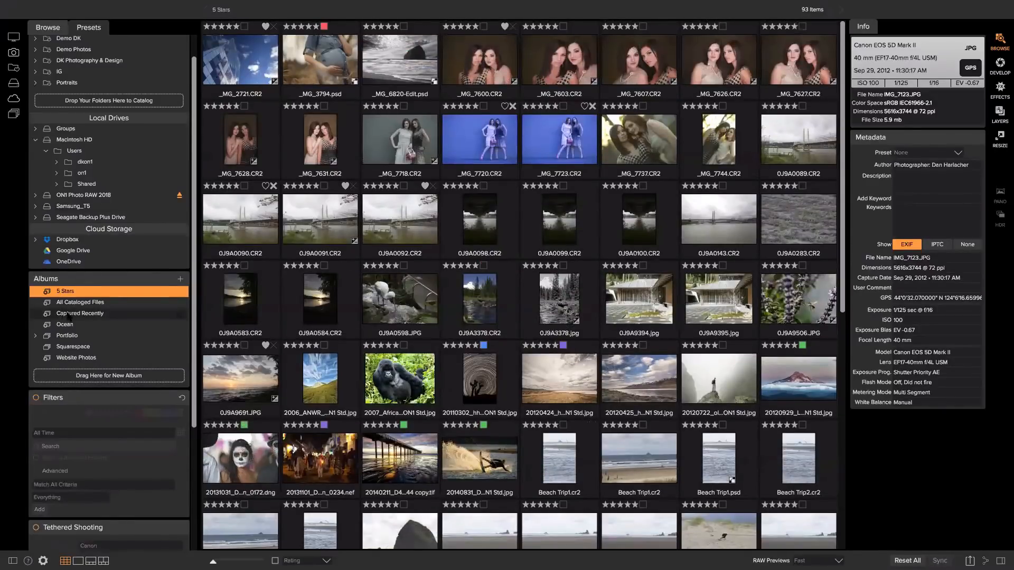
scroll(66, 317, "down", 5)
scroll(81, 389, "up", 1)
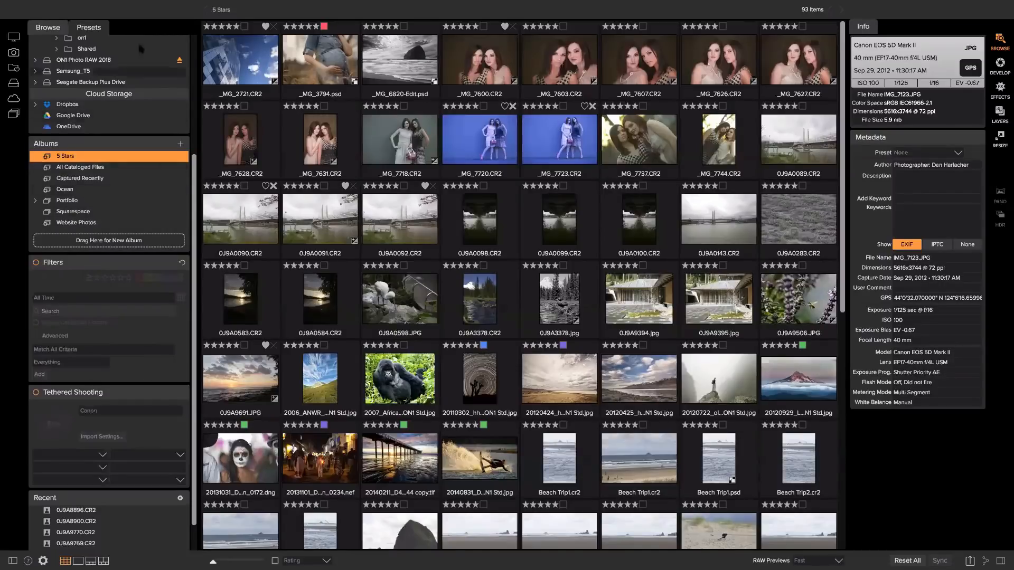
mouse_move(137, 9)
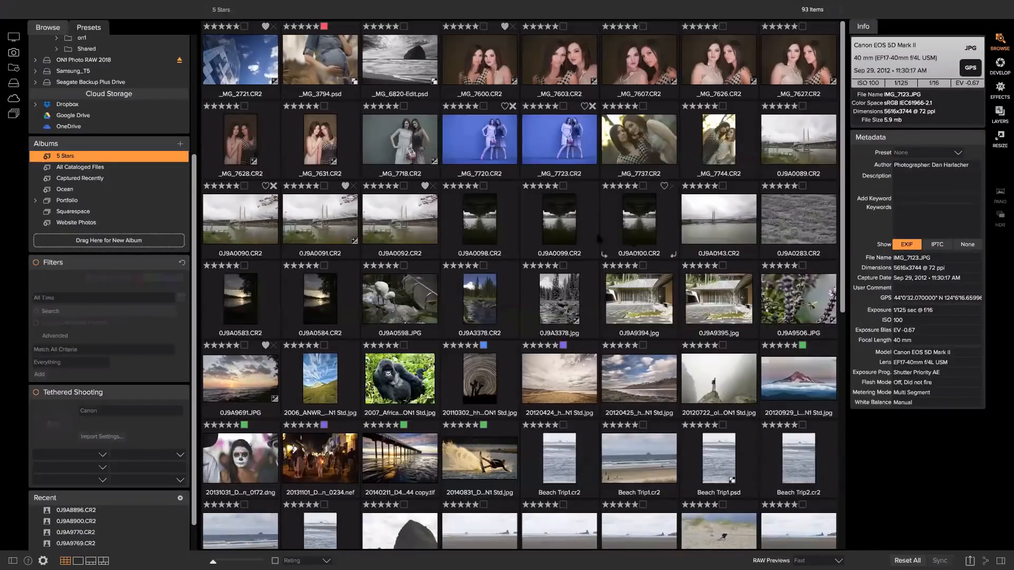
left_click(572, 226)
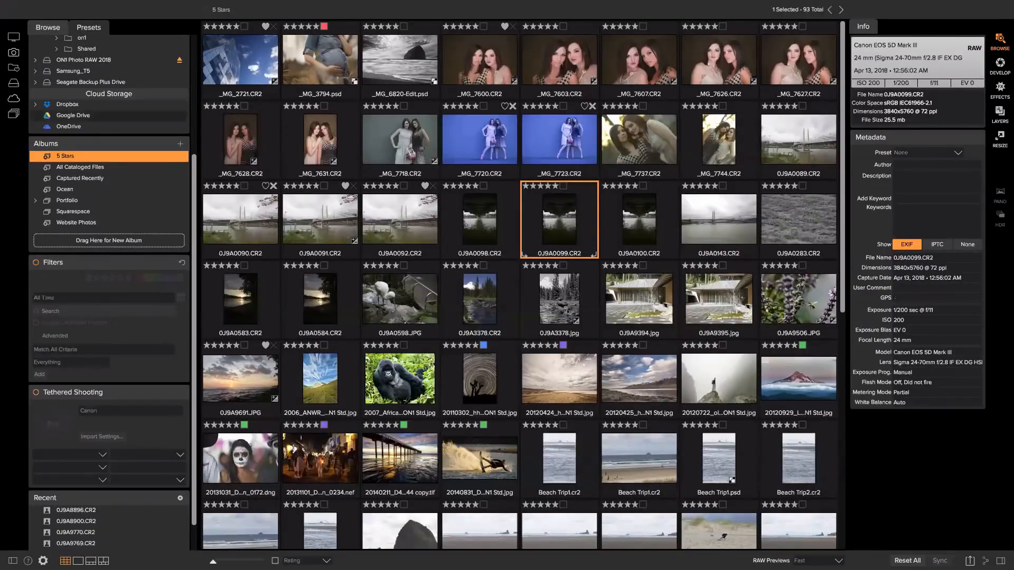
left_click(106, 104)
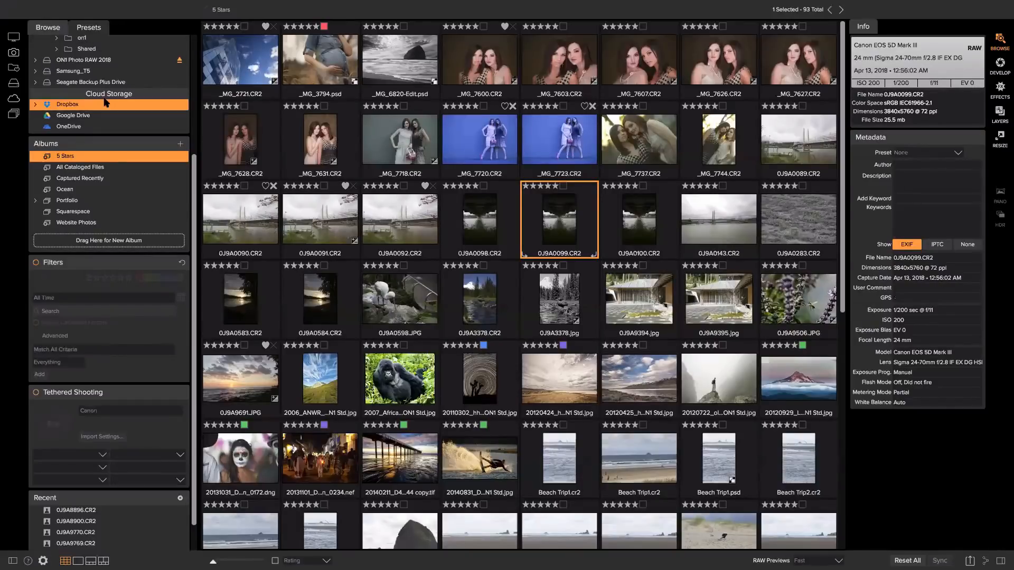
scroll(85, 69, "up", 5)
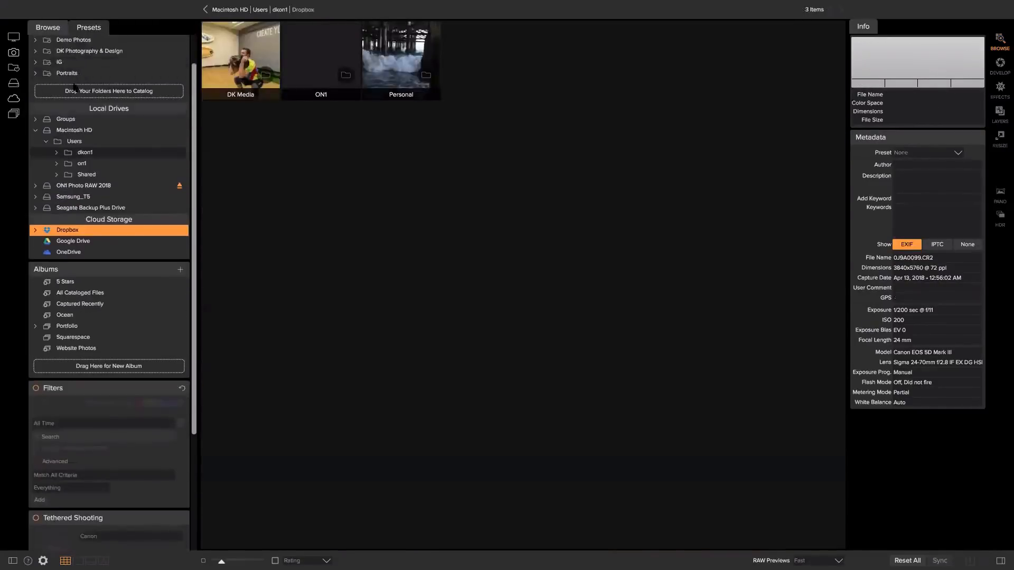
left_click(81, 78)
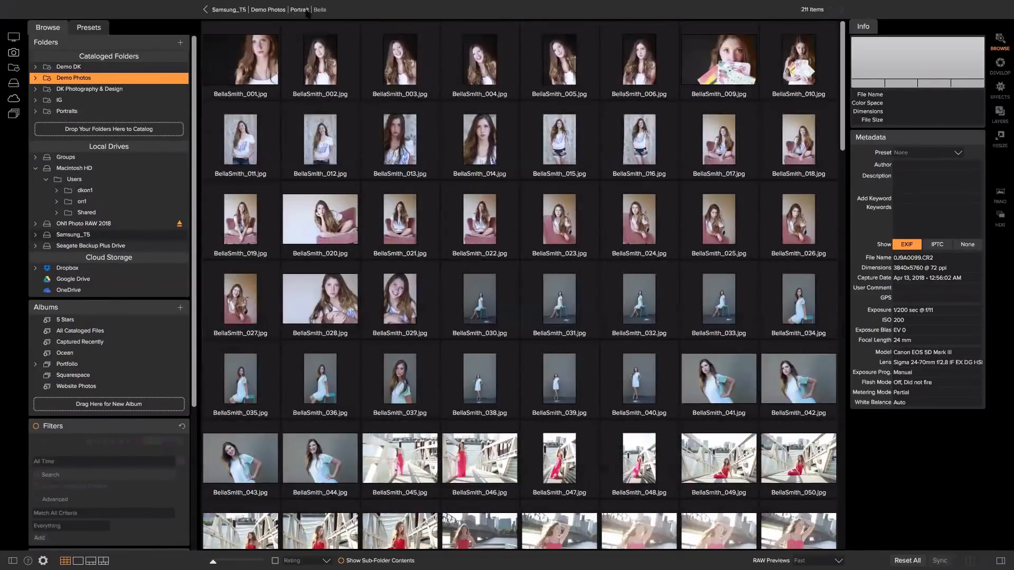
scroll(513, 231, "down", 10)
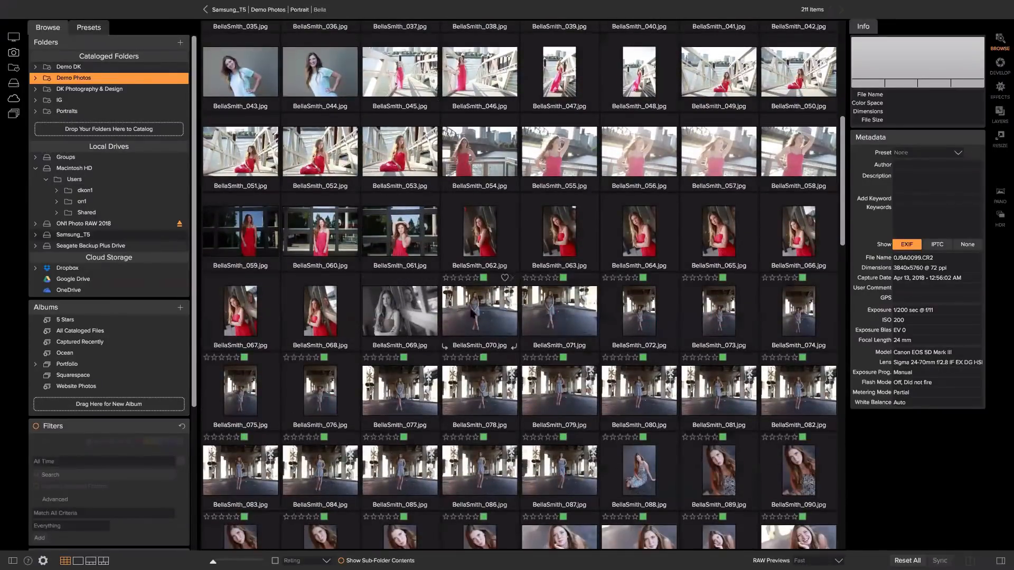
left_click(474, 313)
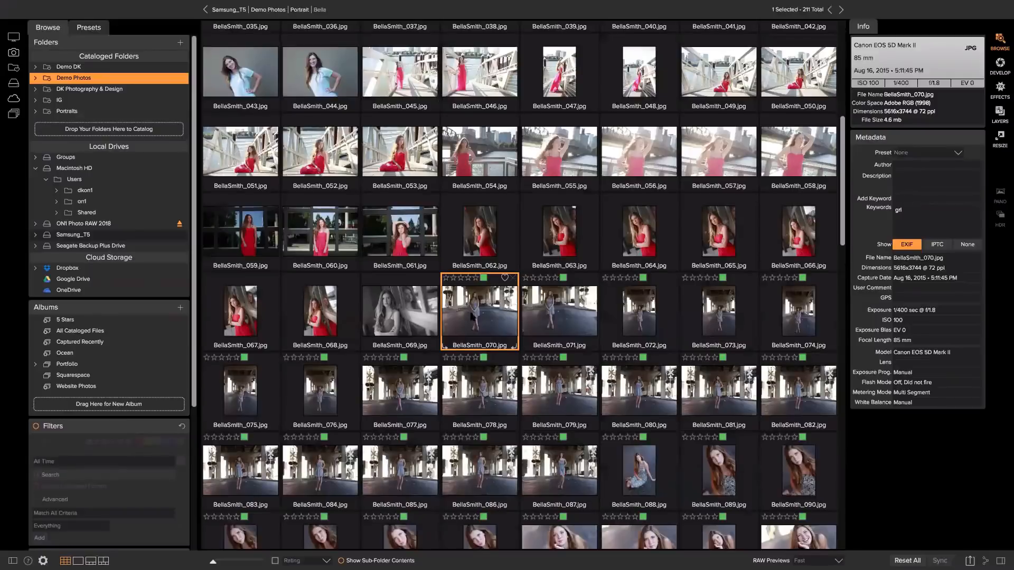
scroll(474, 316, "up", 1)
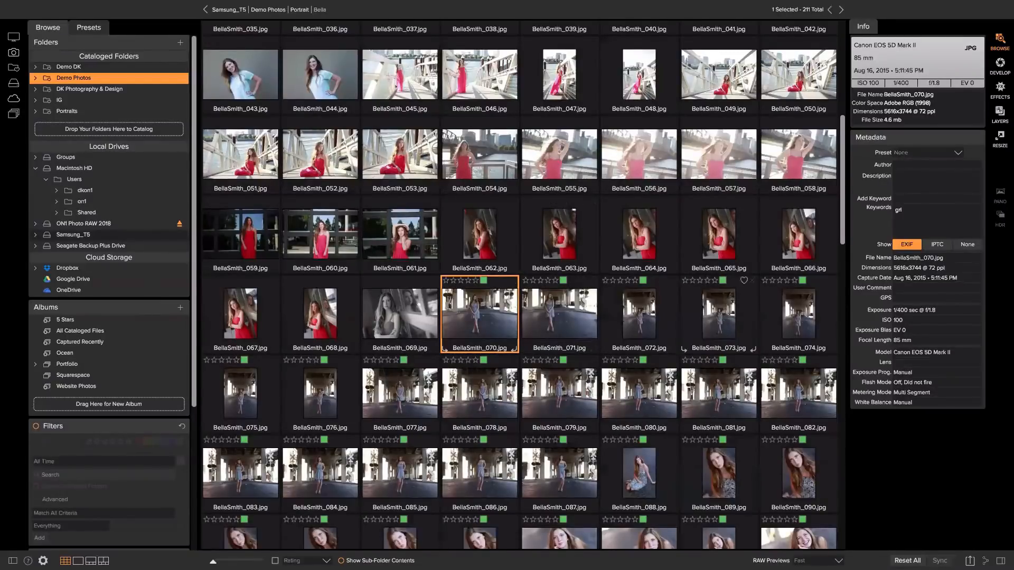
left_click(723, 316, "shift")
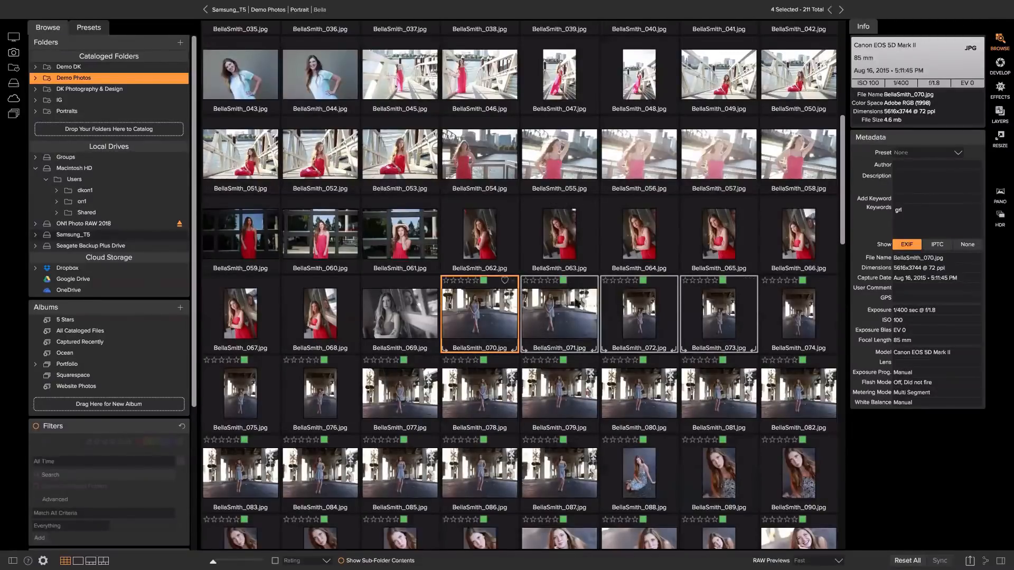
right_click(713, 299)
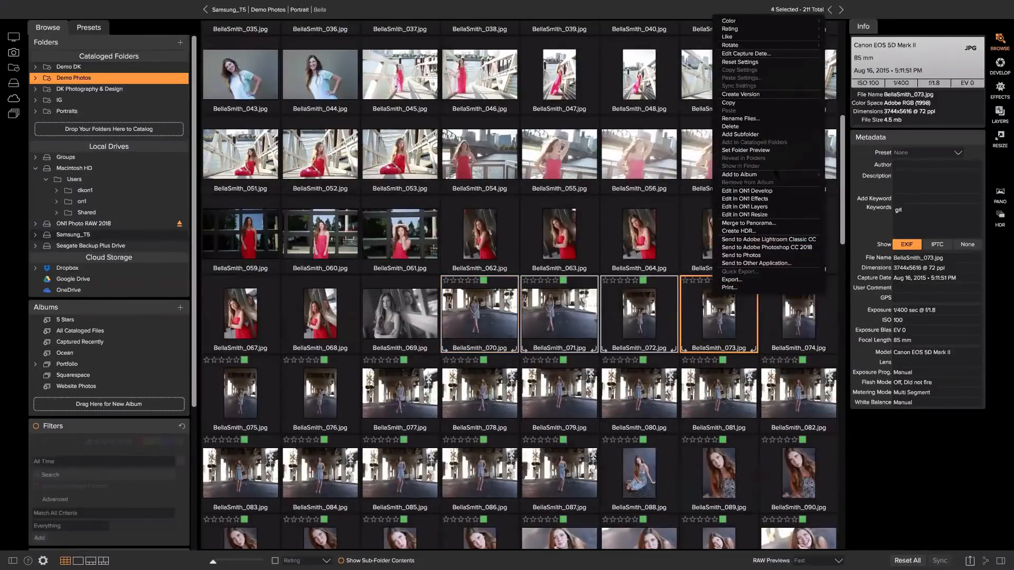
left_click(752, 135)
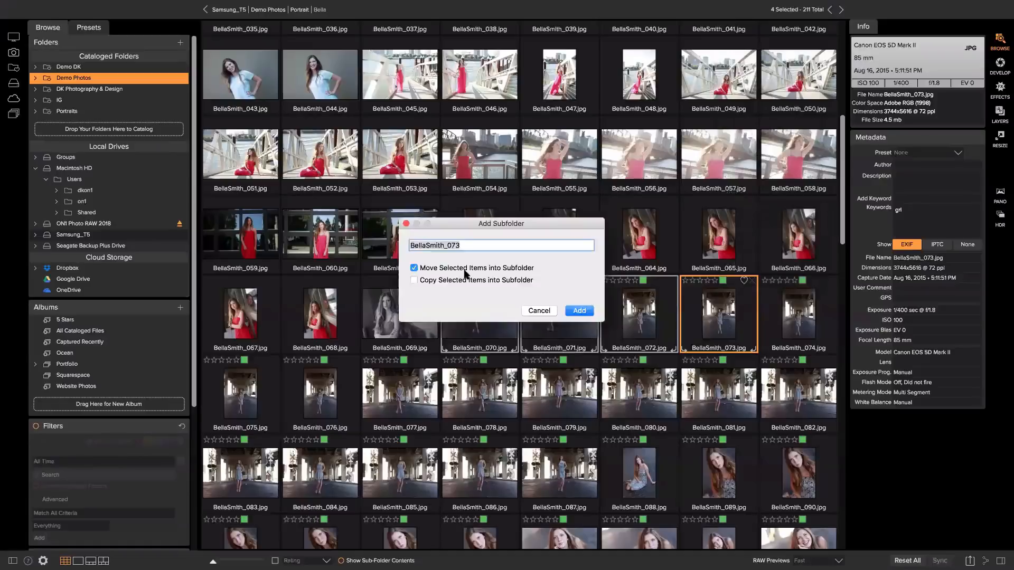
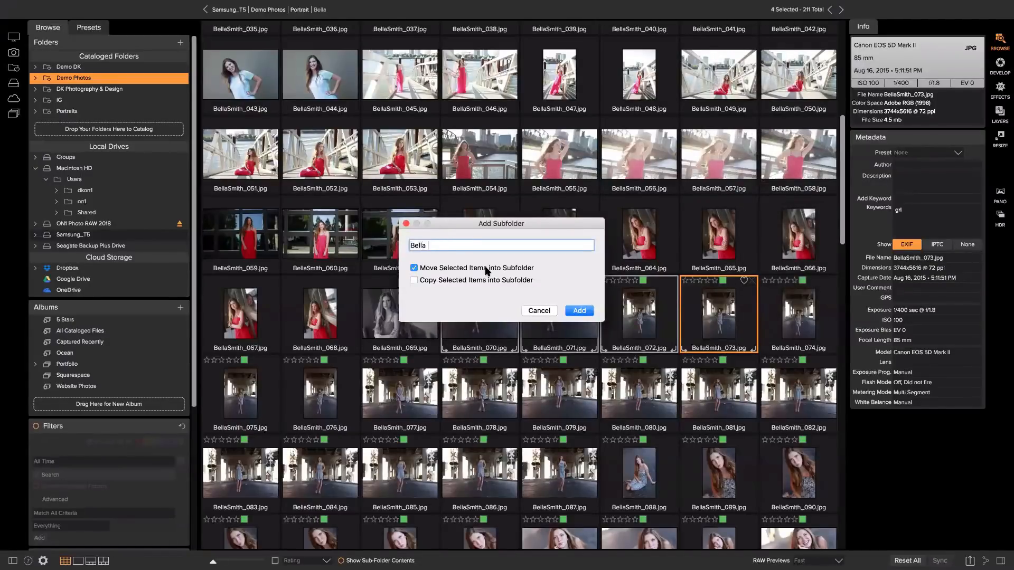
left_click(578, 310)
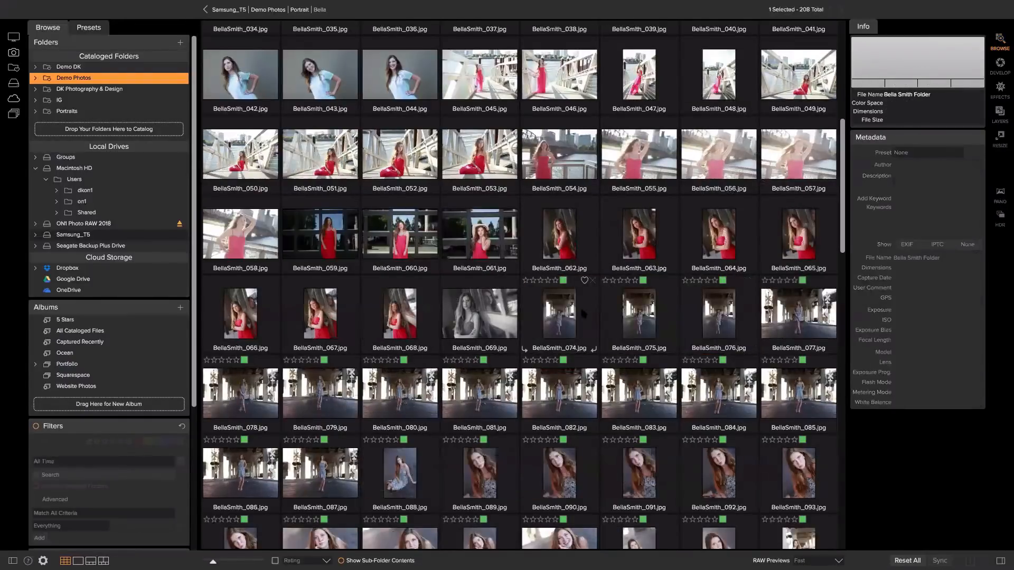
scroll(590, 306, "down", 15)
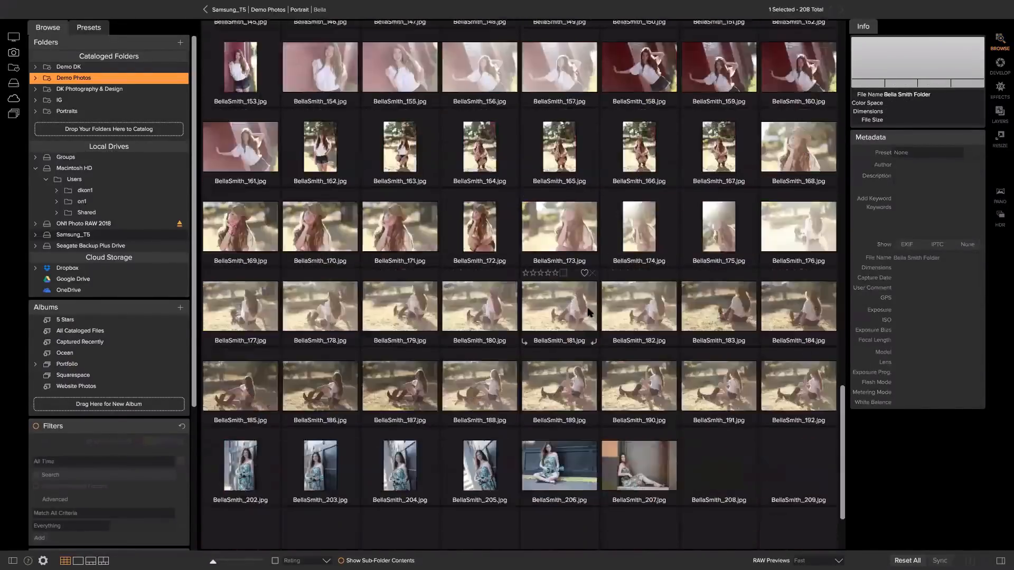
scroll(589, 316, "up", 15)
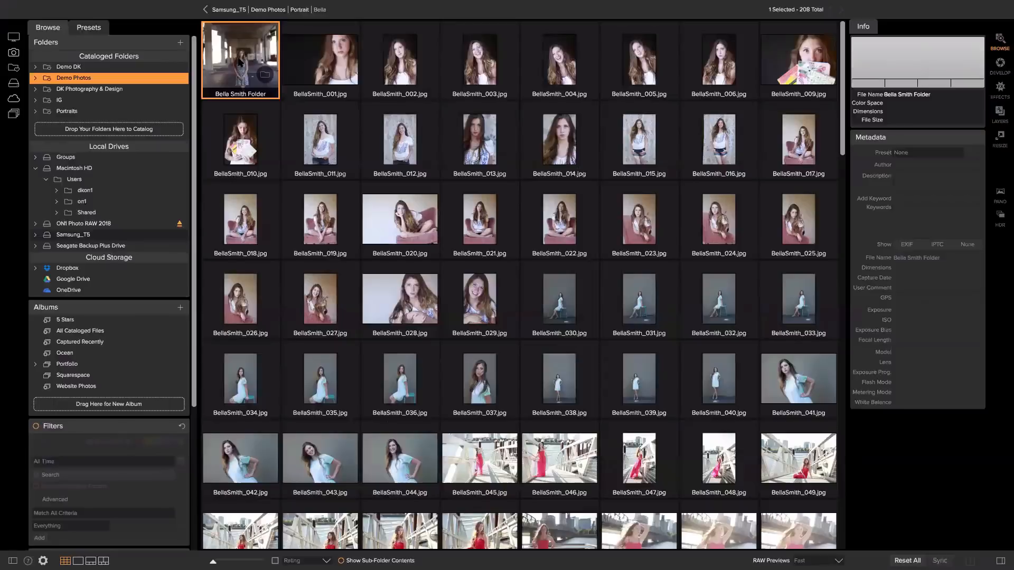
left_click(318, 79)
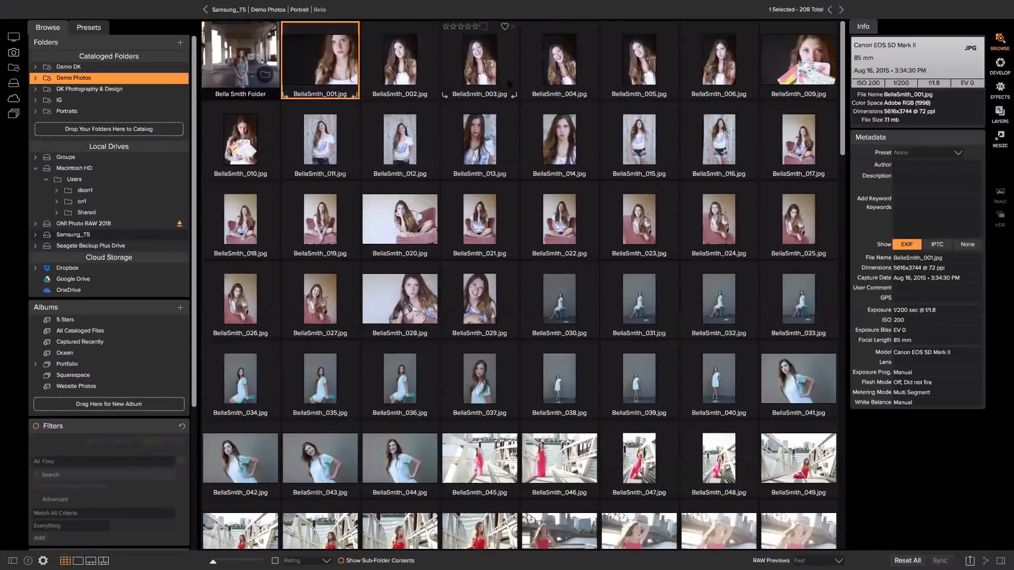
left_click(544, 84, "shift")
right_click(544, 84)
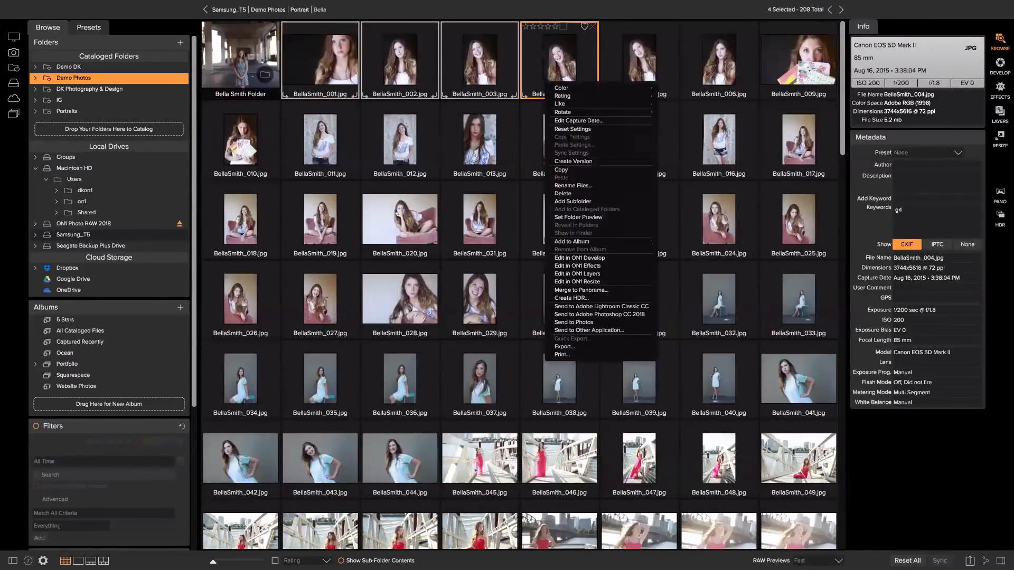
left_click(567, 186)
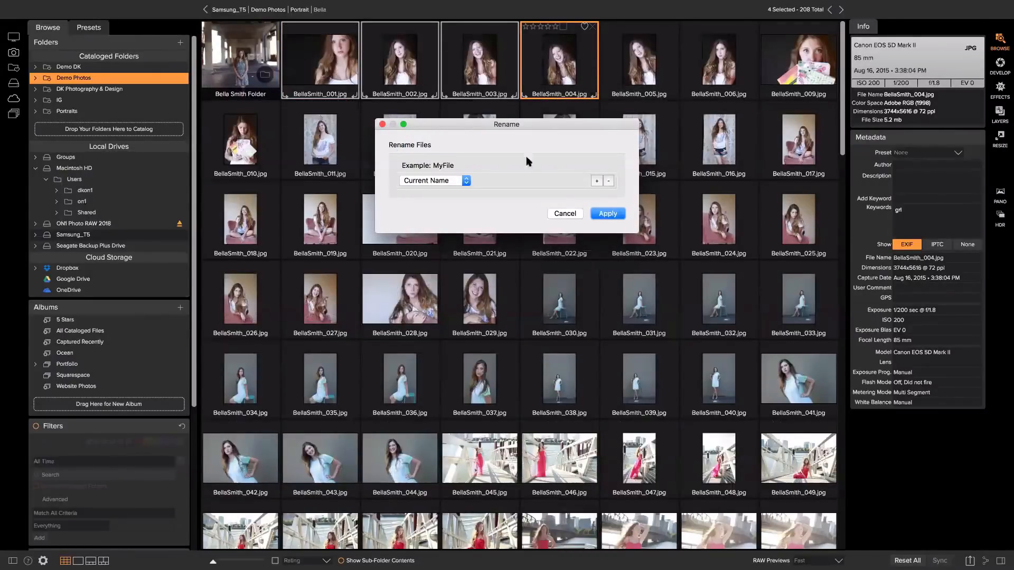
left_click(563, 214)
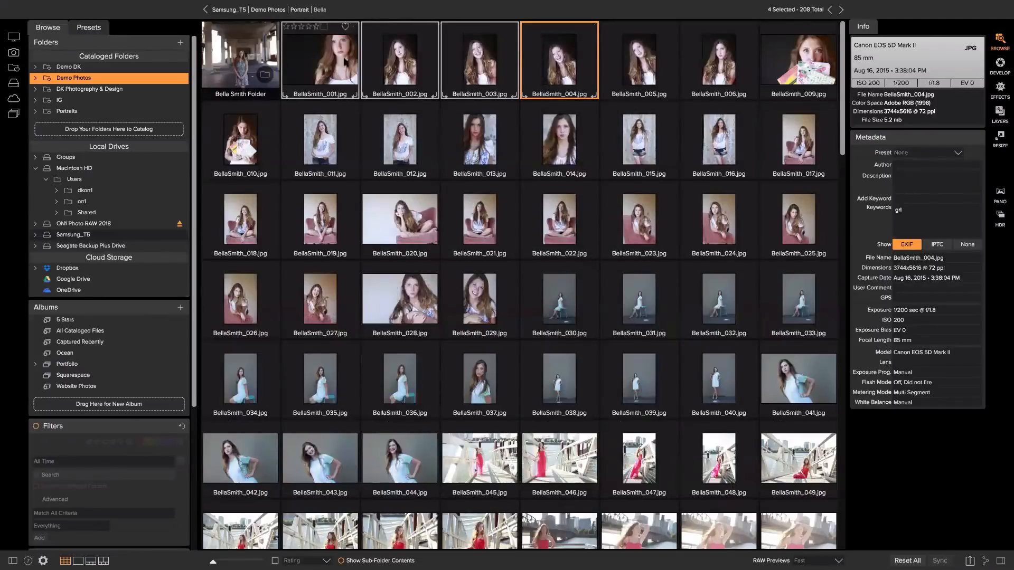
left_click(305, 143)
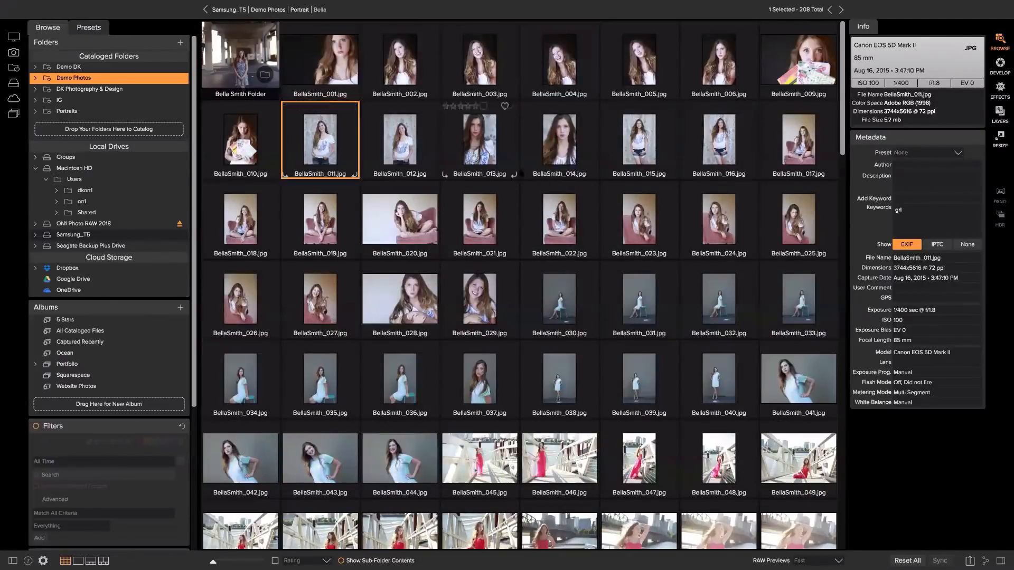
left_click(710, 143, "shift")
right_click(710, 145)
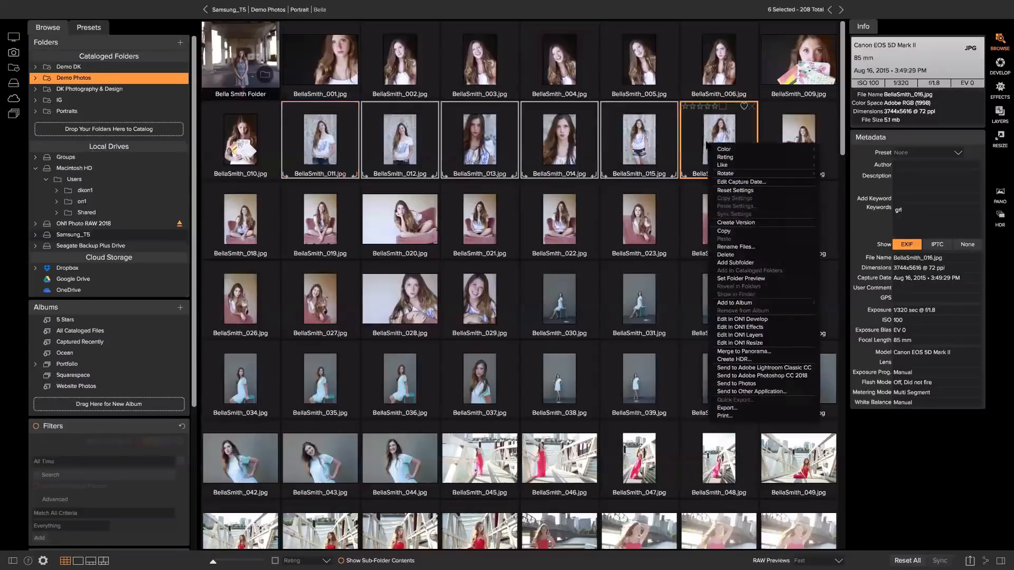
left_click(734, 263)
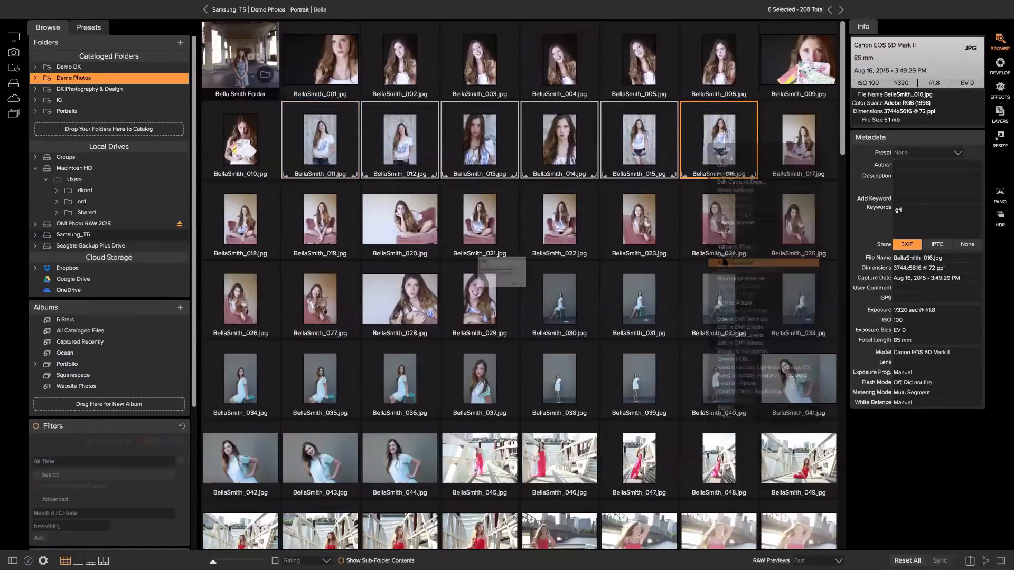
type("Bella1")
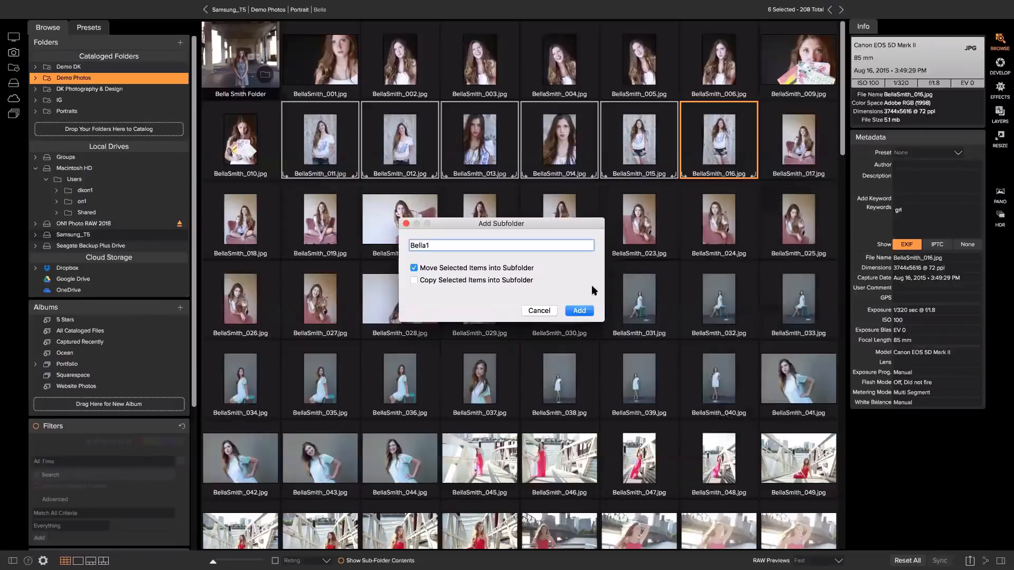
left_click(572, 311)
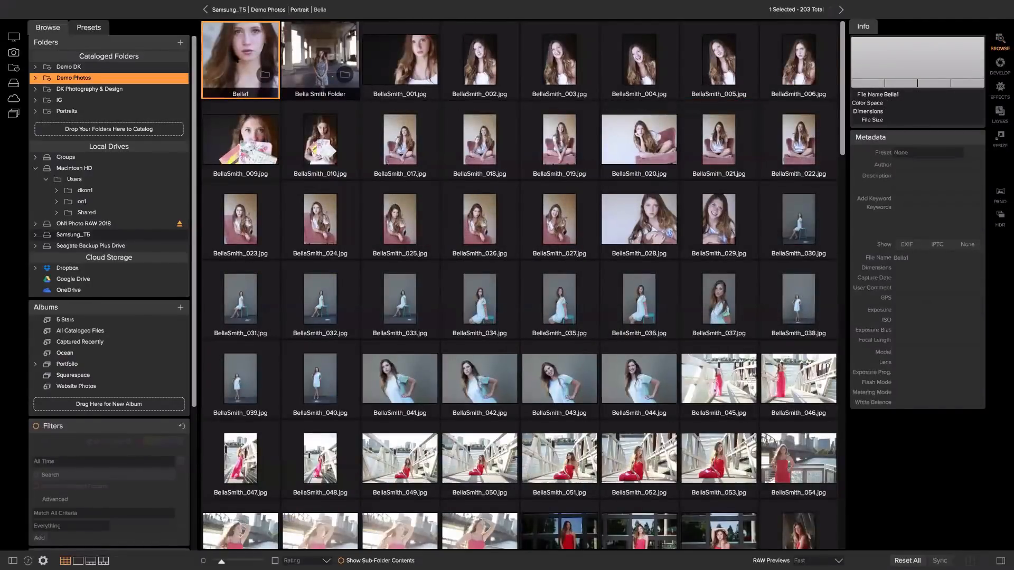
double_click(241, 59)
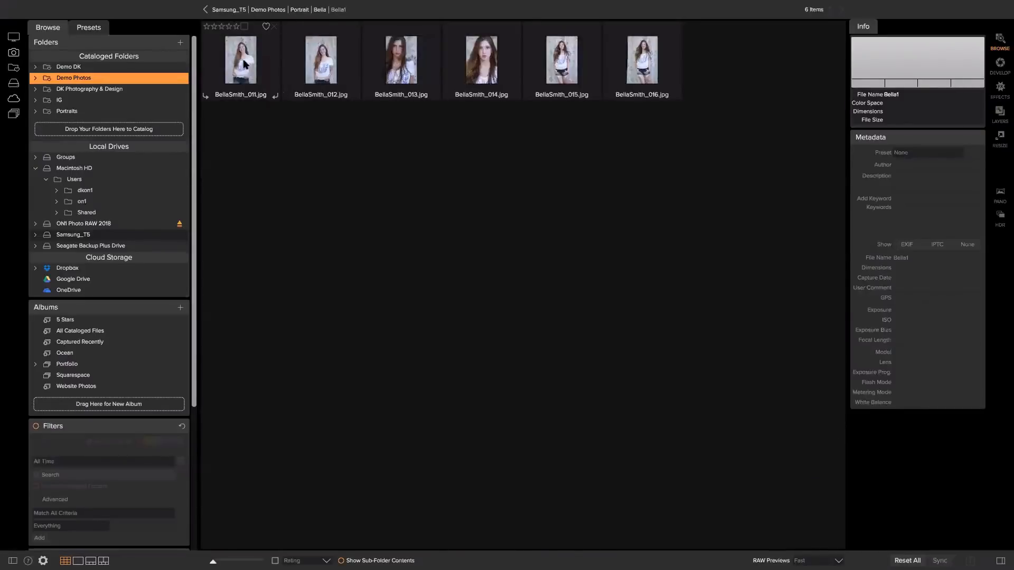
Select all six photos and batch-rename them with custom text 'NewBella' as the first name part.
left_click(663, 82, "shift")
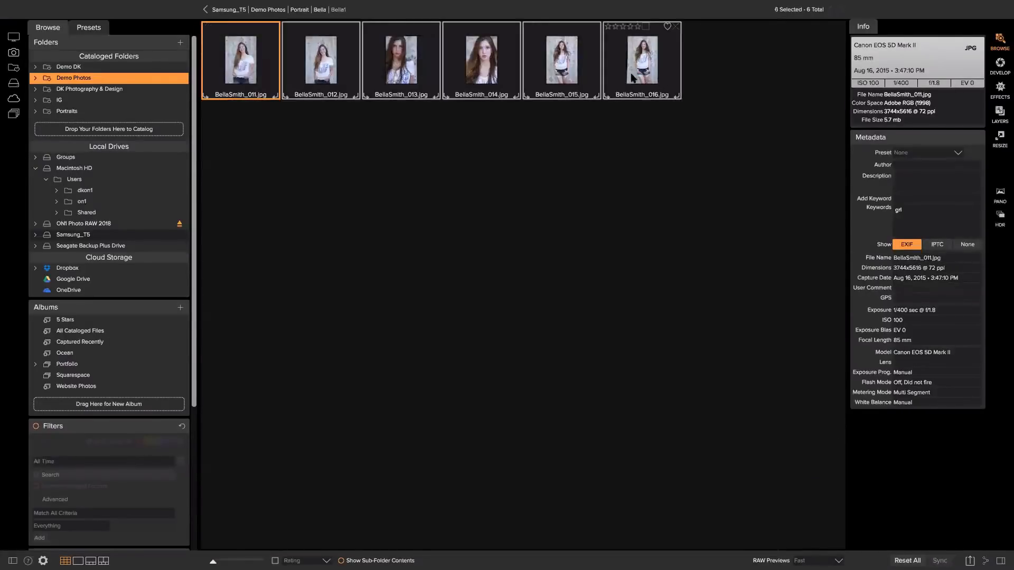
right_click(632, 77)
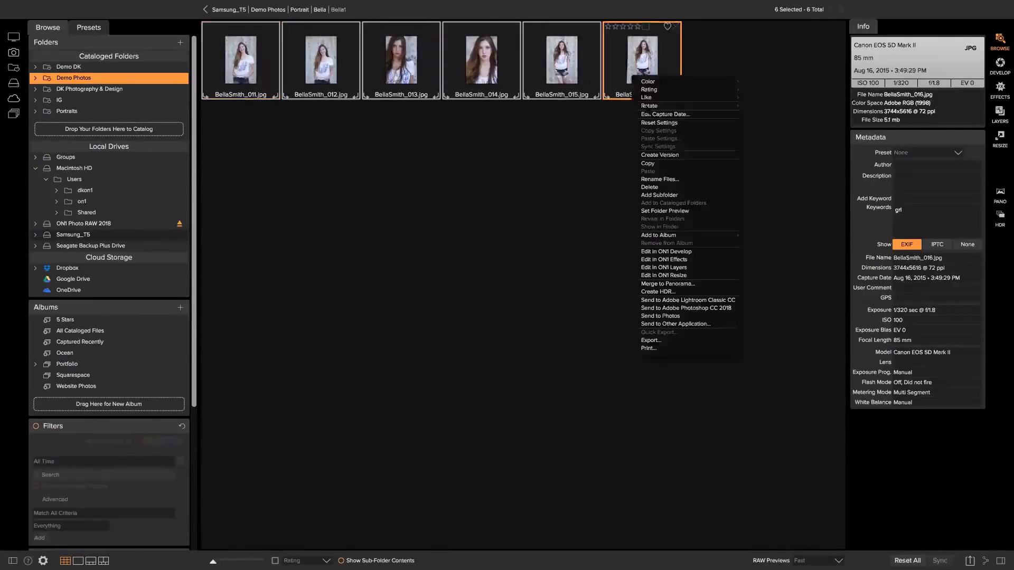
left_click(654, 179)
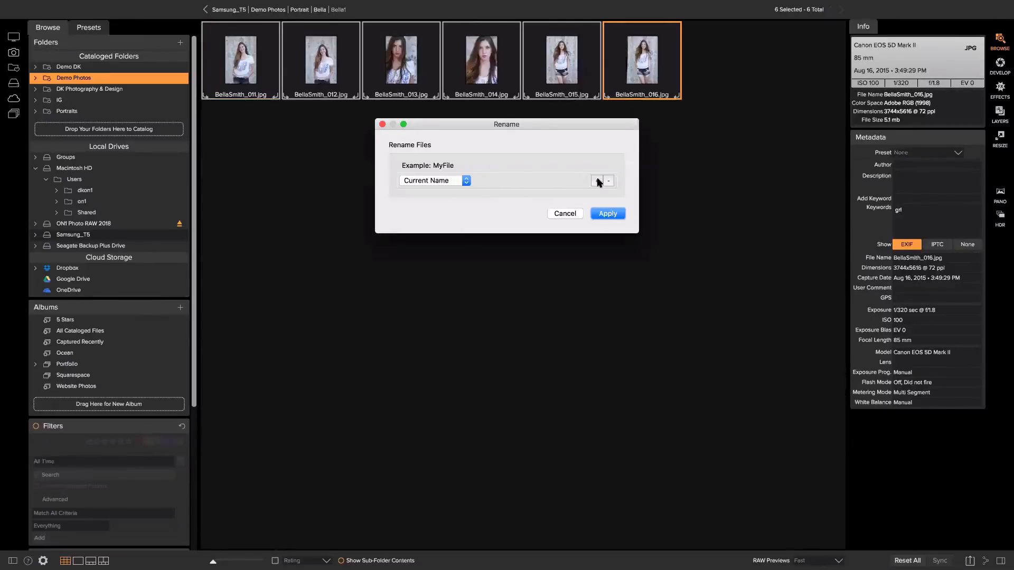
left_click(436, 182)
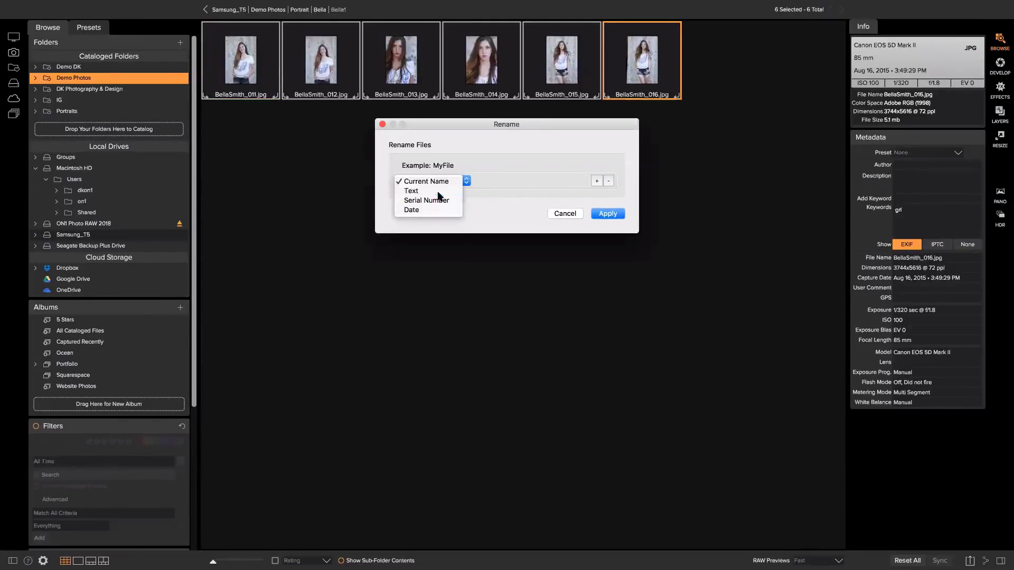
left_click(439, 191)
left_click(503, 183)
type("NewBella")
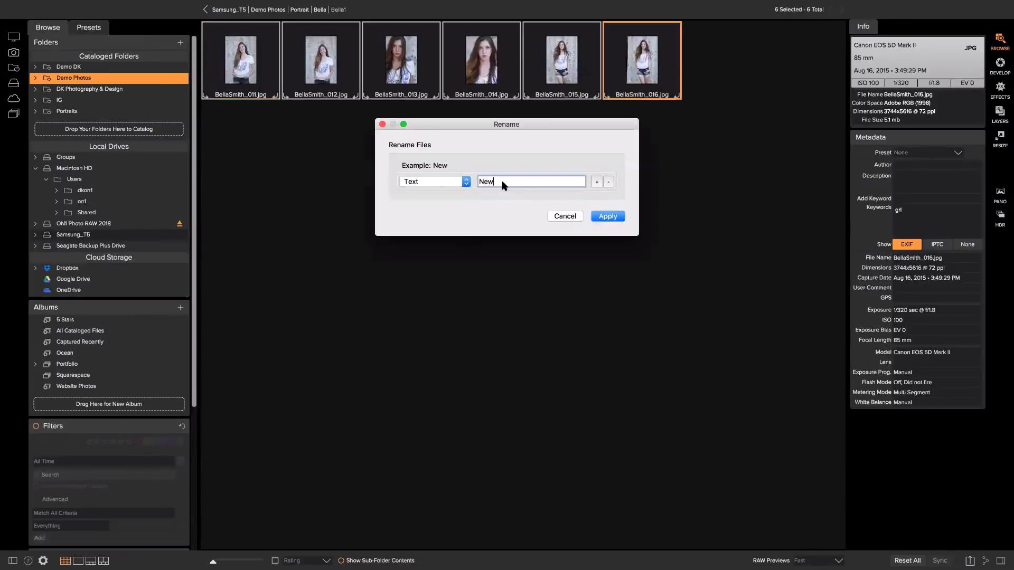
Add a serial number from 1, apply names NewBella1–NewBella6, and return to Portrait.
left_click(597, 182)
left_click(448, 201)
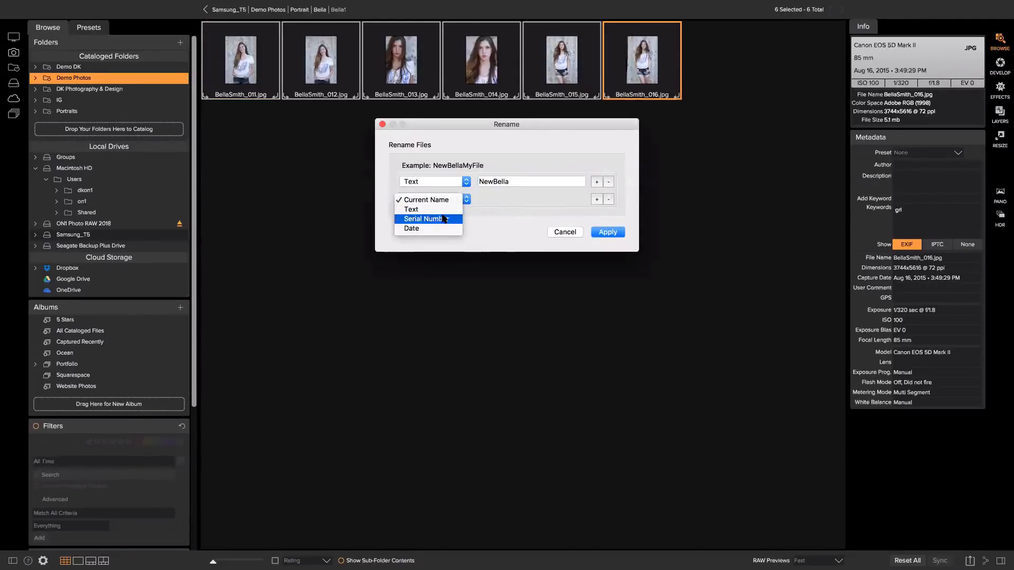
left_click(438, 218)
left_click(503, 200)
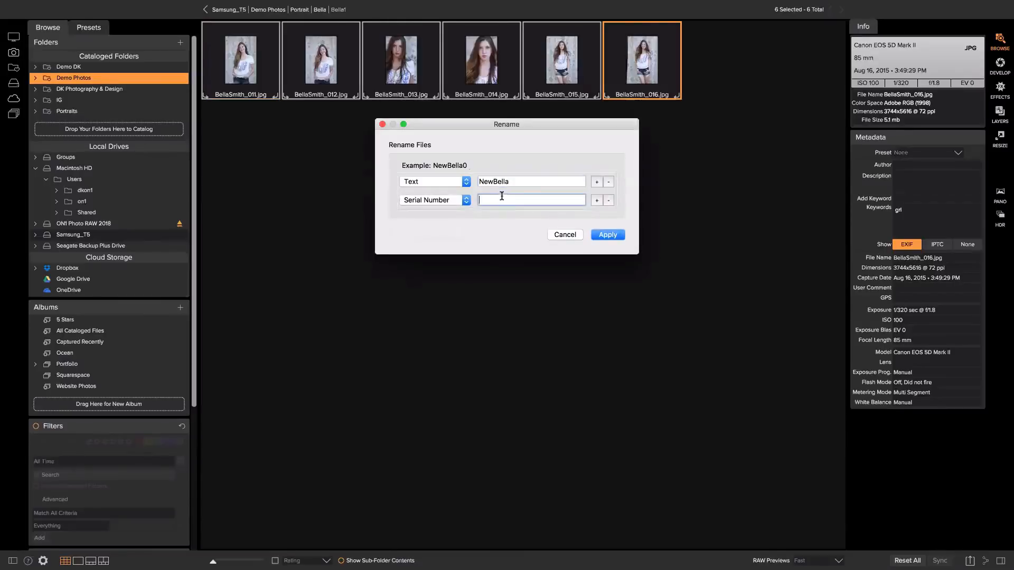
left_click(602, 234)
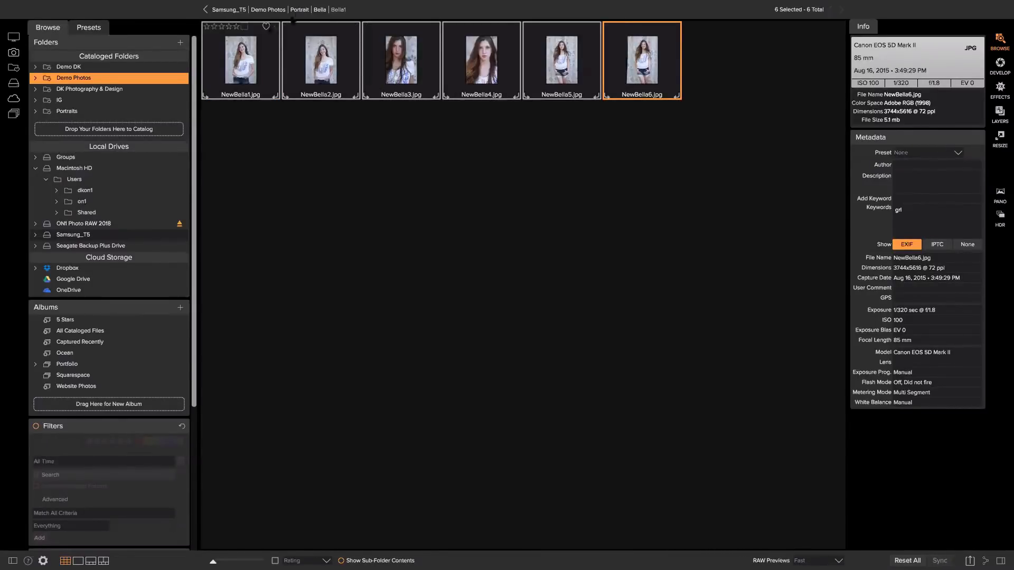
left_click(300, 10)
Reveal the menu bar and open the File menu from the Portrait folder.
mouse_move(149, 4)
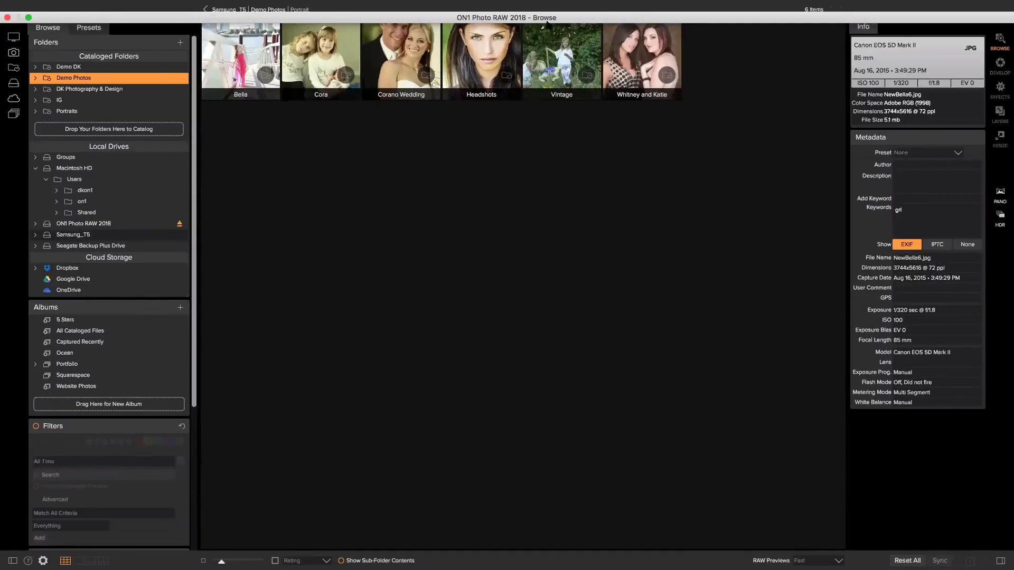
left_click(317, 130)
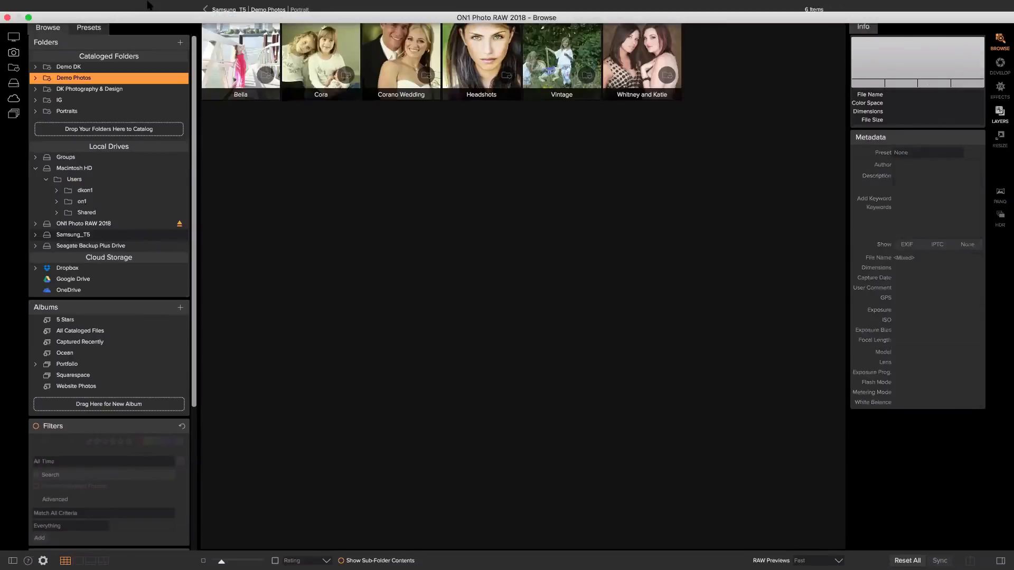
left_click(128, 6)
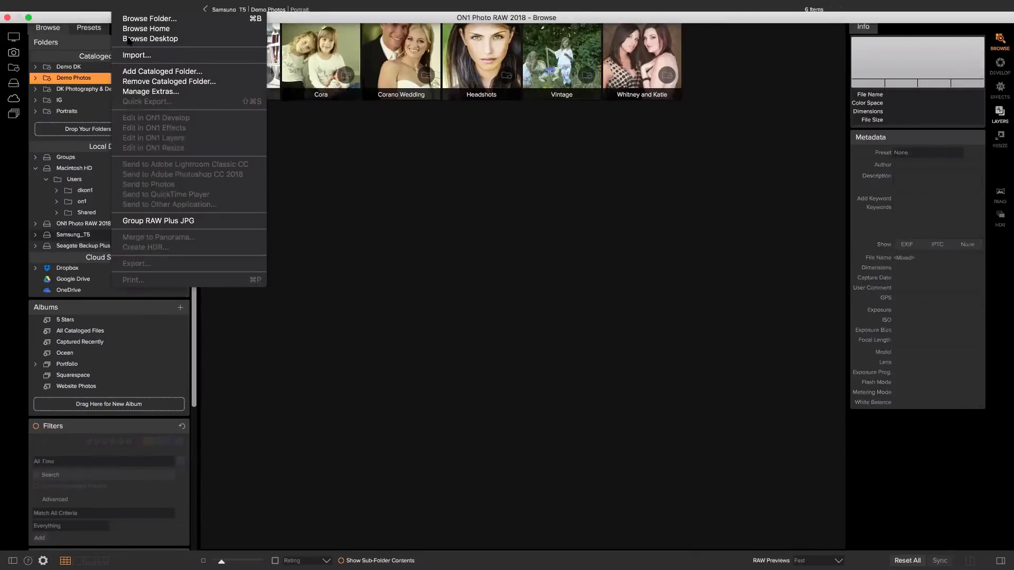
Start an import and try Demo DK, then Seagate Photography & Design, as the destination.
left_click(132, 55)
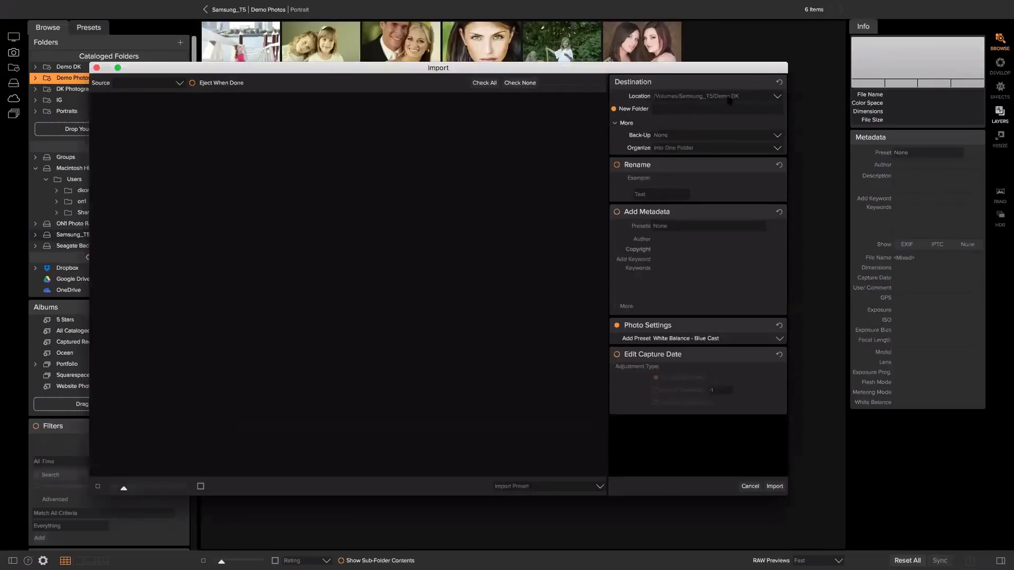
left_click(775, 98)
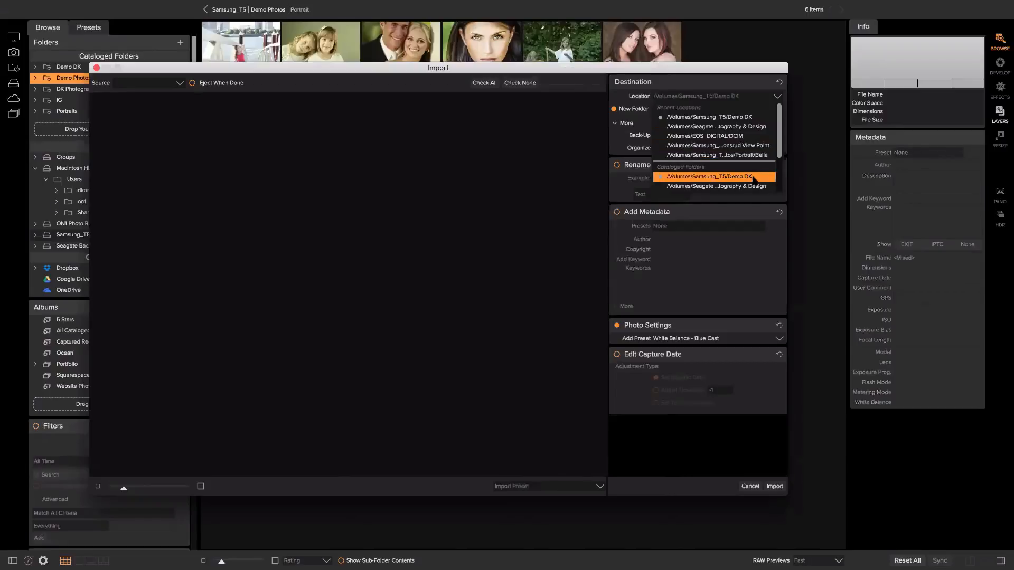
left_click(754, 116)
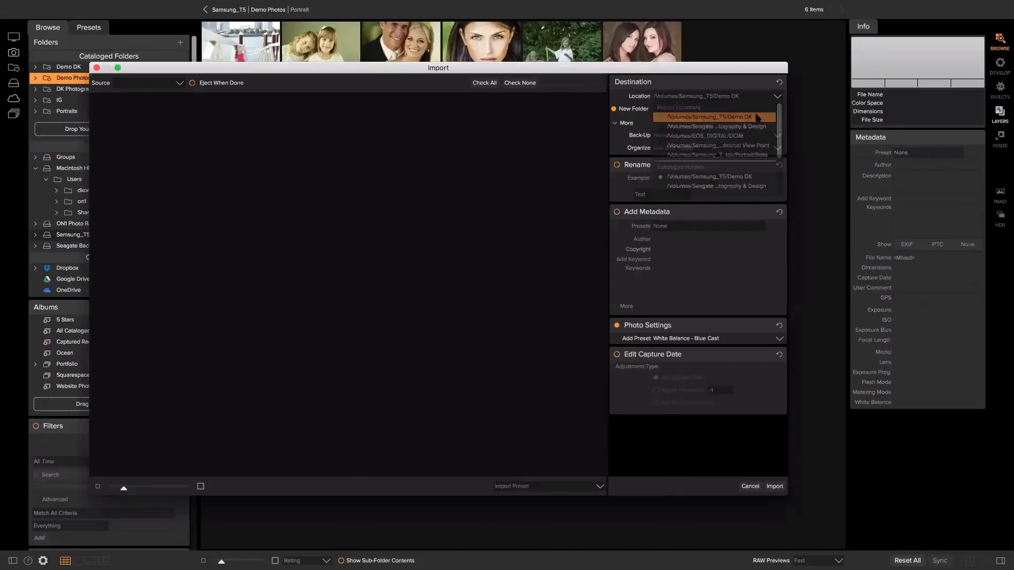
scroll(733, 121, "down", 3)
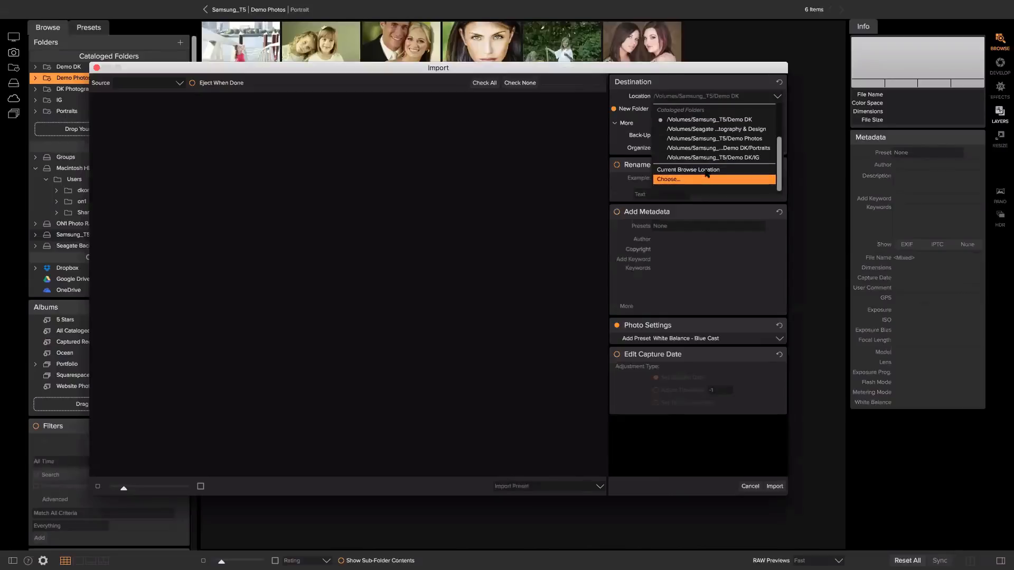
left_click(731, 130)
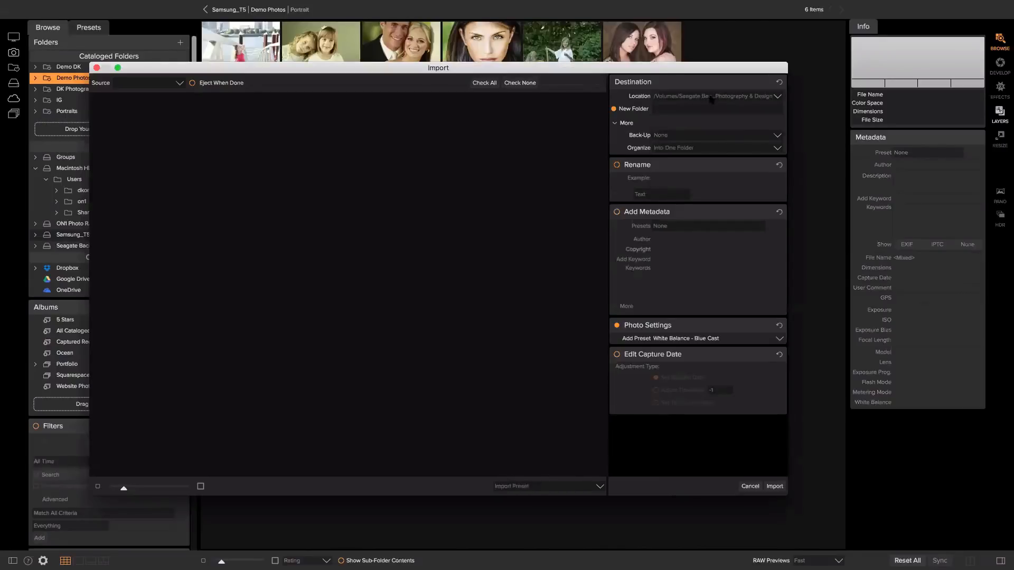
Set the destination to Demo DK/Portraits, then choose to browse for another folder.
left_click(744, 97)
scroll(746, 129, "down", 3)
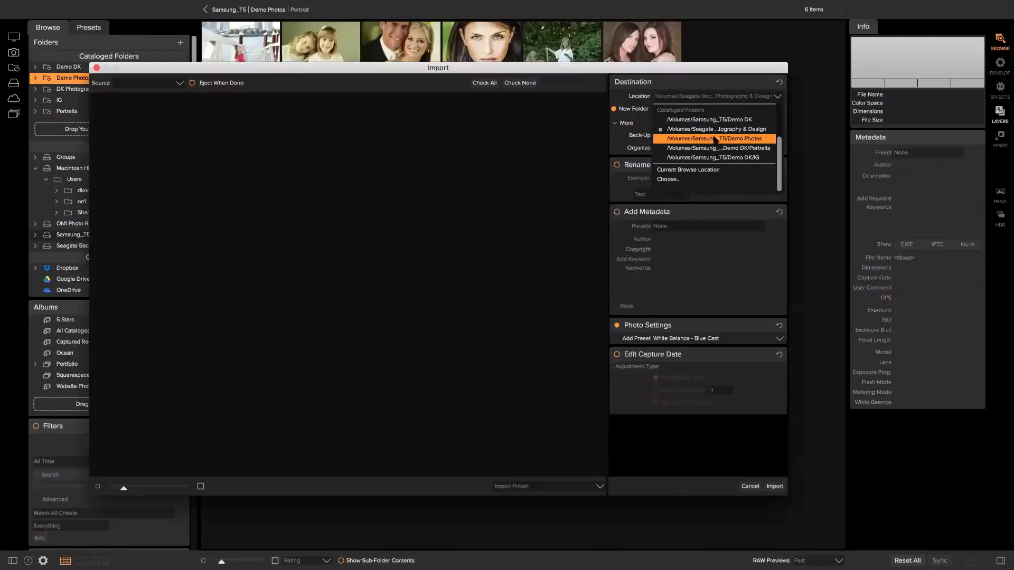
left_click(711, 147)
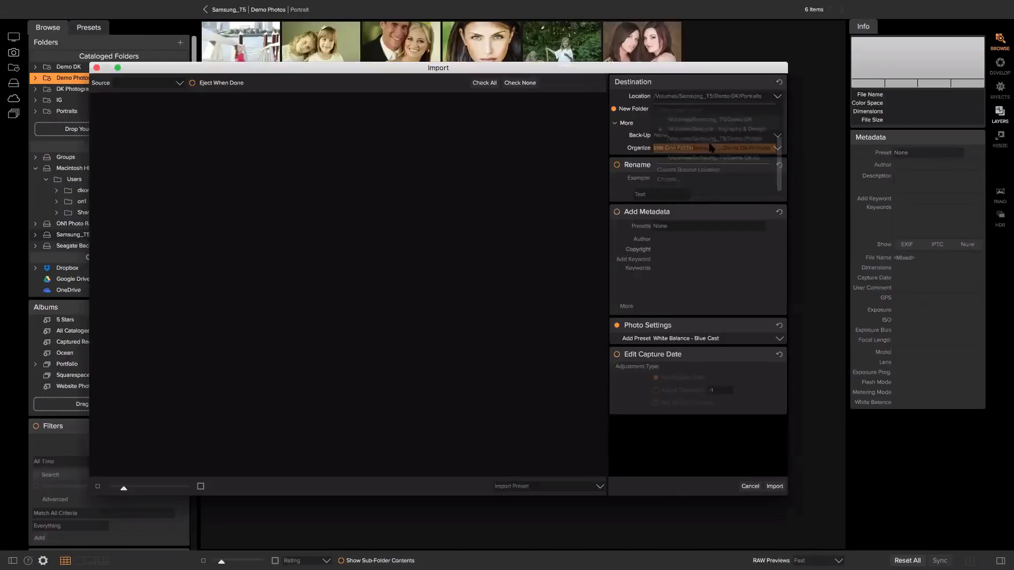
left_click(774, 97)
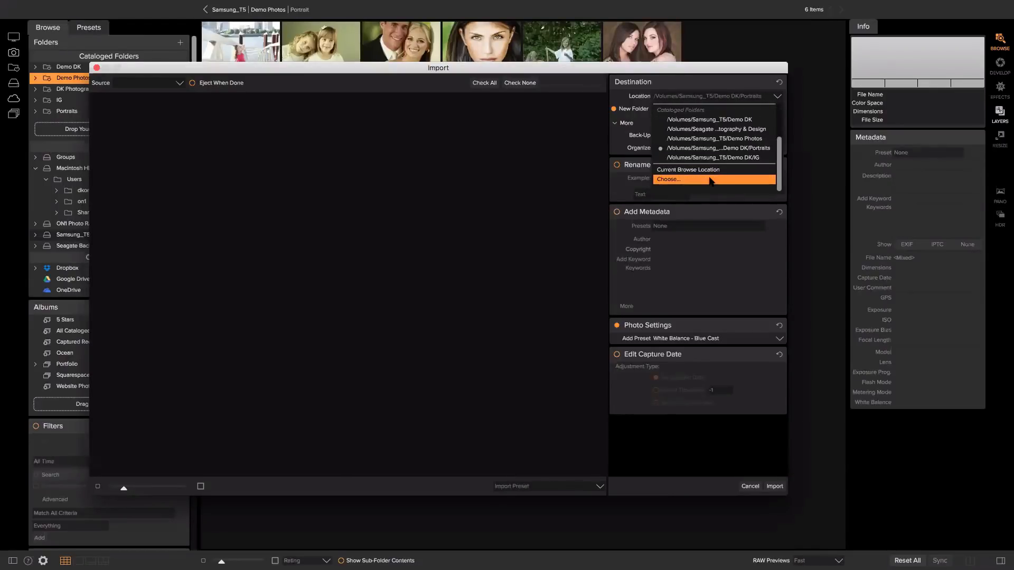
left_click(710, 179)
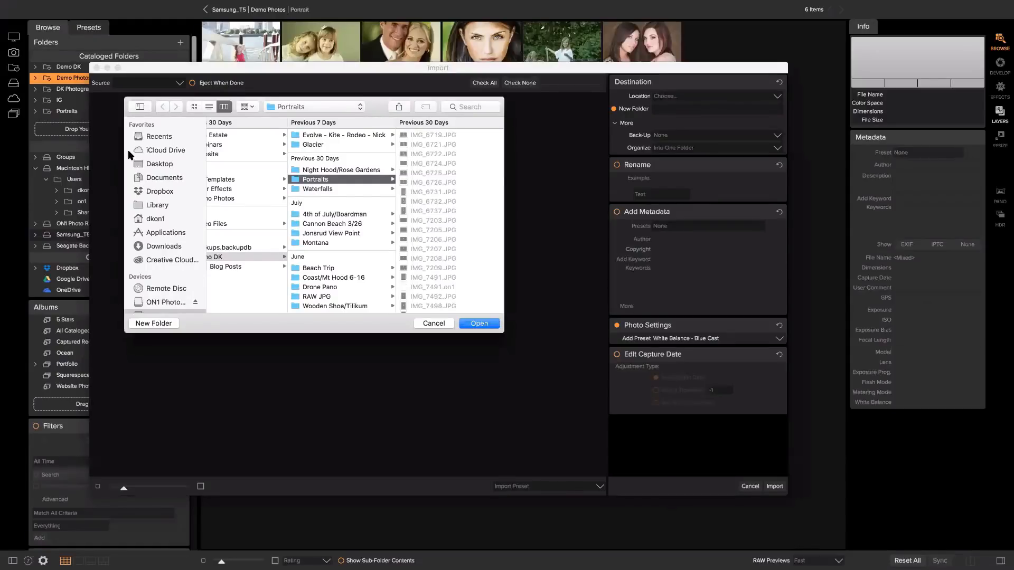
Make Demo DK/Portraits on Samsung_T5 the import destination after dismissing the write-permission warning.
scroll(184, 173, "down", 5)
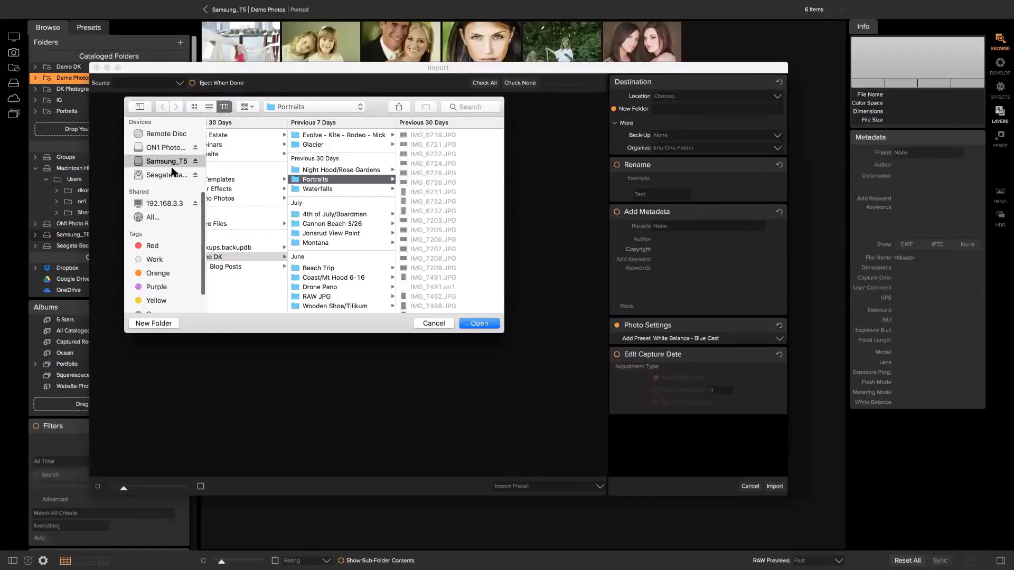
left_click(168, 175)
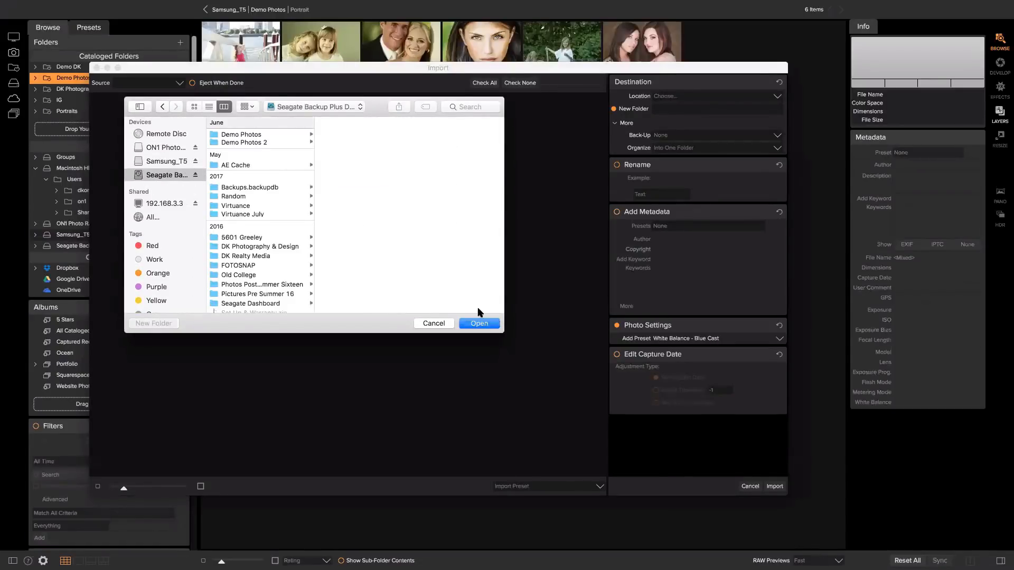
left_click(484, 324)
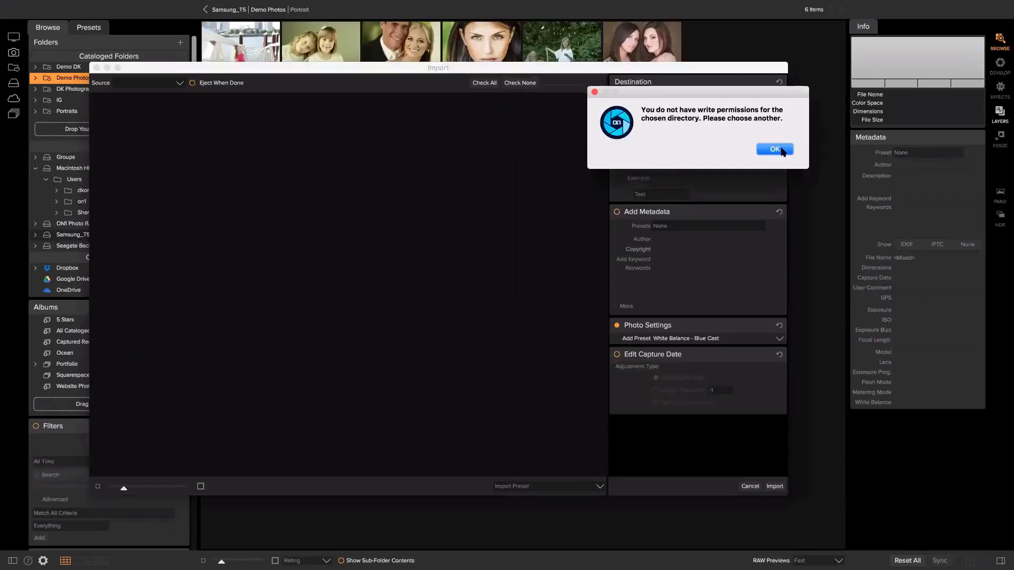
left_click(782, 150)
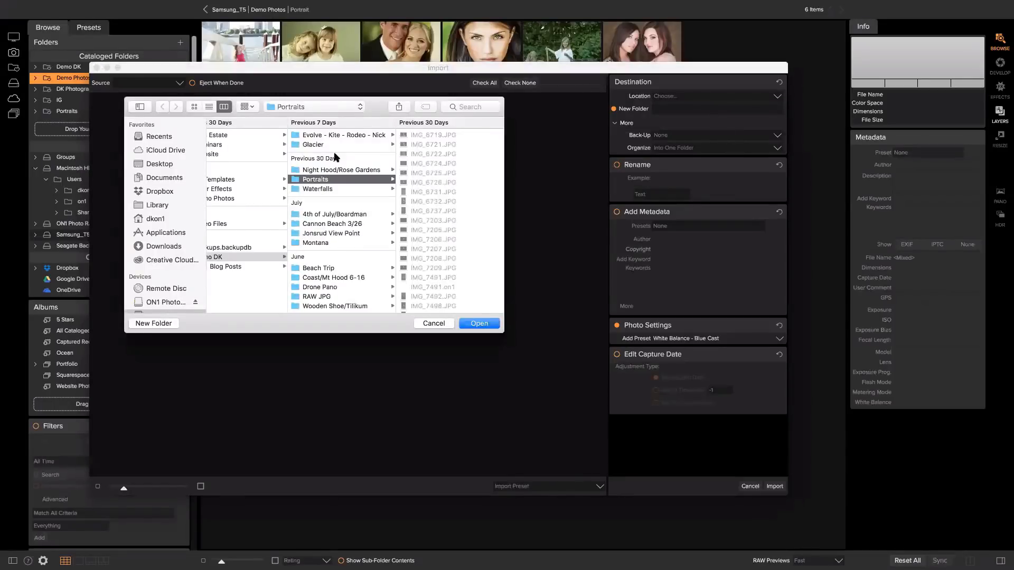
left_click(478, 324)
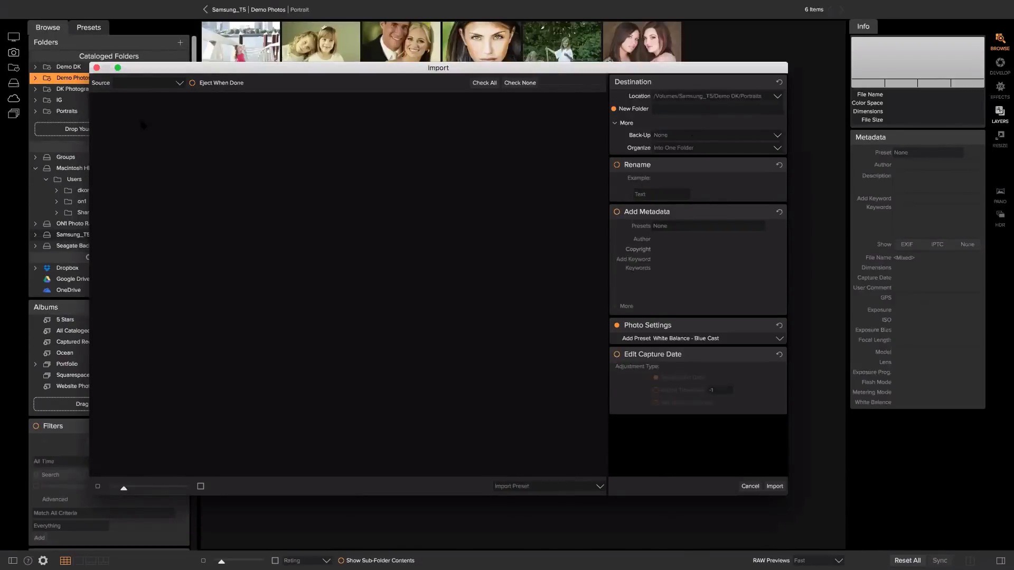
left_click(175, 84)
Set the import source to the client's folder in Samsung_T5 > Real Estate, loading 719 photos.
left_click(158, 95)
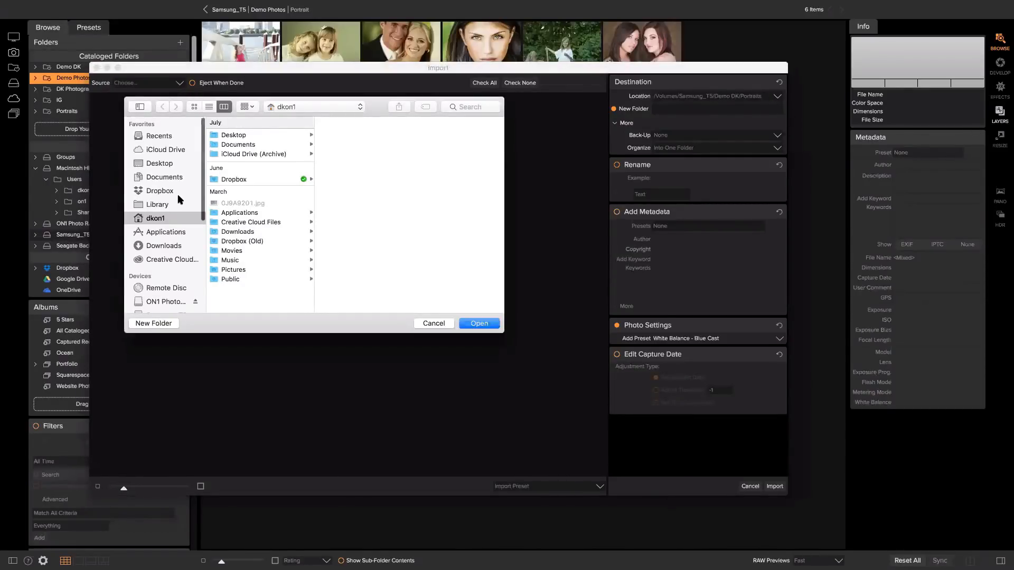
scroll(177, 195, "down", 5)
scroll(177, 195, "up", 3)
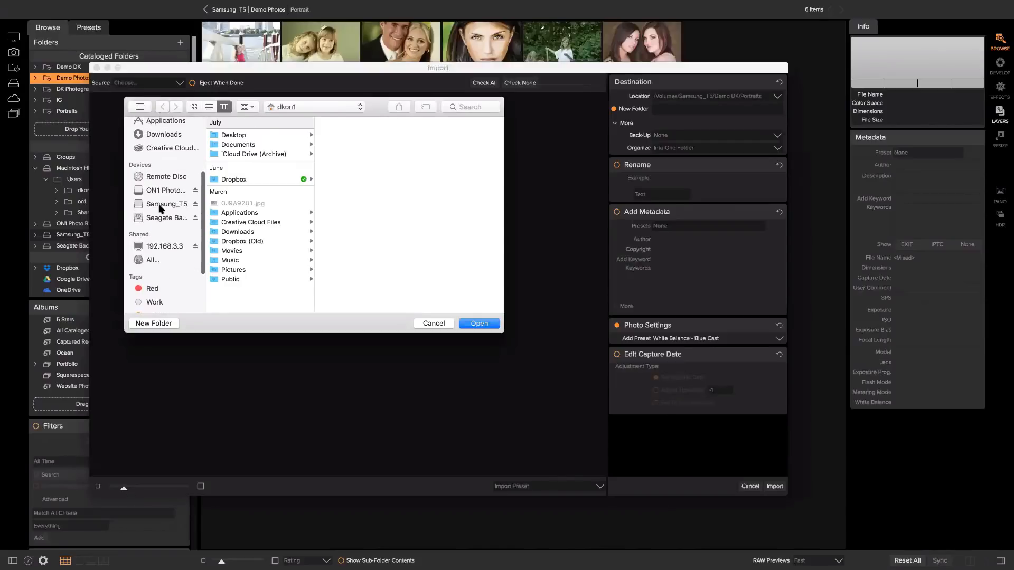
left_click(177, 204)
left_click(238, 139)
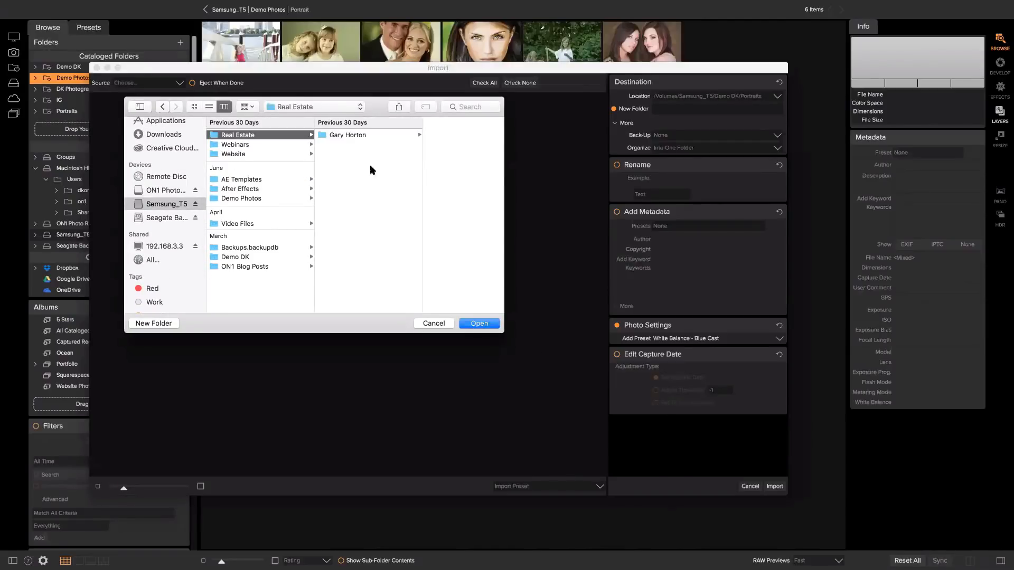
left_click(353, 137)
left_click(476, 325)
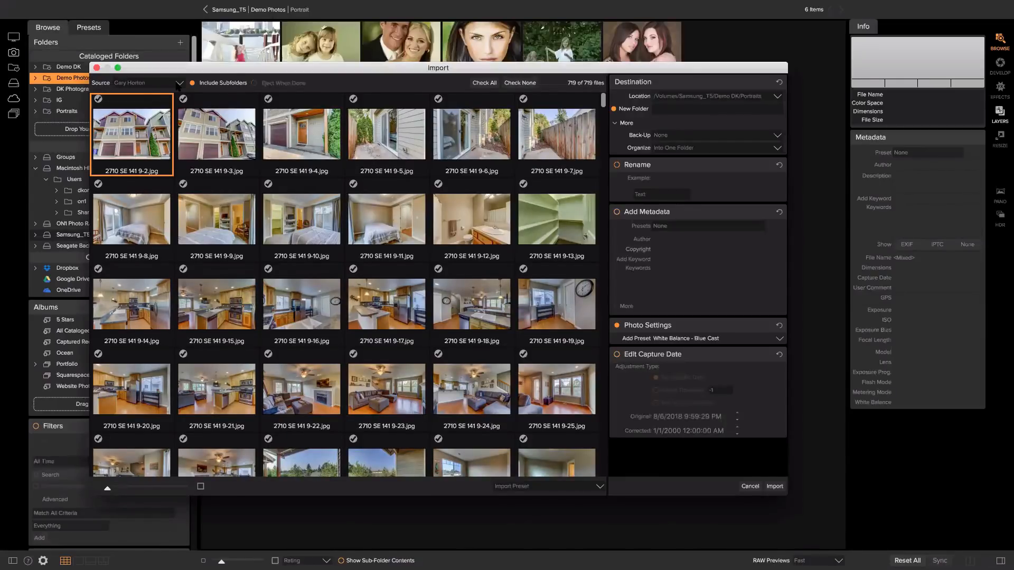
left_click(178, 84)
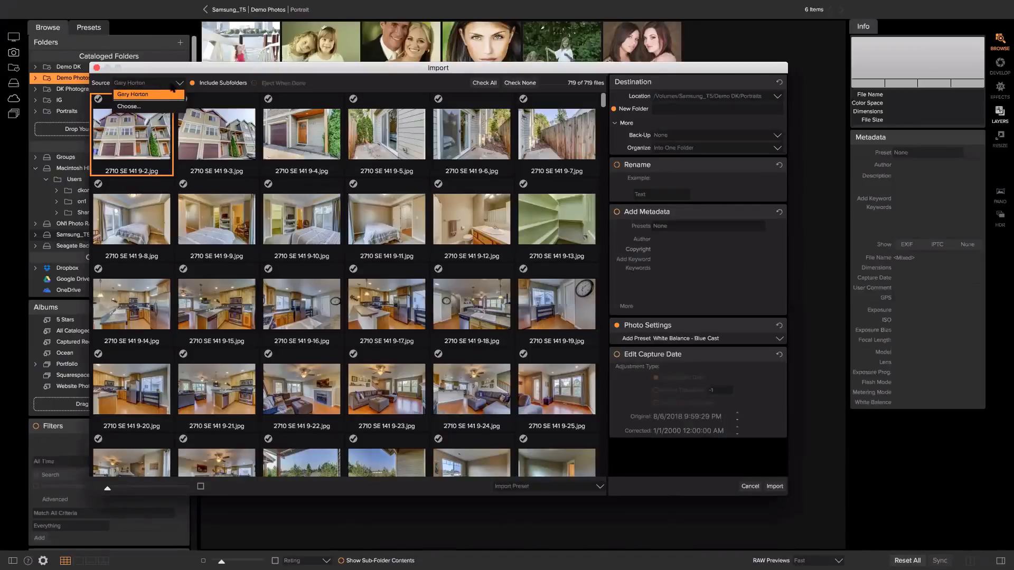
left_click(191, 81)
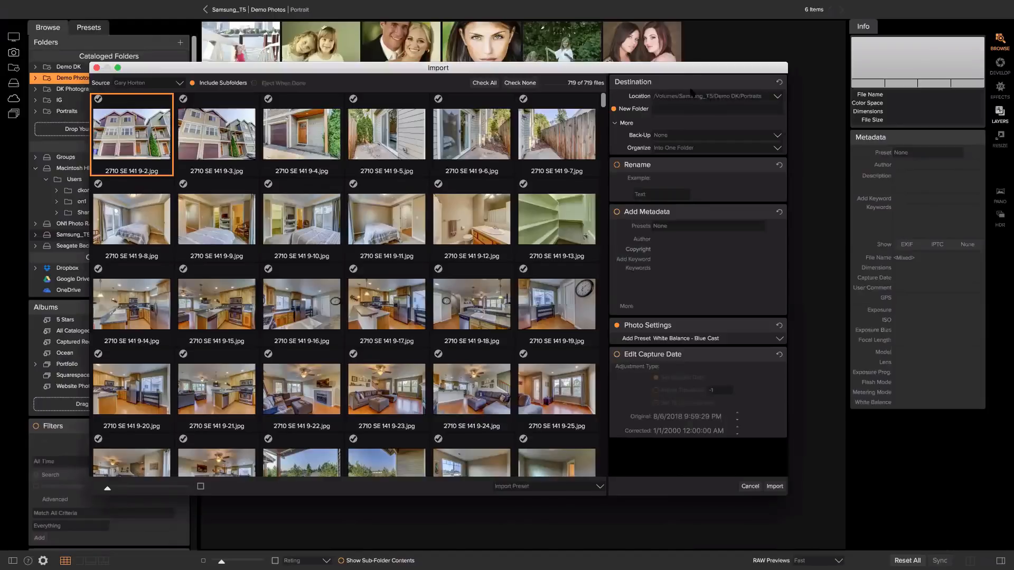
left_click(780, 98)
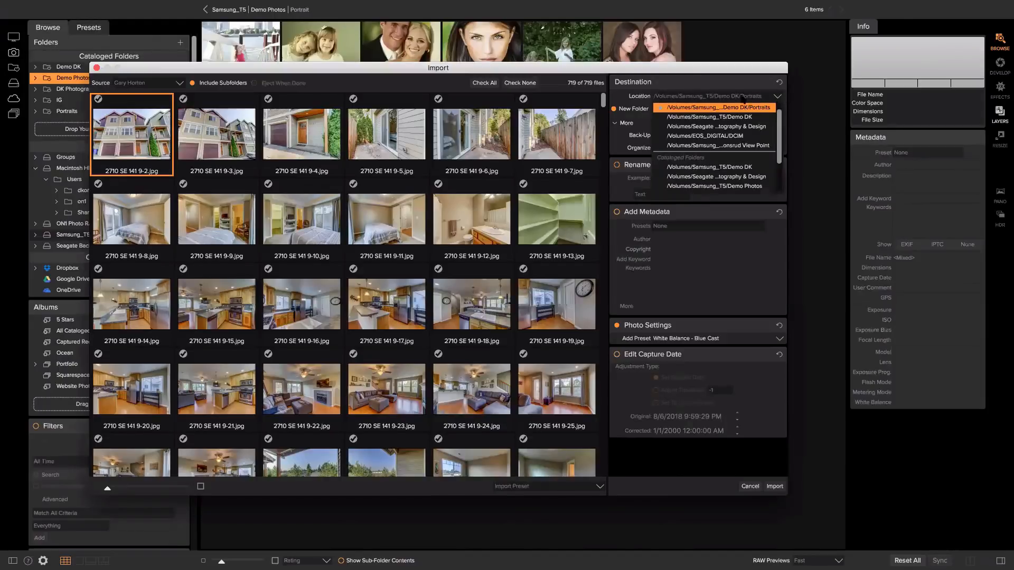
scroll(702, 153, "down", 4)
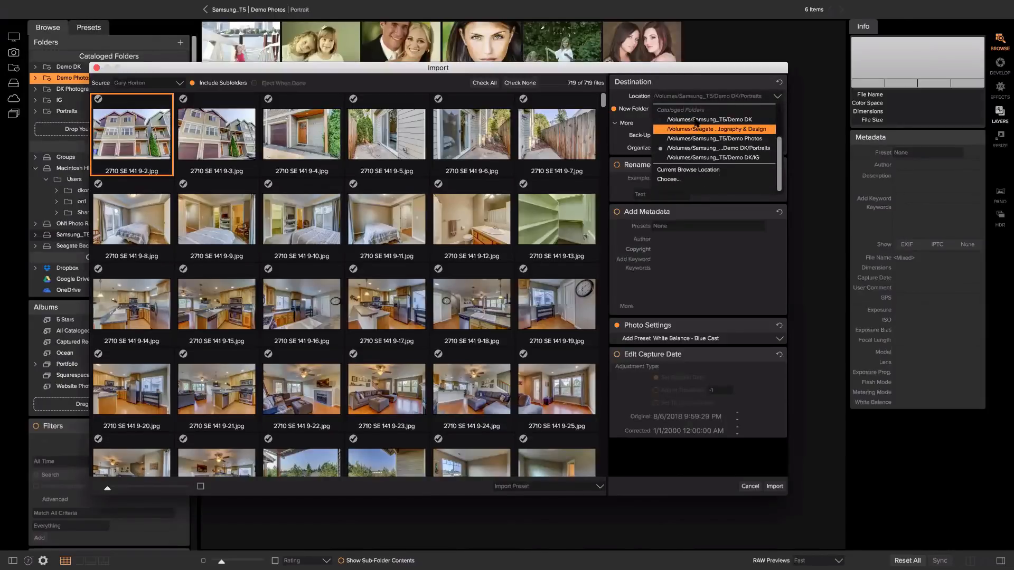
left_click(684, 180)
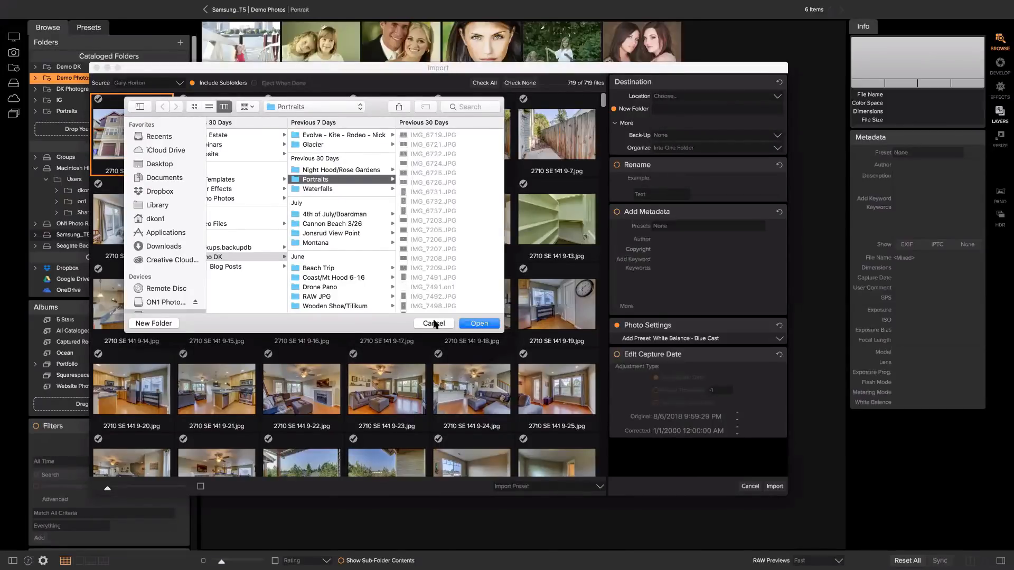
key("Return")
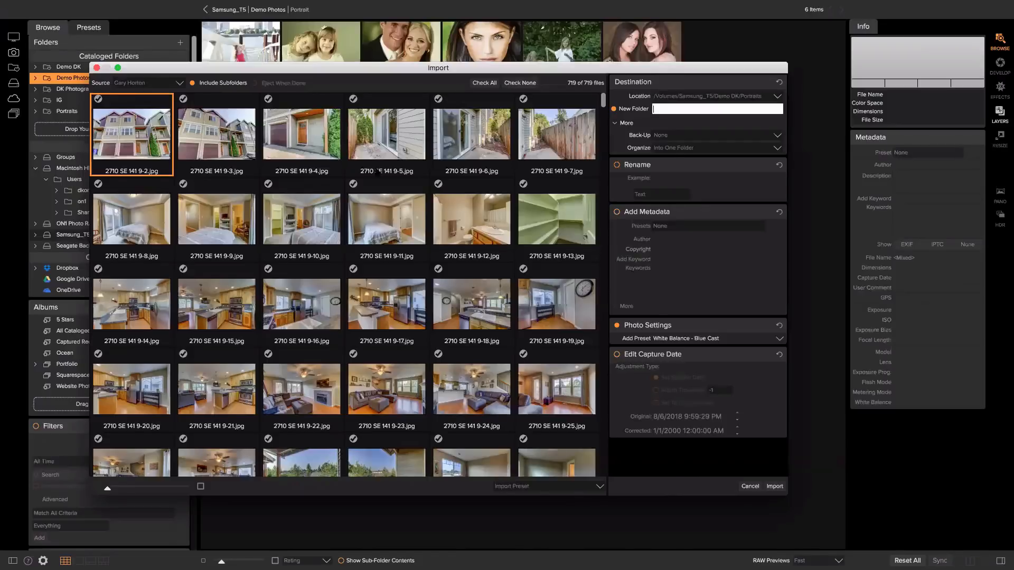
Name a new RealEstate destination folder for the client and rename files with a client-based prefix.
left_click(713, 112)
left_click(617, 165)
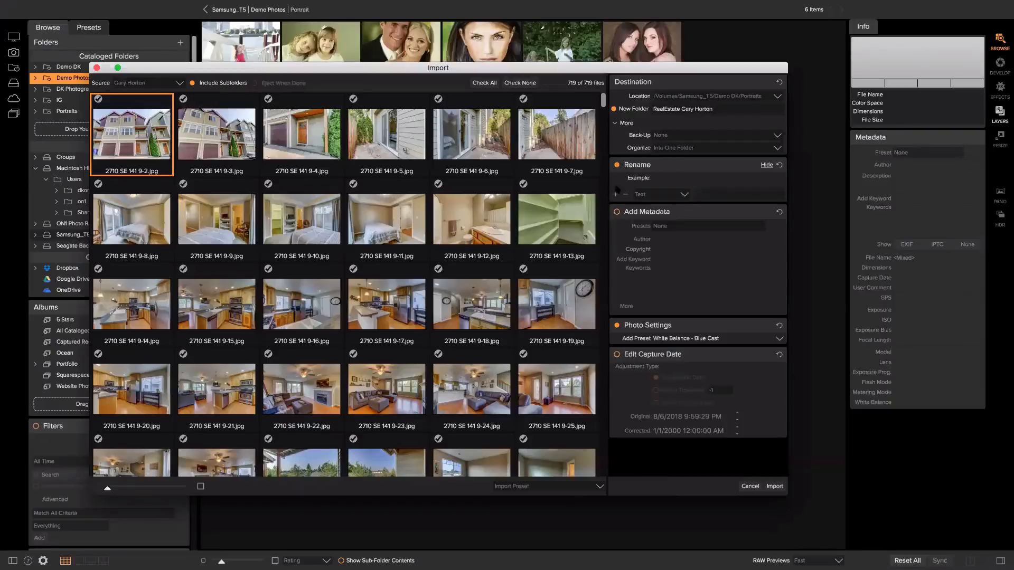
left_click(712, 193)
type("Ga")
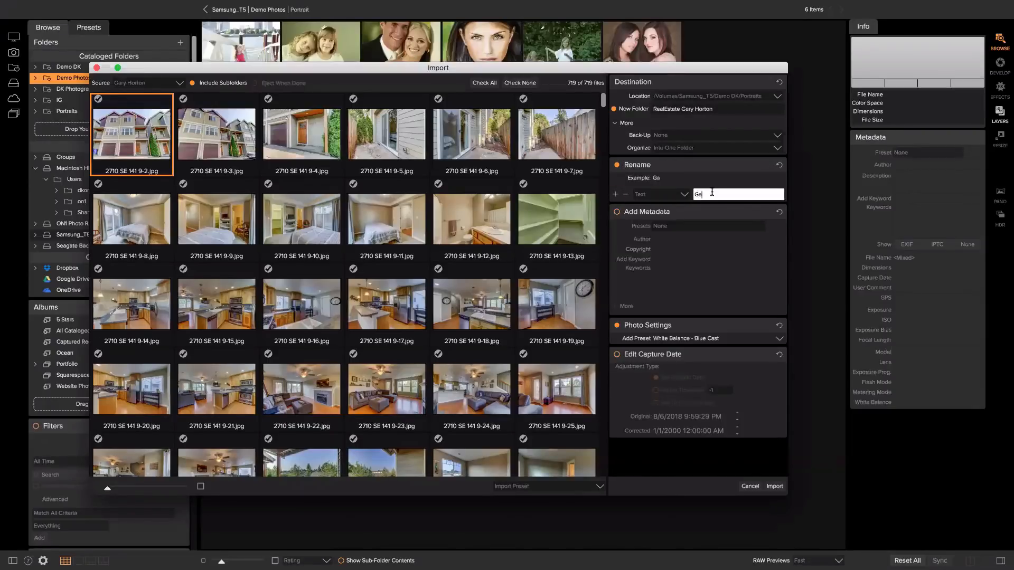
type("ryHouse")
Append a serial number starting at 1 to file names and enable Add Metadata.
left_click(616, 194)
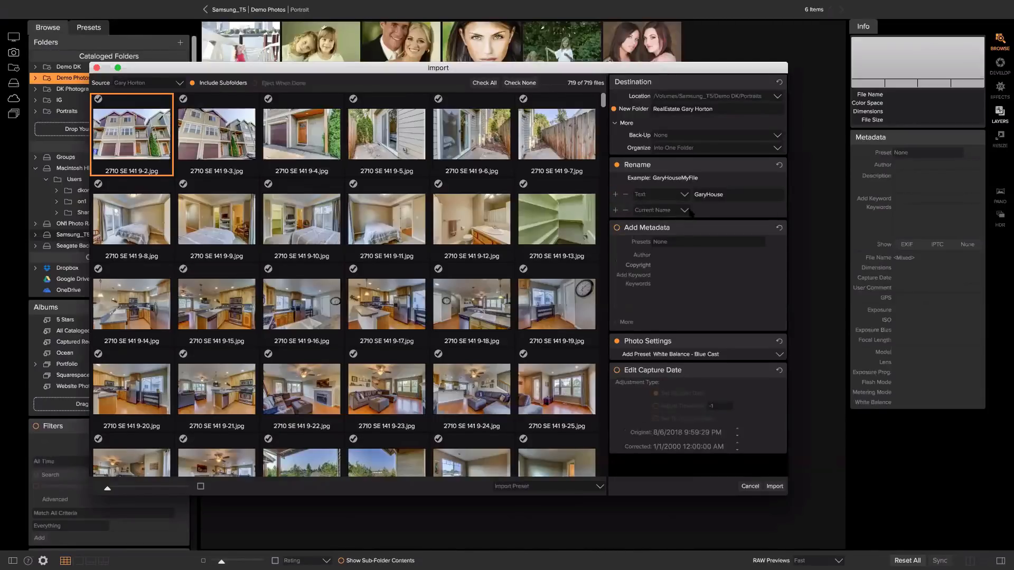
left_click(685, 210)
left_click(660, 239)
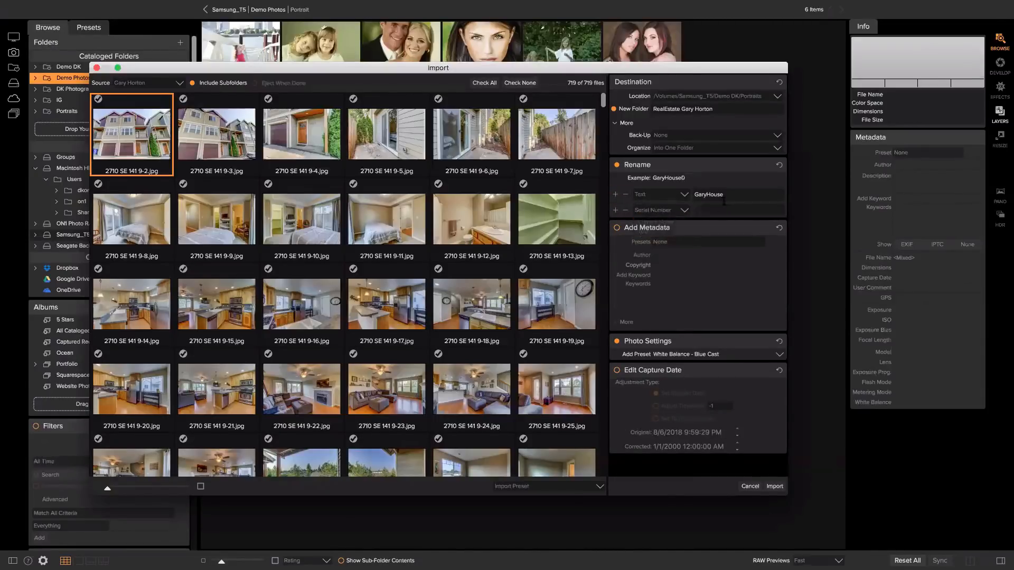
left_click(722, 207)
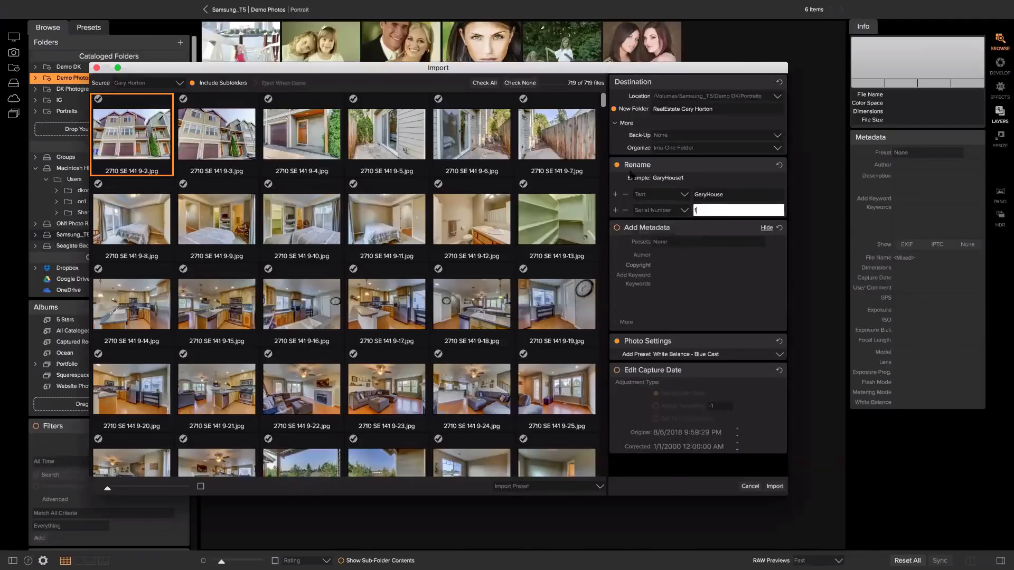
left_click(618, 228)
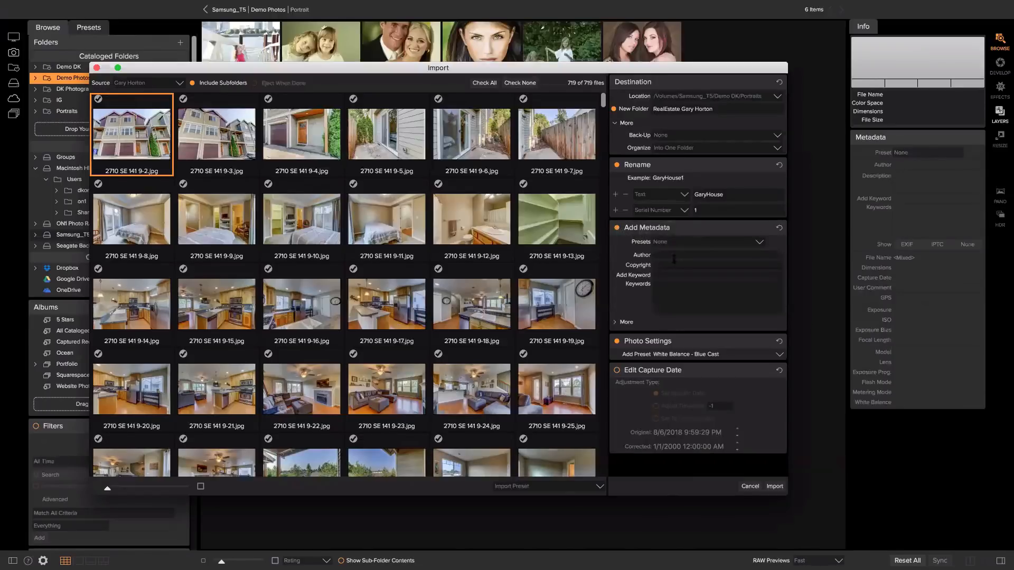
Add 'Real Estate' and the client's name as keywords and disable the white-balance preset.
left_click(669, 276)
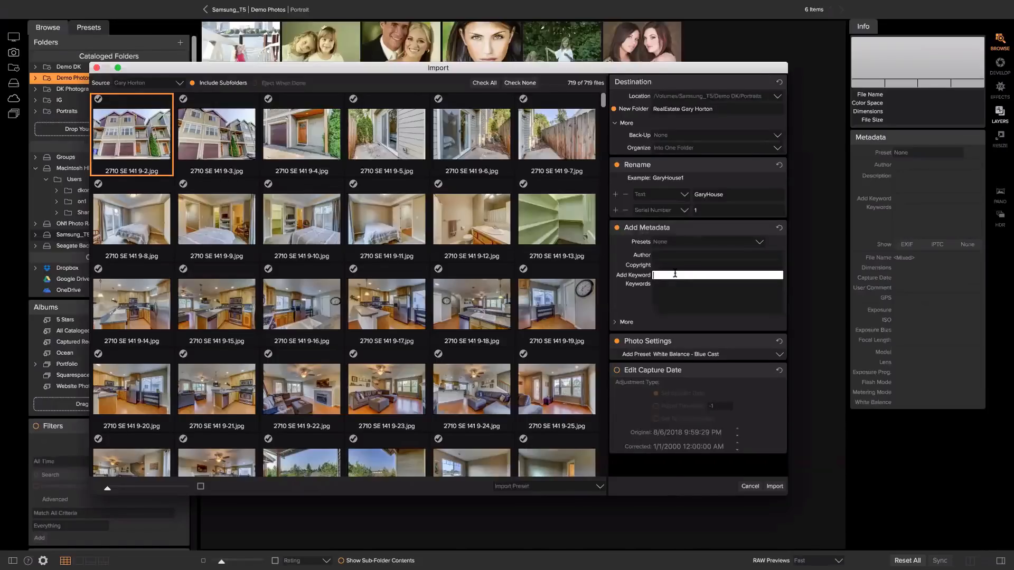
type("Real Estate")
key("Return")
key("Return")
left_click(616, 342)
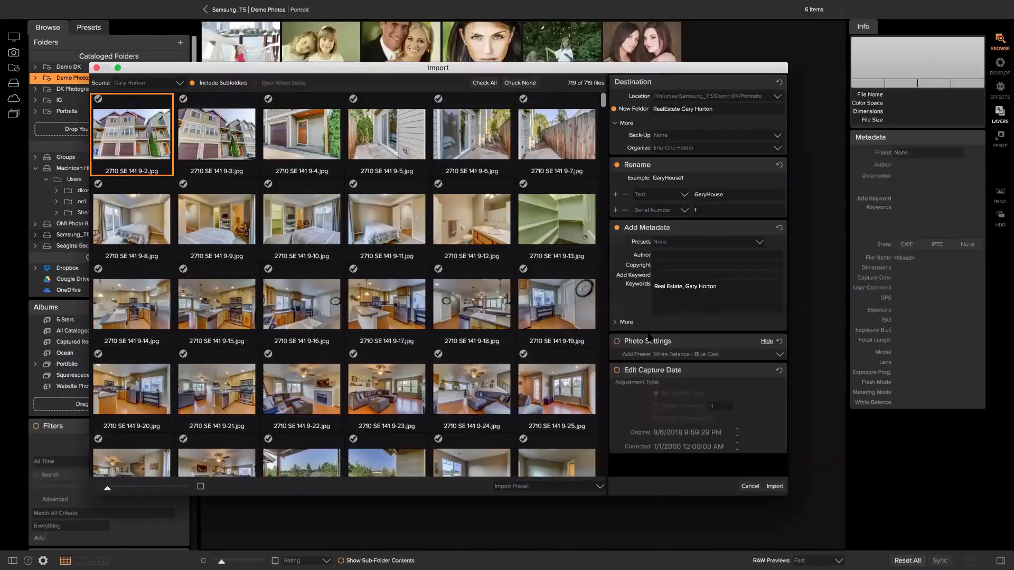
Adjust the keyword list, then cancel the import without importing anything.
left_click(653, 304)
left_click(677, 301)
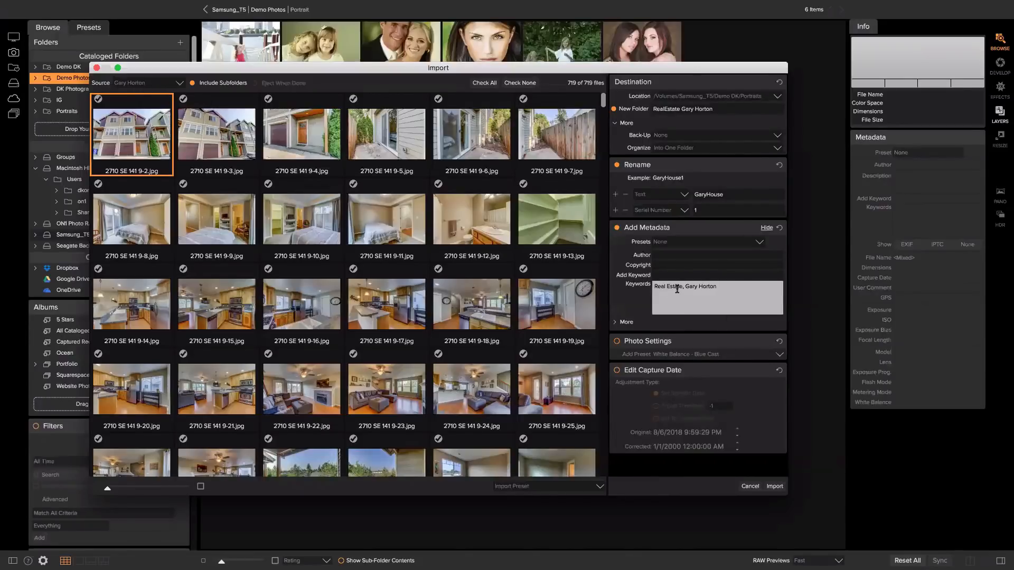
key("Return")
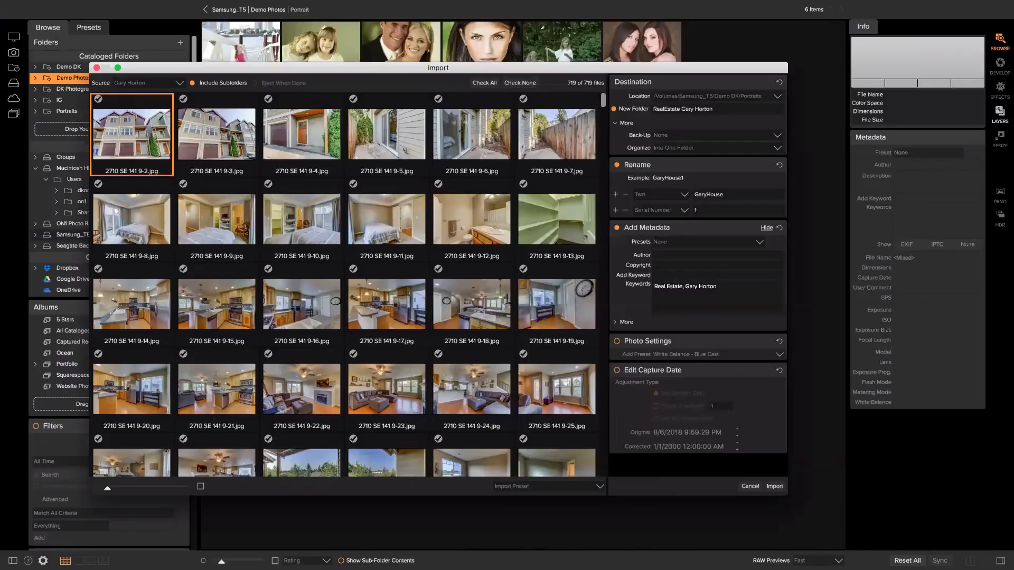
left_click(750, 485)
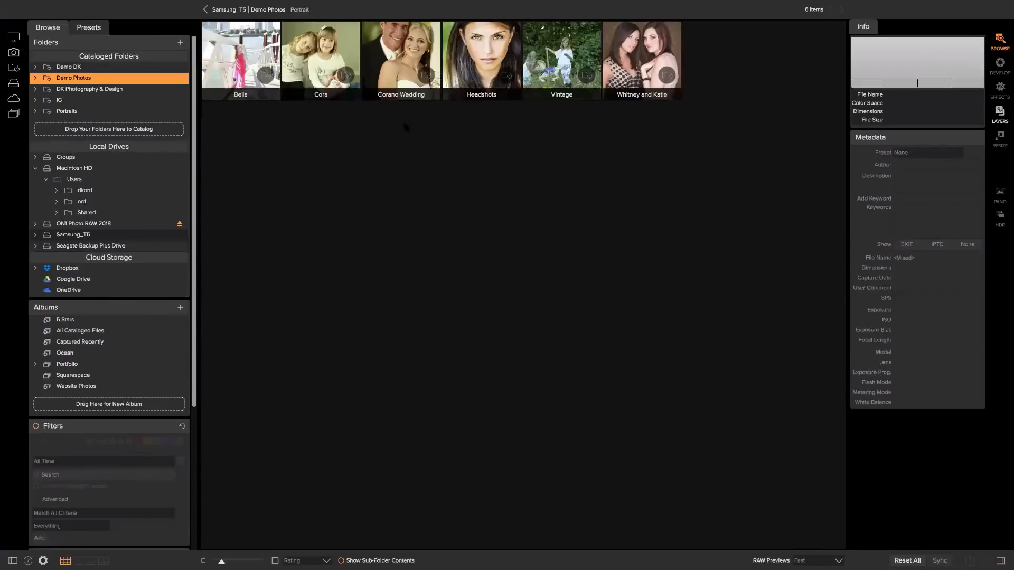
Go up to the Demo Photos folders and open the Portrait folder.
mouse_move(398, 4)
left_click(282, 11)
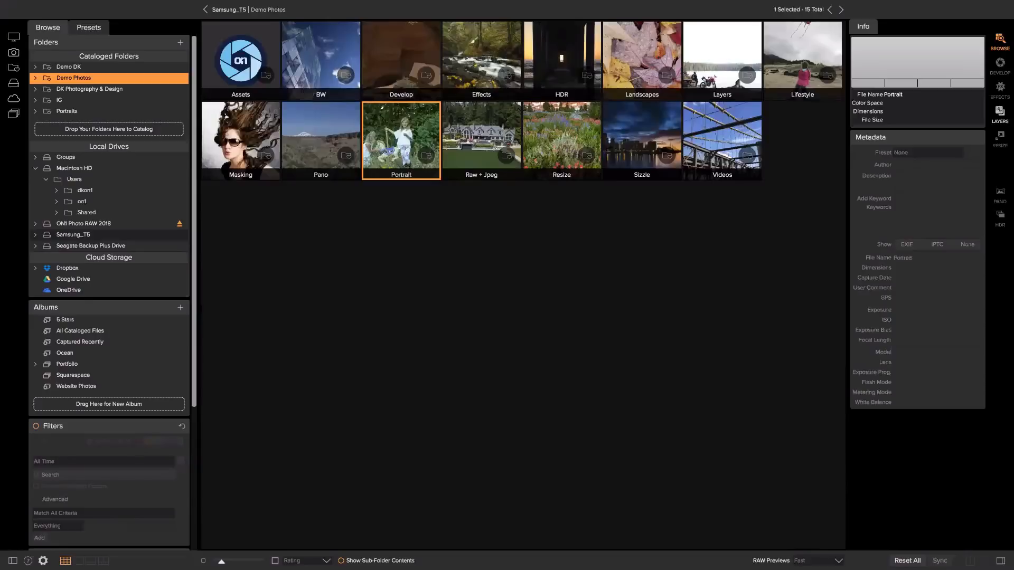
double_click(402, 138)
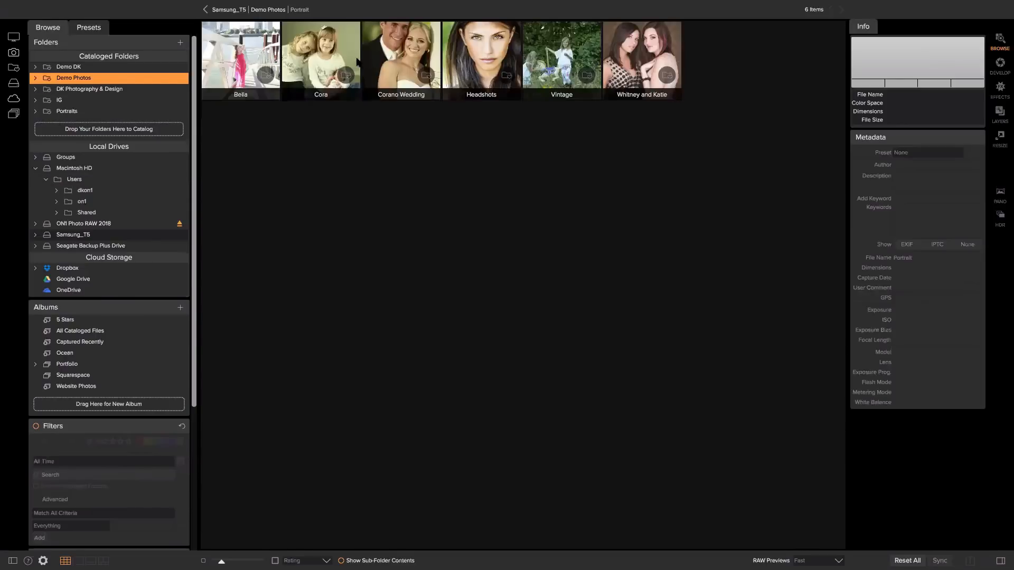
Return to the catalogued Demo Photos folders and open the Develop folder.
left_click(263, 12)
left_click(265, 12)
left_click(235, 11)
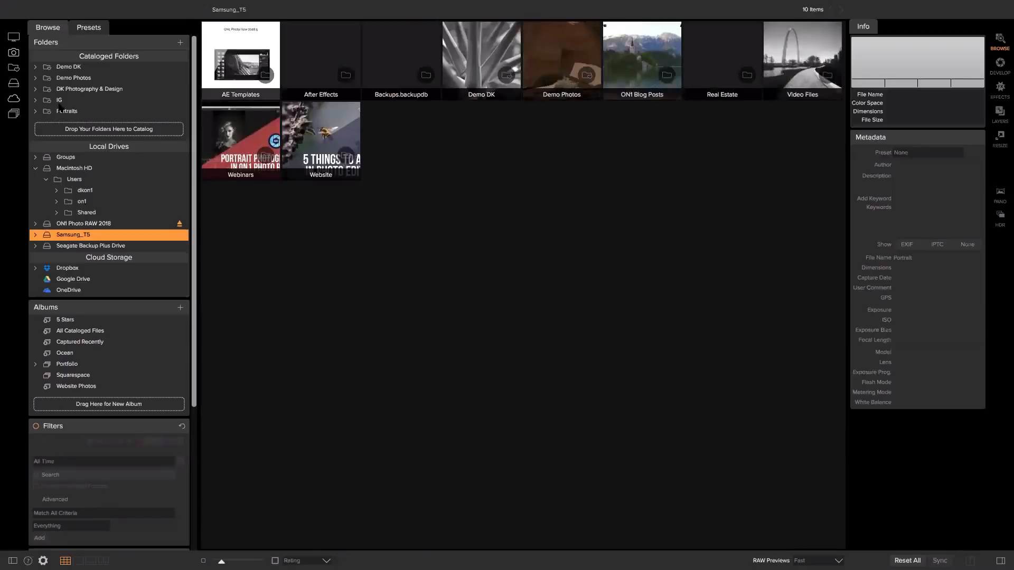
left_click(69, 79)
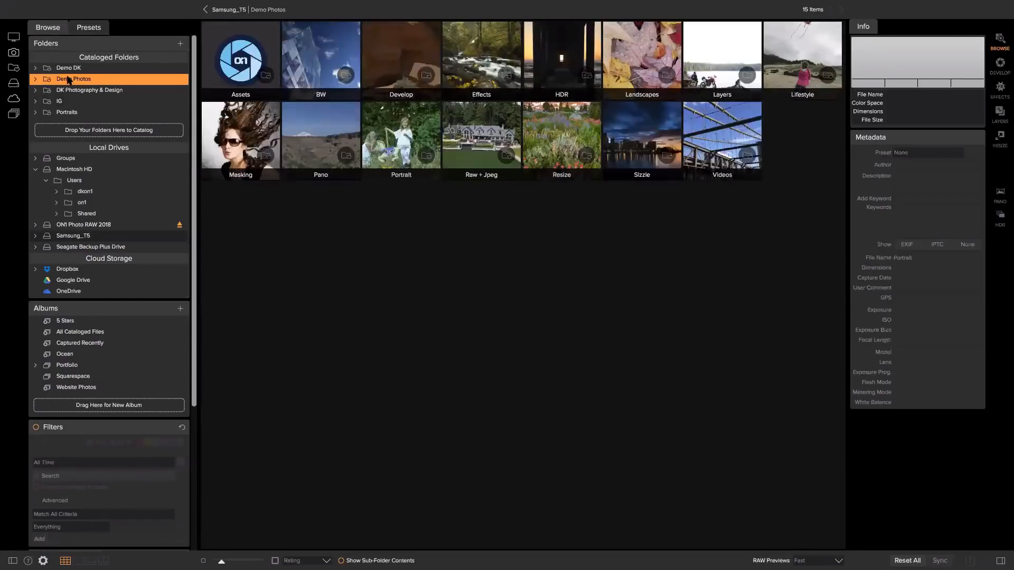
left_click(415, 63)
double_click(415, 64)
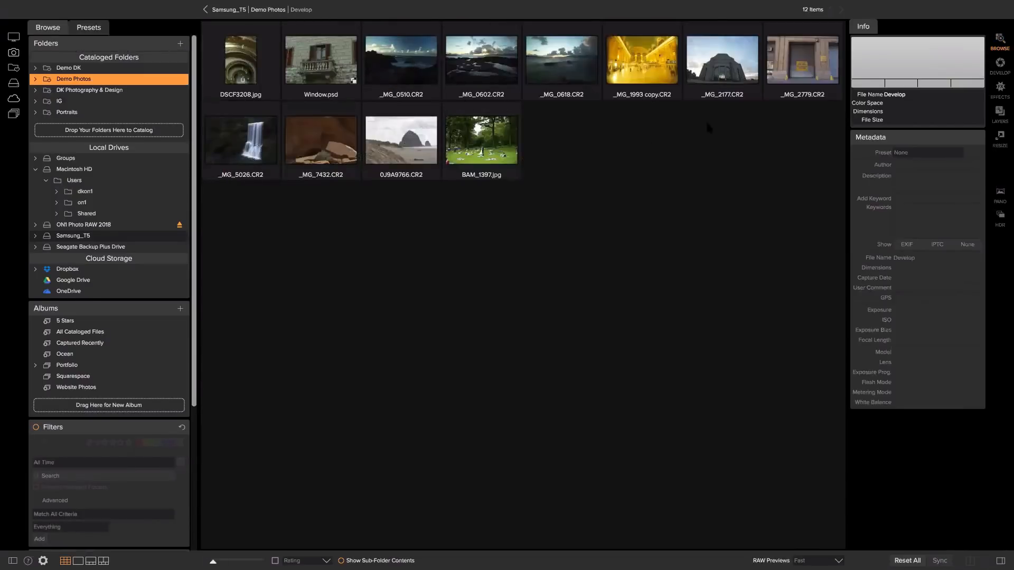
Open the _MG_0602.CR2 sunset photo in the Develop module.
left_click(492, 66)
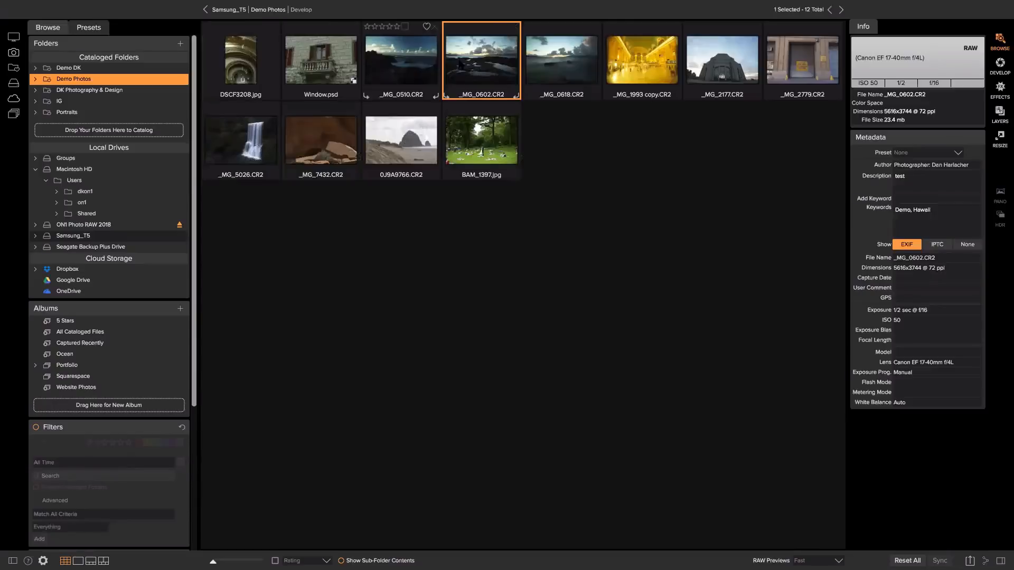
left_click(1000, 66)
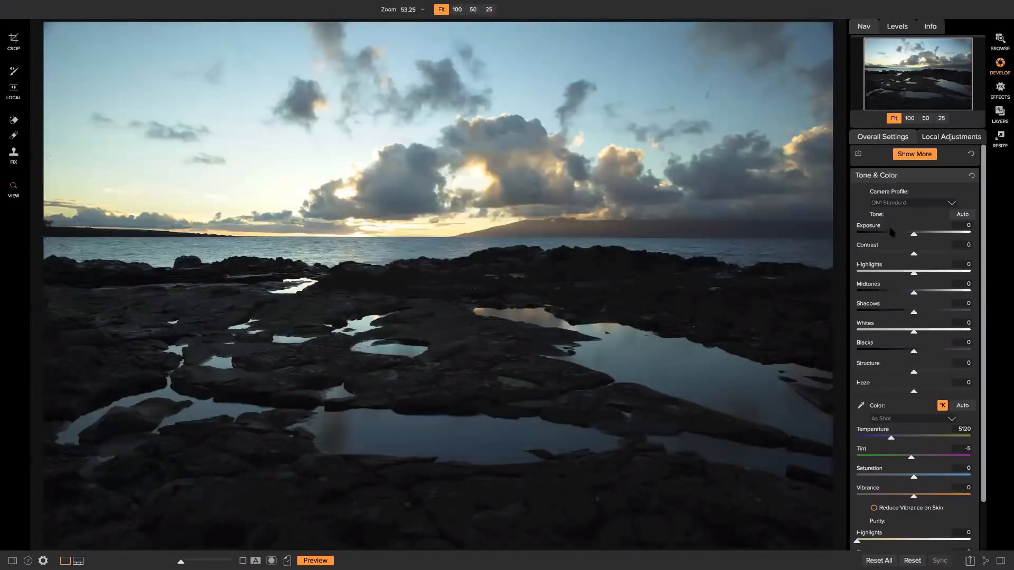
scroll(887, 248, "down", 3)
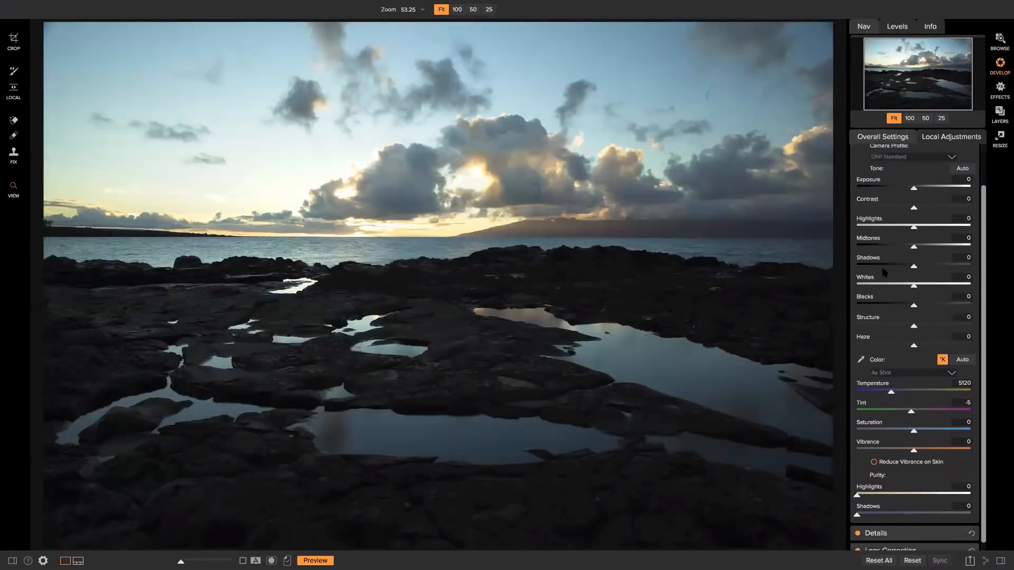
scroll(884, 272, "up", 3)
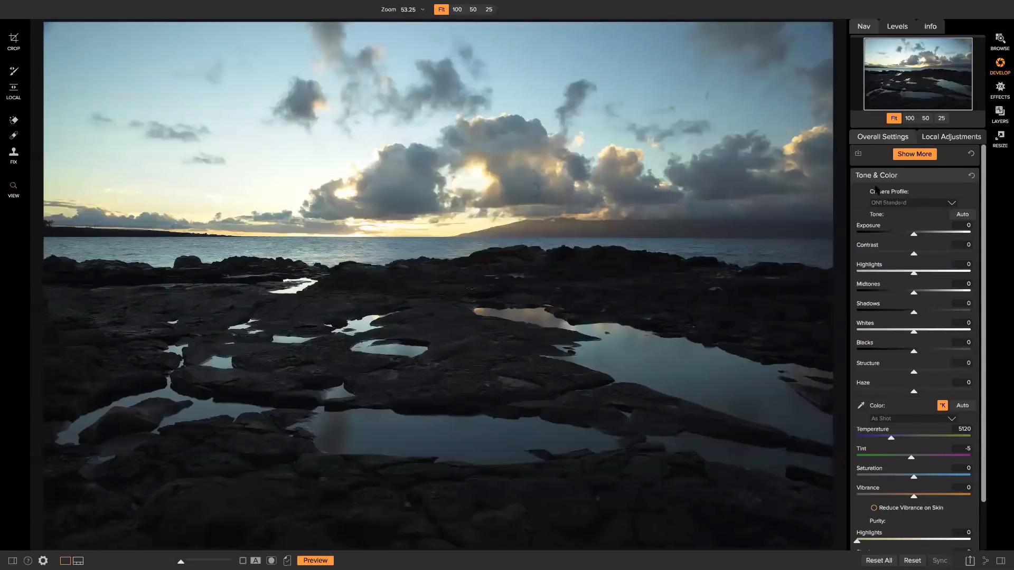
scroll(897, 221, "down", 1)
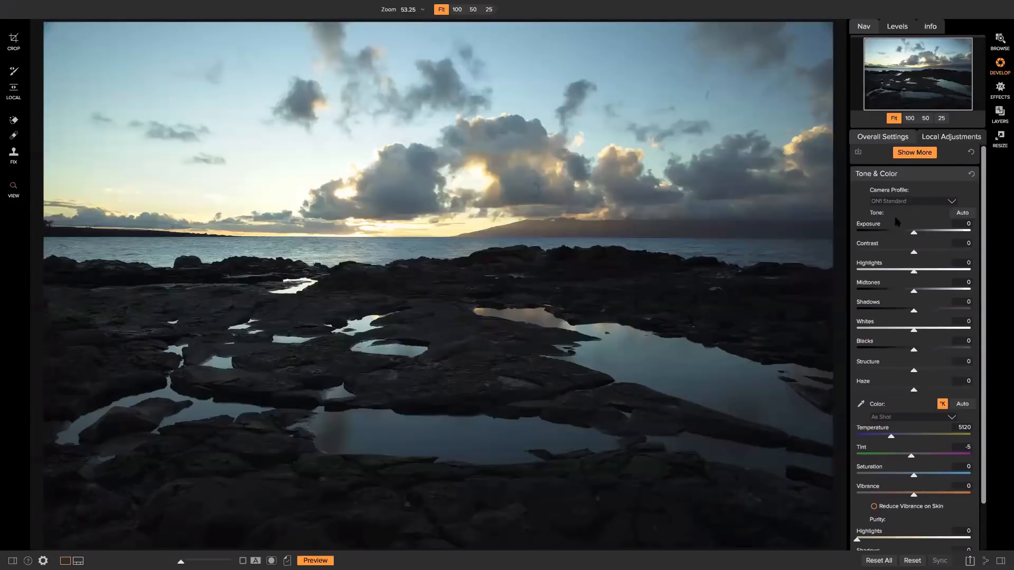
Toggle the side panels with Tab and show all preset categories.
key("Tab")
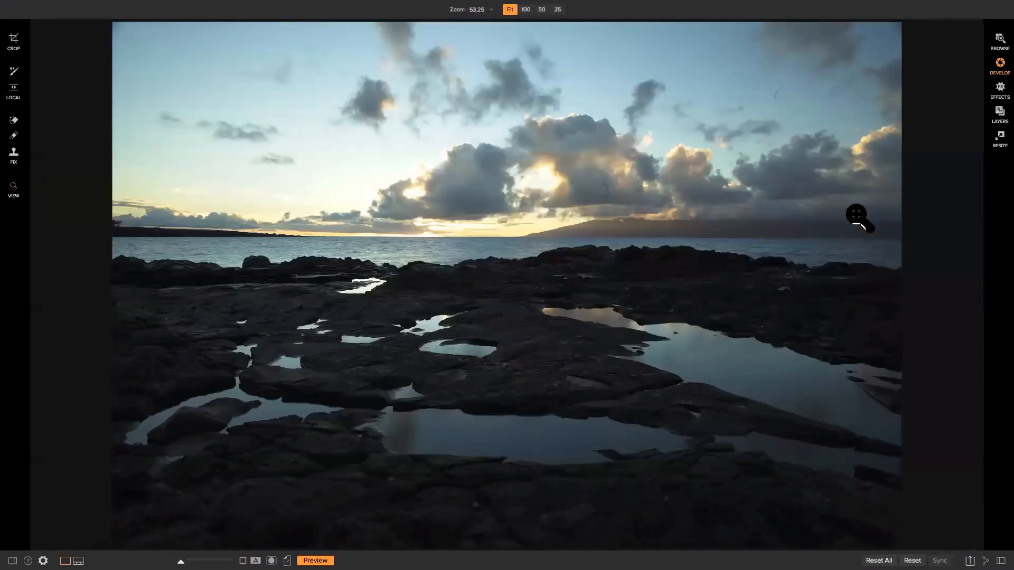
key("Tab")
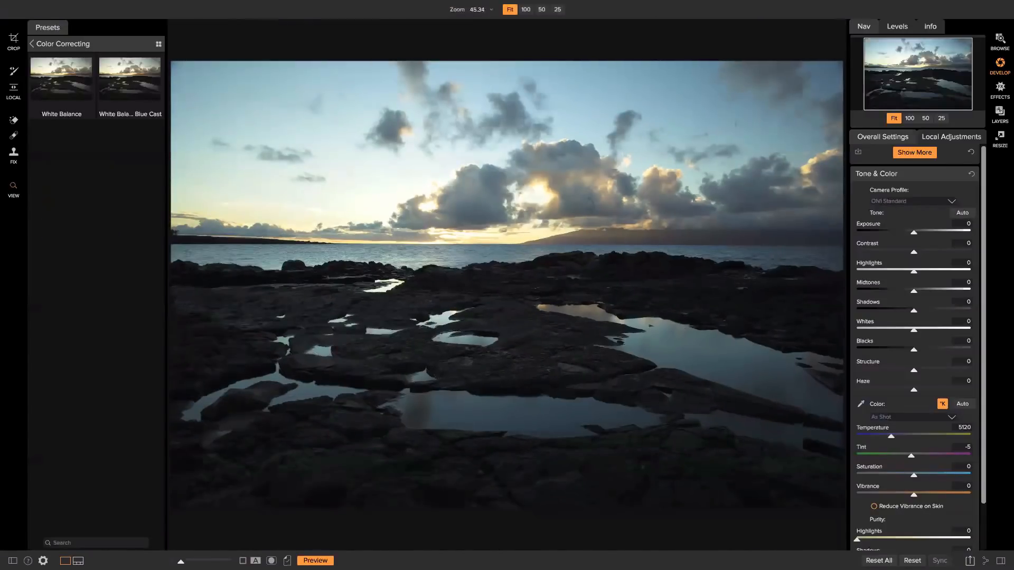
left_click(32, 44)
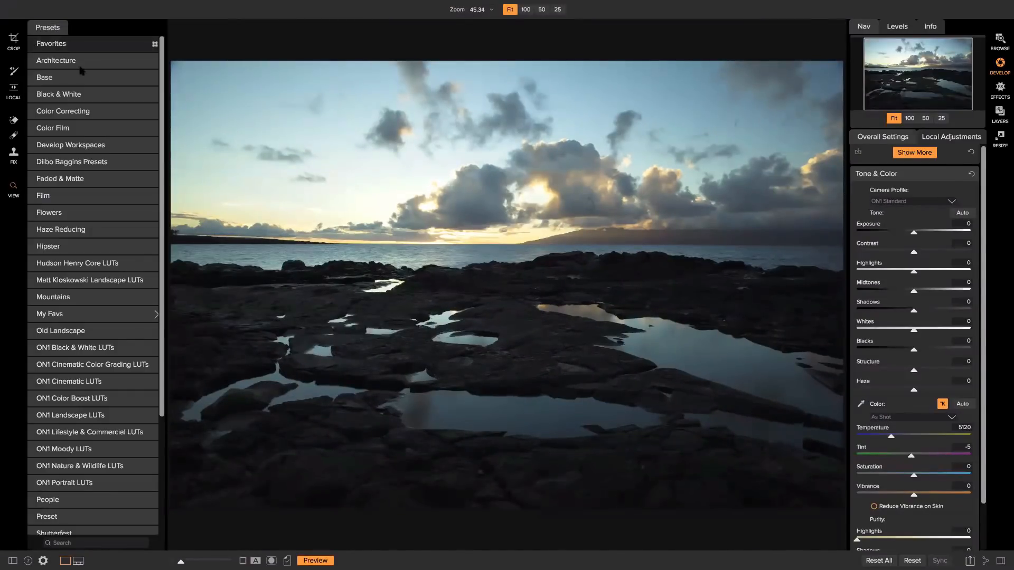
key("Tab")
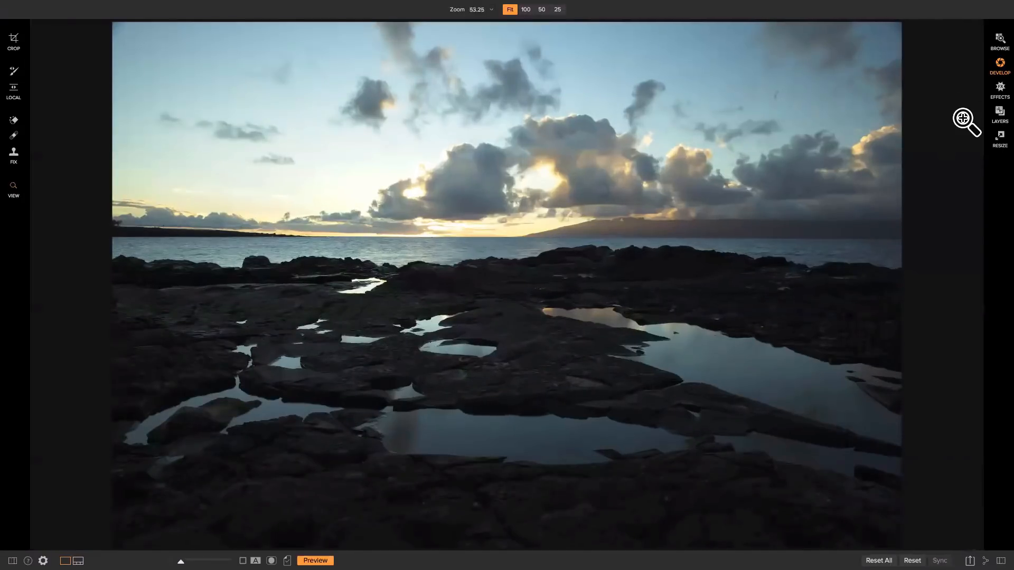
key("Tab")
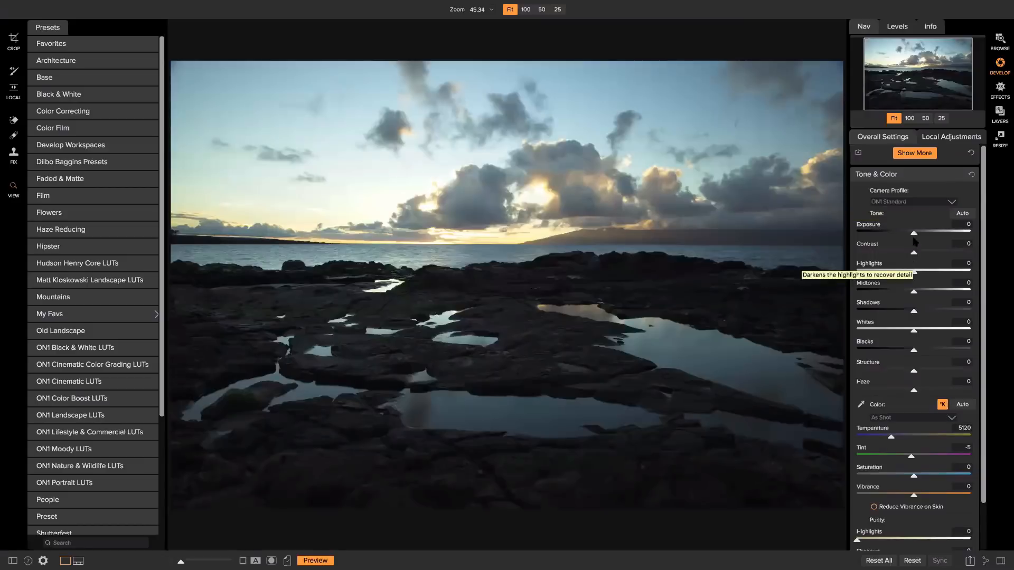
Set Exposure -0.9, Highlights -42, Midtones 16 and Shadows 41, resetting a trial Contrast change.
mouse_move(909, 238)
left_mouse_down()
mouse_move(898, 237)
mouse_move(927, 237)
mouse_move(898, 237)
mouse_move(948, 234)
mouse_move(903, 235)
left_mouse_up()
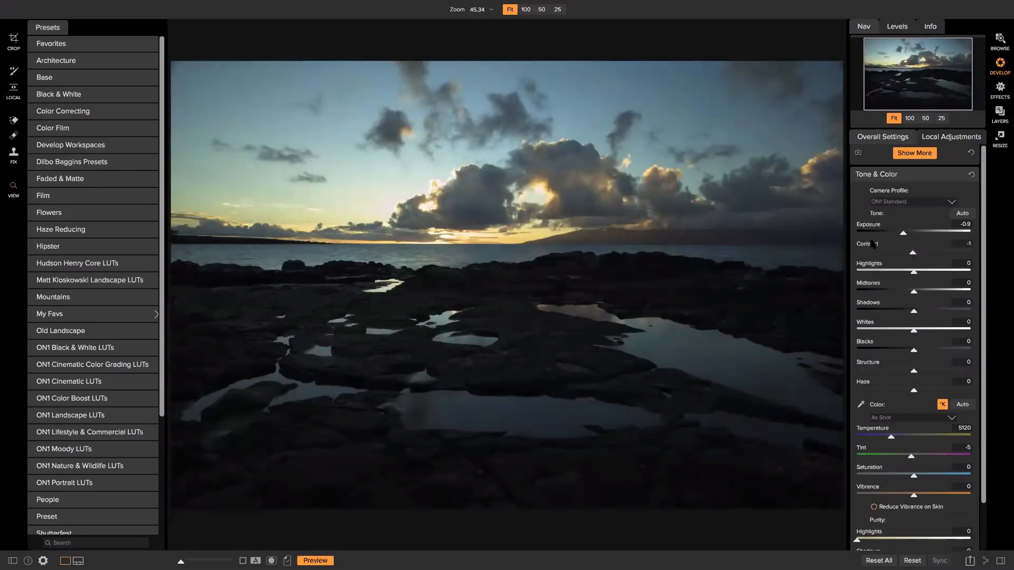
left_click_drag(916, 255, 944, 255)
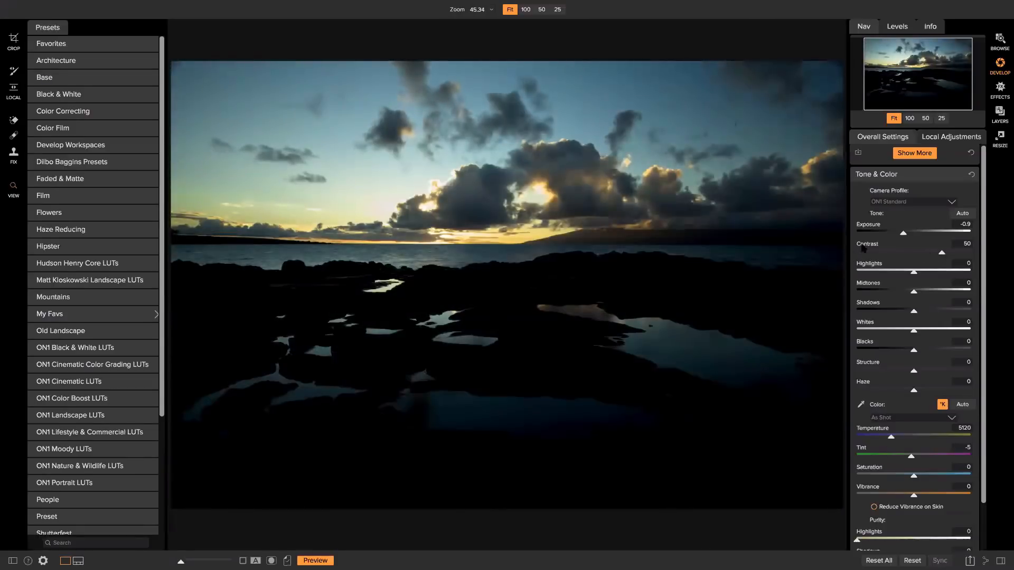
double_click(863, 246)
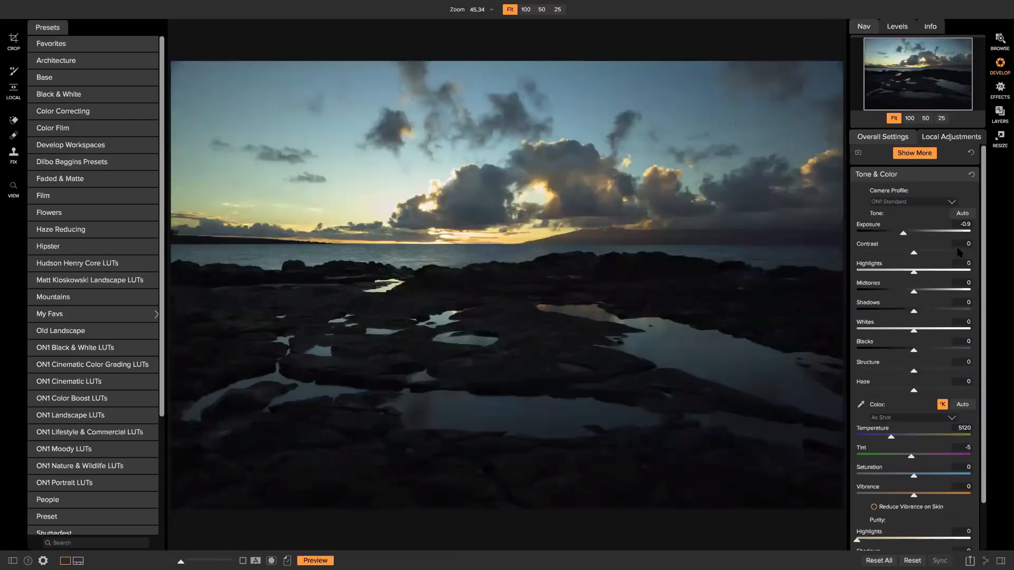
left_click_drag(914, 272, 892, 273)
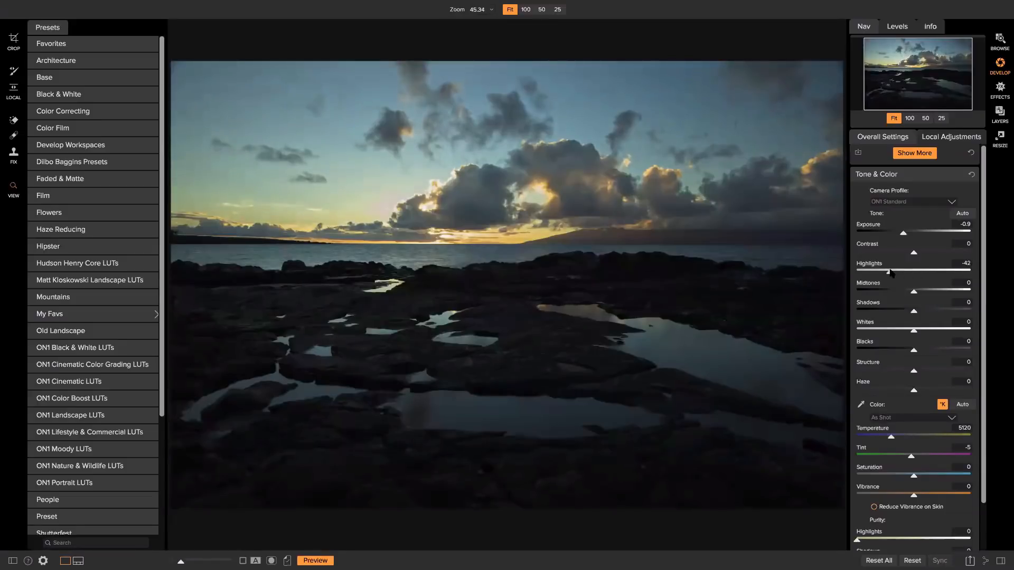
mouse_move(914, 292)
left_mouse_down()
mouse_move(921, 311)
mouse_move(934, 311)
mouse_move(923, 292)
left_mouse_up()
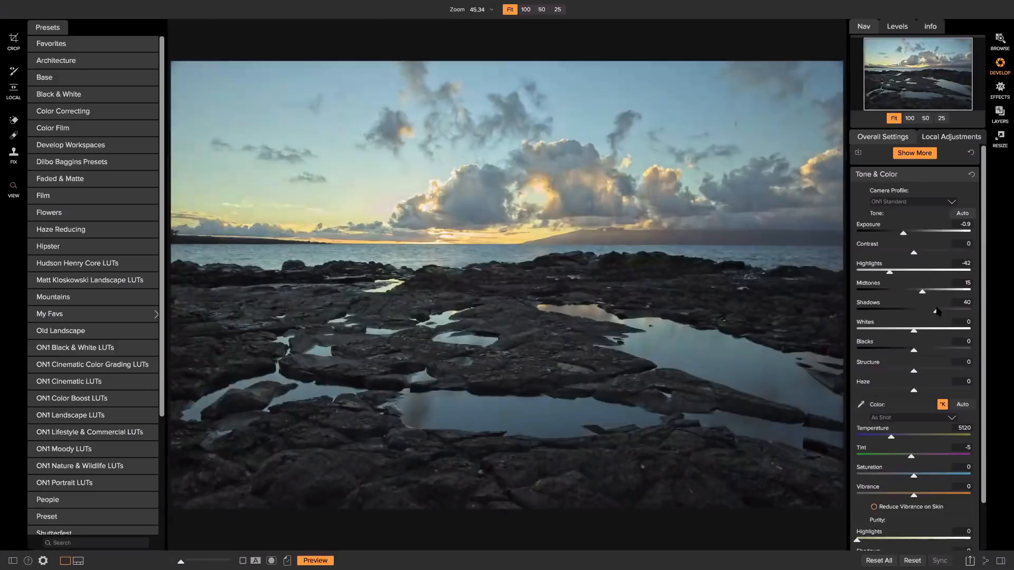
left_click_drag(937, 312, 935, 312)
Raise Highlights to 4, set Blacks -6 and Whites -27 while checking the clipping overlay.
scroll(866, 403, "down", 1)
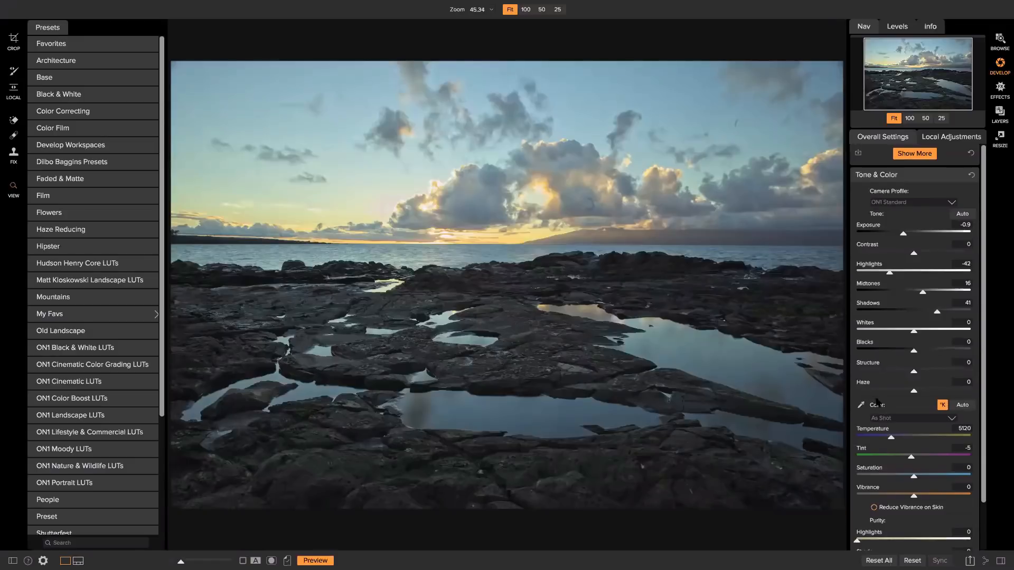
scroll(866, 401, "up", 1)
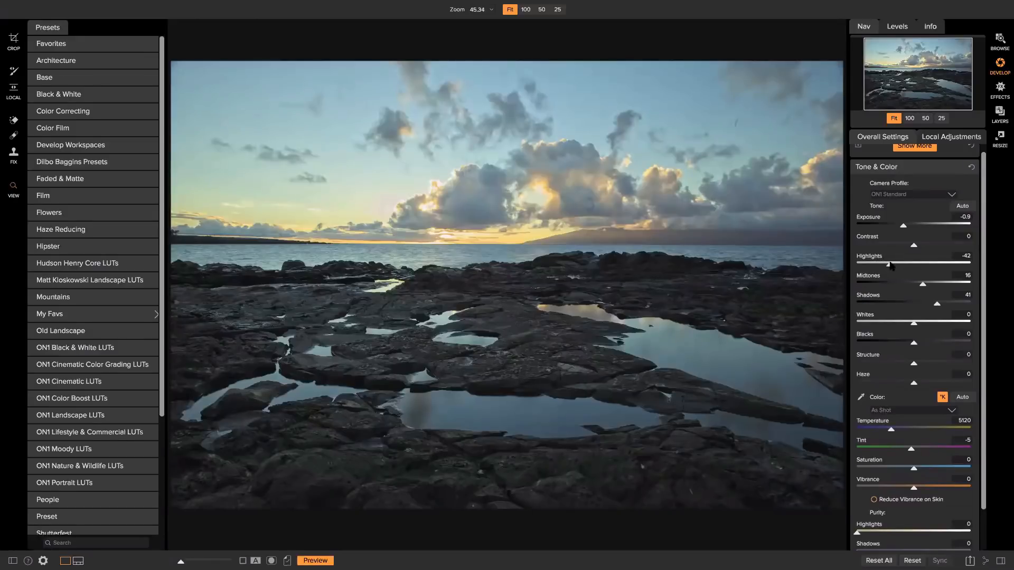
left_click_drag(890, 264, 916, 267)
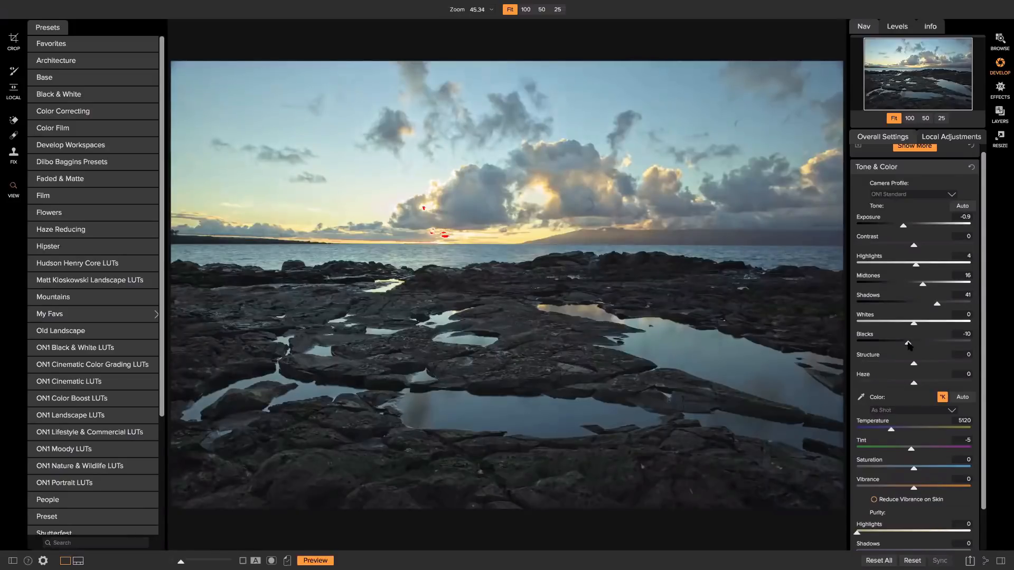
left_click_drag(909, 345, 908, 345)
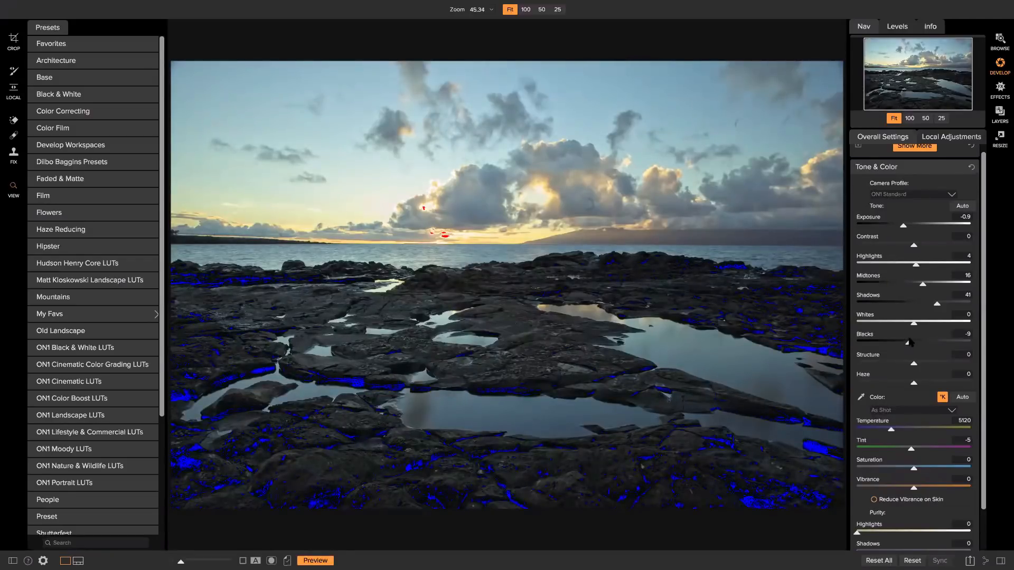
left_click_drag(912, 344, 912, 344)
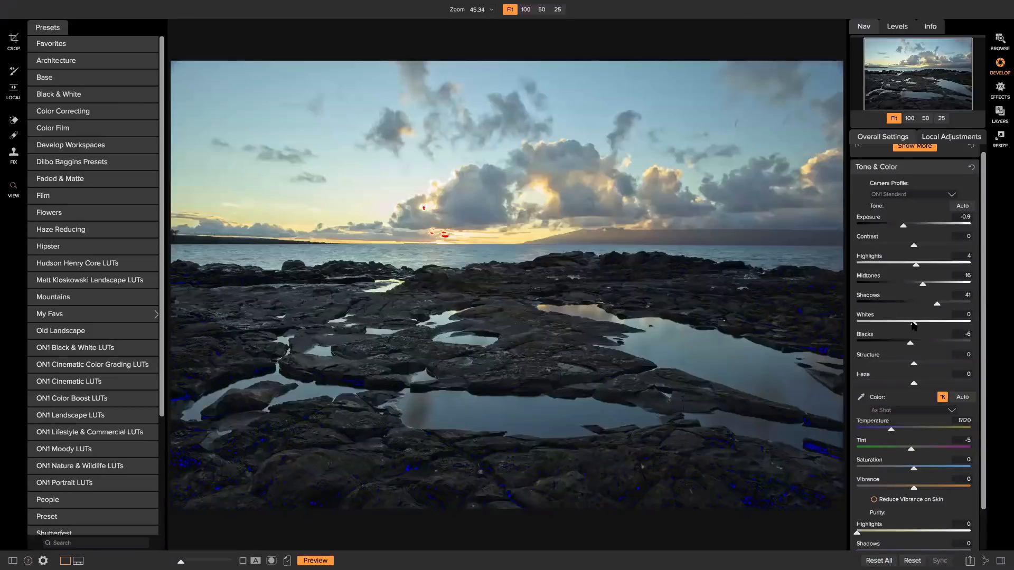
left_click_drag(913, 325, 898, 324)
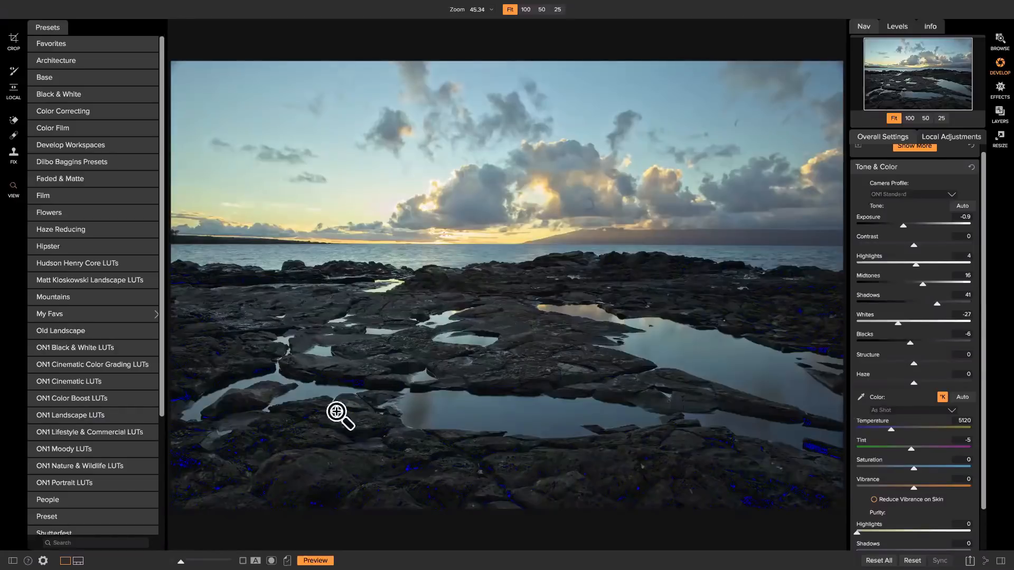
key("j")
key("j")
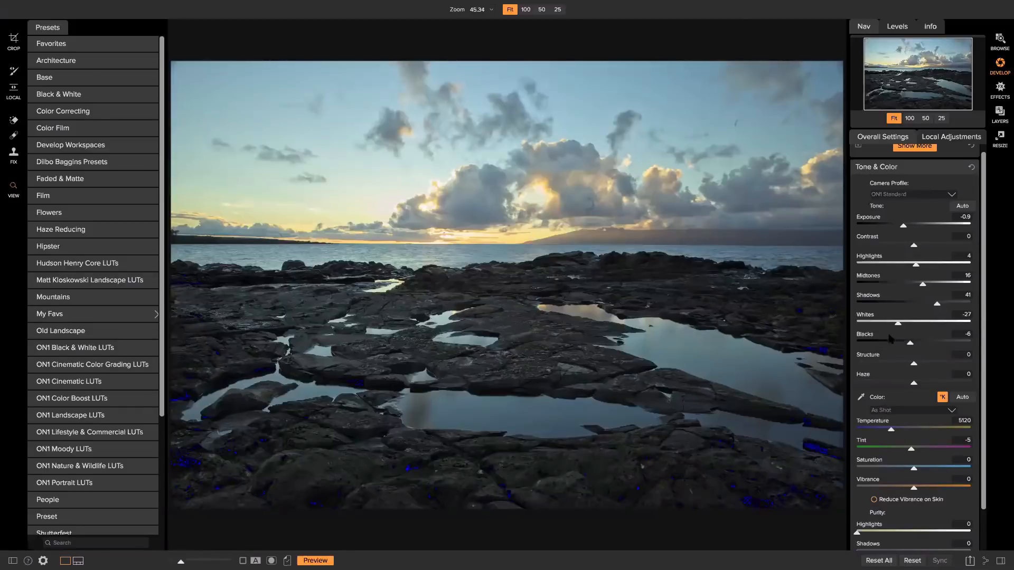
key("j")
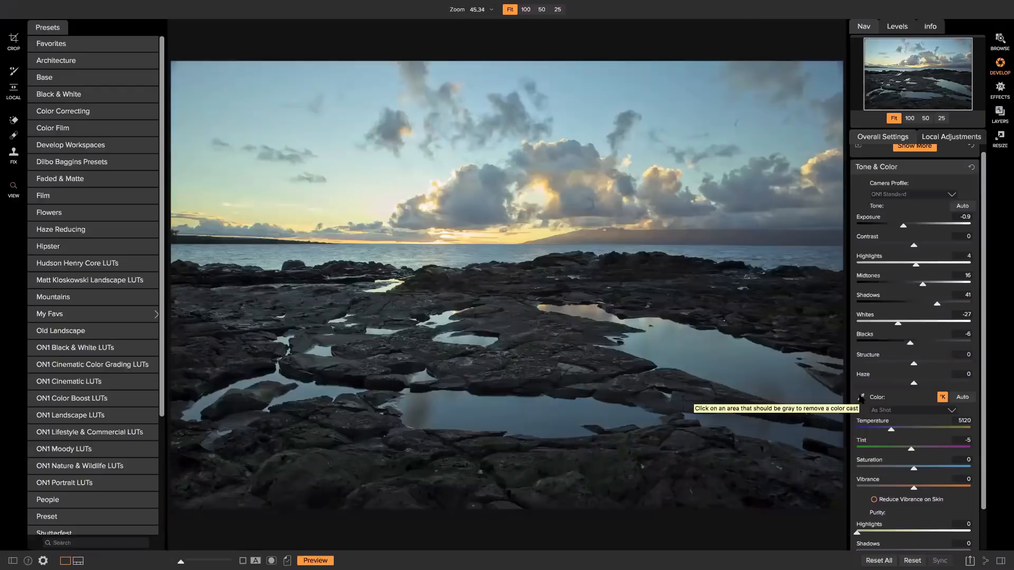
Start from As Shot white balance, then sample a grey rock at 100% zoom.
left_click(861, 397)
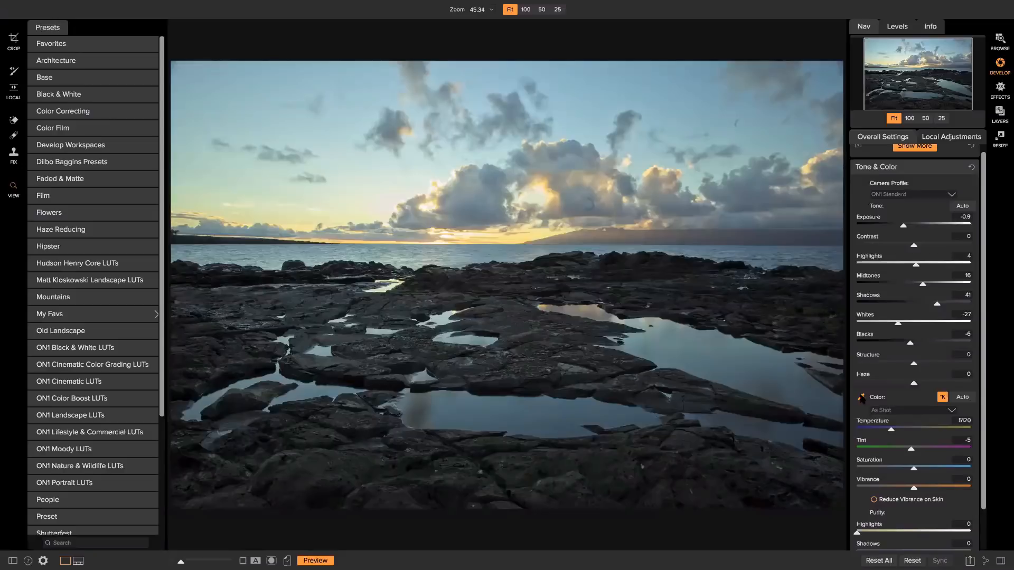
left_click(921, 411)
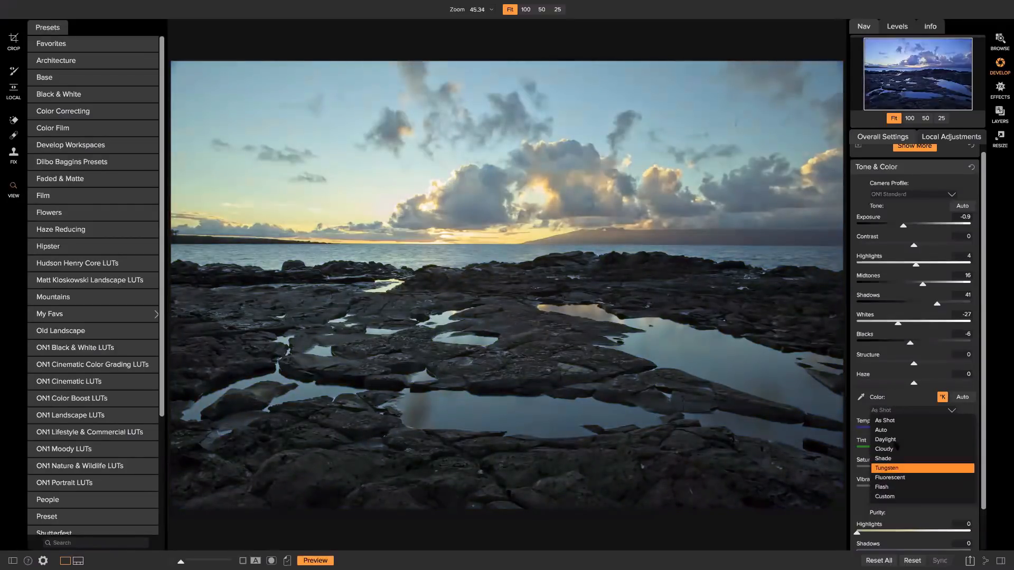
left_click(886, 420)
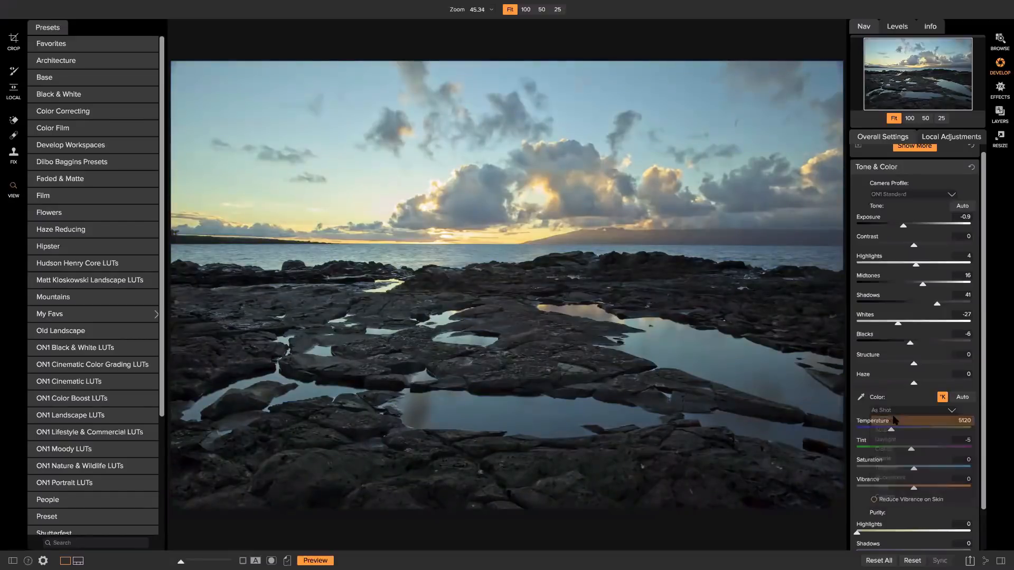
left_click(862, 398)
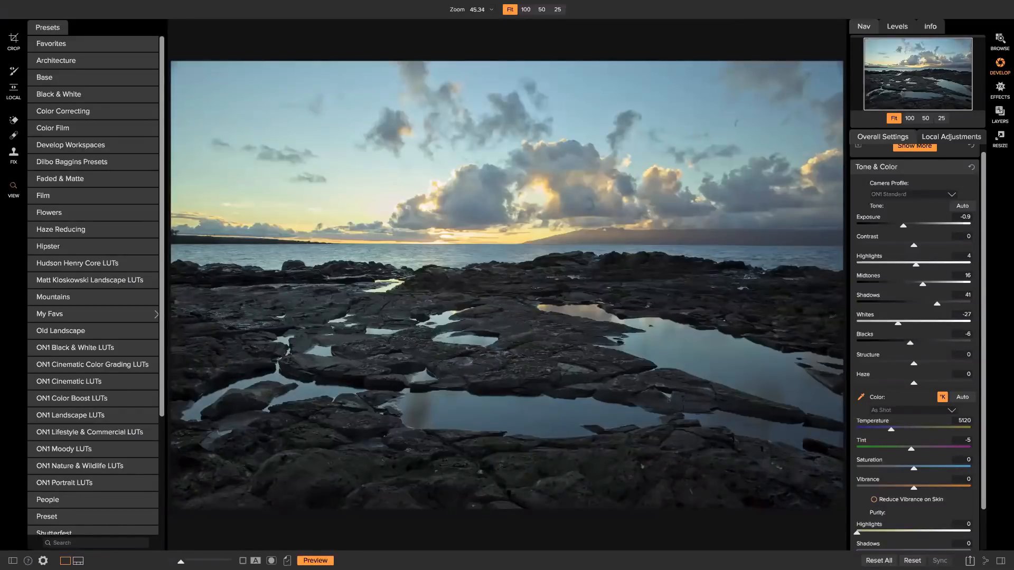
left_click(909, 117)
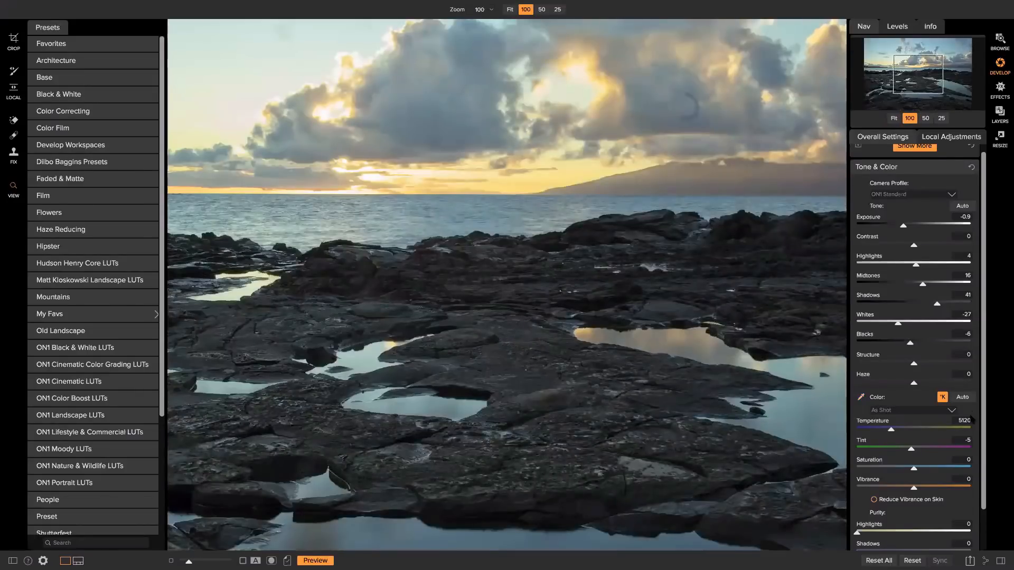
left_click(861, 397)
left_click(427, 457)
left_click(893, 118)
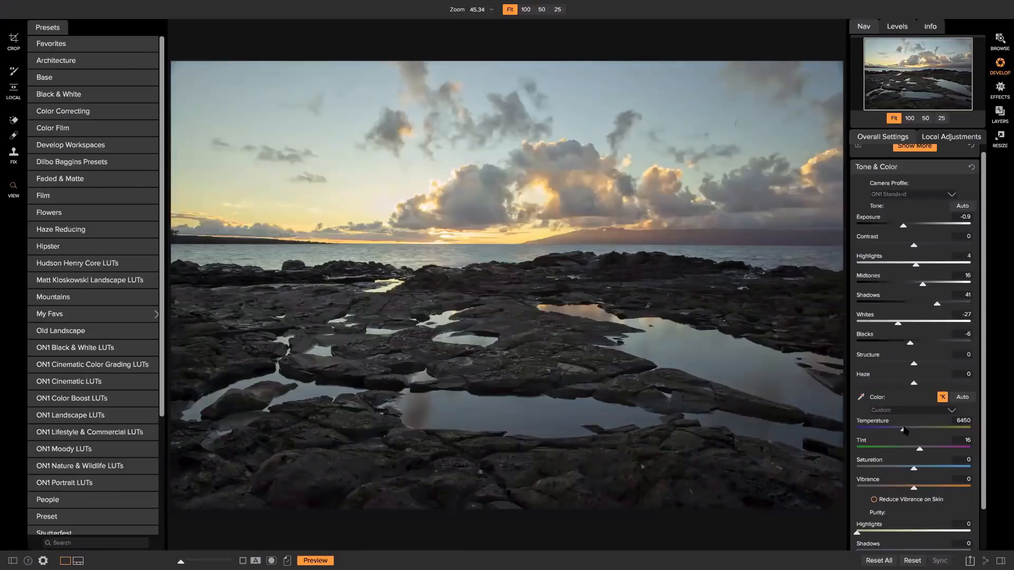
Warm Temperature to 6525 and test the Saturation slider in both directions.
left_click_drag(903, 430, 905, 431)
scroll(921, 343, "down", 2)
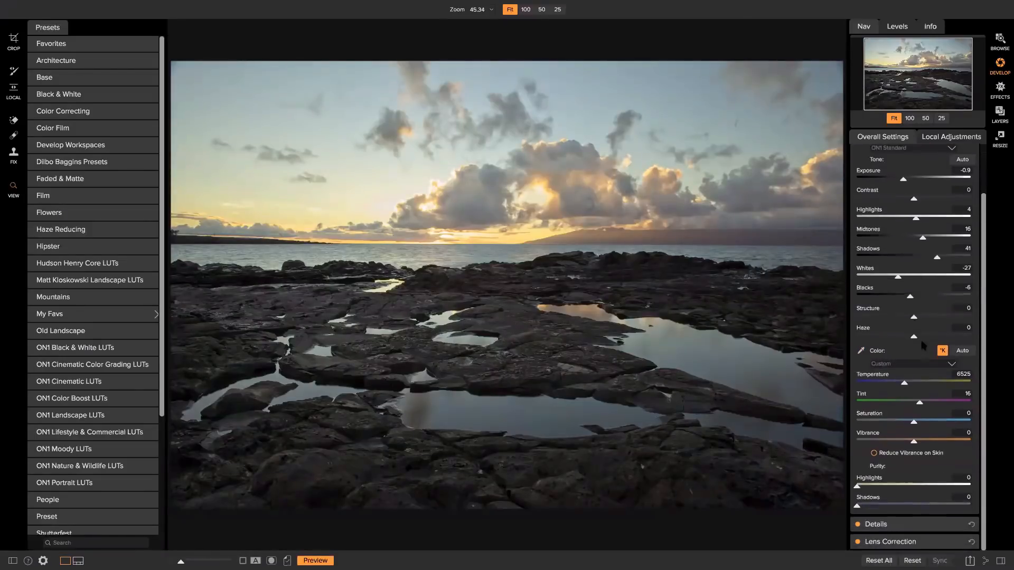
left_click_drag(914, 423, 909, 423)
mouse_move(911, 422)
left_mouse_down()
mouse_move(966, 422)
mouse_move(911, 425)
left_mouse_up()
Nudge Saturation slightly, then reset it to 0.
left_click_drag(911, 423, 917, 425)
double_click(912, 424)
Try Vibrance extremes, reset Saturation and Vibrance to 0, and expand the Details settings.
scroll(908, 439, "up", 2)
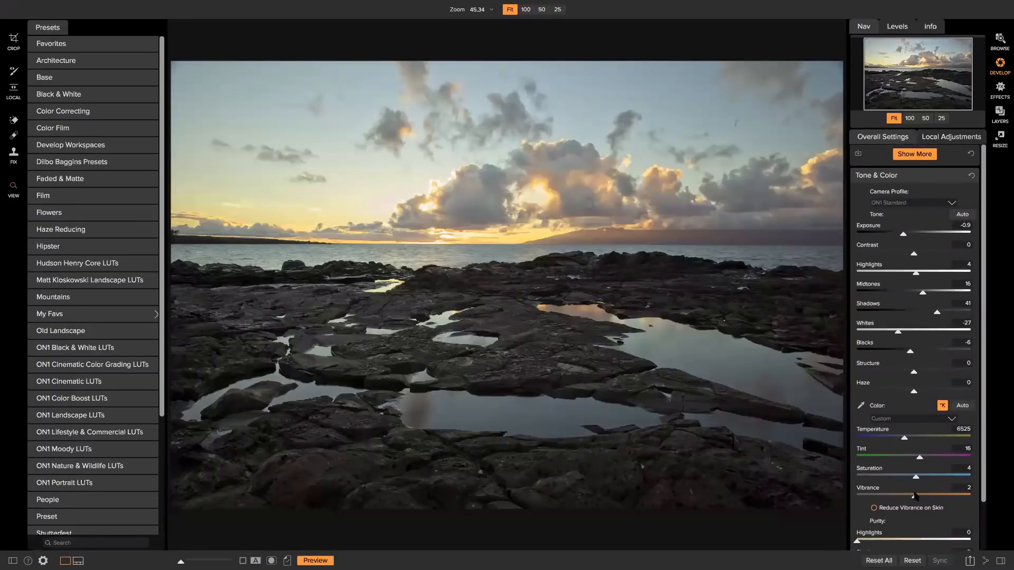
left_click_drag(915, 495, 939, 480)
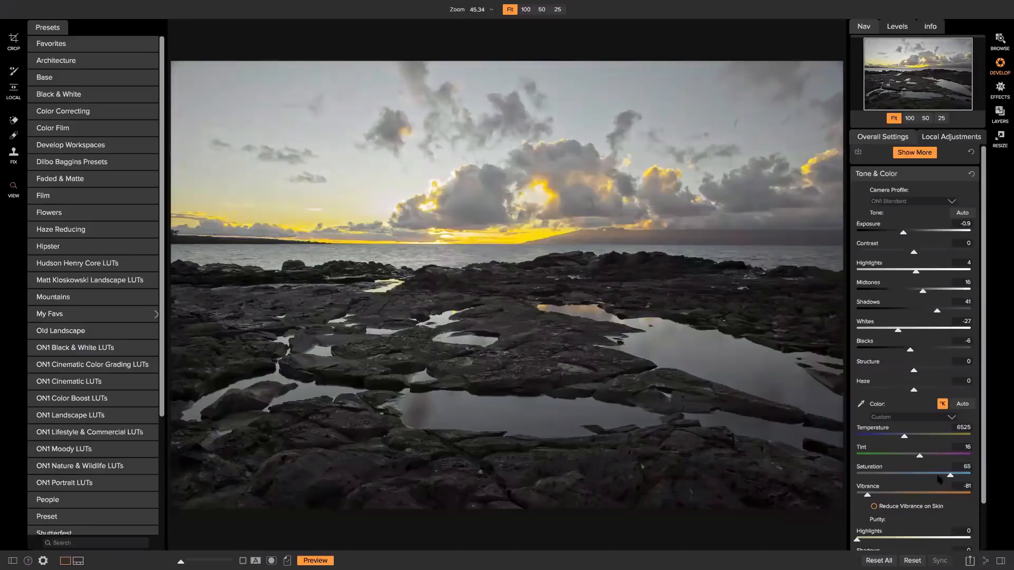
double_click(874, 469)
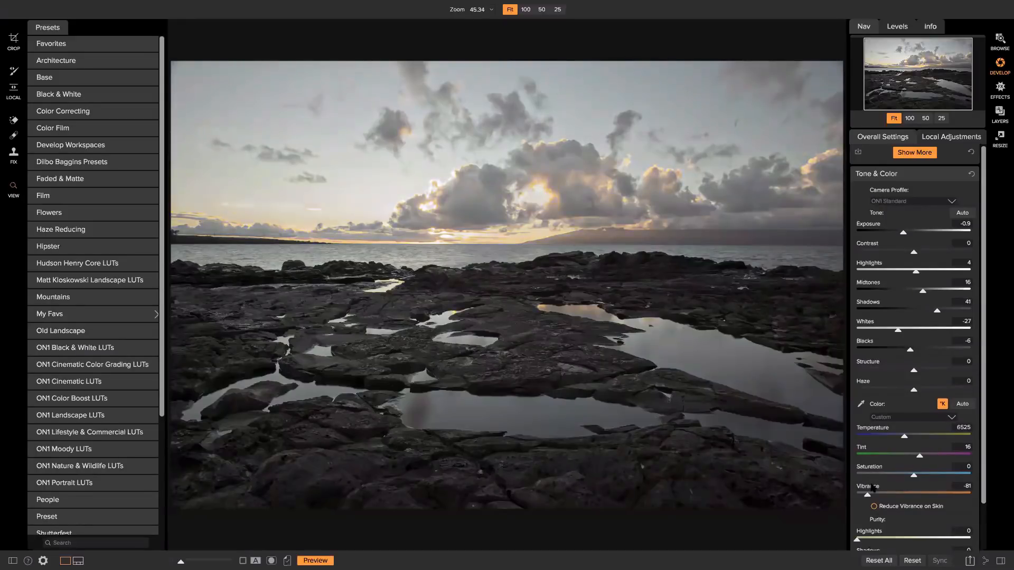
double_click(873, 487)
scroll(940, 439, "down", 2)
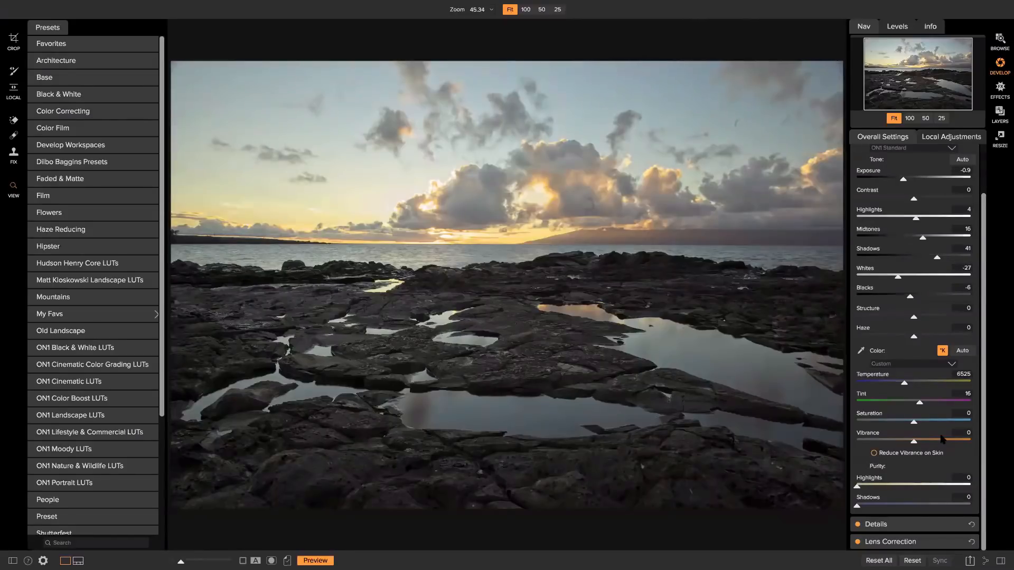
left_click(892, 525)
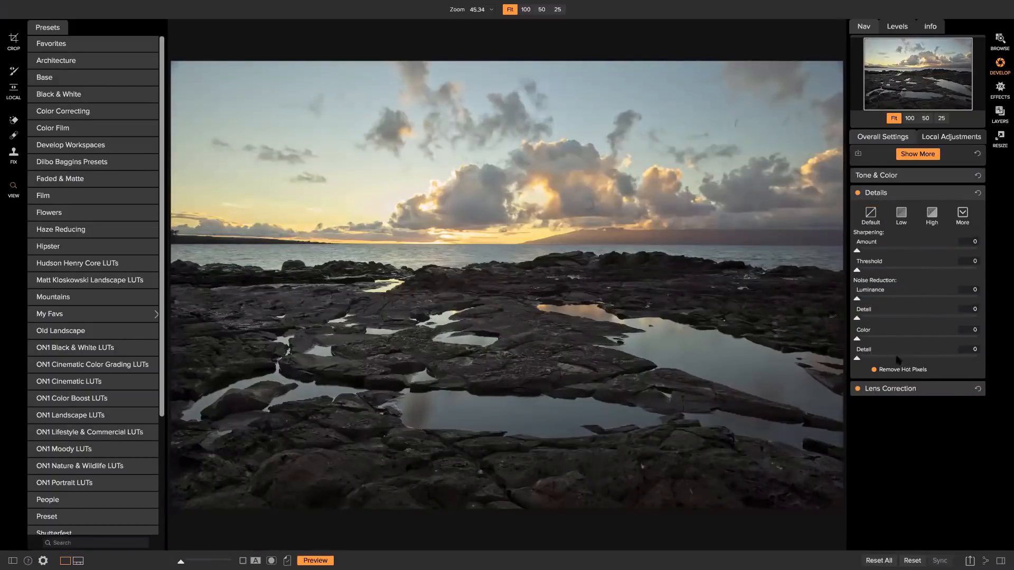
Compare Lens Correction on and off, leave it enabled, and reopen Tone & Color.
left_click(906, 389)
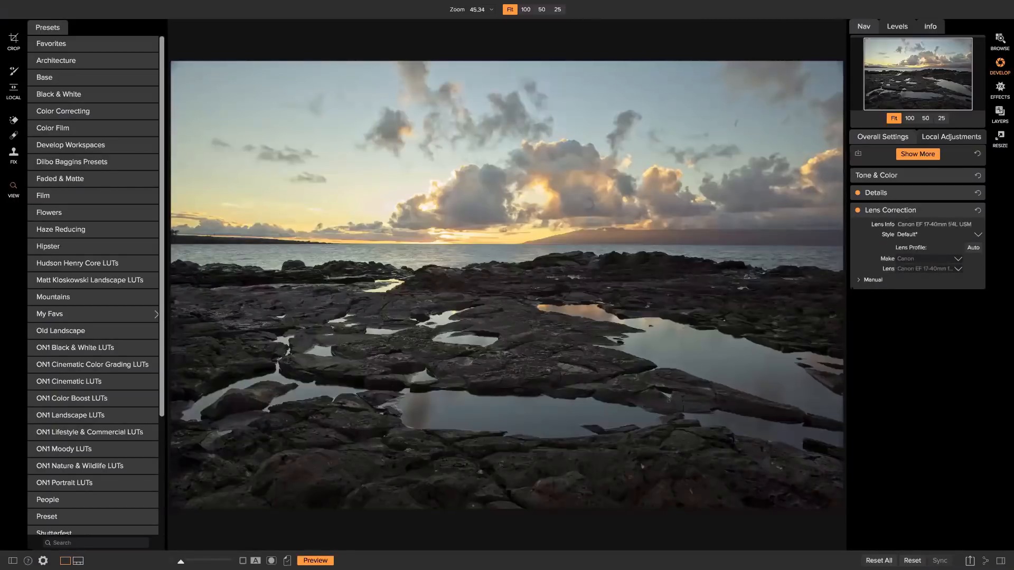
left_click(858, 210)
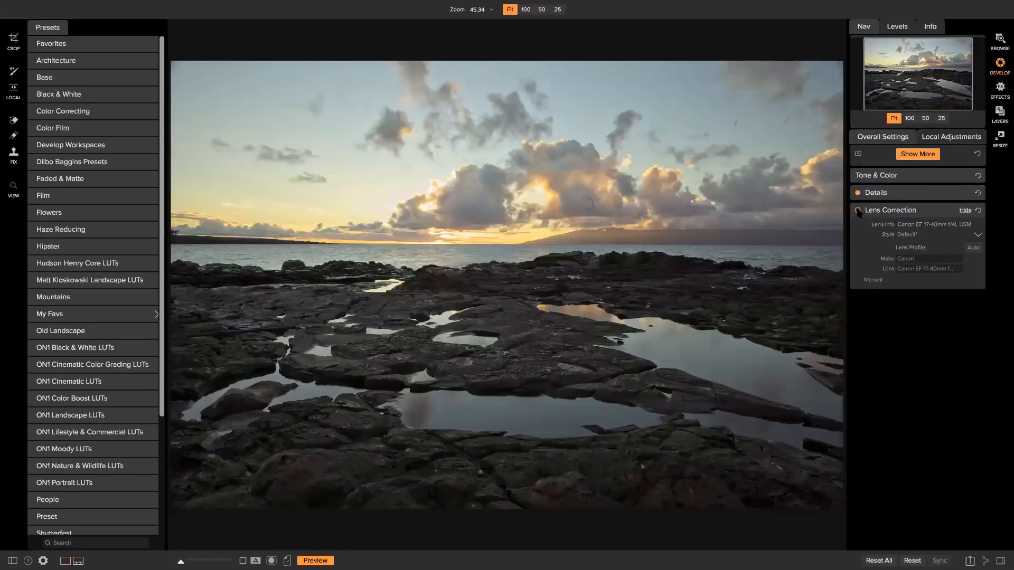
left_click(858, 211)
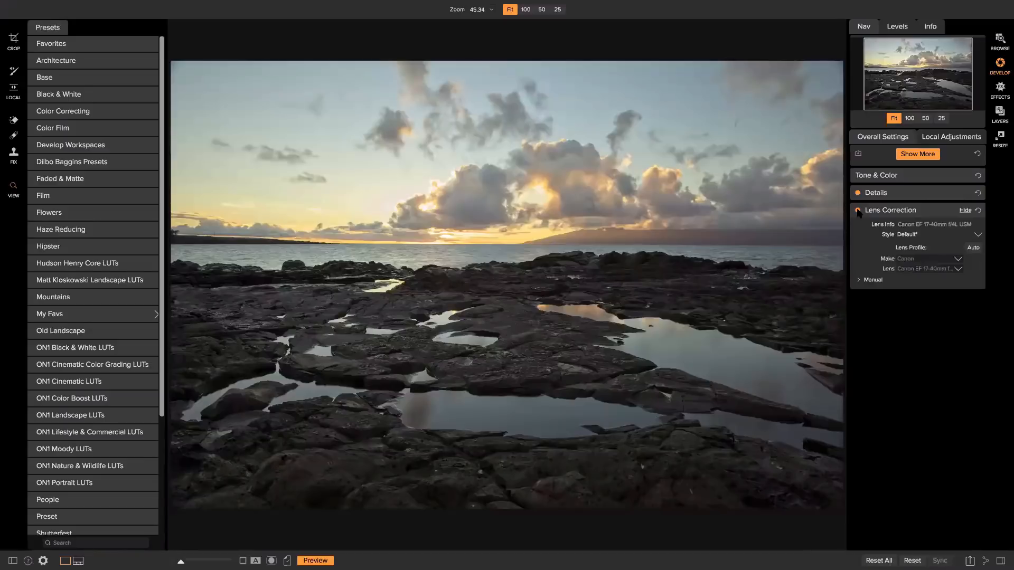
left_click(857, 210)
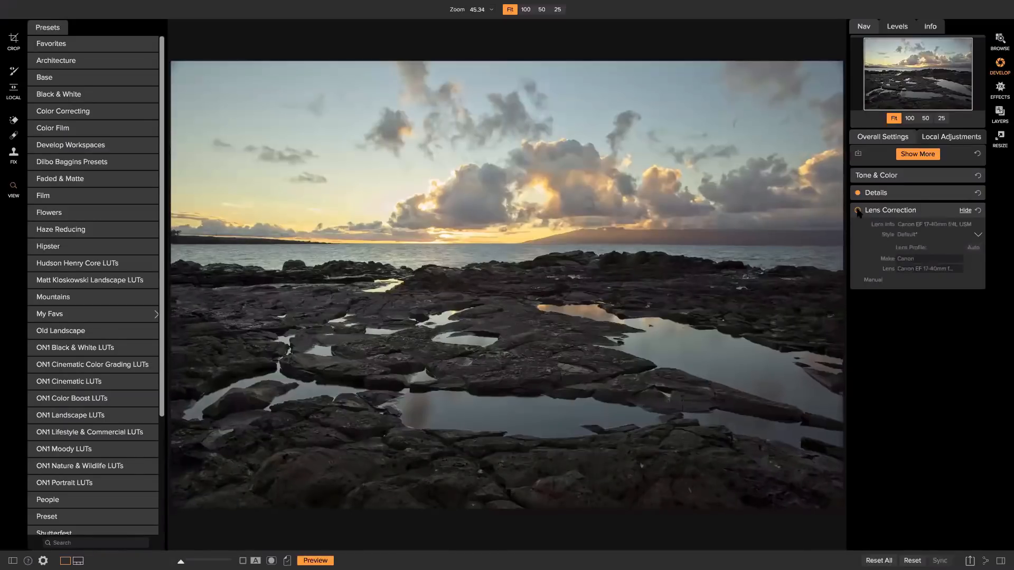
left_click(858, 211)
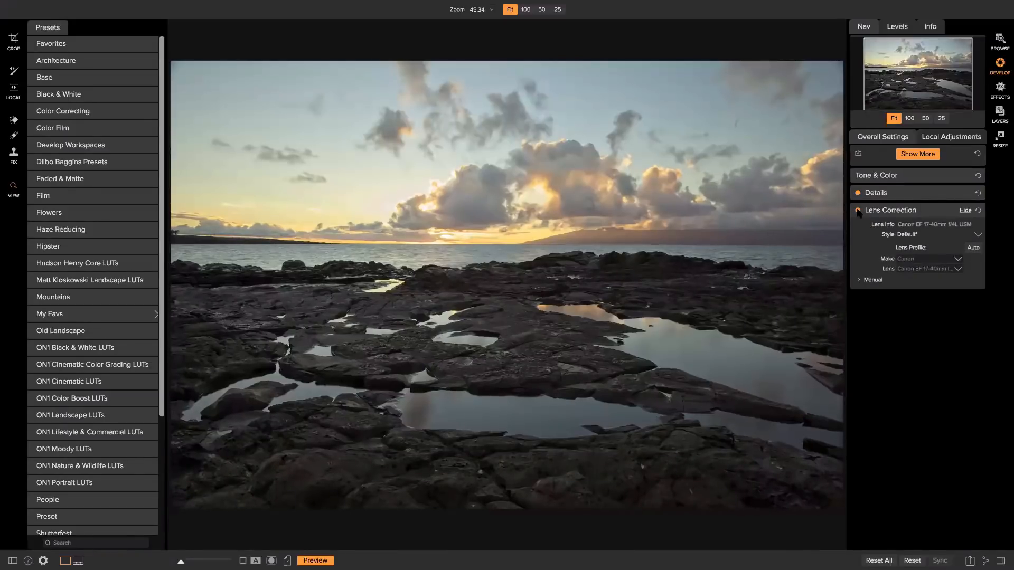
left_click(858, 211)
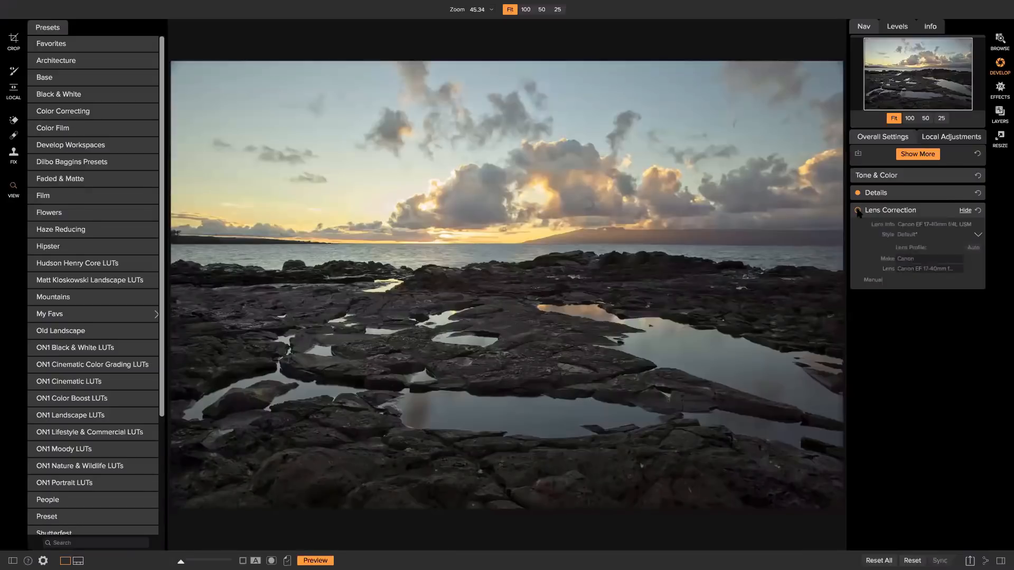
left_click(857, 210)
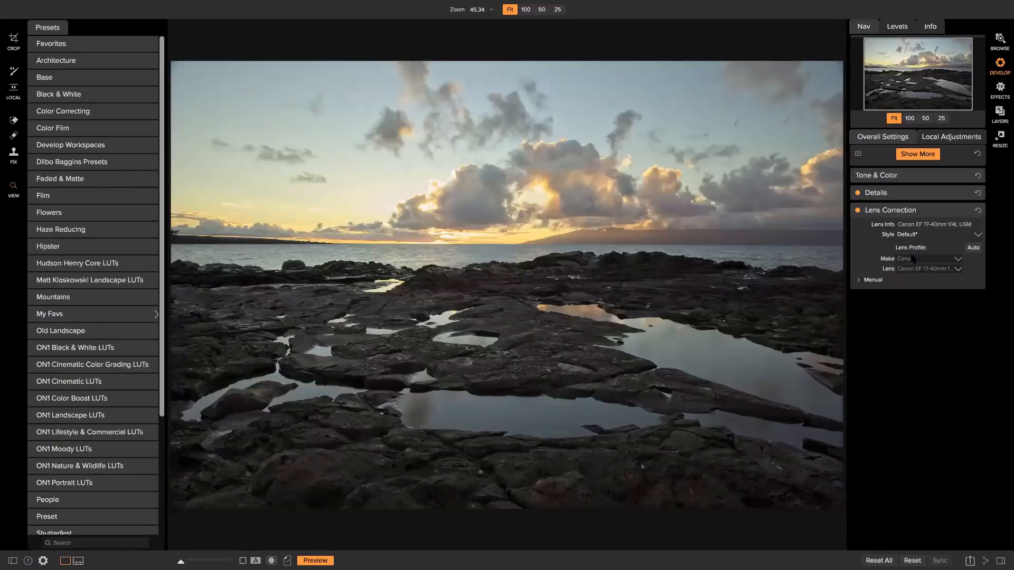
left_click(888, 175)
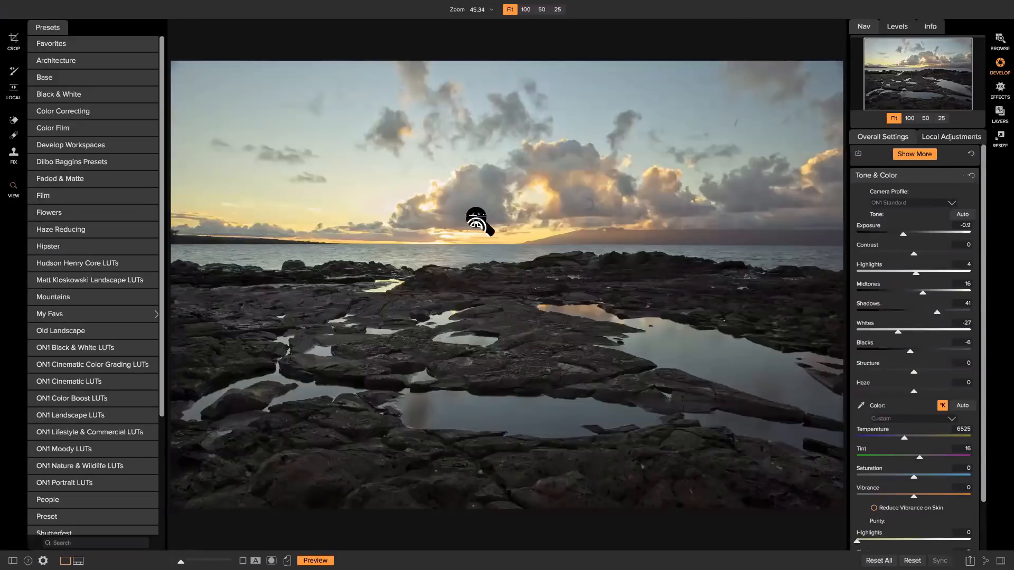
Hide the side panels so the sunset photo fills the window, then start cropping.
key("Tab")
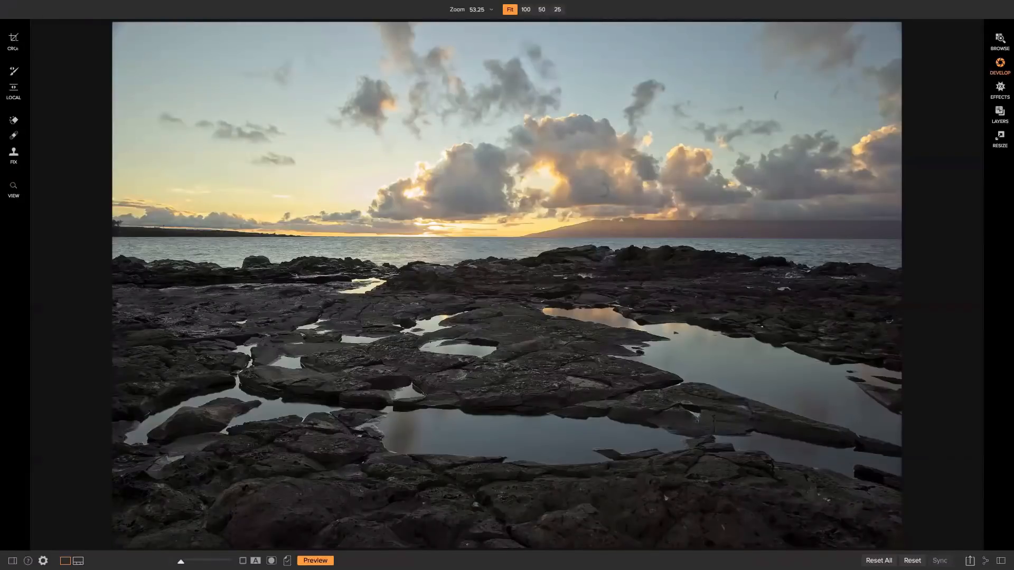
left_click(18, 47)
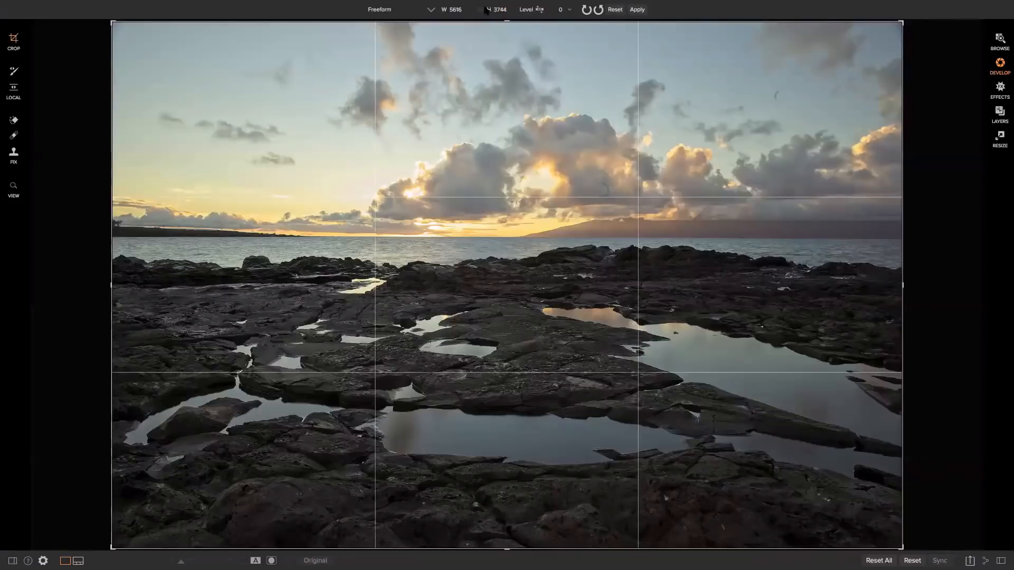
Level the photo by tracing the horizon with the Level tool.
mouse_move(427, 15)
left_click(540, 10)
left_click_drag(419, 237, 506, 236)
double_click(508, 237)
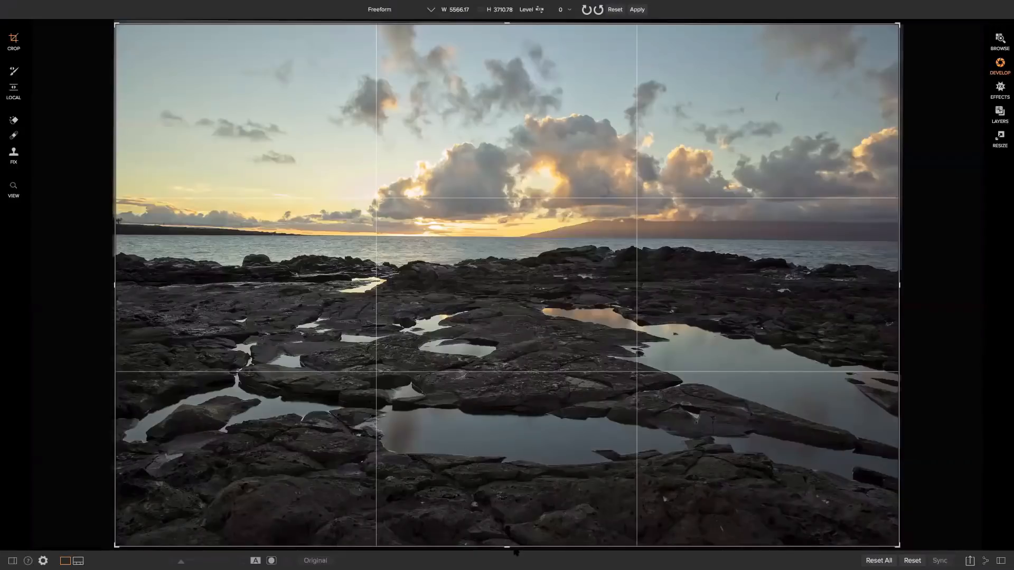
Trim the bottom of the crop upward and apply the crop.
left_click_drag(515, 554, 520, 520)
key("ctrl+z")
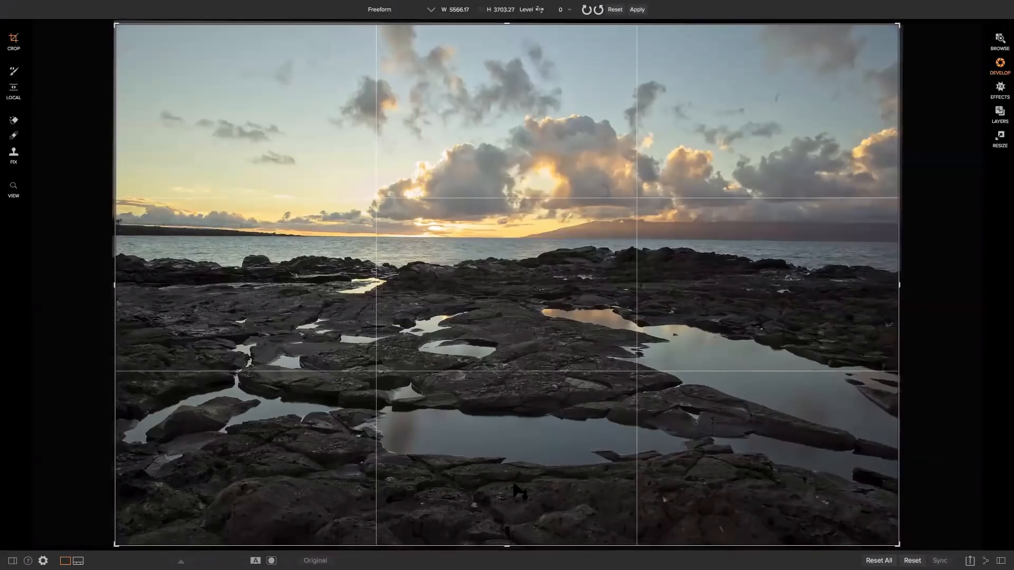
left_click_drag(508, 552, 511, 533)
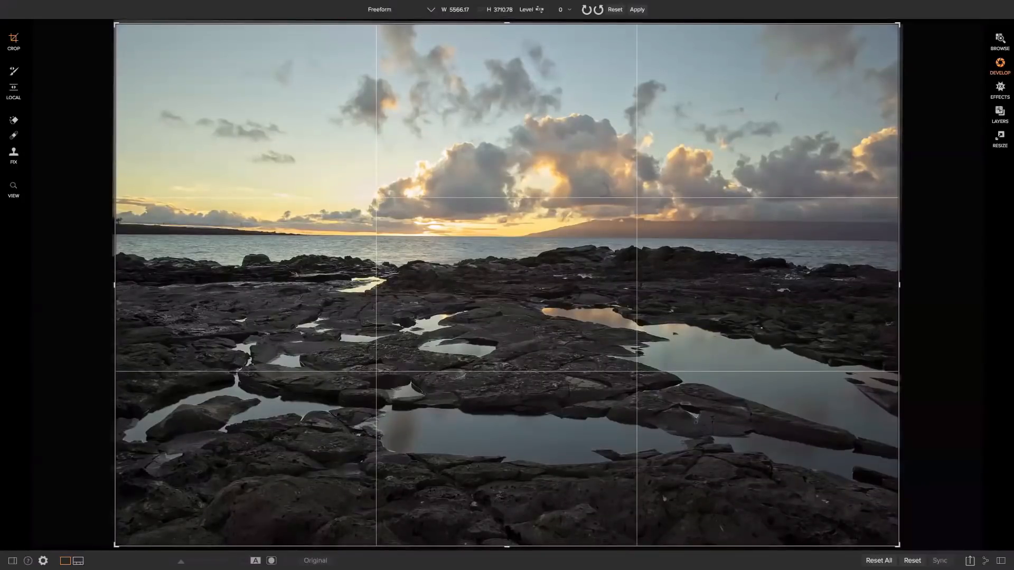
left_click_drag(517, 497, 489, 467)
key("ctrl+z")
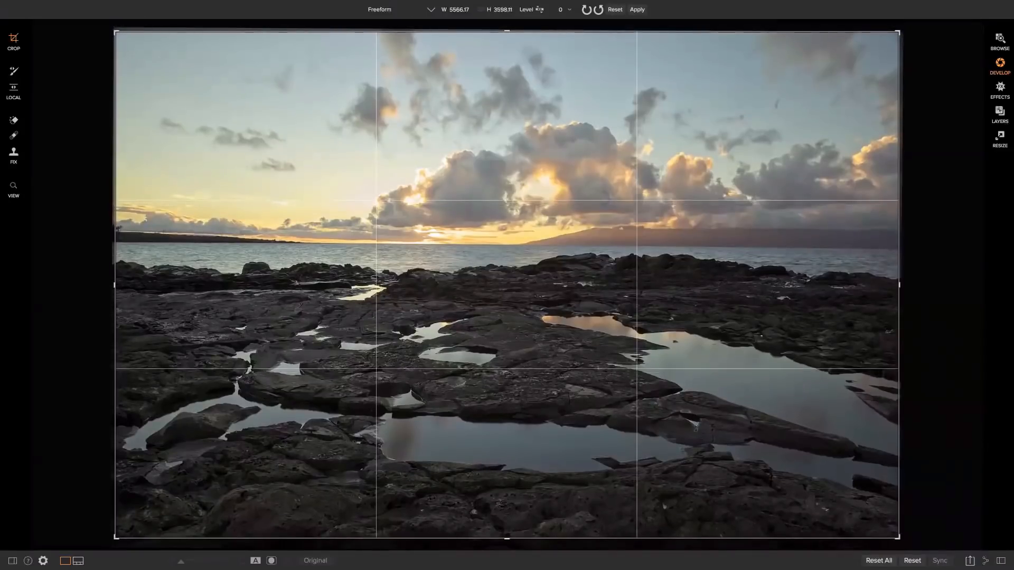
key("Return")
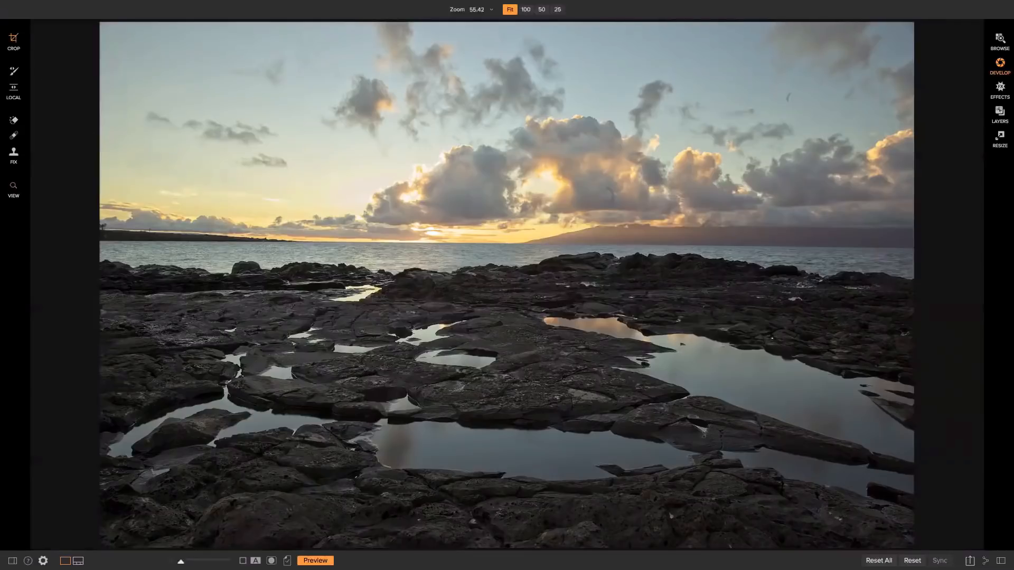
Refine the crop by pulling in the top-left and bottom-left corners, then commit.
left_click(13, 40)
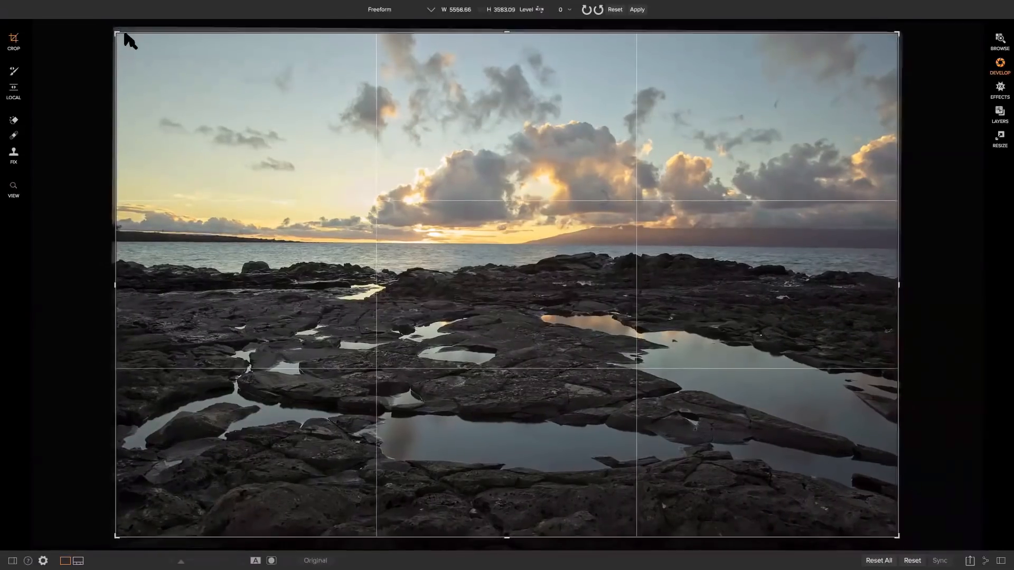
mouse_move(124, 35)
left_mouse_down()
mouse_move(153, 35)
mouse_move(116, 33)
left_mouse_up()
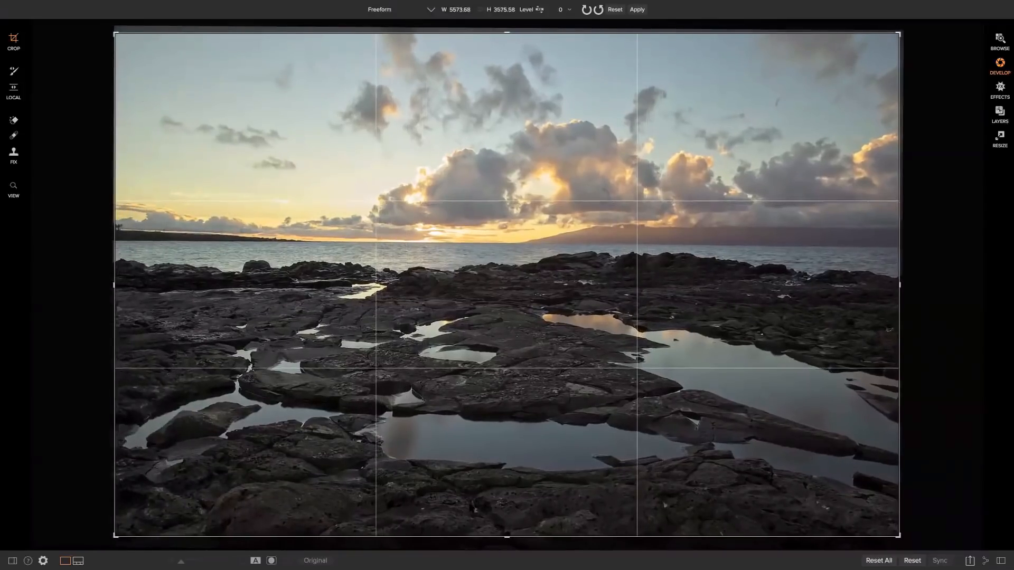
mouse_move(115, 534)
left_mouse_down()
mouse_move(166, 479)
mouse_move(141, 519)
mouse_move(116, 517)
left_mouse_up()
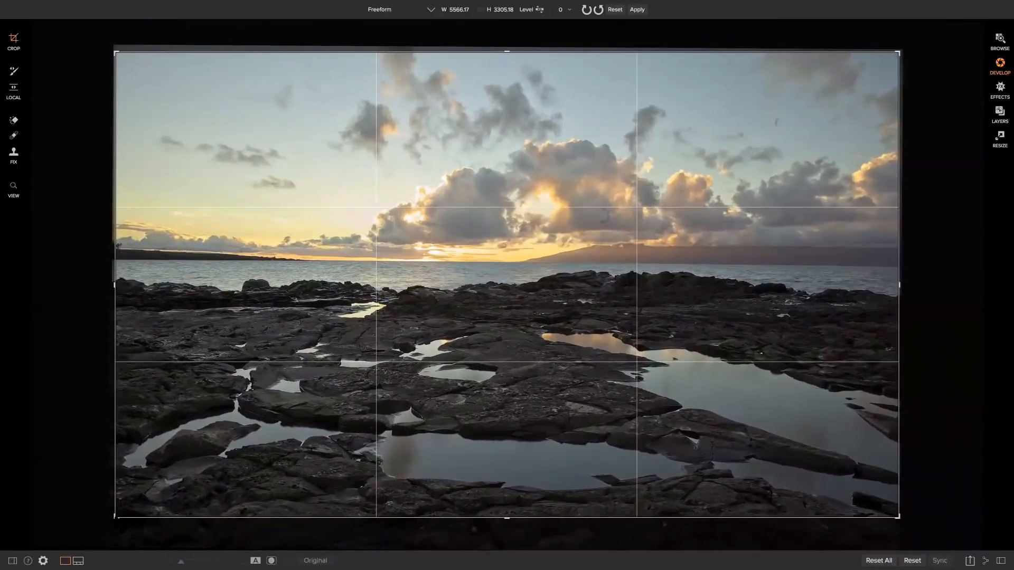
key("z")
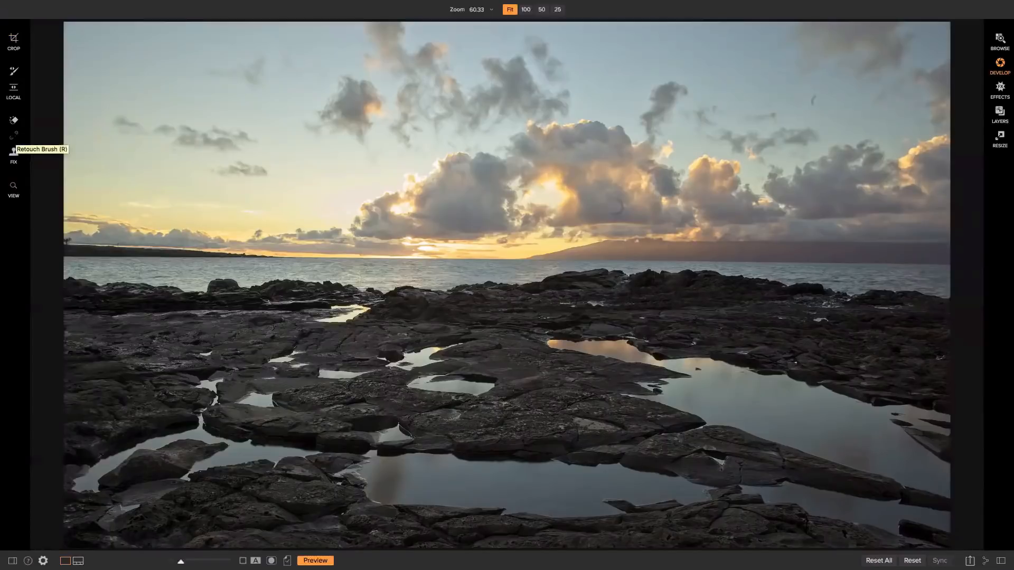
Remove the small dark spots in the clouds and sky with the Retouch Brush.
left_click(14, 135)
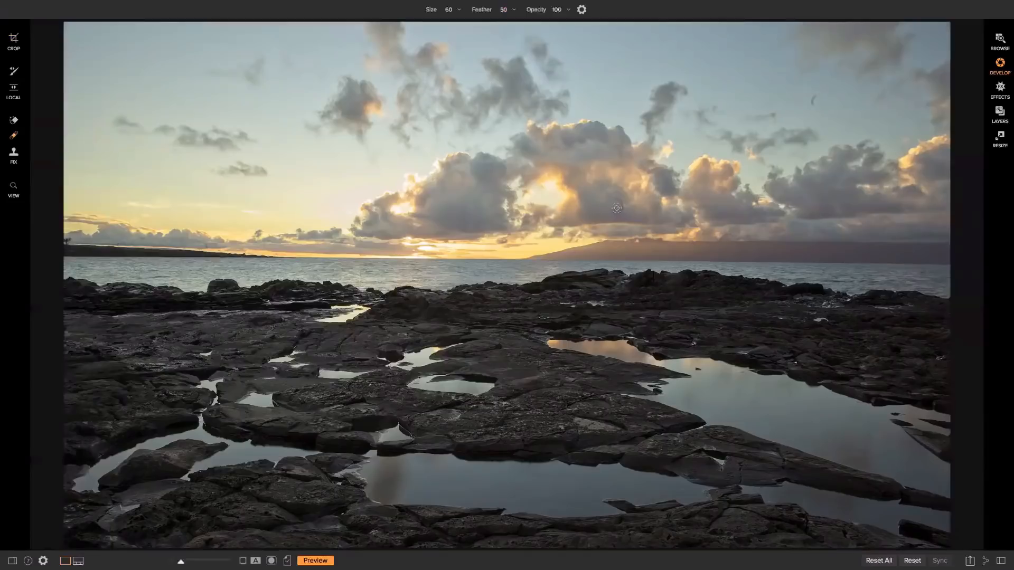
mouse_move(615, 199)
left_mouse_down()
mouse_move(625, 207)
mouse_move(614, 214)
left_mouse_up()
left_click_drag(818, 94, 811, 104)
Switch to the Perfect Eraser and settle its brush size at 100.
left_click(14, 120)
key("bracketright")
key("bracketright")
key("bracketright")
key("bracketright")
key("bracketright")
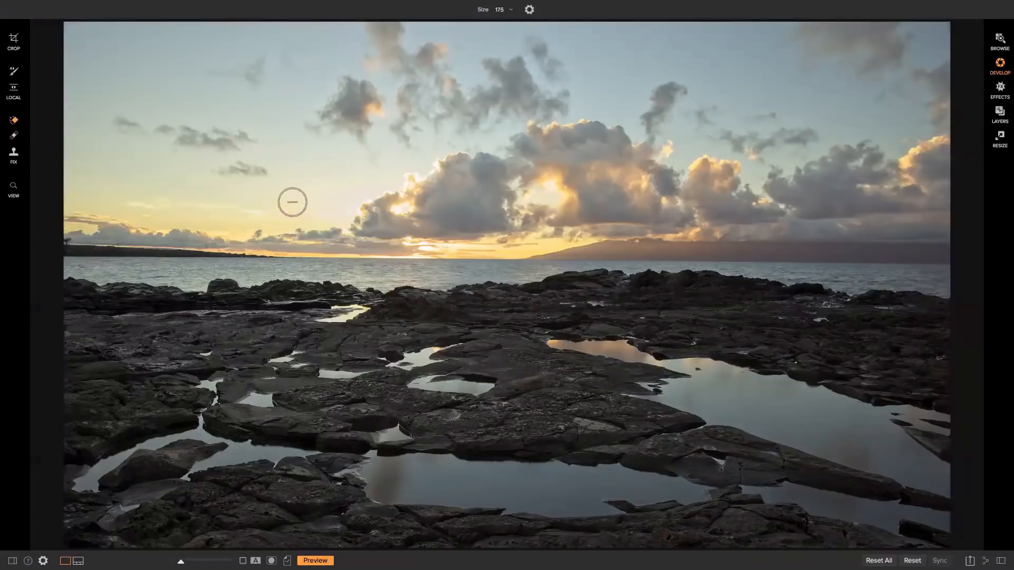
key("bracketleft")
key("bracketleft")
key("bracketleft")
key("bracketleft")
key("bracketright")
key("bracketright")
key("bracketright")
key("bracketleft")
key("bracketleft")
Erase the distraction on the wet rocks left of centre.
mouse_move(337, 307)
left_mouse_down()
mouse_move(360, 312)
mouse_move(316, 317)
mouse_move(332, 317)
left_mouse_up()
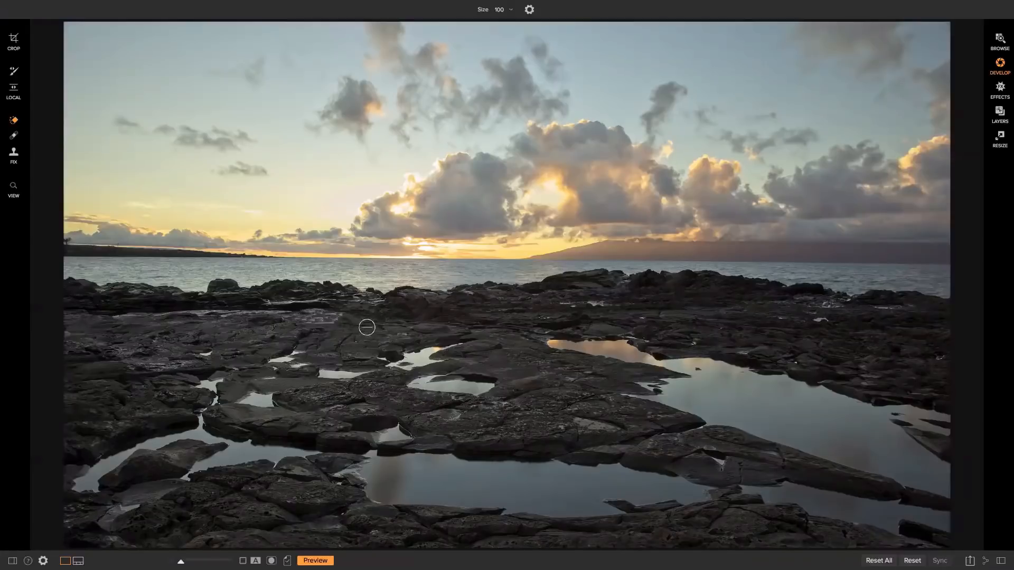
left_click_drag(370, 324, 354, 328)
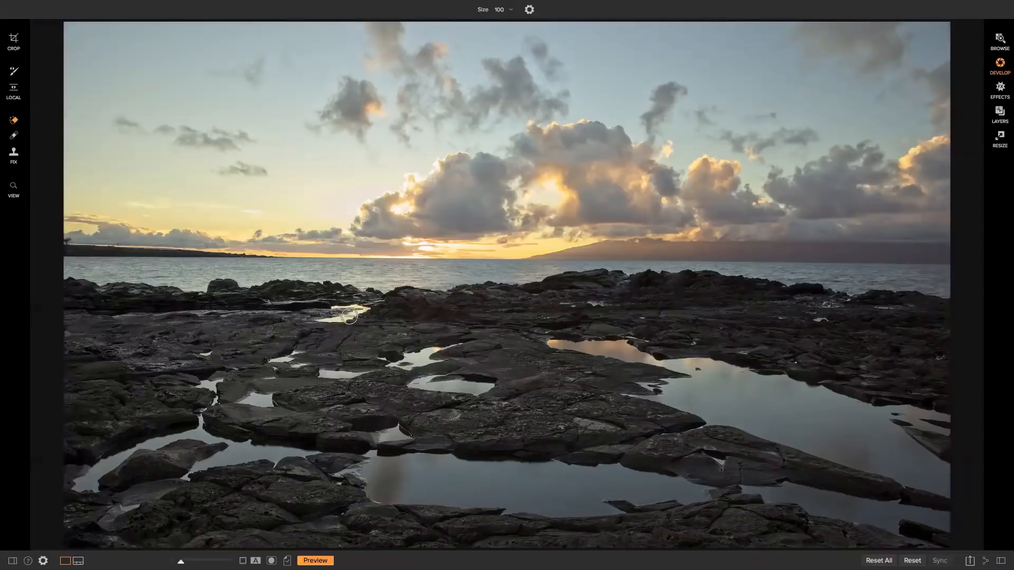
mouse_move(341, 304)
left_mouse_down()
mouse_move(331, 306)
mouse_move(366, 309)
mouse_move(320, 317)
mouse_move(342, 321)
left_mouse_up()
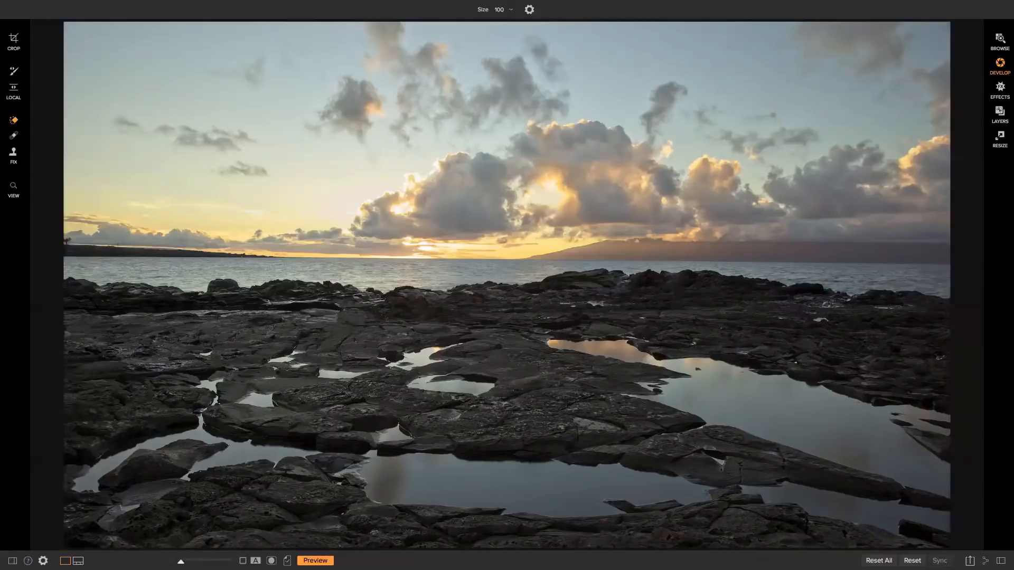
Arm the Clone Stamp and enlarge its brush to about 800.
key("s")
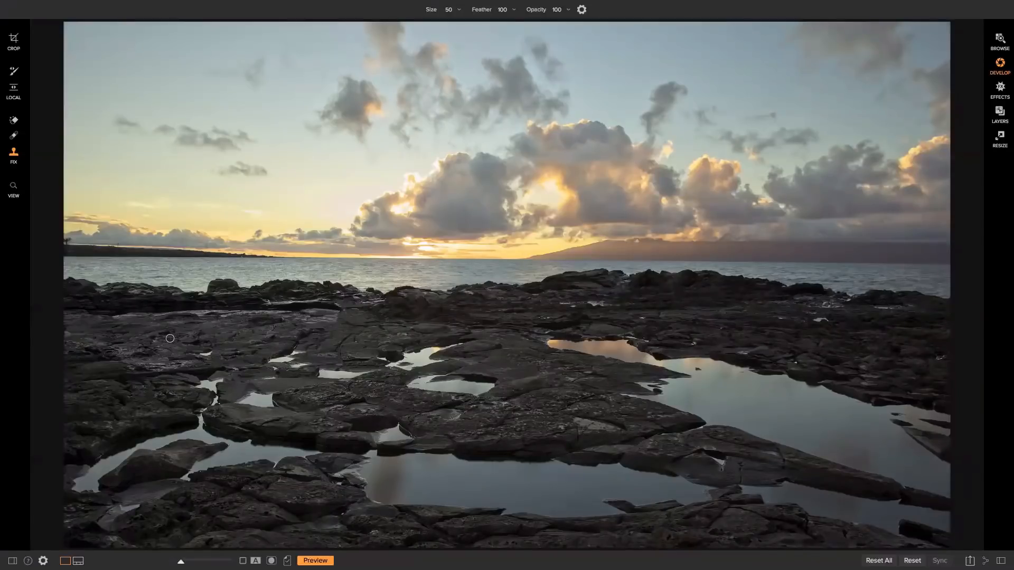
key("bracketright")
key("bracketright")
key("bracketright")
key("bracketright")
key("bracketright")
key("bracketright")
key("bracketright")
key("bracketright")
key("bracketright")
key("bracketright")
key("bracketright")
key("bracketright")
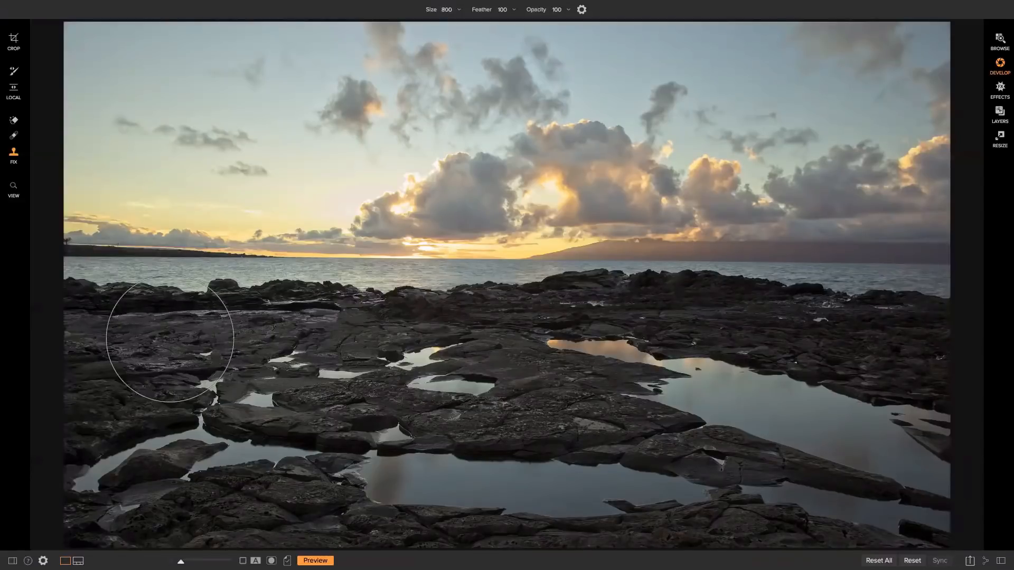
key("bracketright")
key("bracketleft")
key("bracketleft")
key("bracketleft")
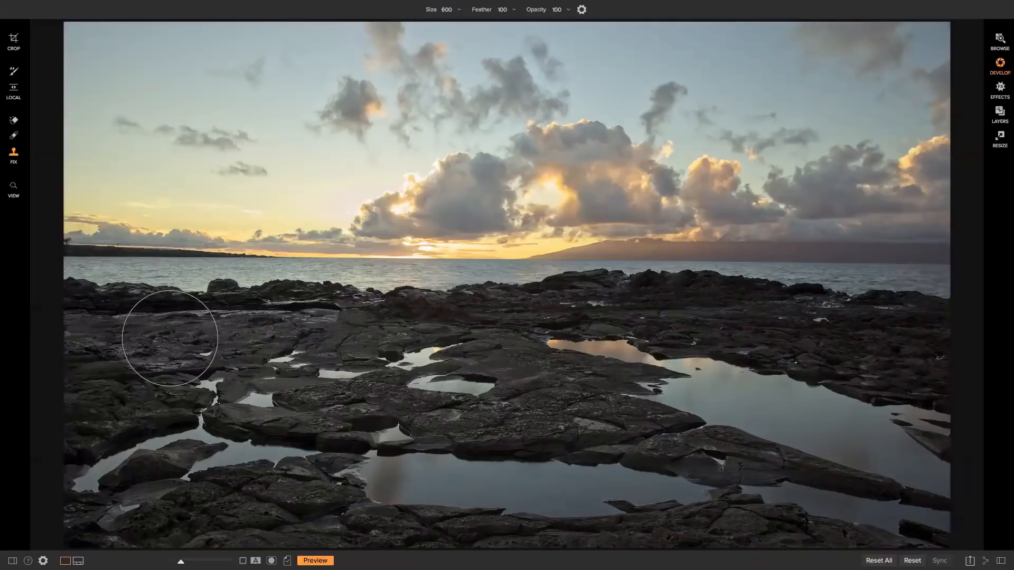
key("bracketright")
key("bracketright")
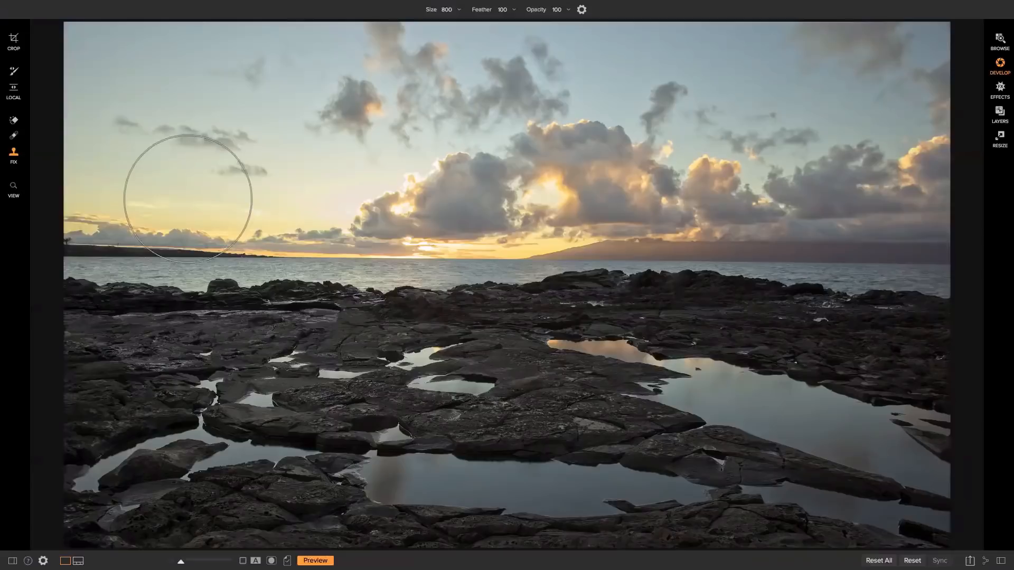
Clone over the spot at the left end of the horizon, then show the side panels.
left_click(184, 222, "alt")
left_click_drag(184, 228, 177, 294)
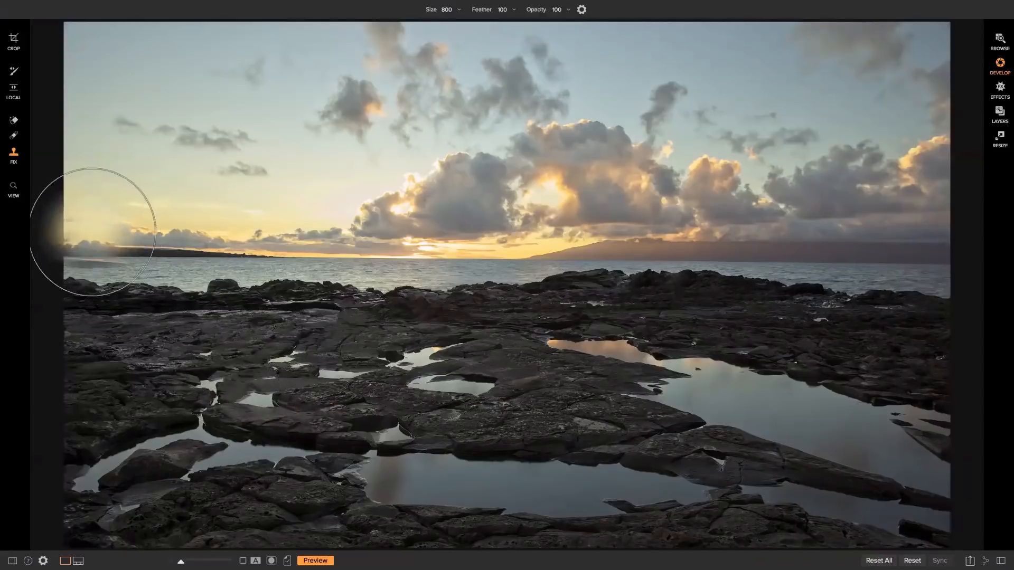
key("Tab")
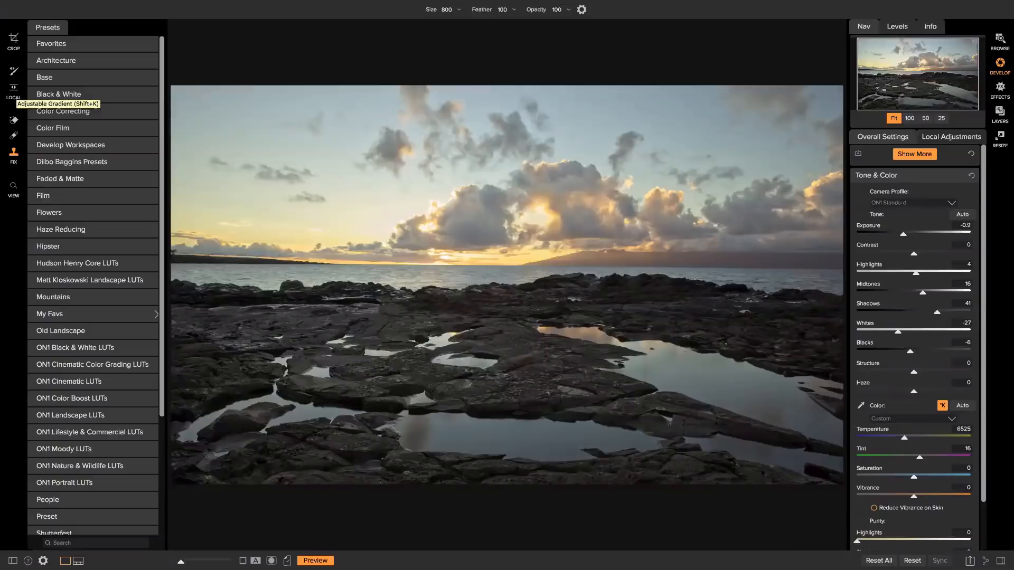
Add an Adjustable Gradient local adjustment layer to the sunset photo.
left_click(13, 87)
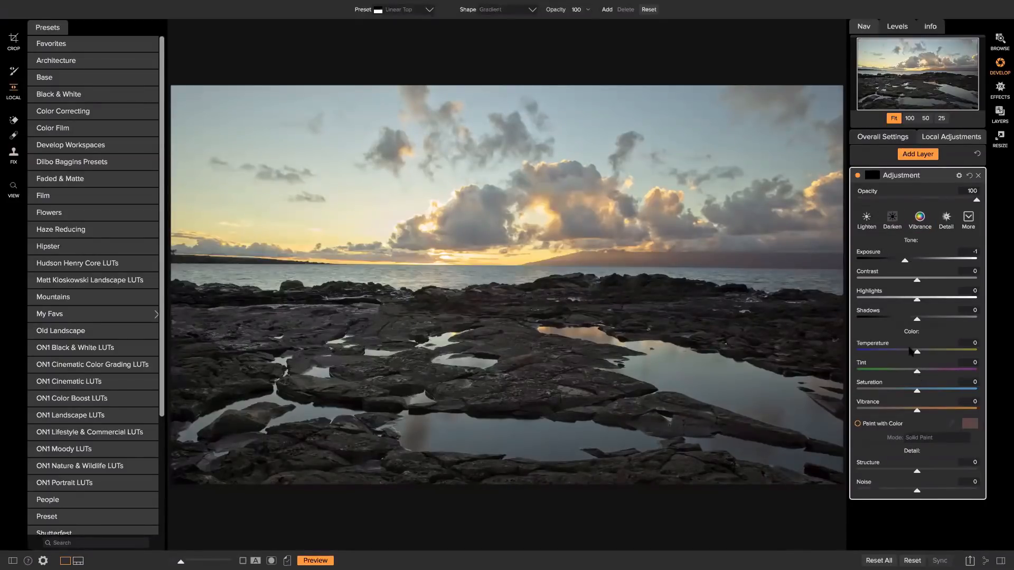
Apply the Darken preset, instead of Vibrance, to the gradient layer.
left_click(919, 221)
left_click(892, 223)
left_click(892, 218)
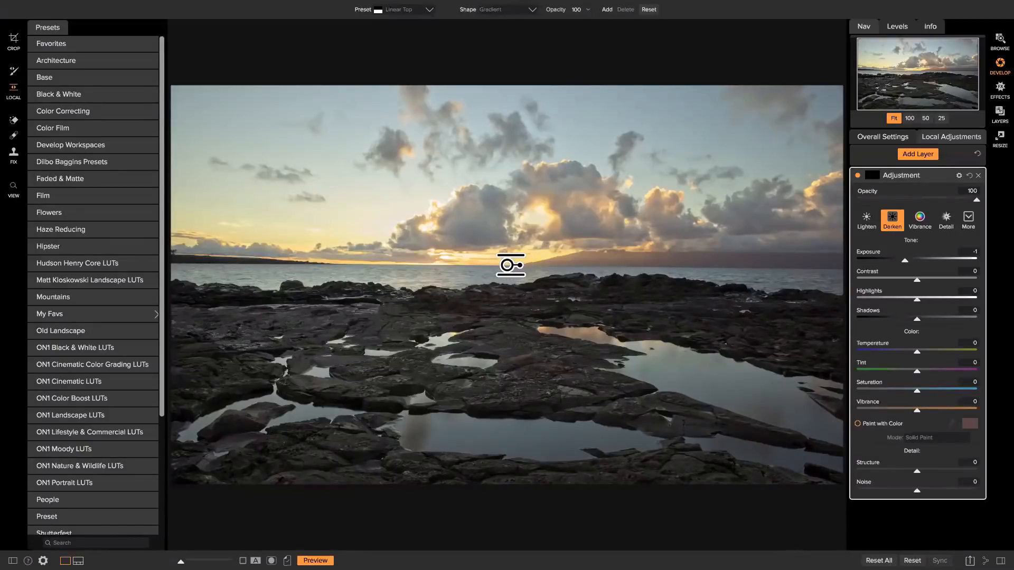
Place the gradient on the horizon at -1.2 exposure, widen its feather and nudge it up.
left_click(502, 265)
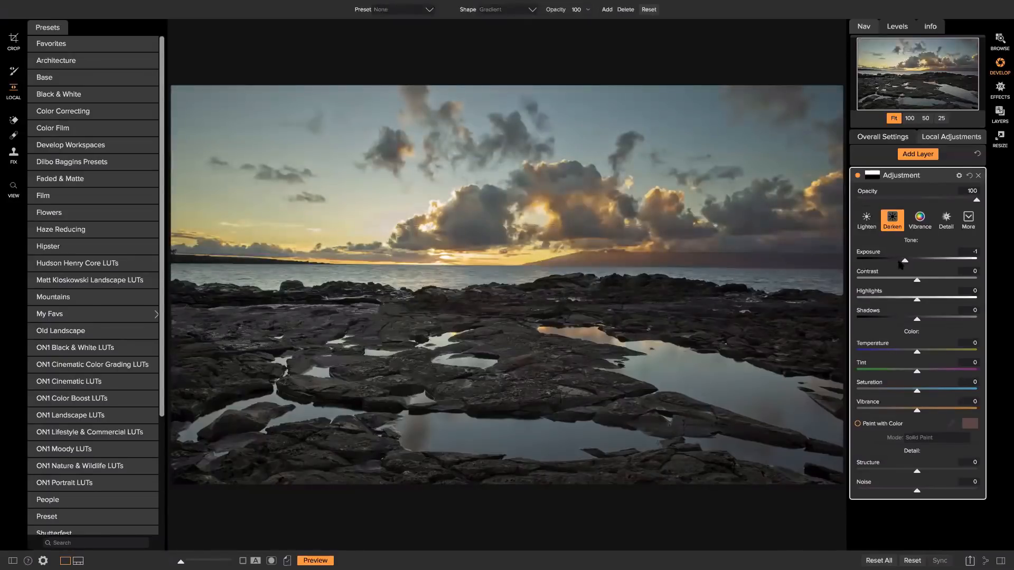
mouse_move(901, 264)
left_mouse_down()
mouse_move(888, 263)
mouse_move(902, 262)
left_mouse_up()
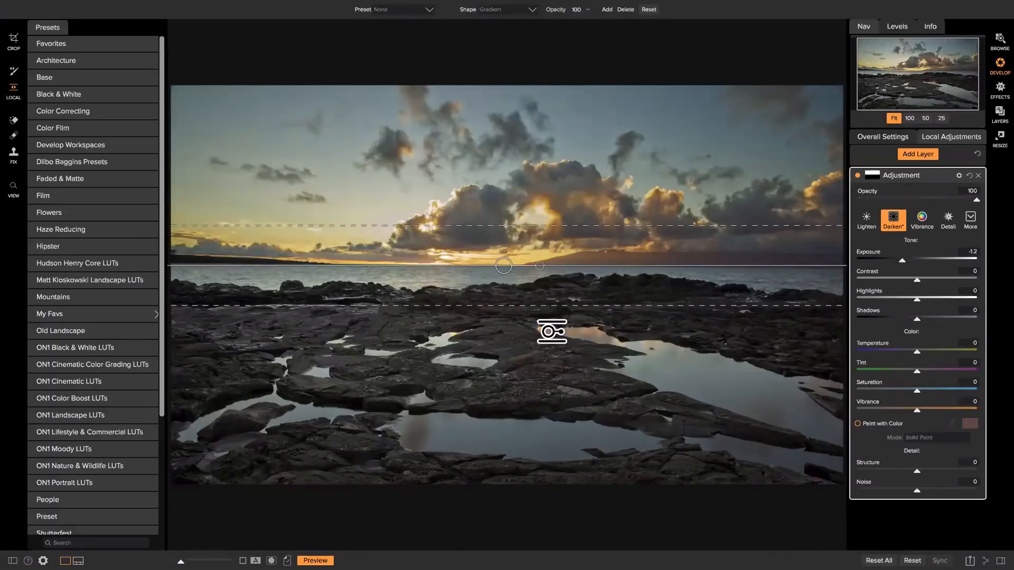
left_click_drag(530, 227, 532, 206)
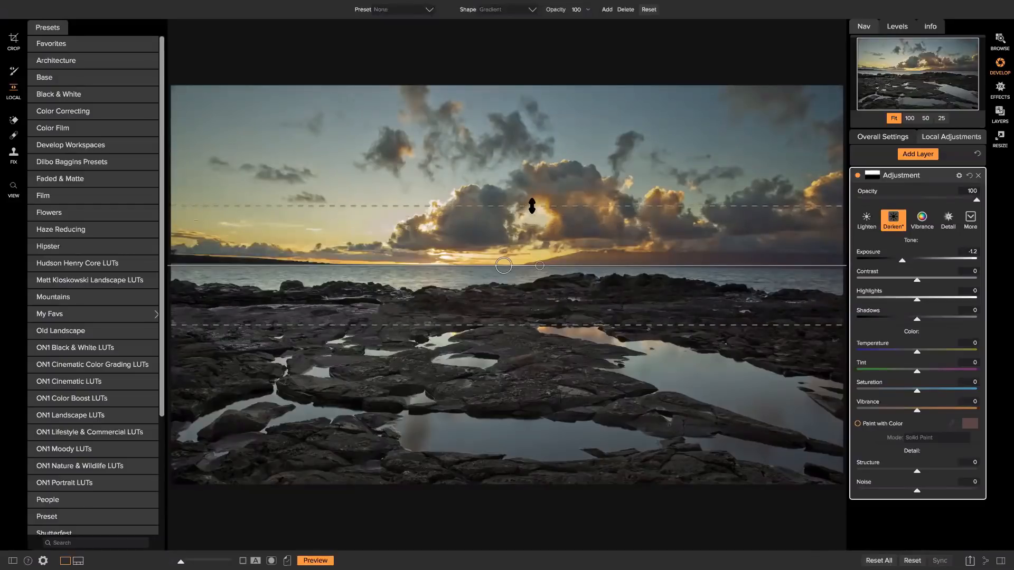
mouse_move(507, 254)
left_mouse_down()
mouse_move(516, 220)
mouse_move(514, 241)
left_mouse_up()
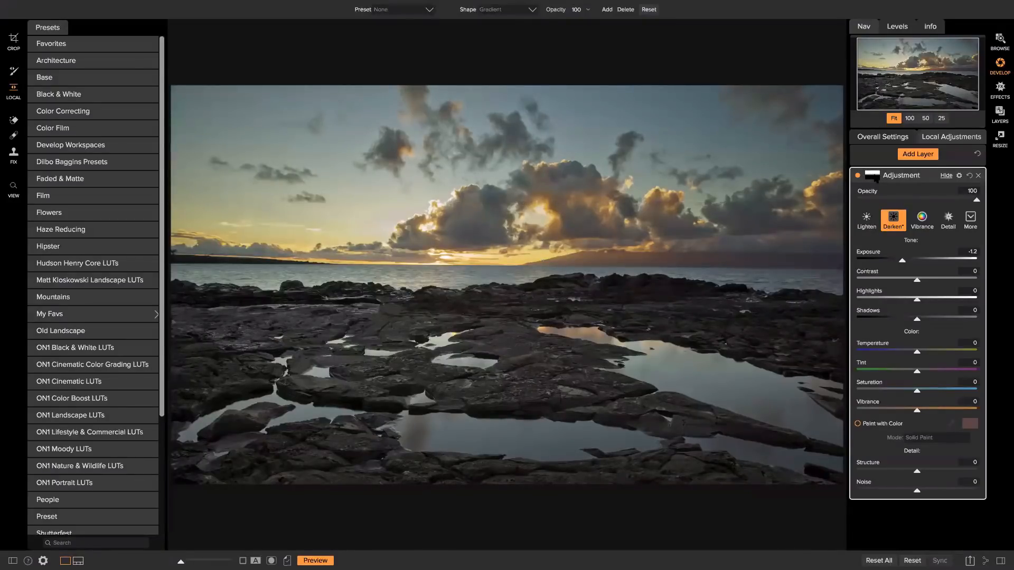
left_click(875, 176)
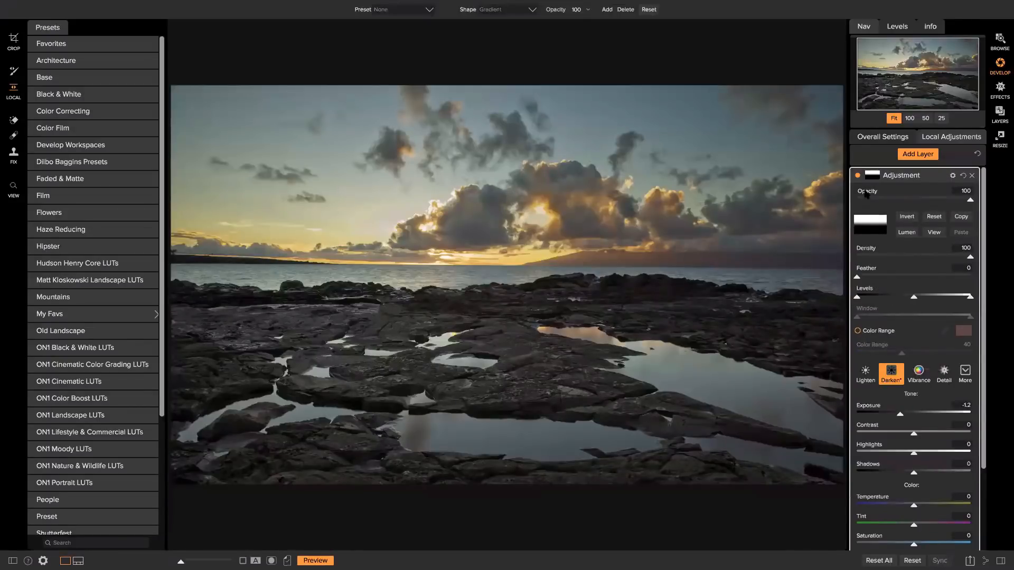
left_click(873, 178)
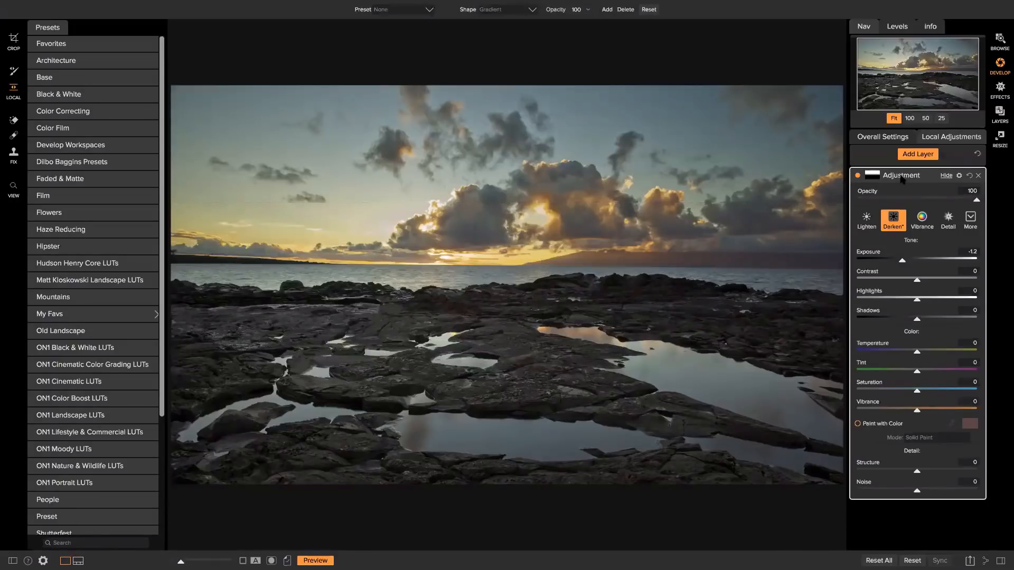
Give the gradient a Temperature of 9 and widen its feather slightly.
left_click_drag(901, 260, 903, 259)
left_click_drag(922, 354, 925, 355)
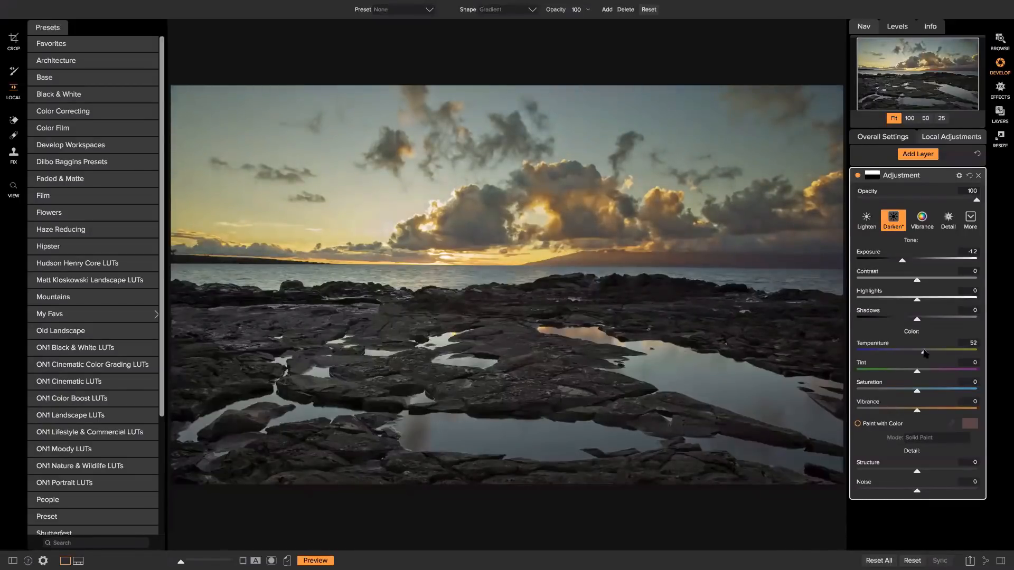
left_click_drag(920, 353, 919, 355)
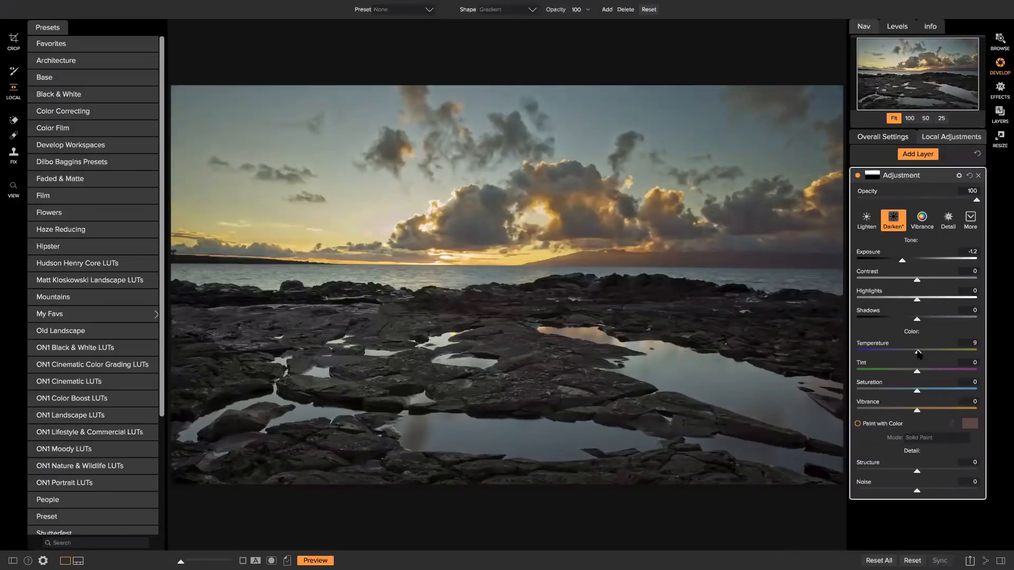
mouse_move(681, 319)
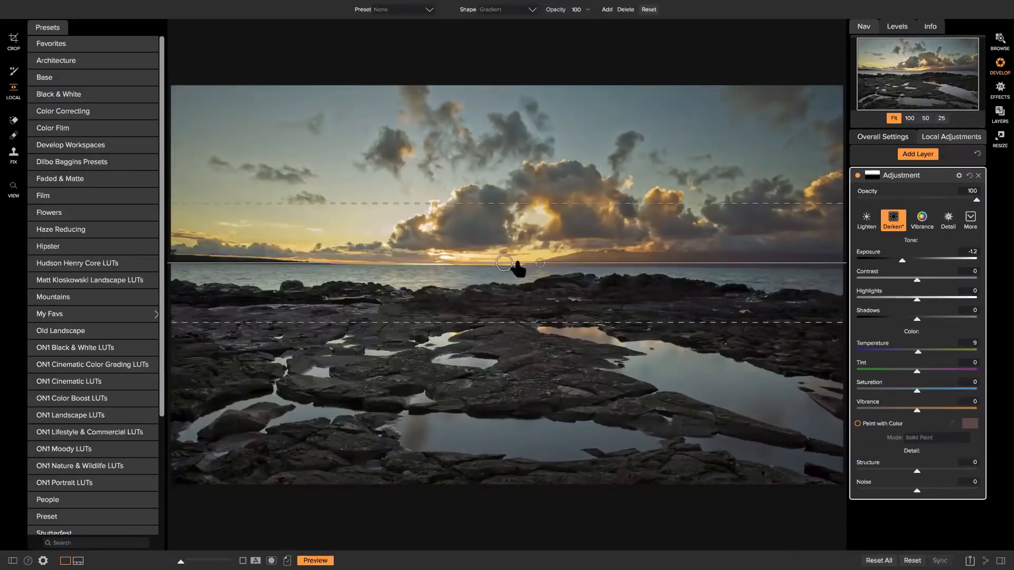
left_click_drag(533, 202, 535, 195)
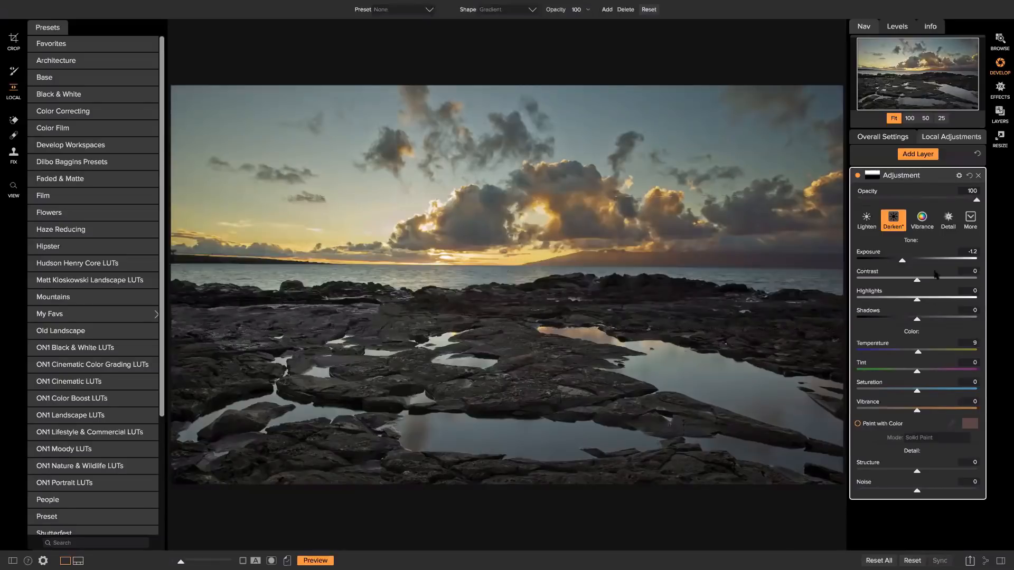
Rename the gradient layer 'Sun RAy-Adjustment' and arm the Adjustment Brush.
double_click(898, 177)
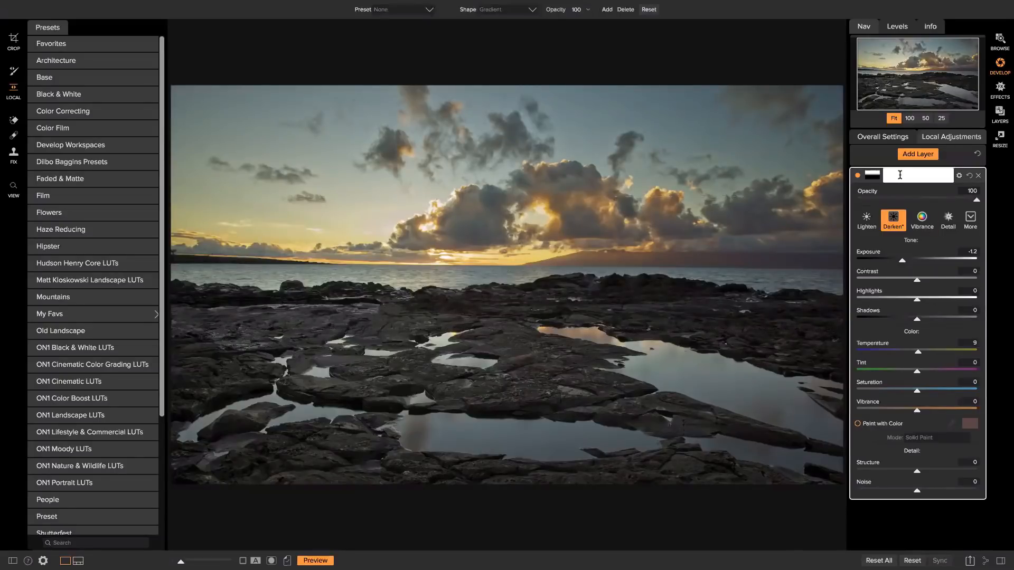
type("Sun DA")
key("Return")
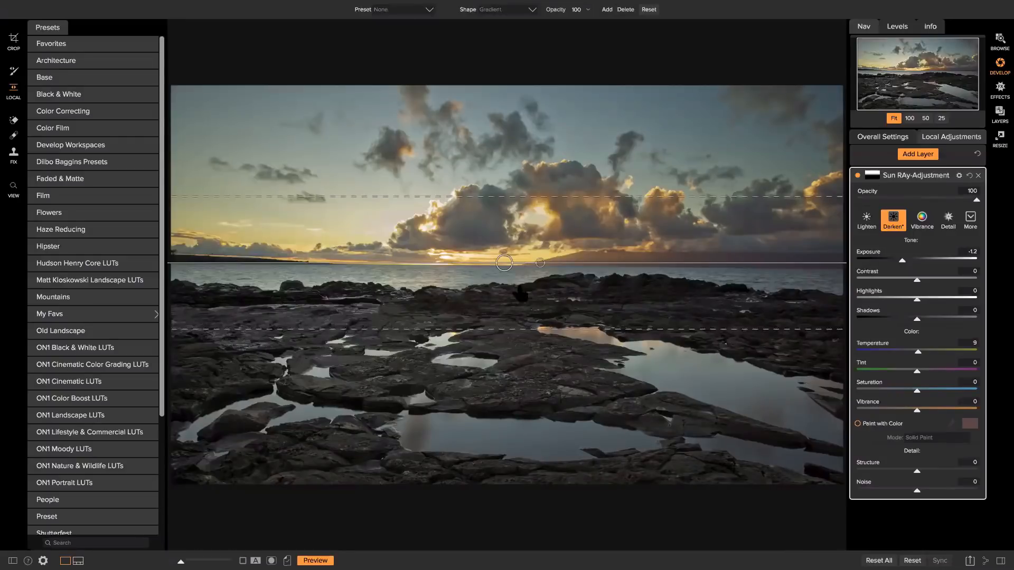
left_click(14, 71)
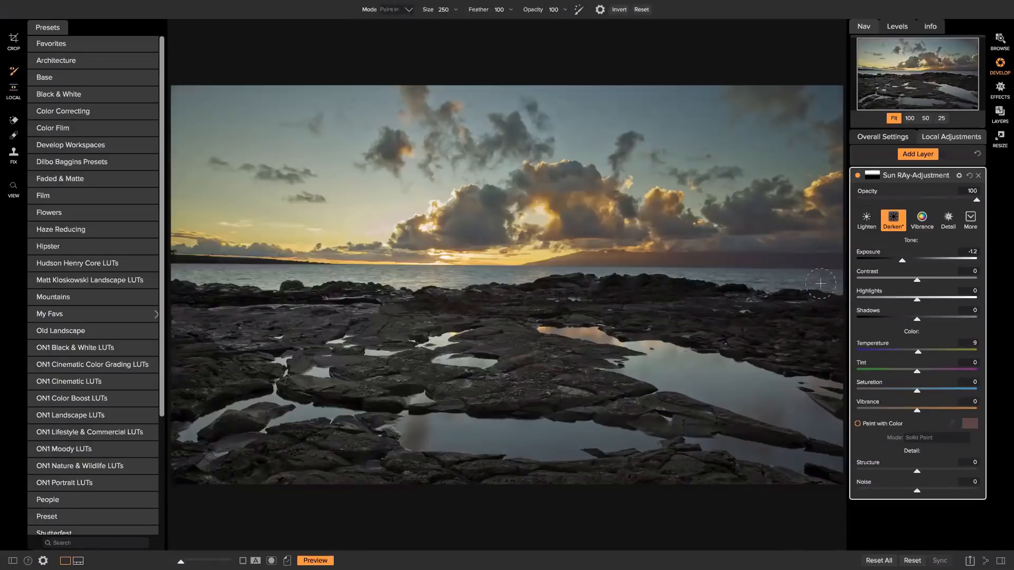
Paint darkening along the right horizon, then erase the excess from the horizon band and clouds.
mouse_move(754, 275)
left_mouse_down()
mouse_move(810, 272)
mouse_move(667, 266)
mouse_move(822, 269)
mouse_move(655, 242)
mouse_move(784, 244)
mouse_move(785, 252)
mouse_move(649, 251)
left_mouse_up()
left_click_drag(581, 248, 736, 262)
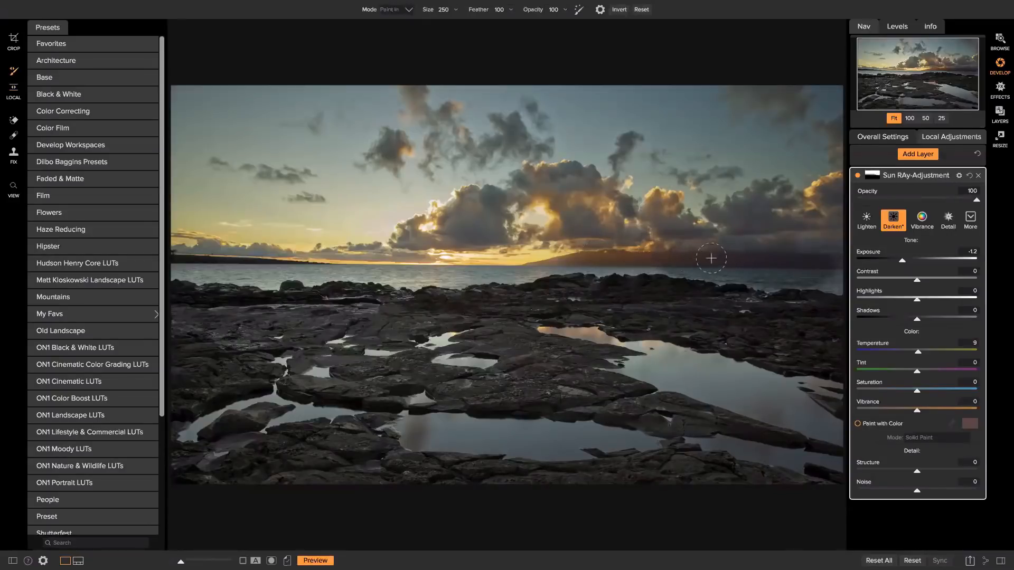
left_click(397, 9)
left_click(393, 25)
mouse_move(707, 273)
left_mouse_down()
mouse_move(588, 266)
mouse_move(827, 272)
left_mouse_up()
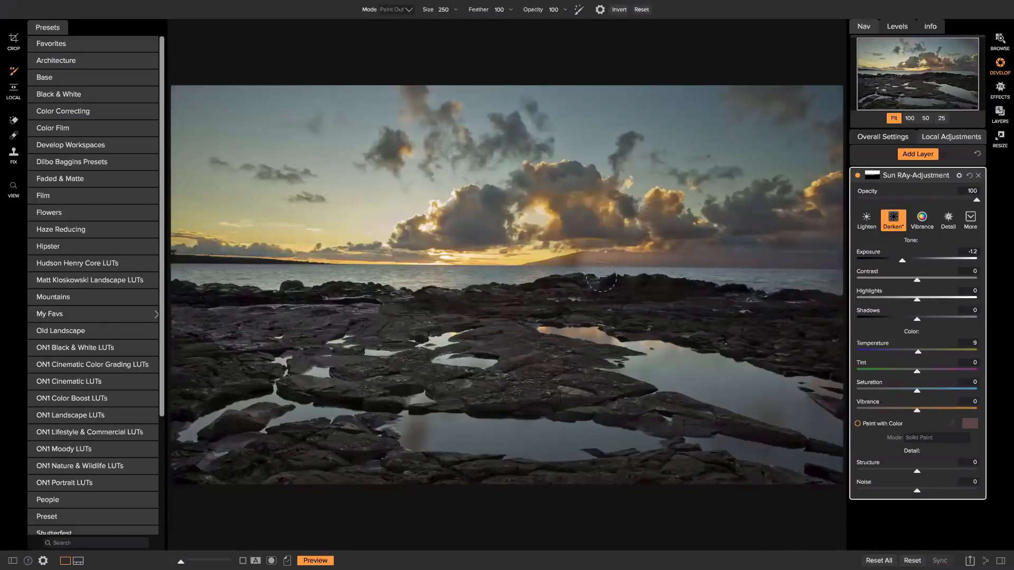
left_click_drag(579, 256, 829, 254)
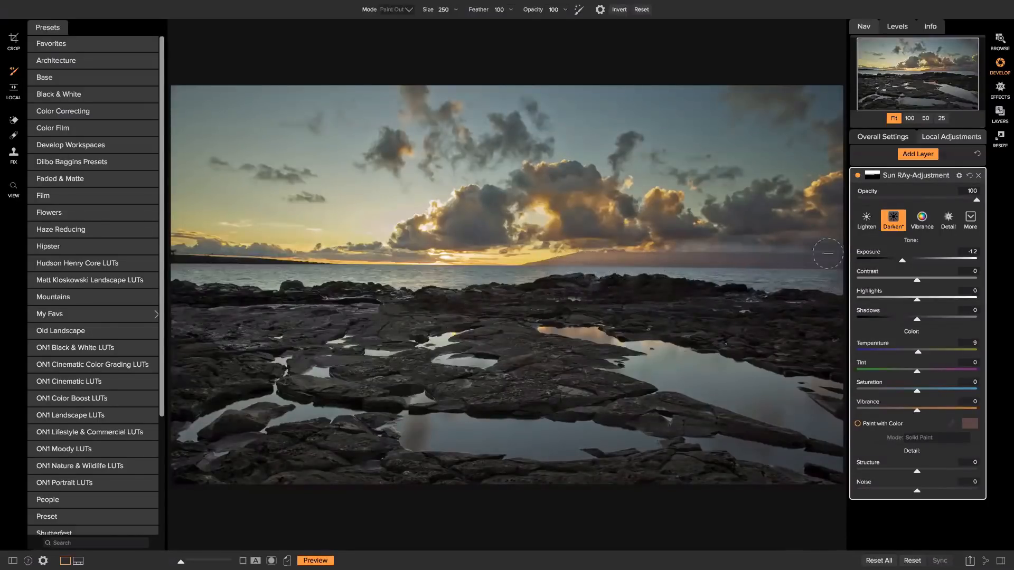
mouse_move(765, 246)
left_mouse_down()
mouse_move(720, 242)
mouse_move(642, 273)
left_mouse_up()
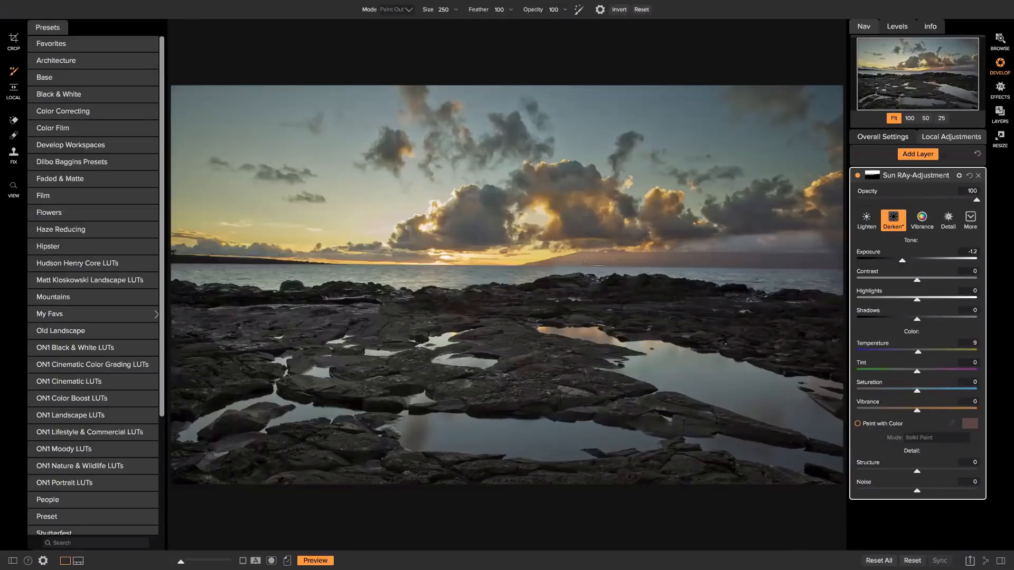
mouse_move(626, 245)
left_mouse_down()
mouse_move(715, 229)
mouse_move(719, 237)
mouse_move(680, 247)
left_mouse_up()
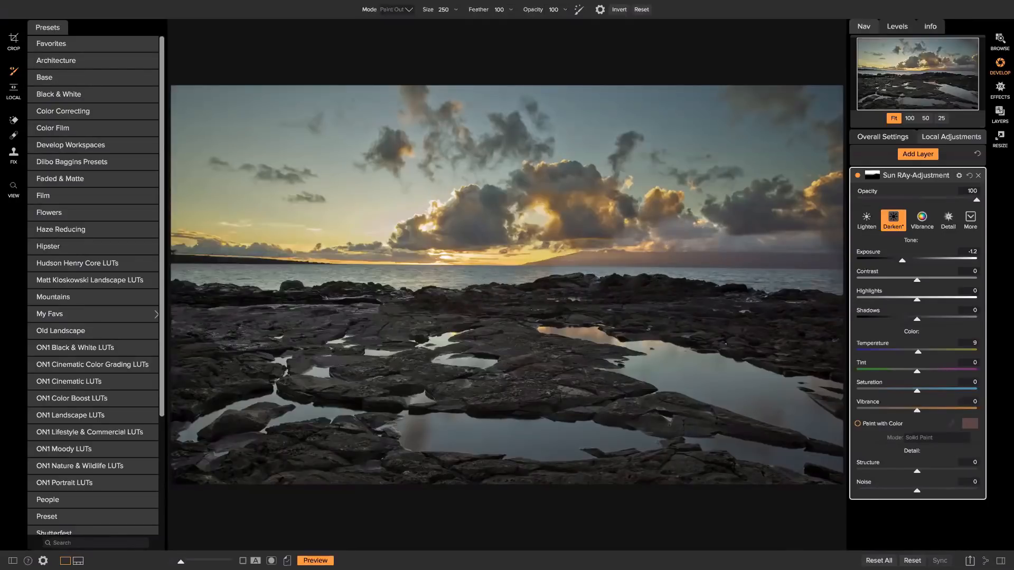
Return to Paint In at about 55 opacity and darken the horizon sky toward the right.
left_click(395, 11)
left_click(393, 30)
left_click(565, 10)
left_click_drag(559, 20, 534, 21)
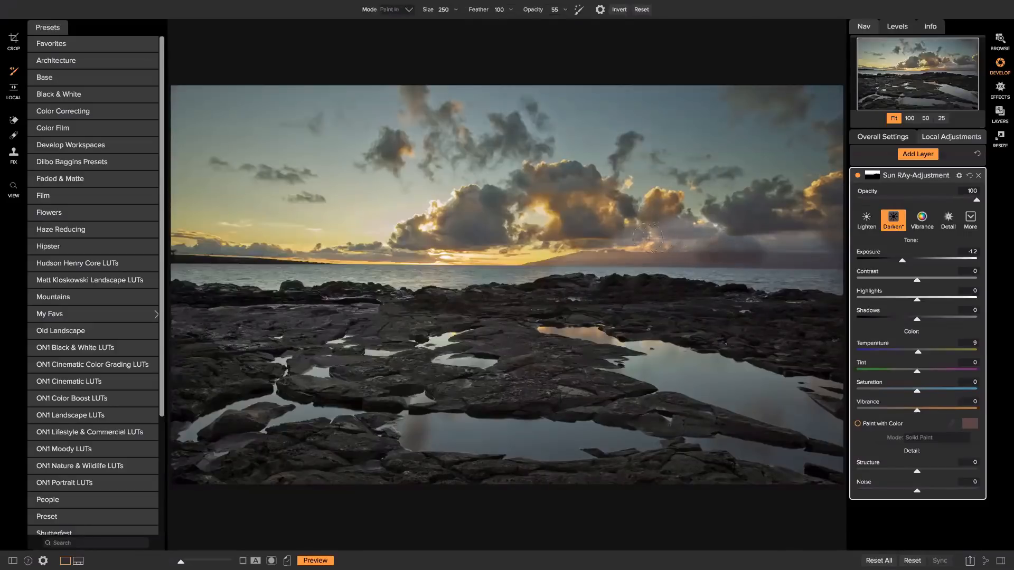
mouse_move(789, 241)
left_mouse_down()
mouse_move(766, 257)
mouse_move(552, 251)
mouse_move(573, 245)
left_mouse_up()
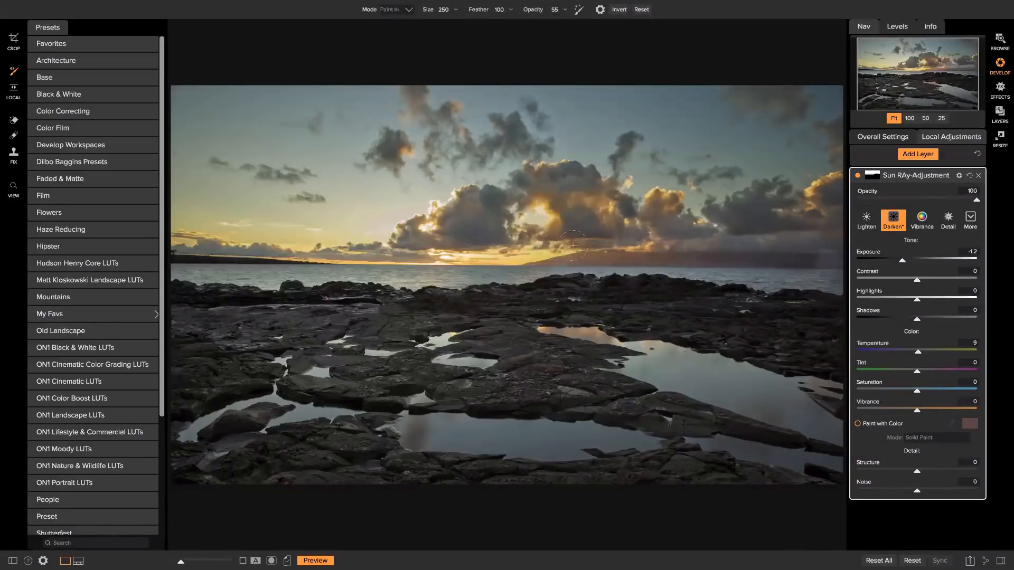
mouse_move(692, 240)
left_mouse_down()
mouse_move(848, 242)
mouse_move(777, 254)
mouse_move(810, 251)
left_mouse_up()
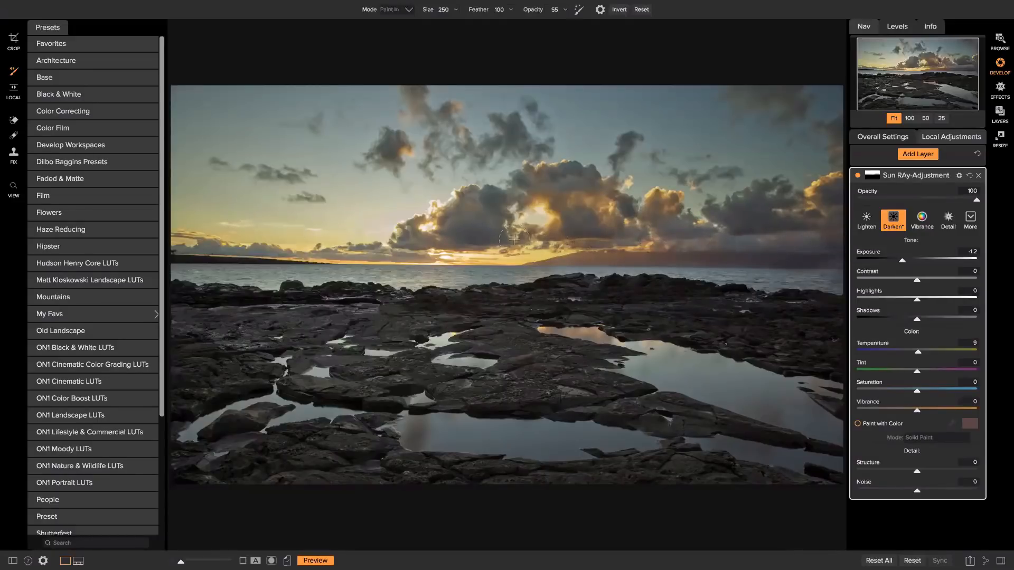
left_click(920, 157)
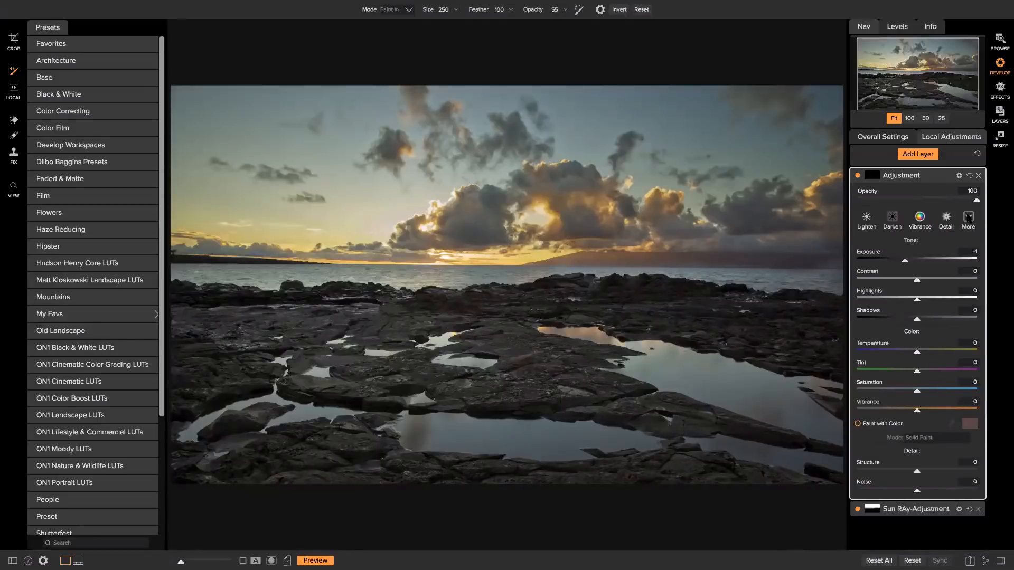
left_click(968, 218)
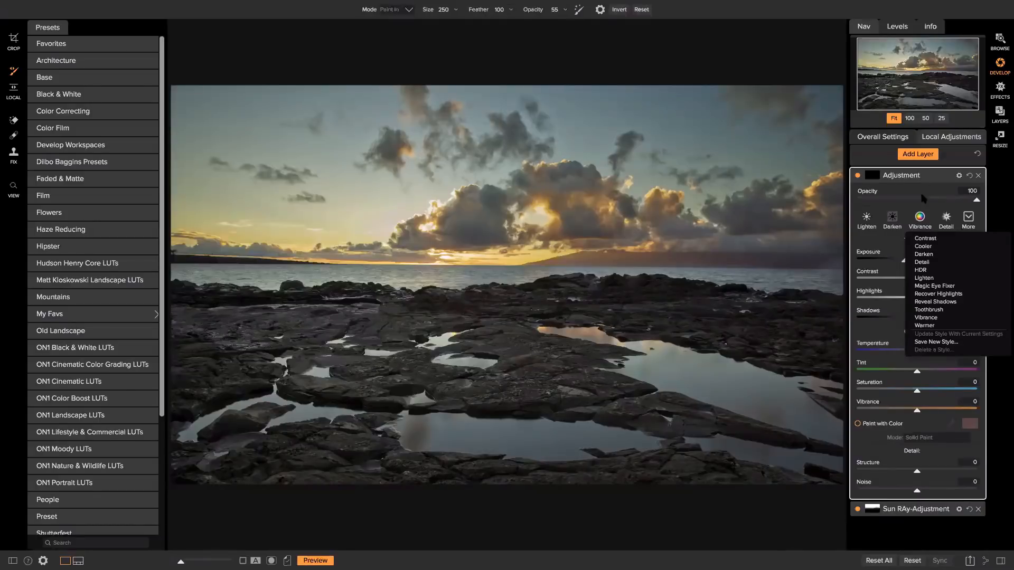
left_click(866, 218)
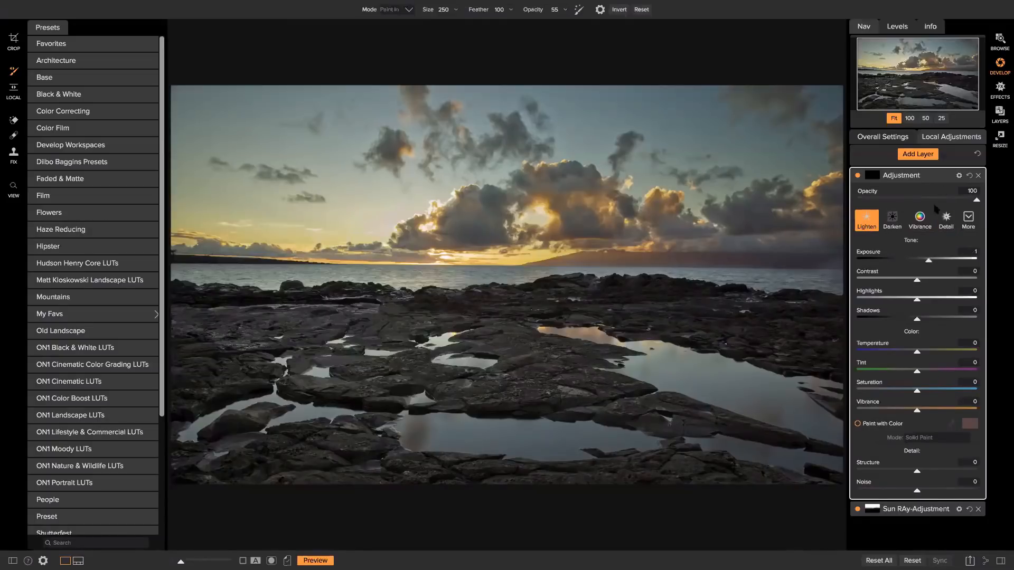
mouse_move(883, 185)
mouse_move(796, 255)
left_mouse_down()
mouse_move(377, 220)
mouse_move(727, 248)
mouse_move(605, 183)
mouse_move(478, 165)
mouse_move(571, 147)
mouse_move(616, 200)
left_mouse_up()
mouse_move(673, 144)
left_mouse_down()
mouse_move(691, 200)
mouse_move(819, 126)
mouse_move(756, 151)
mouse_move(750, 166)
mouse_move(785, 227)
left_mouse_up()
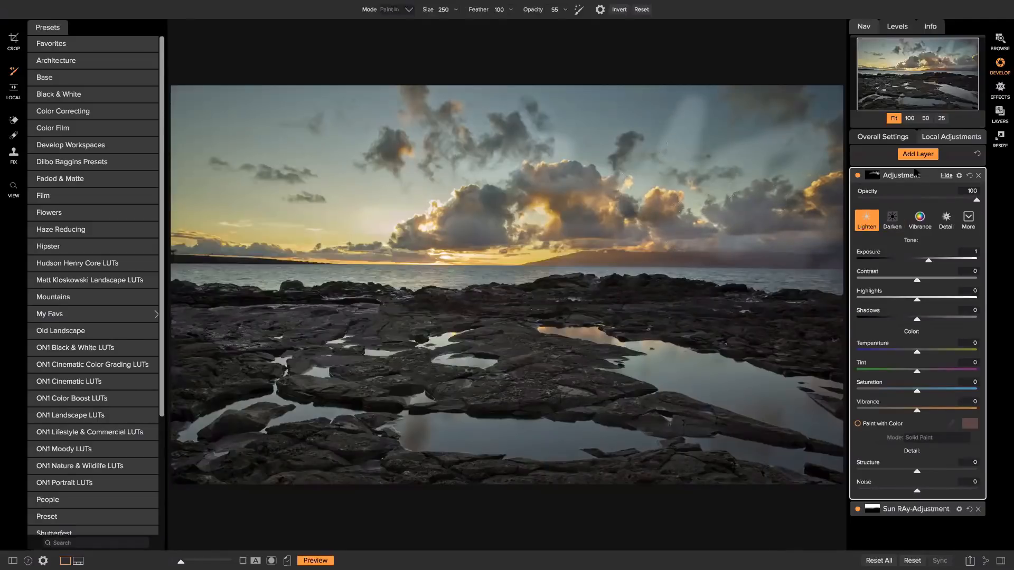
left_click(979, 176)
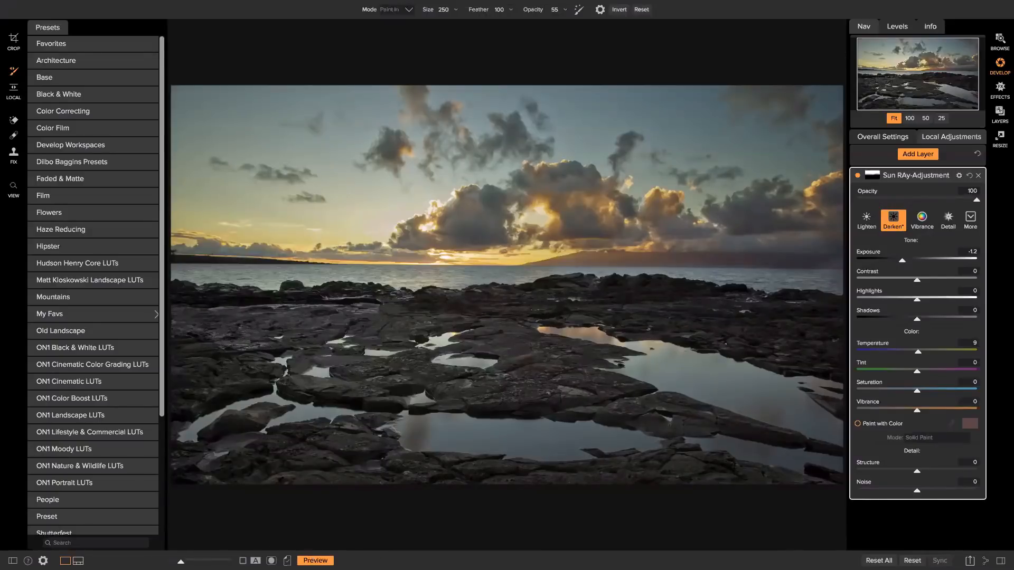
Compare the edit against the original, then show the folder's filmstrip below the photo.
left_click(315, 560)
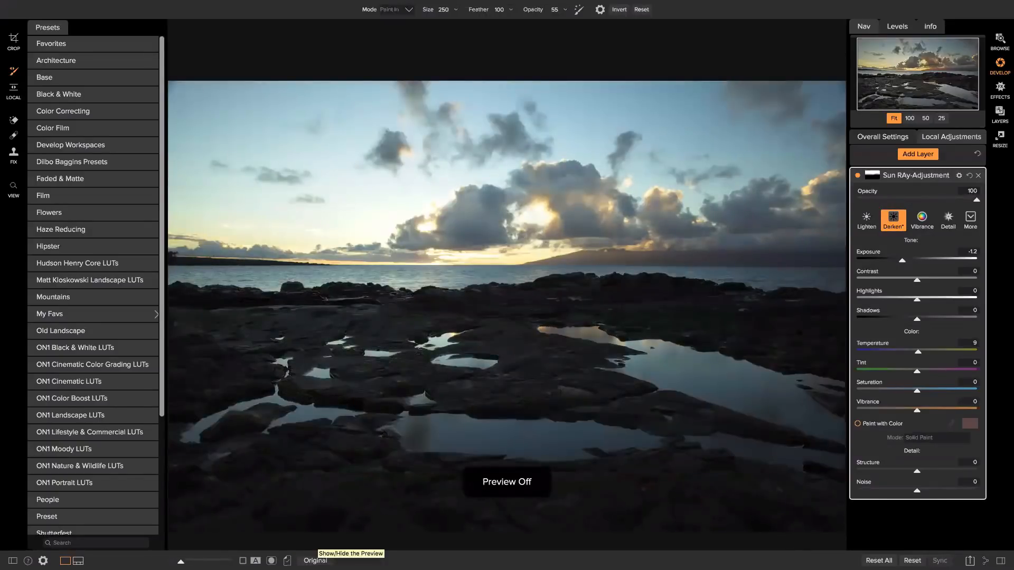
left_click(316, 560)
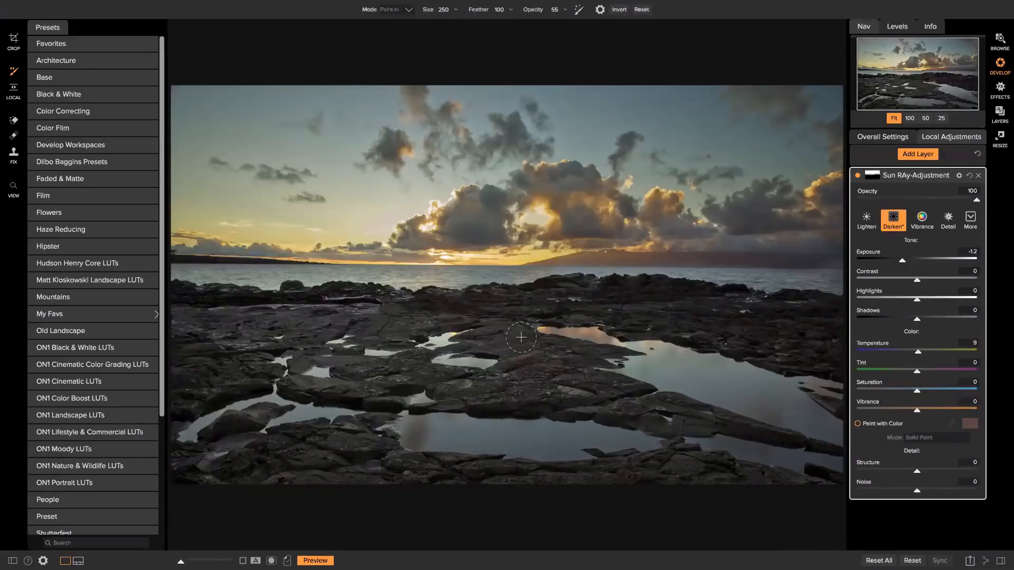
key("ctrl+shift+f")
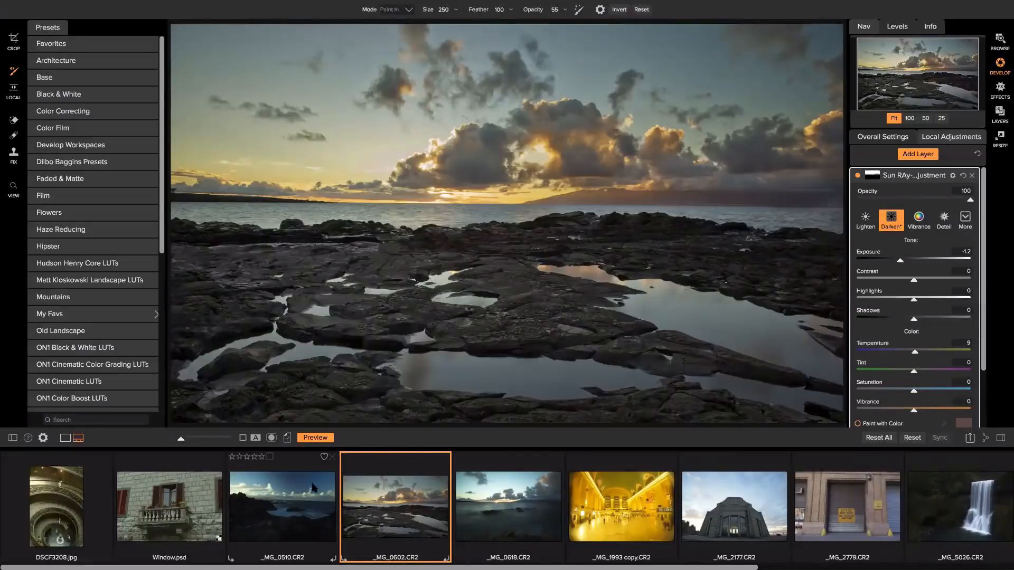
Add _MG_0510 to the selection with _MG_0602, view it, then return to the _MG_0602 sunset.
left_click(295, 484, "ctrl")
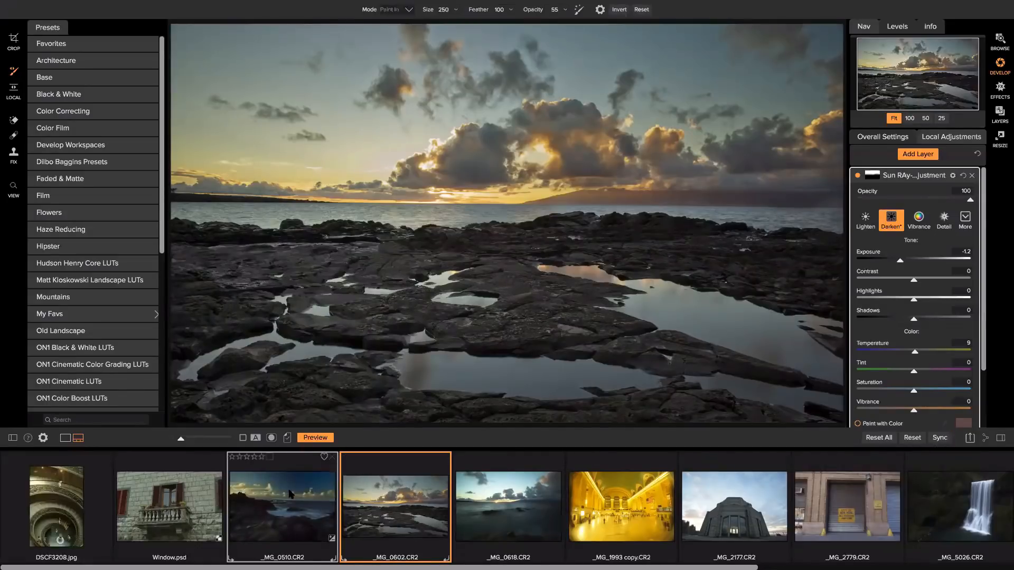
left_click(244, 504)
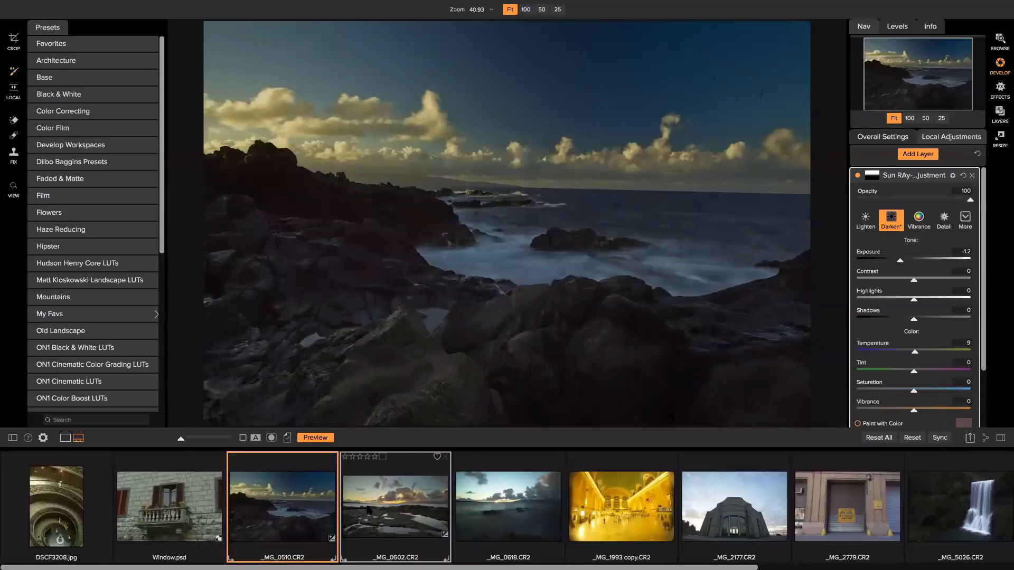
left_click(368, 510)
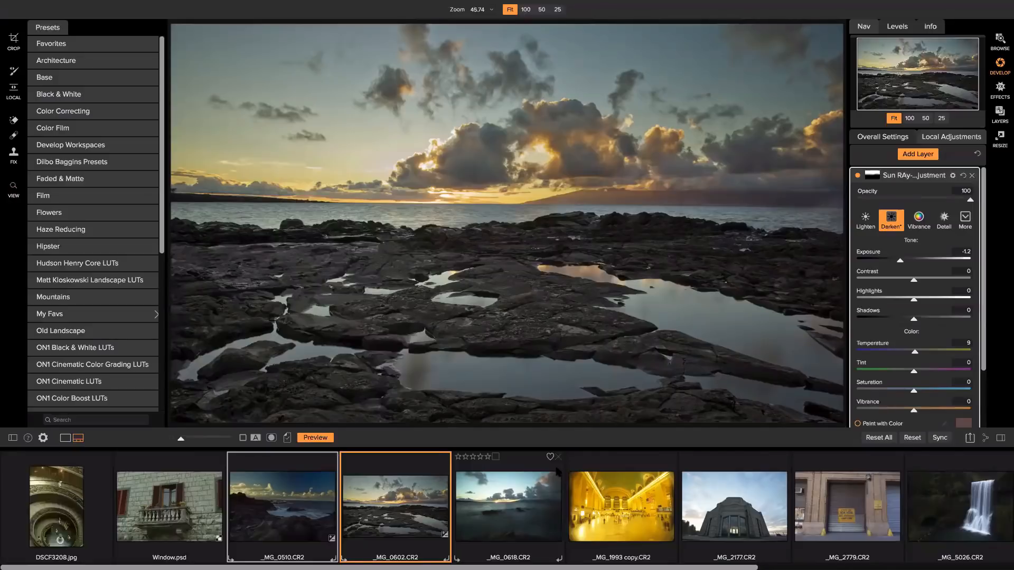
scroll(553, 471, "right", 1)
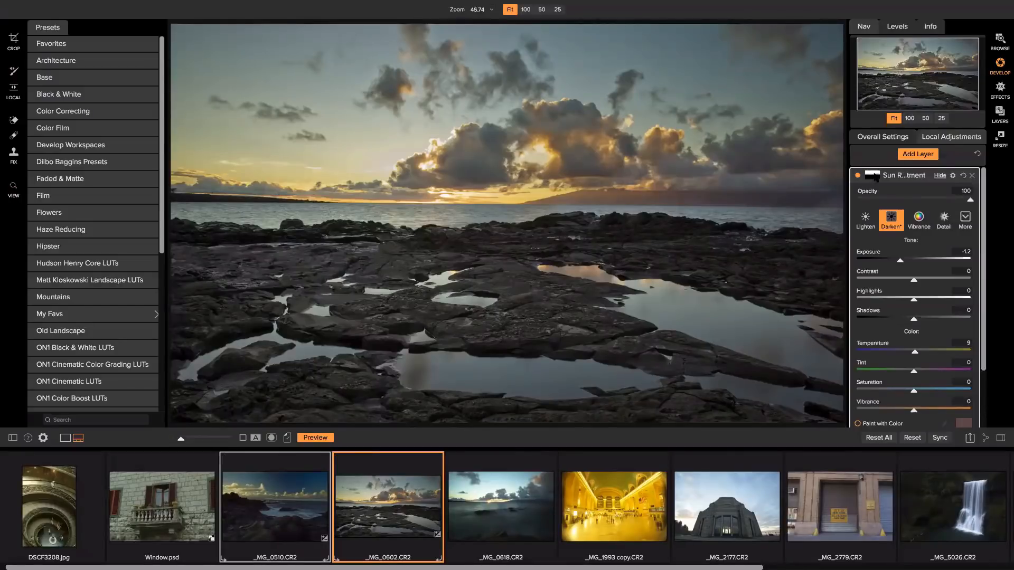
scroll(874, 181, "down", 3)
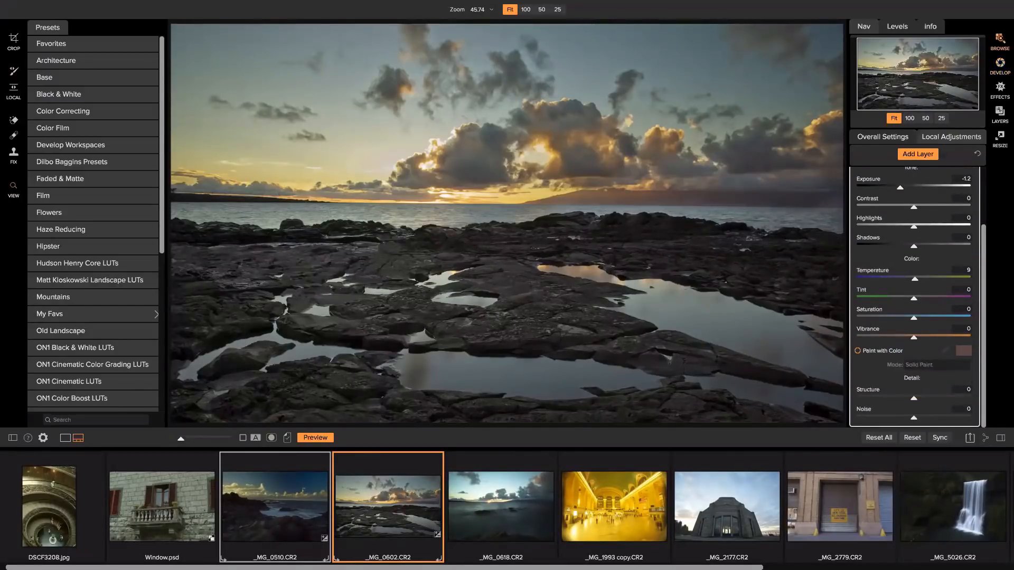
In Browse, navigate to Demo Photos > HDR > Pier and select all three pier exposures.
left_click(1000, 41)
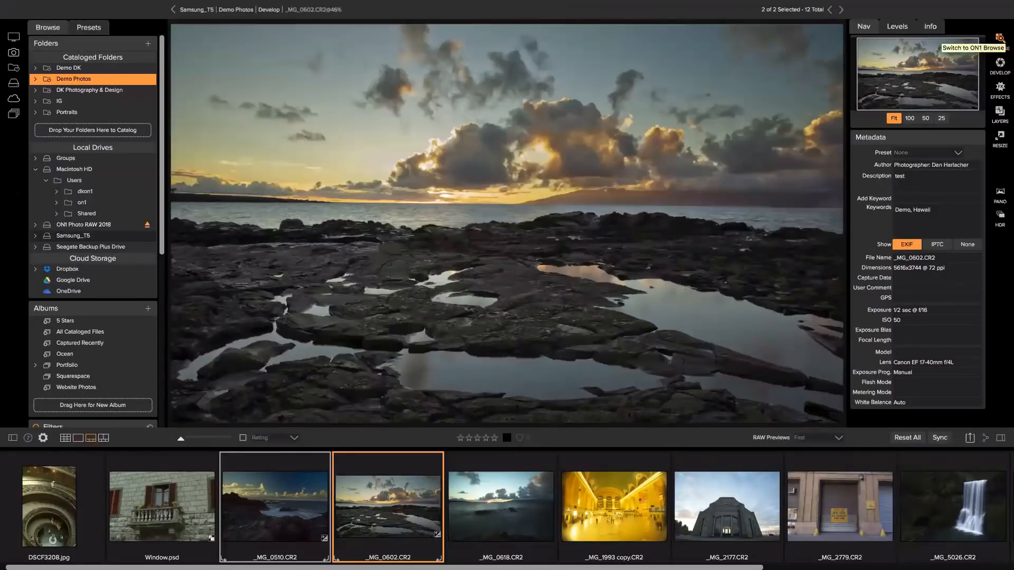
double_click(385, 386)
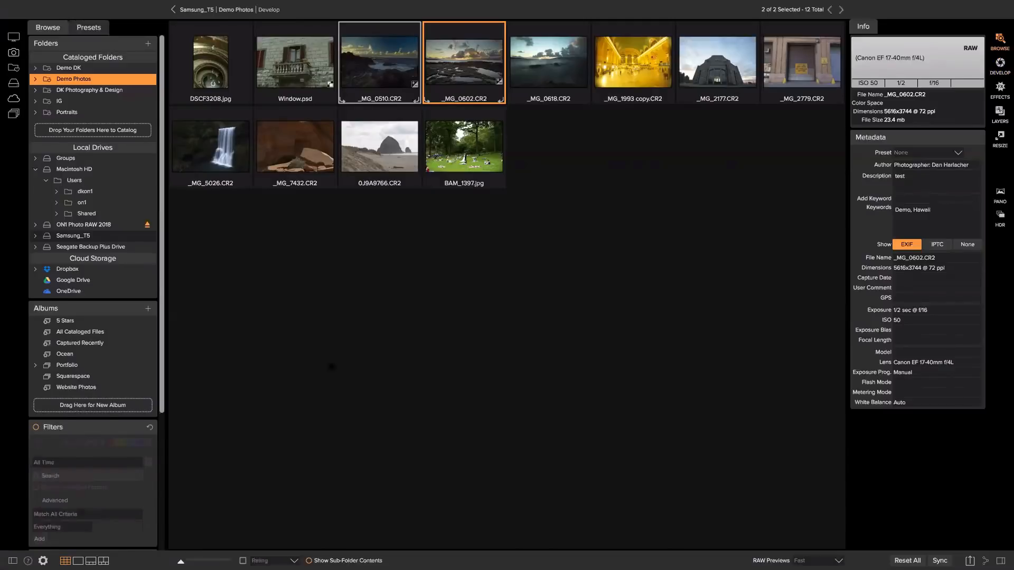
left_click(229, 9)
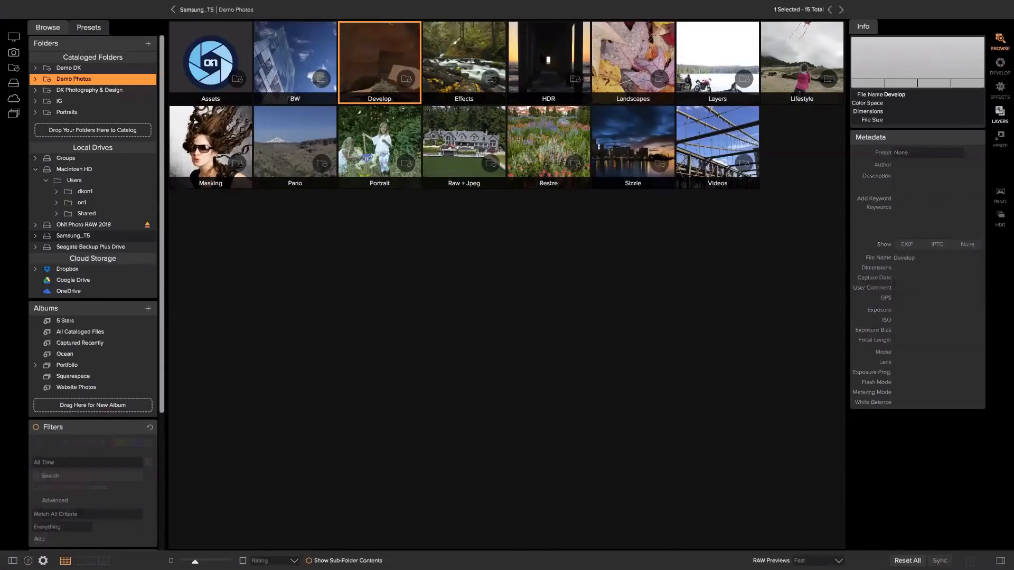
left_click(548, 62)
double_click(549, 60)
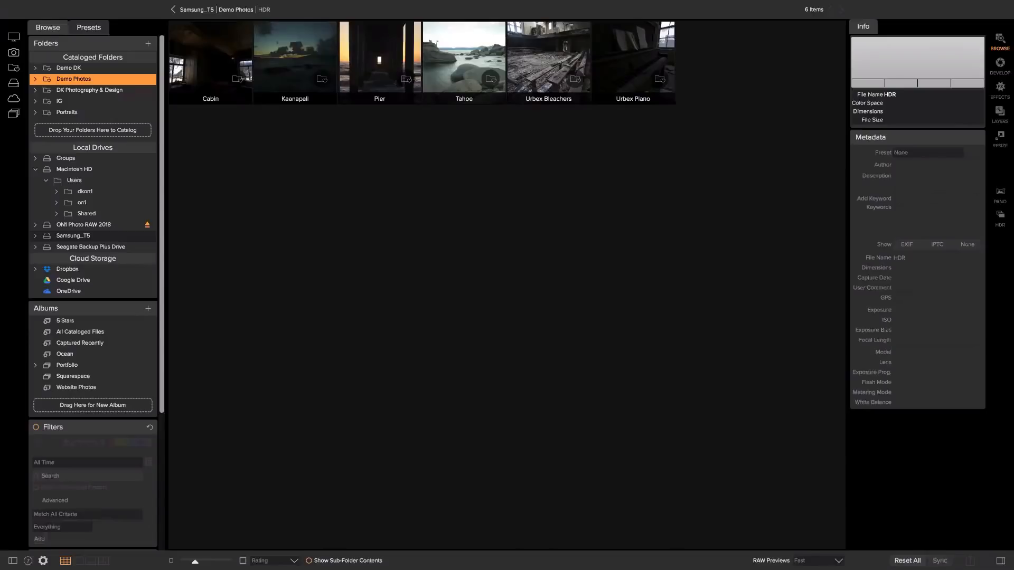
double_click(341, 52)
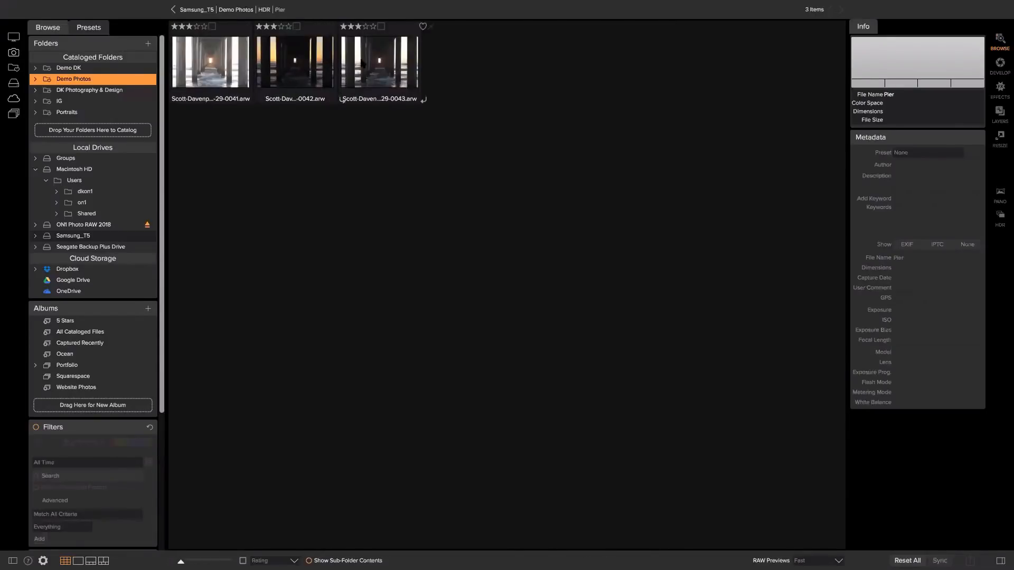
left_click(220, 62)
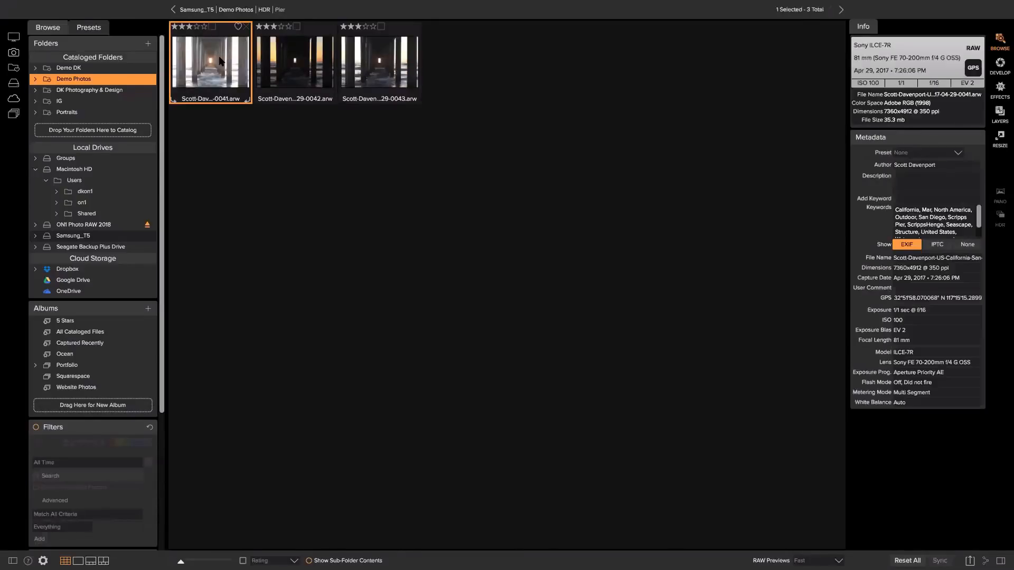
left_click(368, 87, "shift")
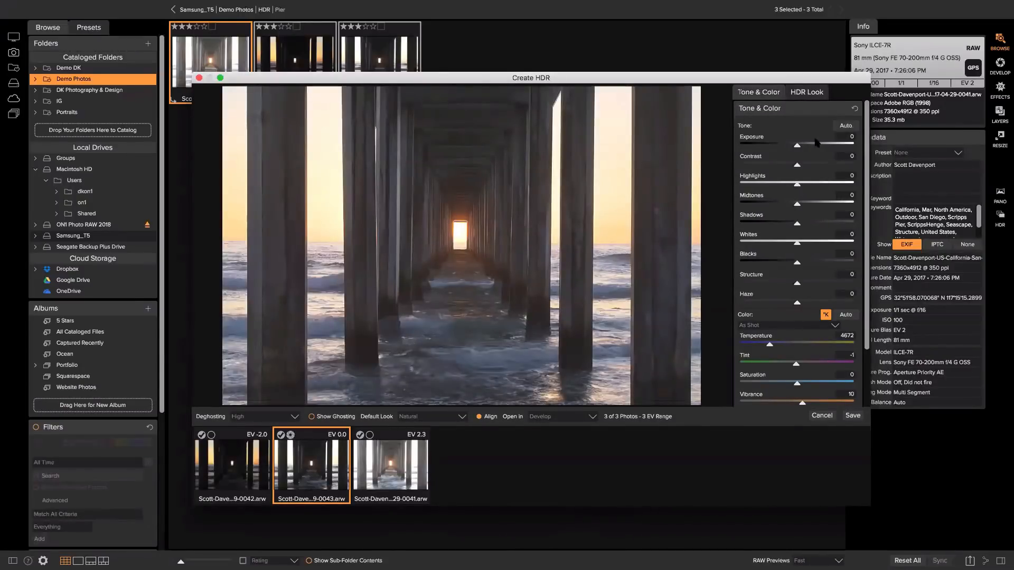
Darken the merged pier image to Exposure -1.25 and raise the highlights slightly.
scroll(817, 143, "down", 5)
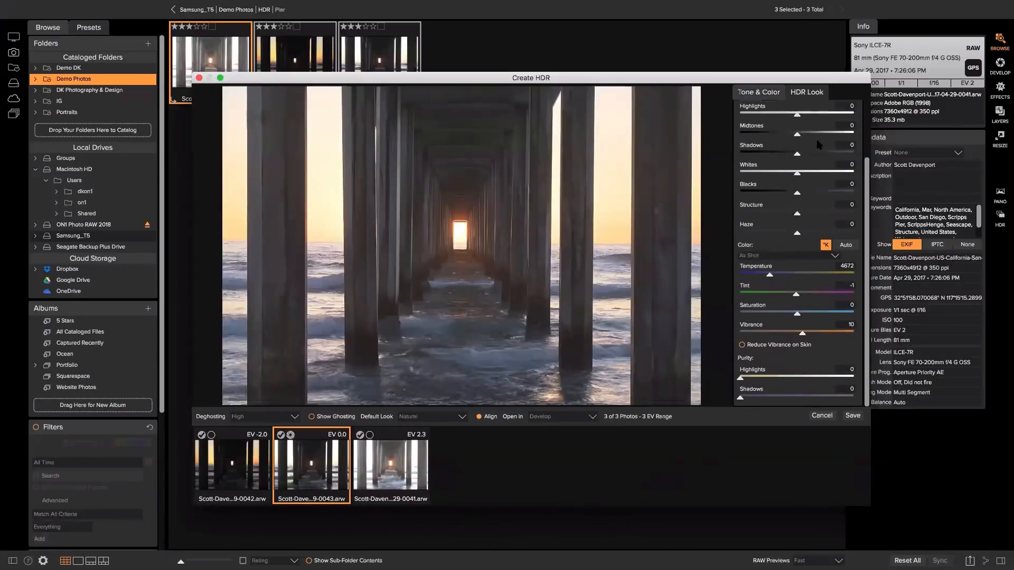
scroll(818, 149, "up", 5)
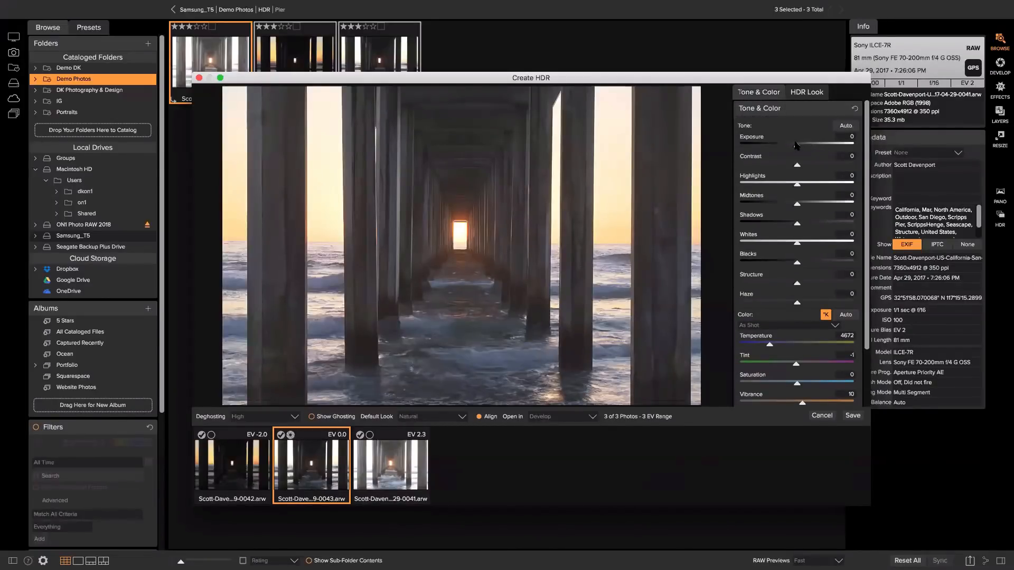
left_click_drag(797, 146, 786, 147)
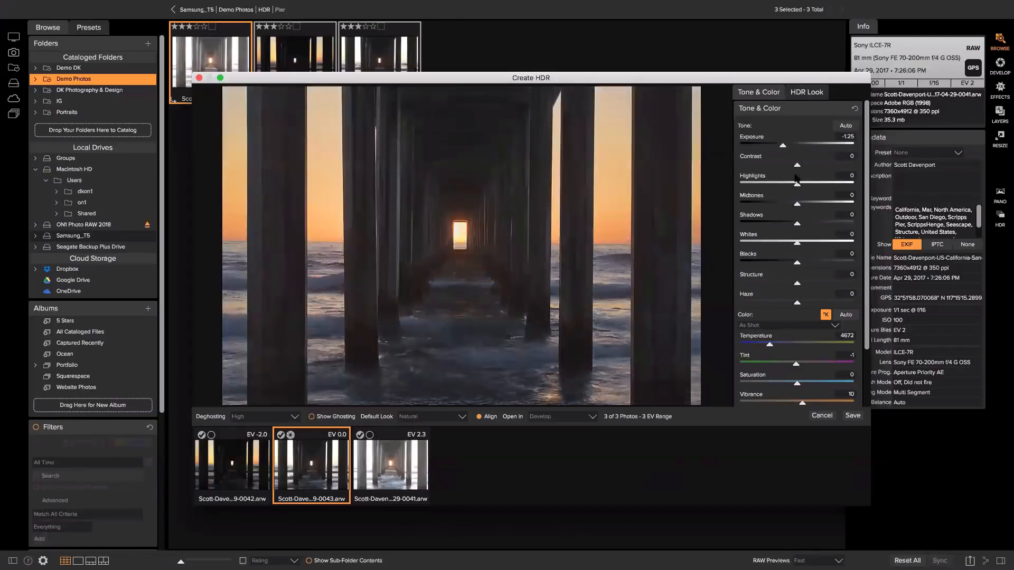
left_click_drag(798, 184, 801, 184)
Apply the Natural HDR look with lower compression and detail, then cancel the merge.
left_click(807, 93)
left_click(747, 155)
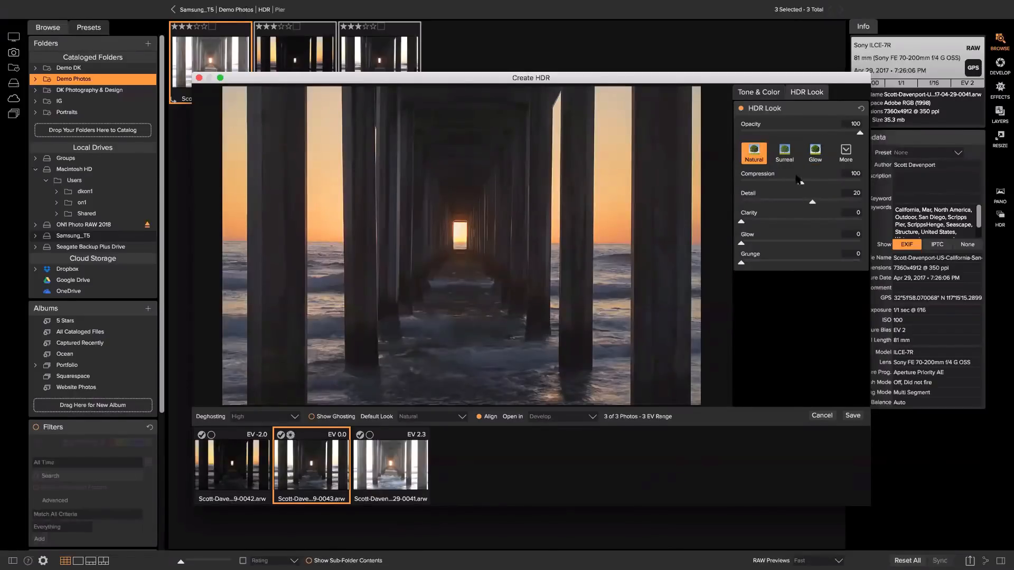
mouse_move(801, 182)
left_mouse_down()
mouse_move(811, 203)
mouse_move(791, 183)
left_mouse_up()
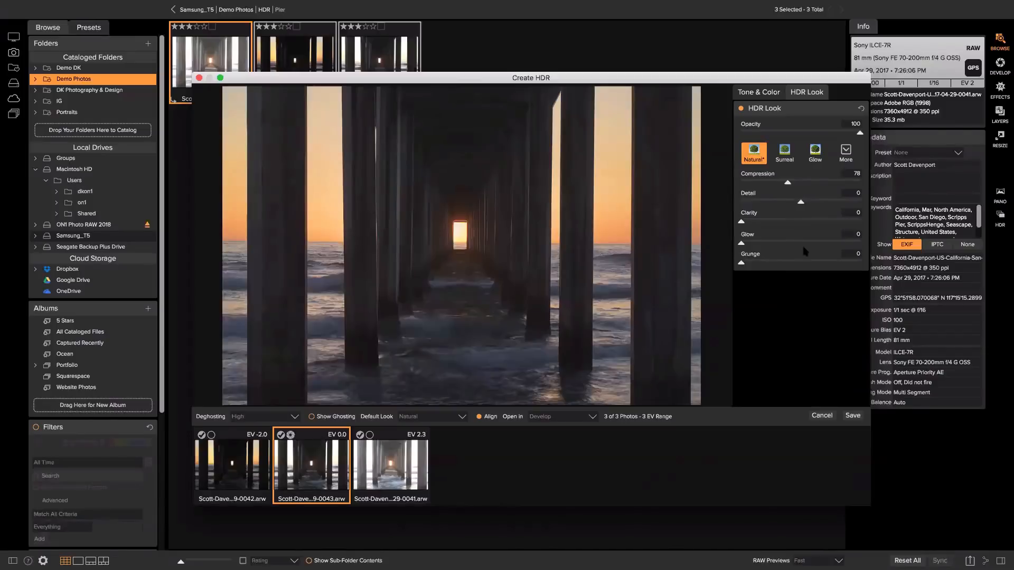
left_click(822, 416)
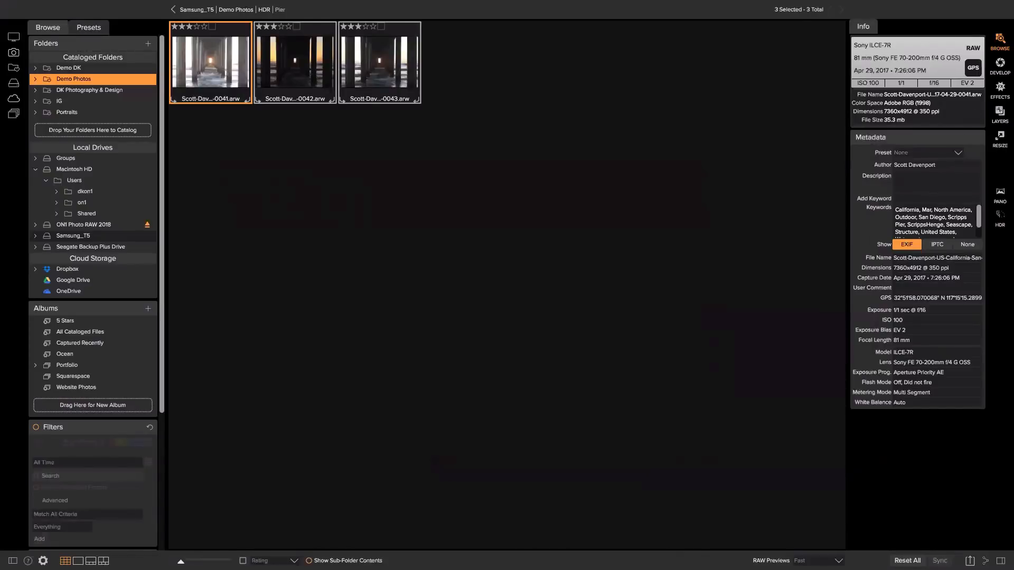
Open the pier exposures in HDR merge, close it, and return to Demo Photos.
left_click(1000, 217)
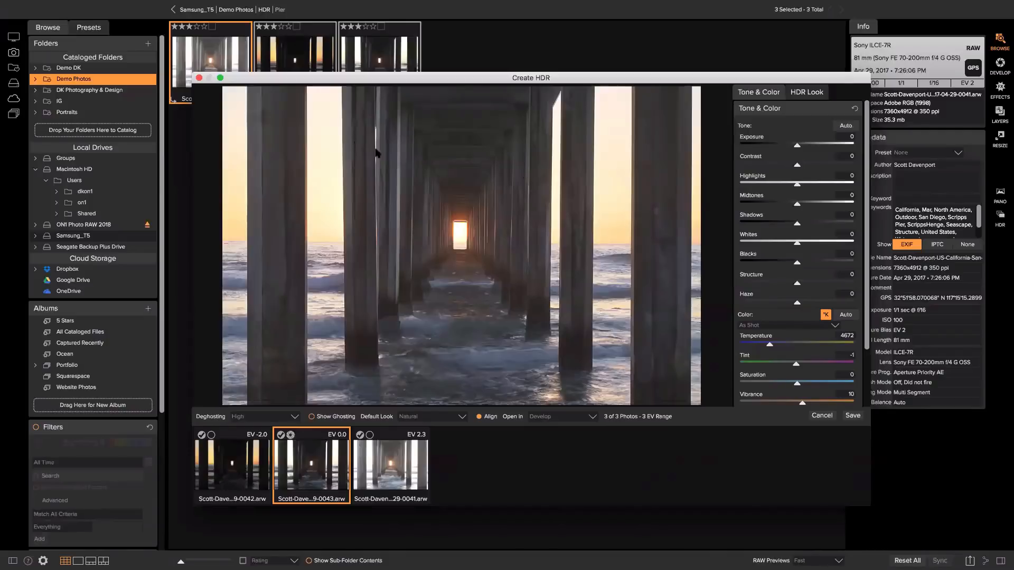
left_click(199, 78)
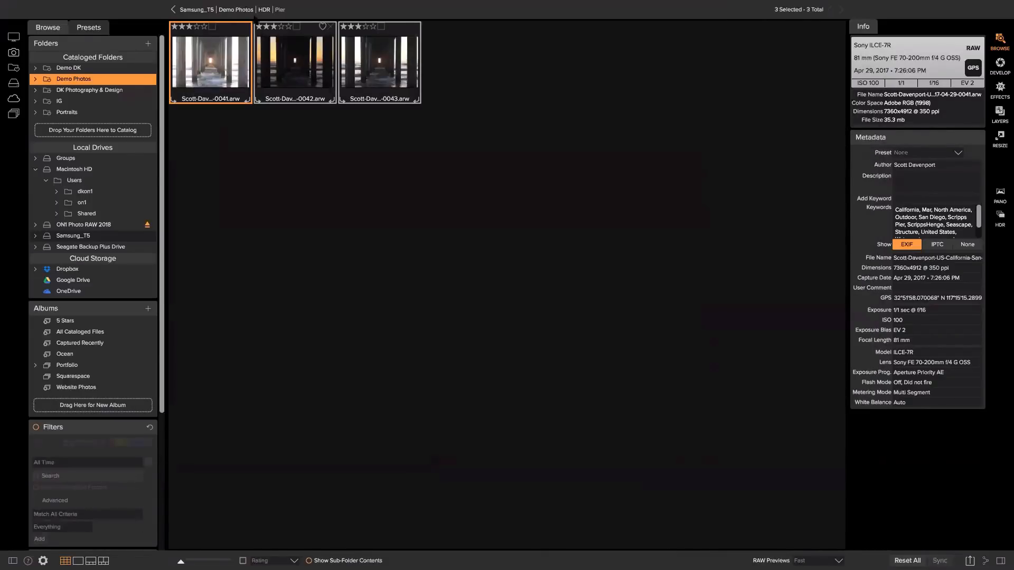
left_click(251, 10)
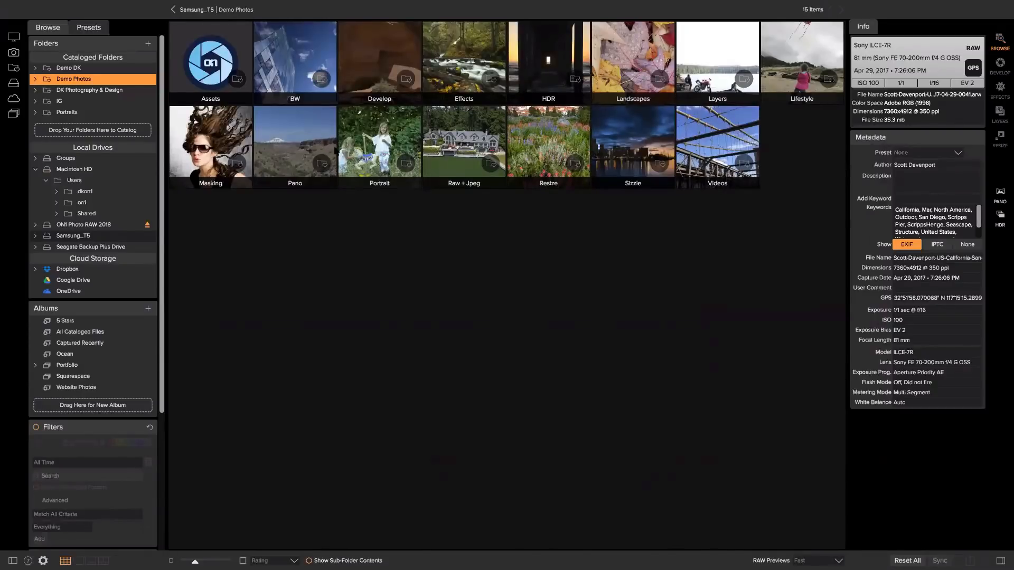
Open the Pano folder, peek into Tuscany Pano, then open the Tunnel View folder.
left_click(291, 149)
double_click(291, 149)
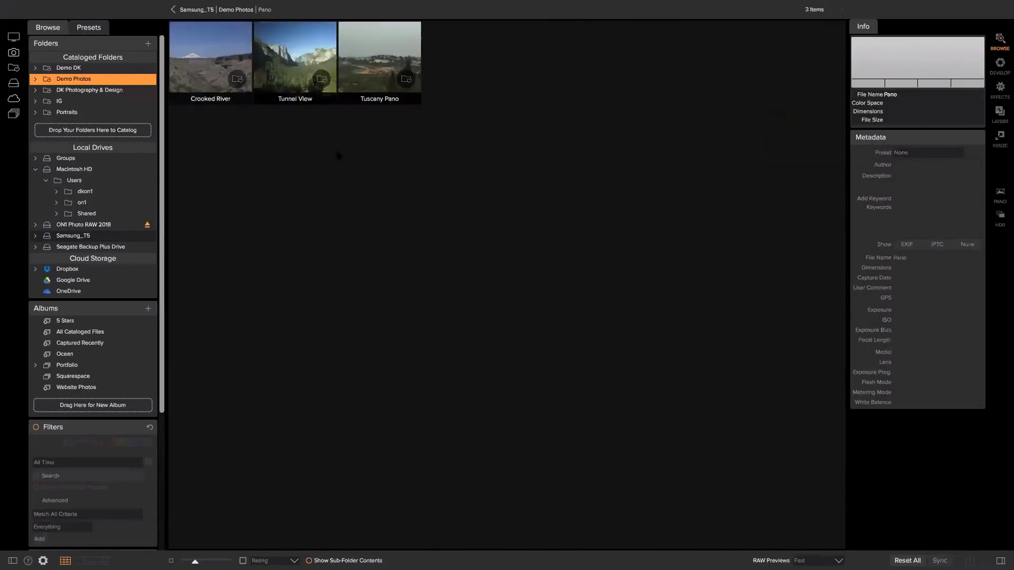
left_click(363, 54)
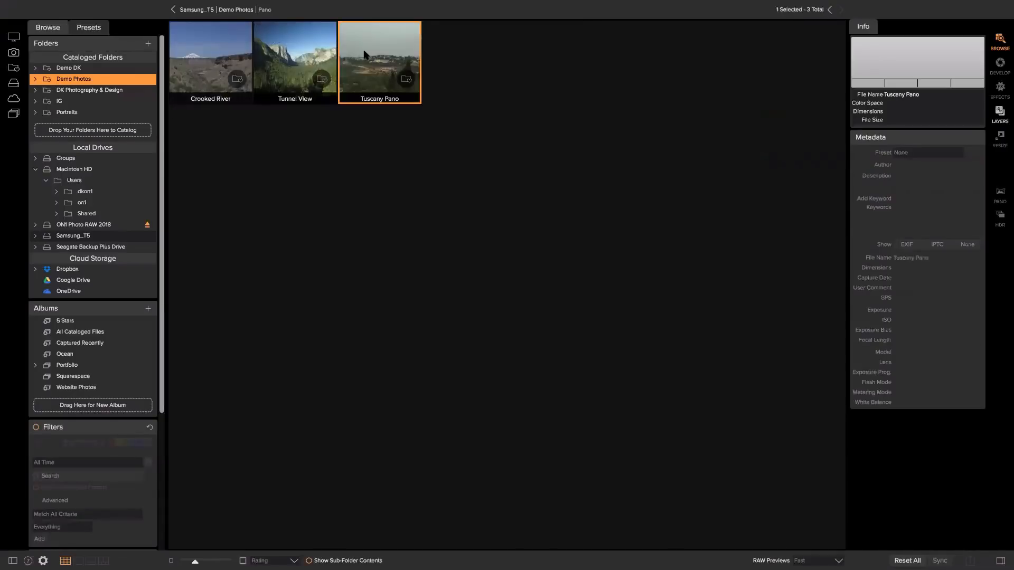
double_click(364, 55)
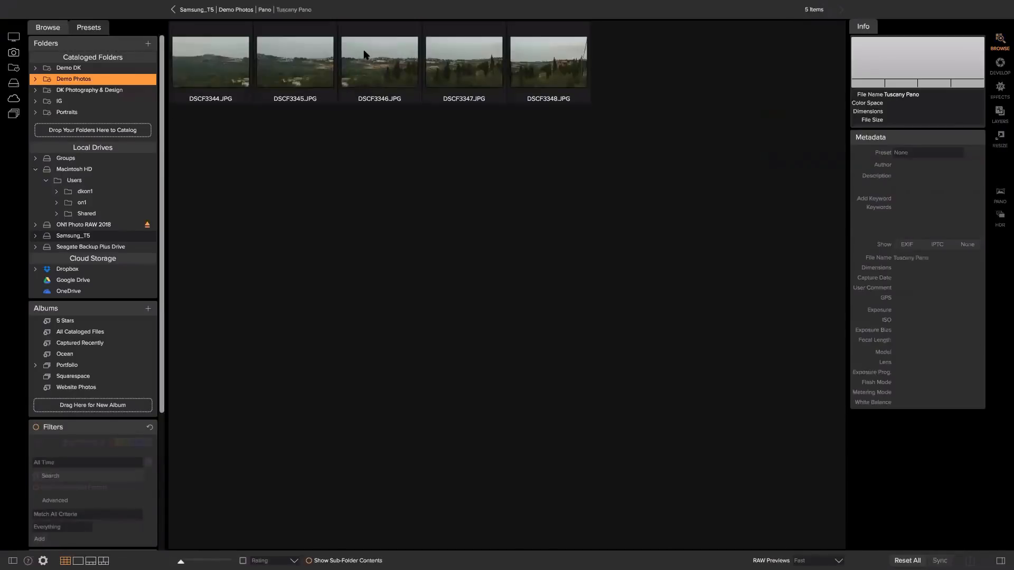
left_click(266, 10)
left_click(280, 53)
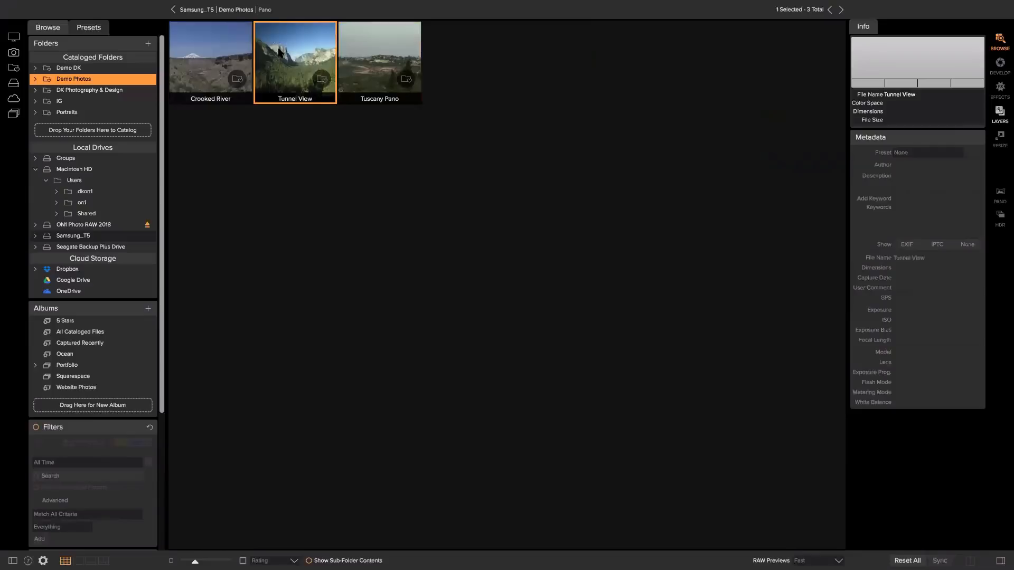
double_click(279, 53)
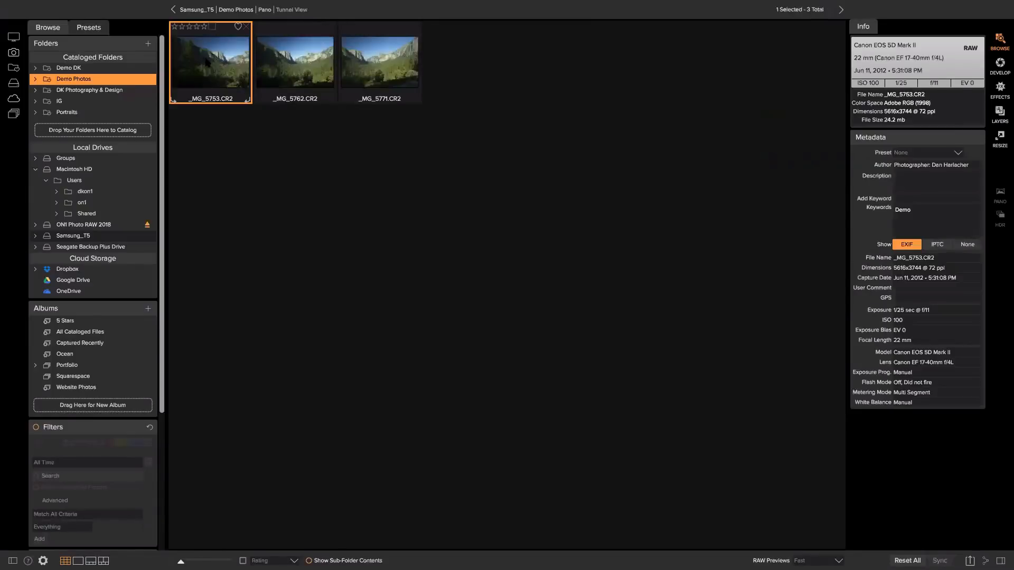
left_click(379, 62, "shift")
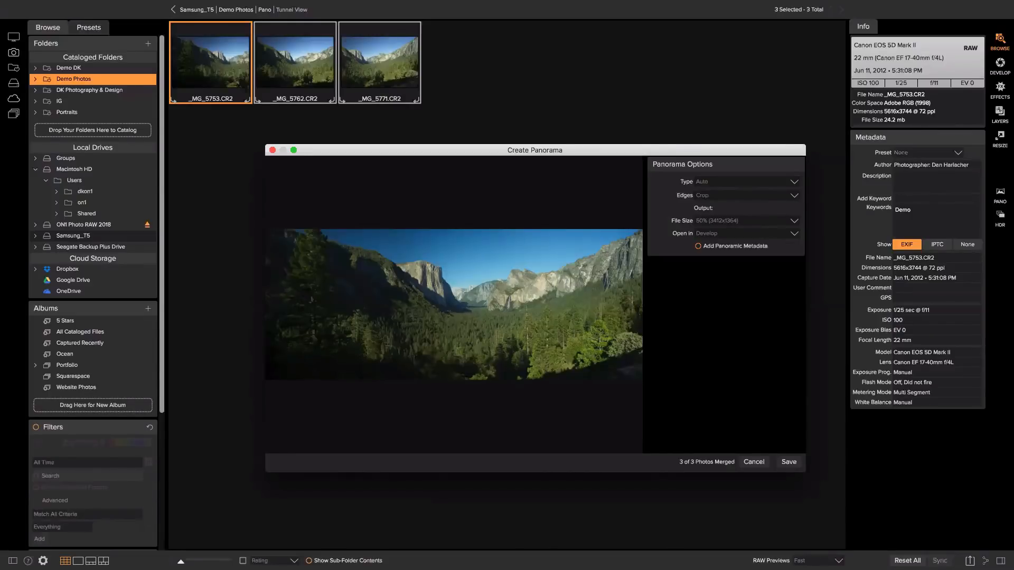
left_click(760, 463)
left_click(294, 150)
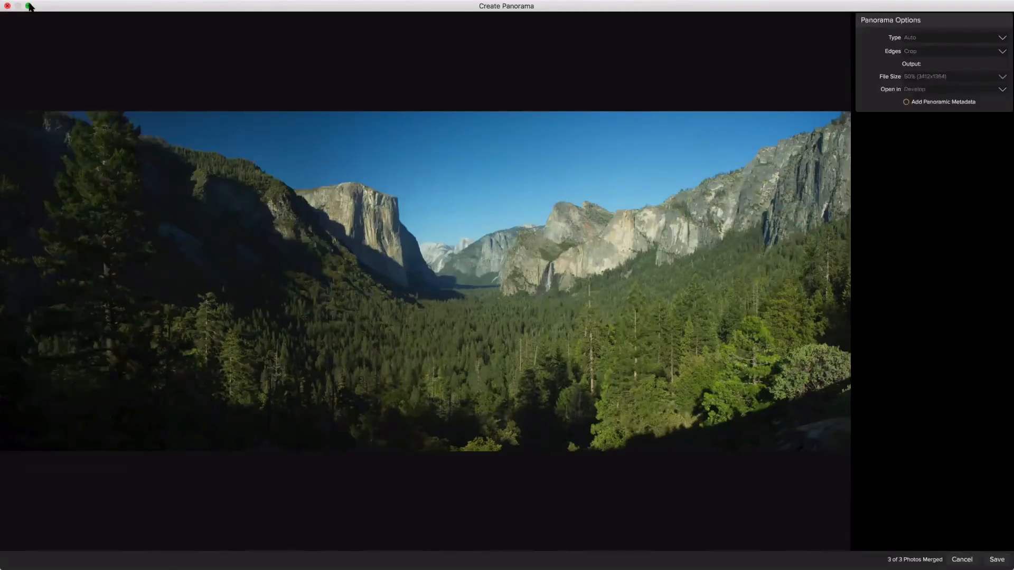
left_click(29, 6)
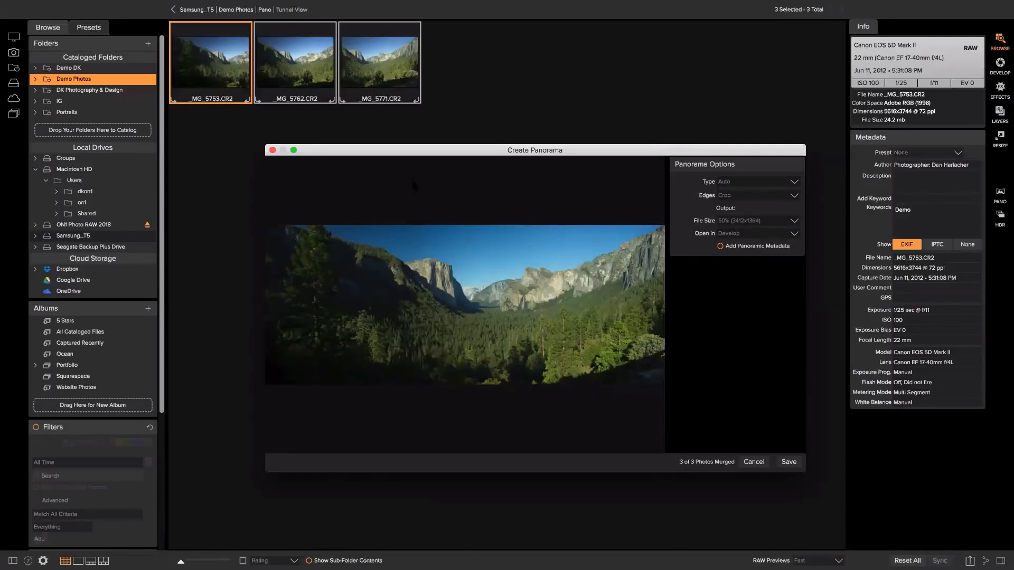
left_click(721, 247)
left_click(763, 464)
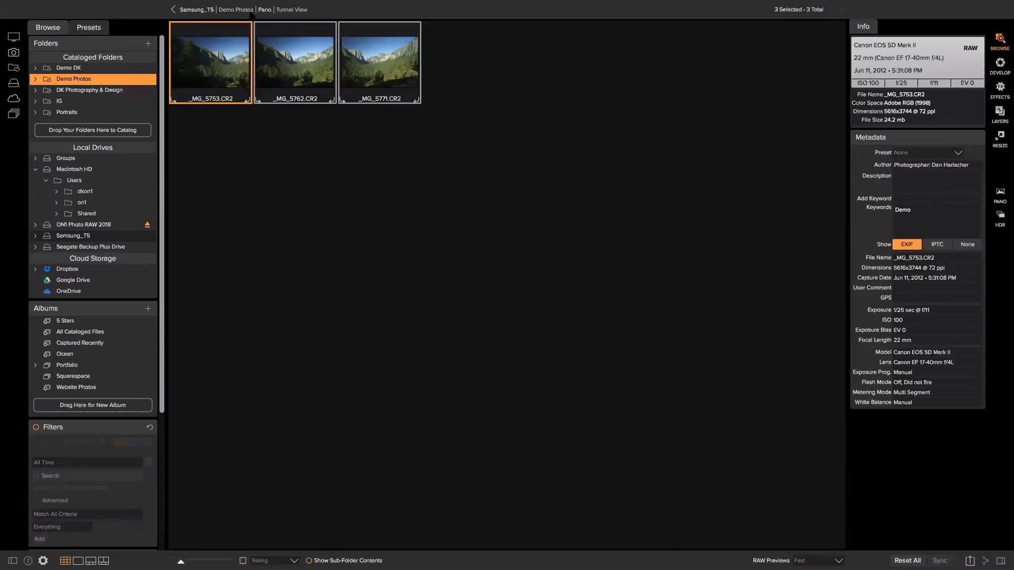
Browse into the Effects folder from Demo Photos, then return to Demo Photos.
left_click(252, 11)
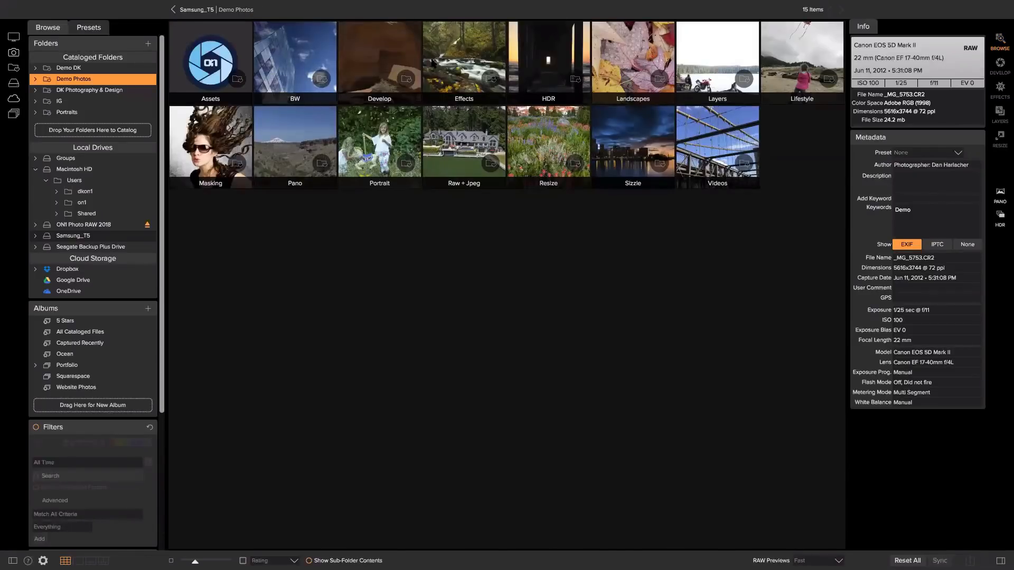
left_click(464, 57)
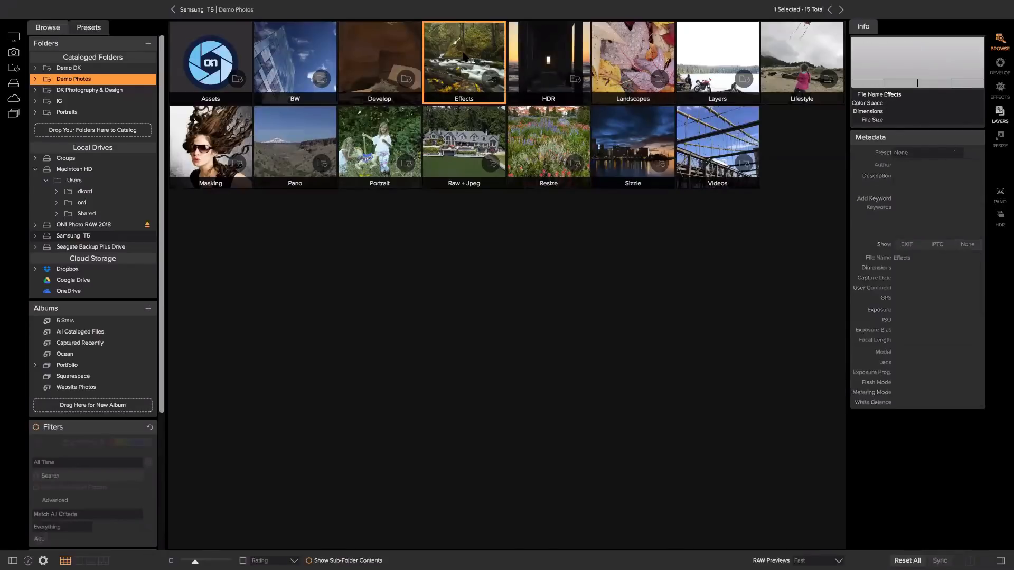
double_click(464, 57)
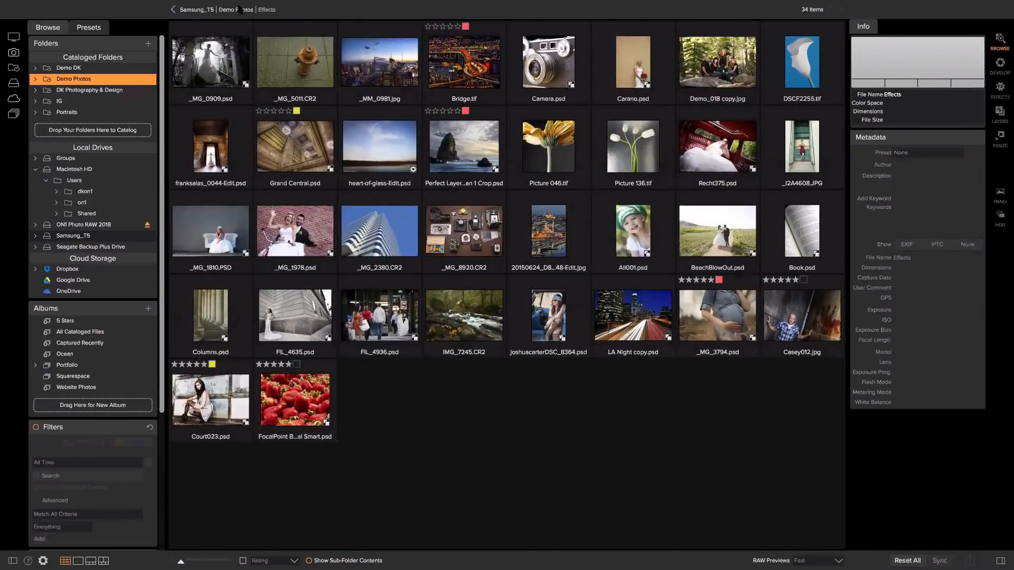
left_click(240, 9)
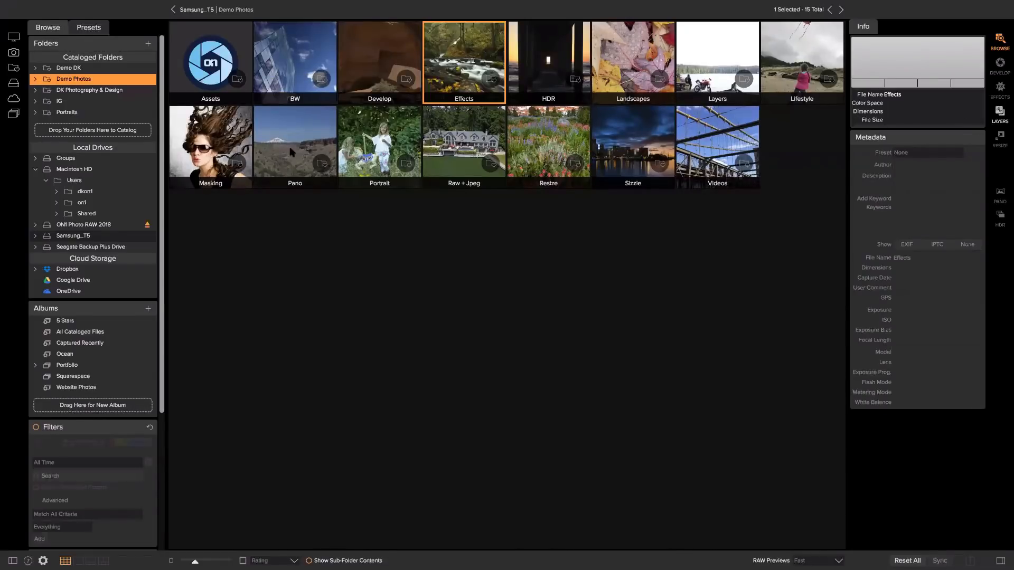
Open Portrait > Headshots and select the Mikala065.JPG portrait.
double_click(370, 151)
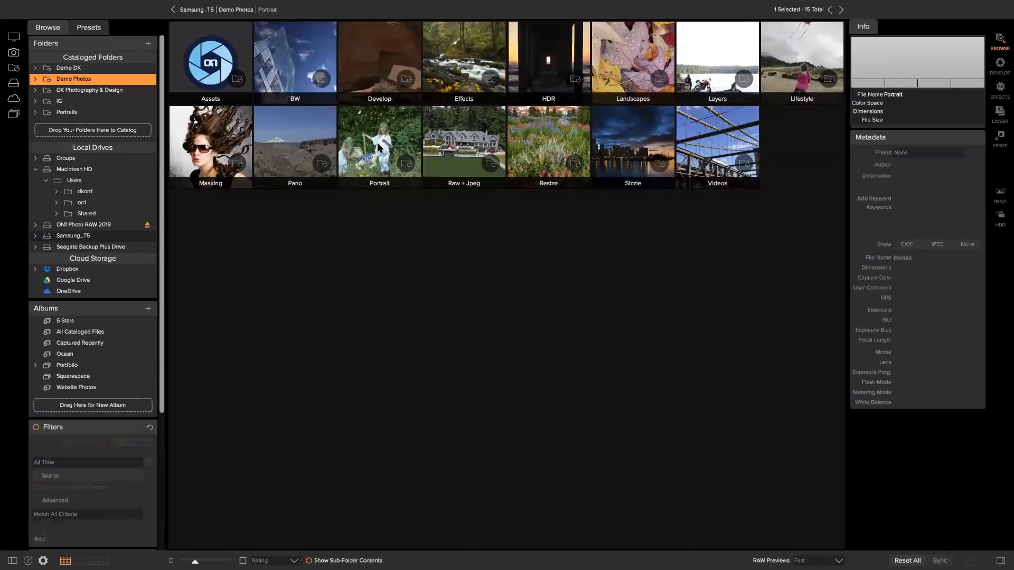
left_click(475, 67)
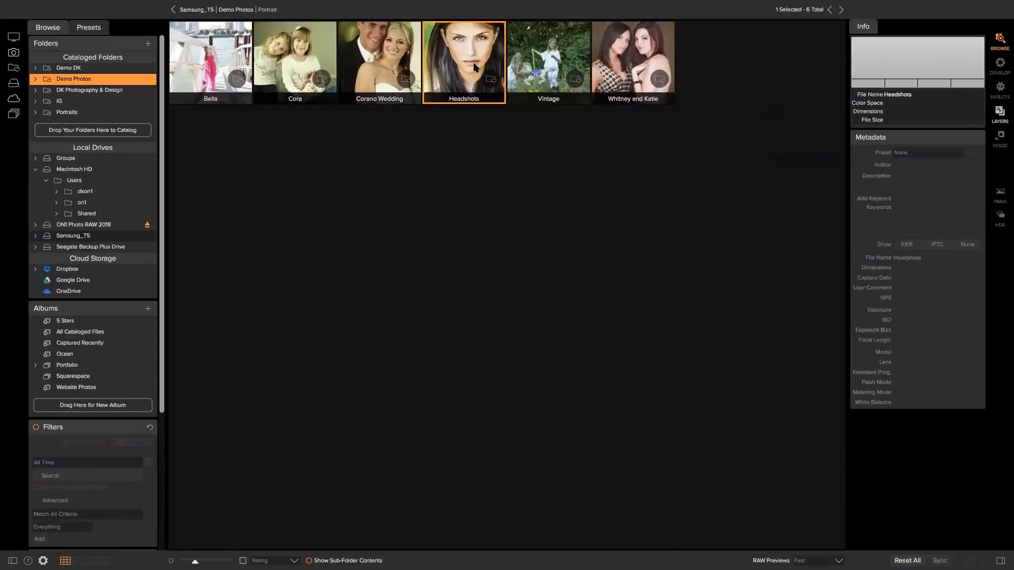
double_click(476, 67)
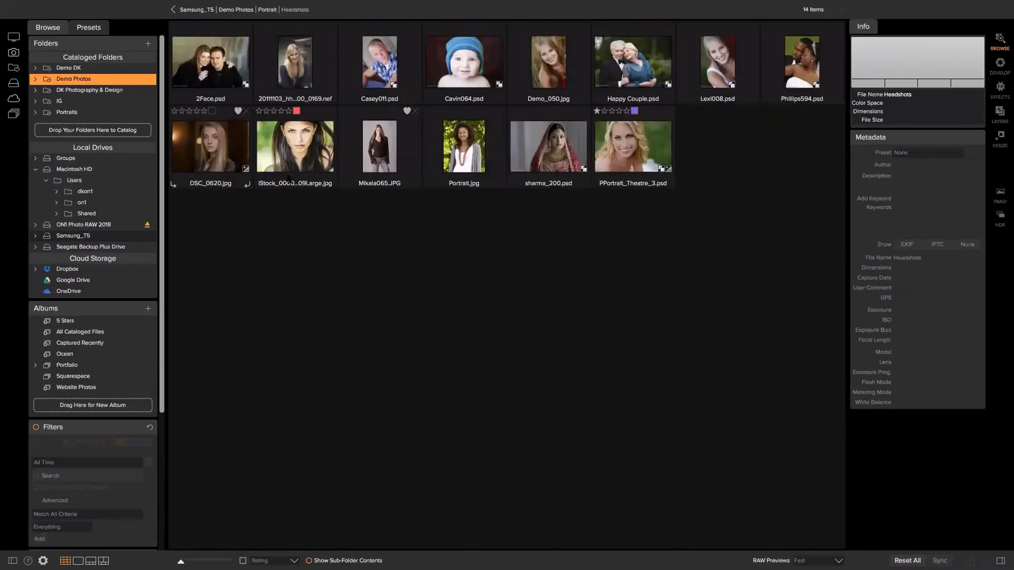
left_click(369, 140)
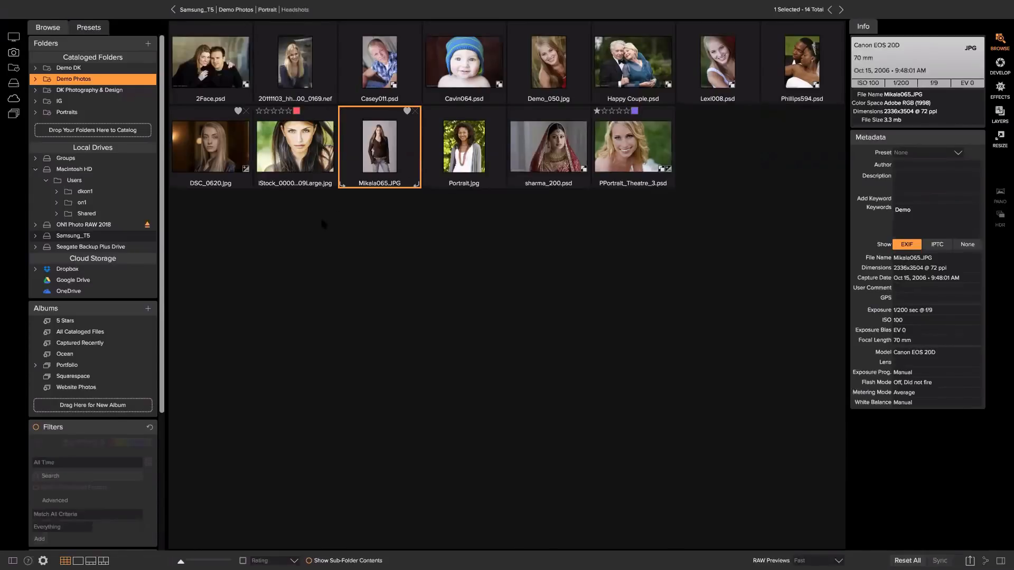
Go back to Demo Photos, open the Develop folder and select _MG_0602.CR2.
left_click(248, 11)
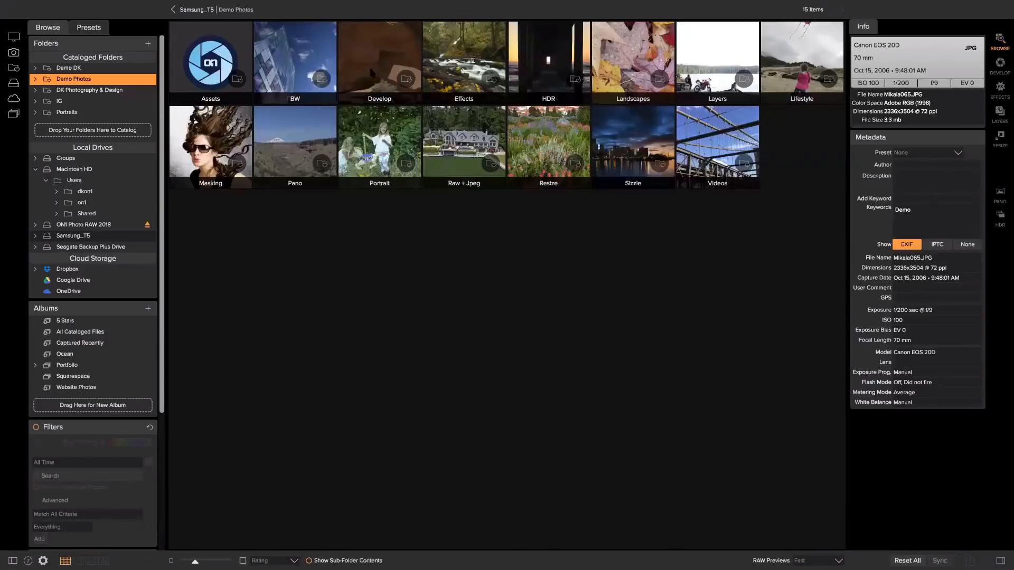
double_click(396, 70)
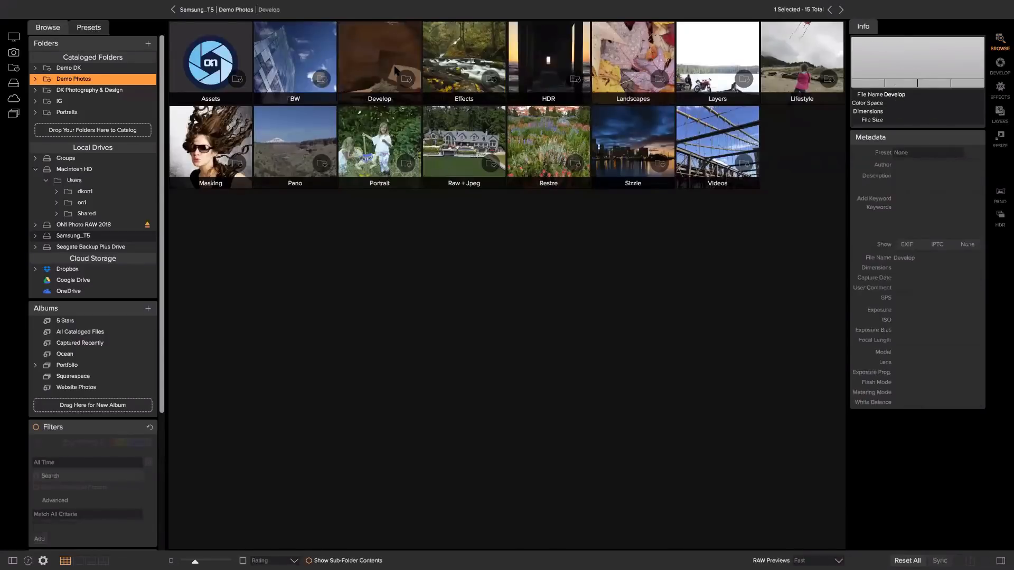
left_click(451, 68)
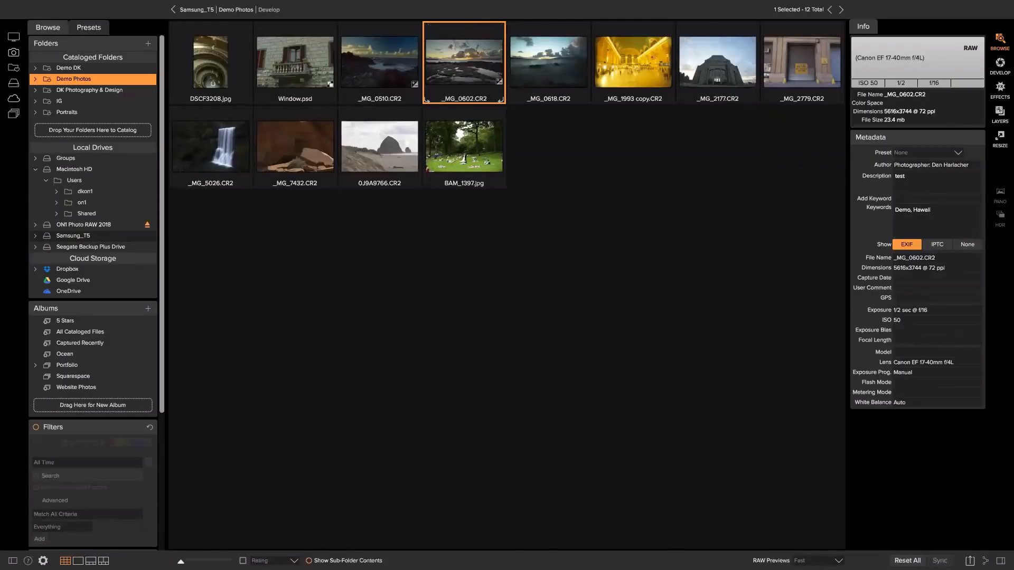
Enlarge the thumbnails, return to Demo Photos, then shrink the thumbnails somewhat.
left_click_drag(181, 561, 220, 562)
mouse_move(761, 108)
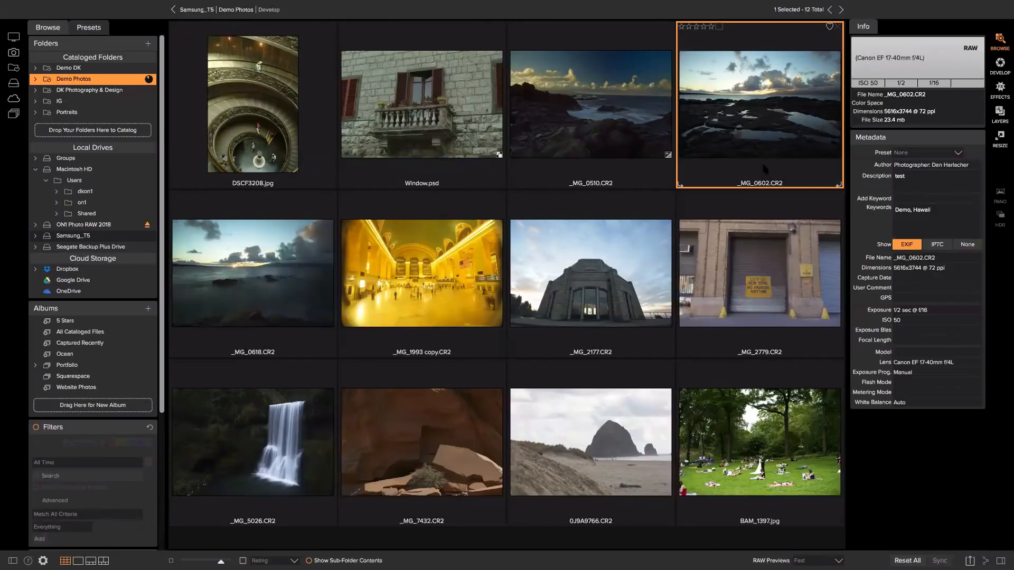
left_click(242, 10)
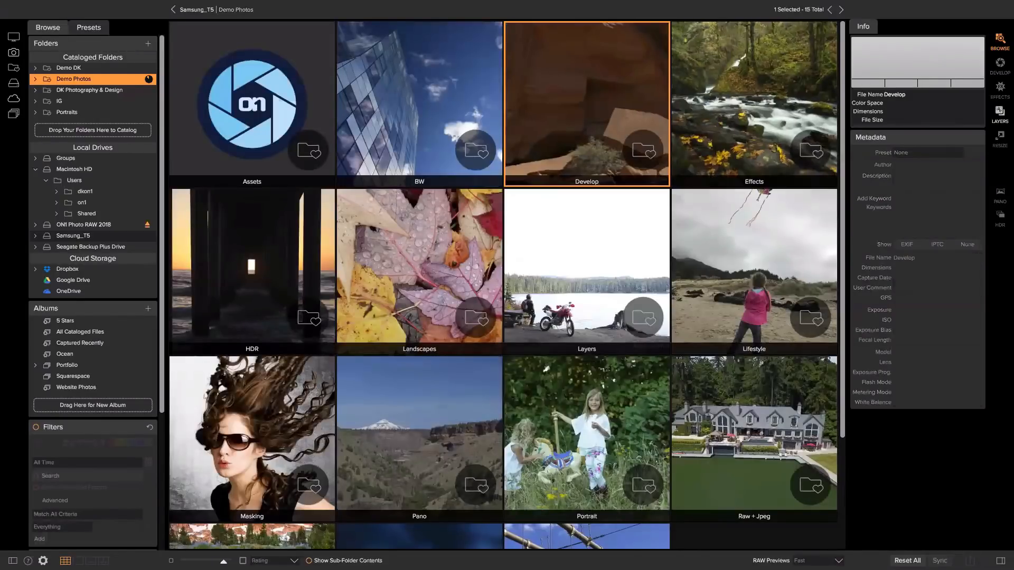
left_click_drag(224, 562, 202, 562)
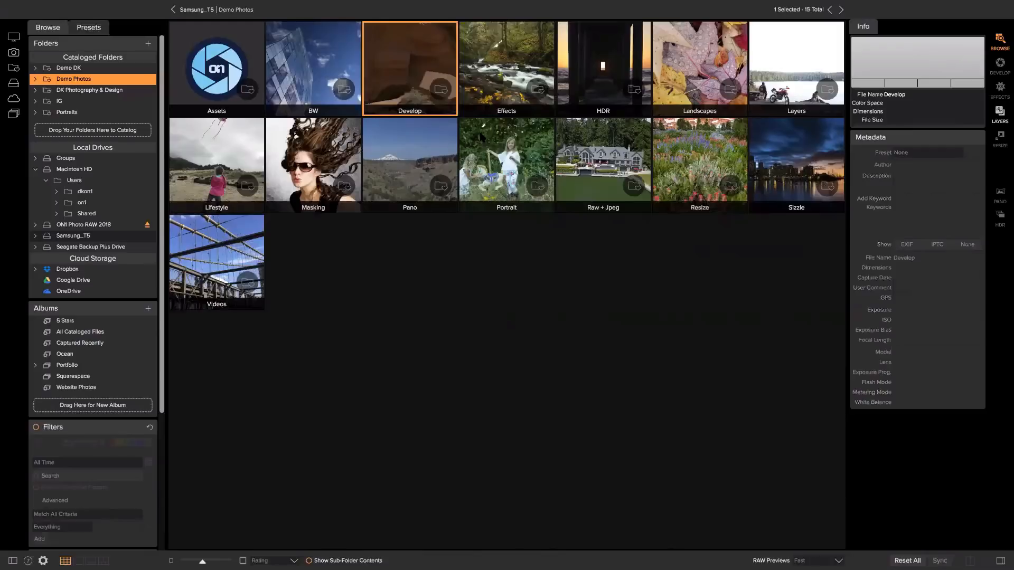
Open Portrait > Headshots and select the Mikala065.JPG portrait.
left_click(481, 139)
double_click(481, 138)
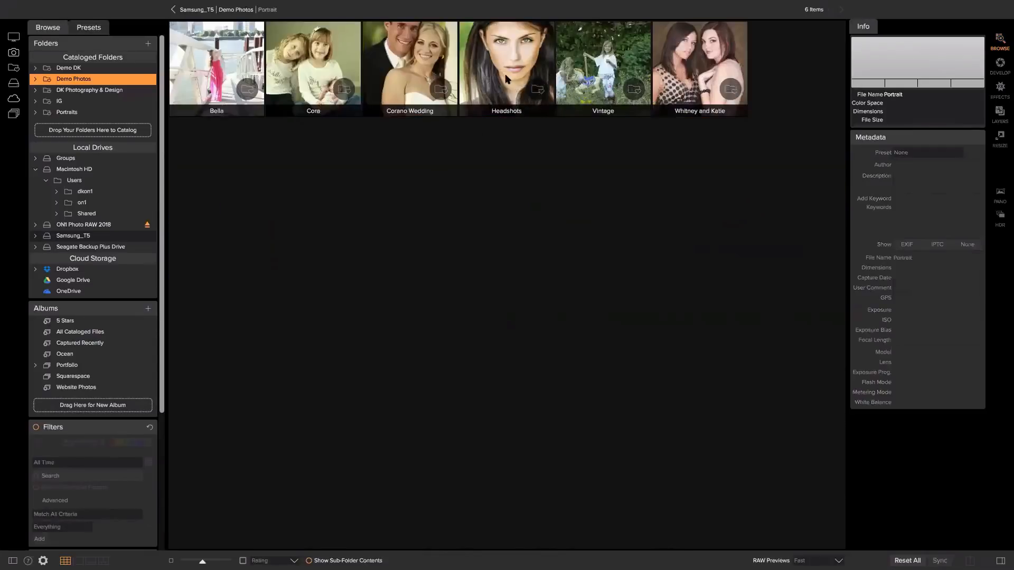
left_click(506, 74)
double_click(507, 74)
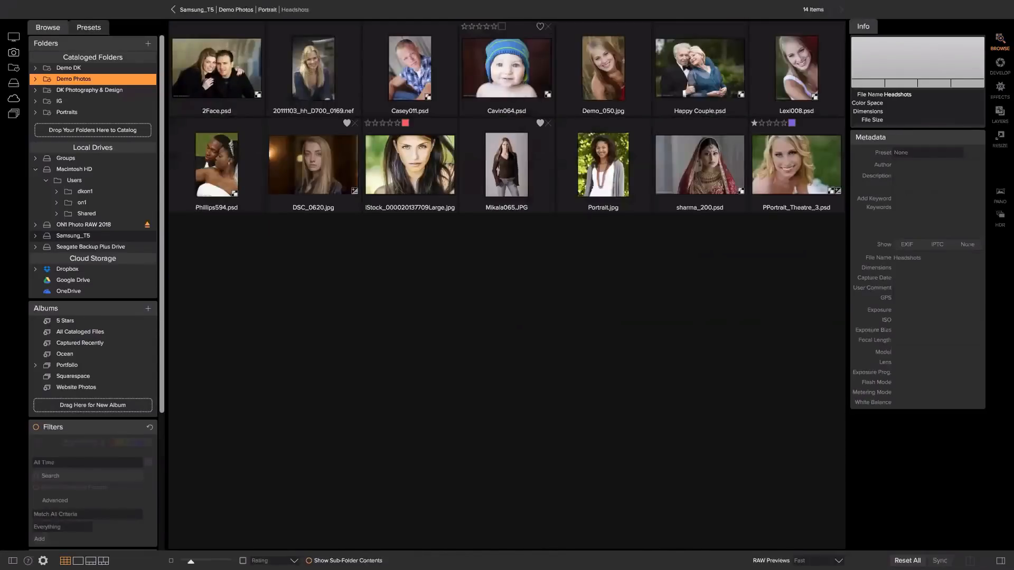
left_click(506, 164)
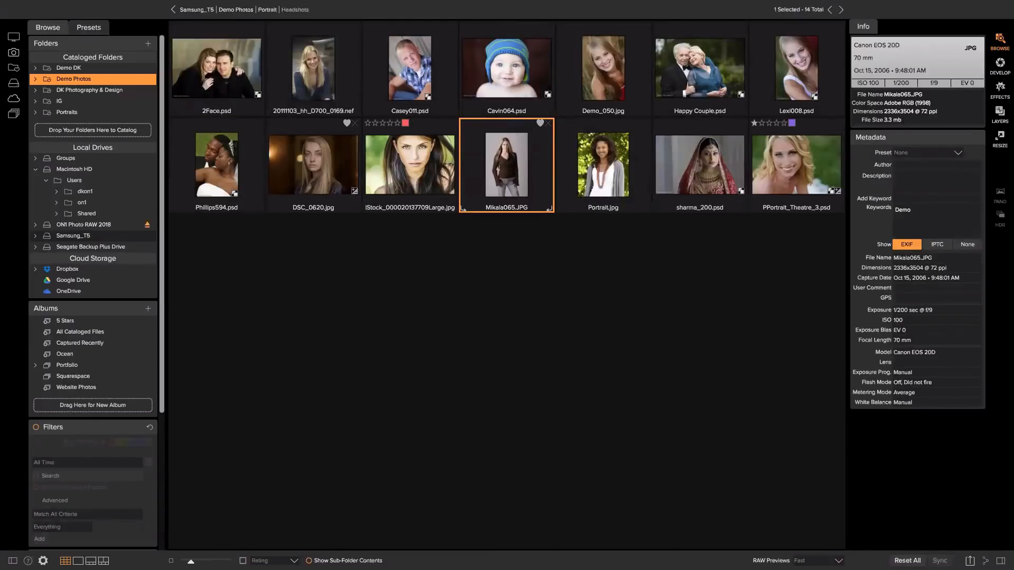
Open Mikala065.JPG in Effects, preview Color Enhancer variations, then return to the filter list.
left_click(1000, 89)
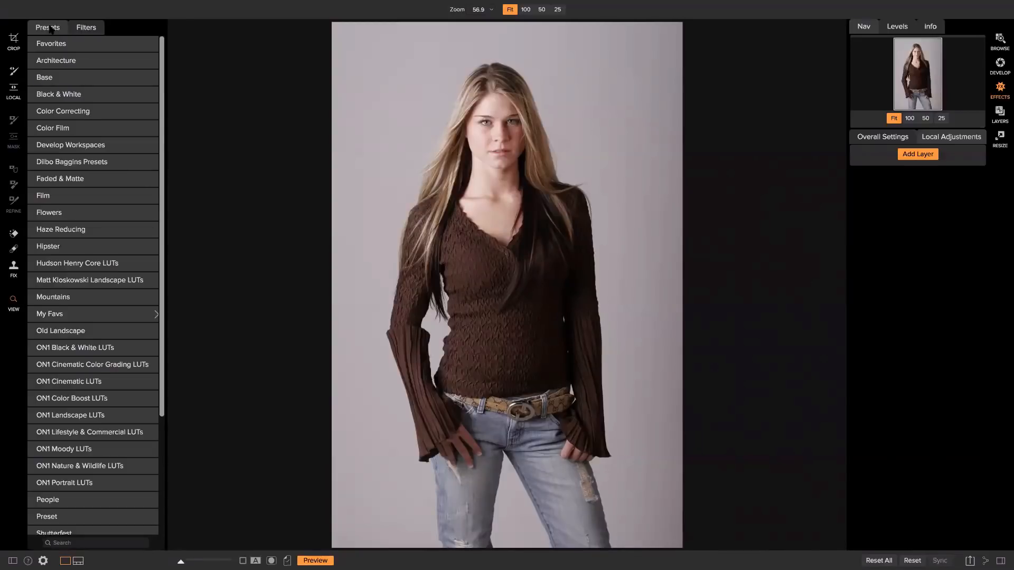
left_click(92, 28)
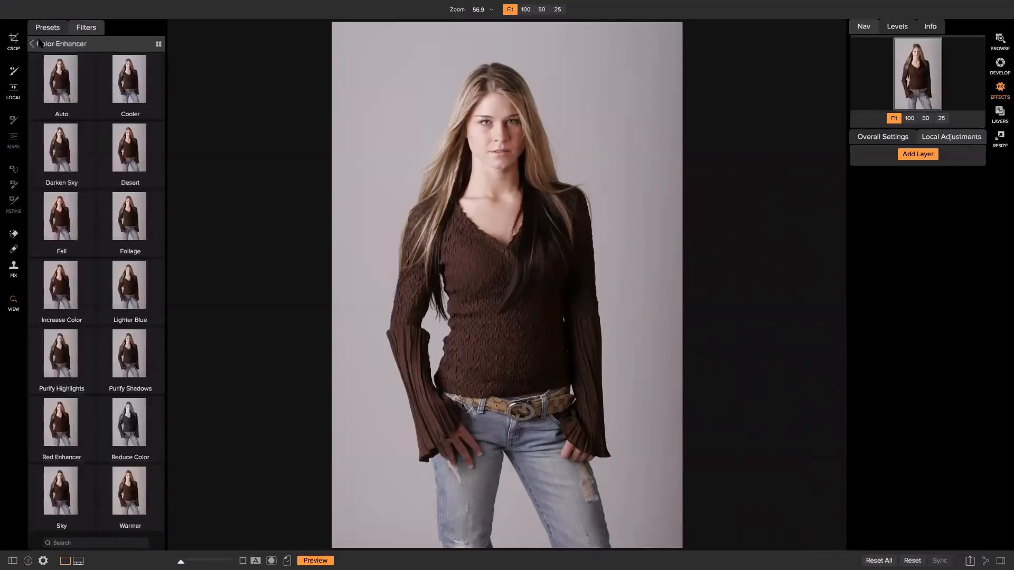
left_click(39, 44)
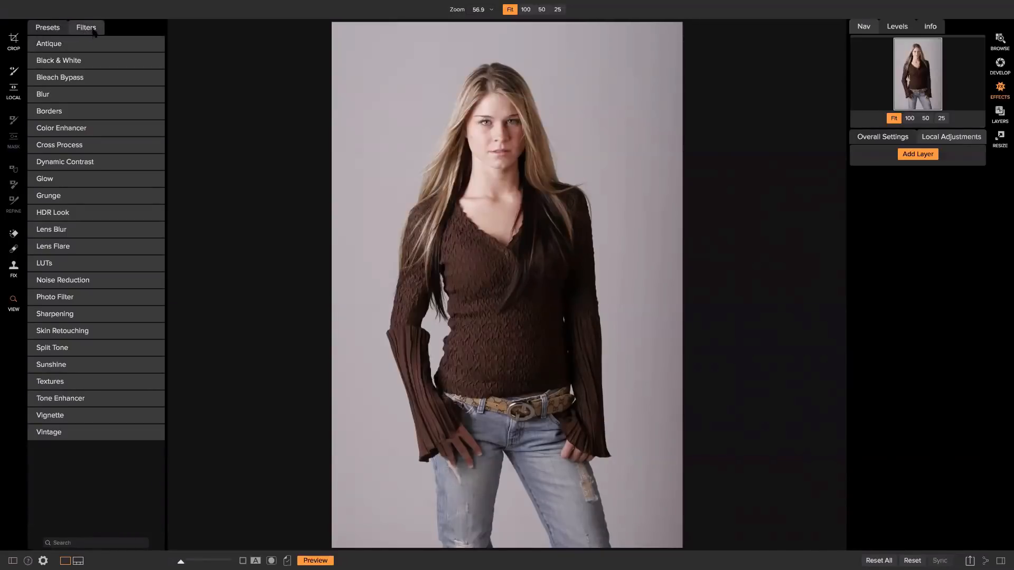
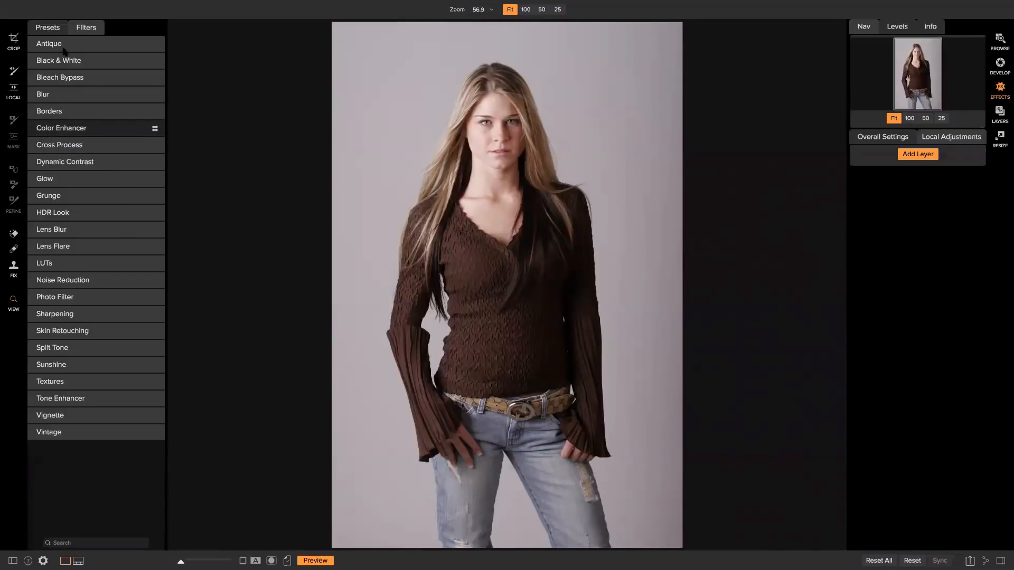
Switch the left panel to Presets and open the Faded & Matte category.
left_click(59, 27)
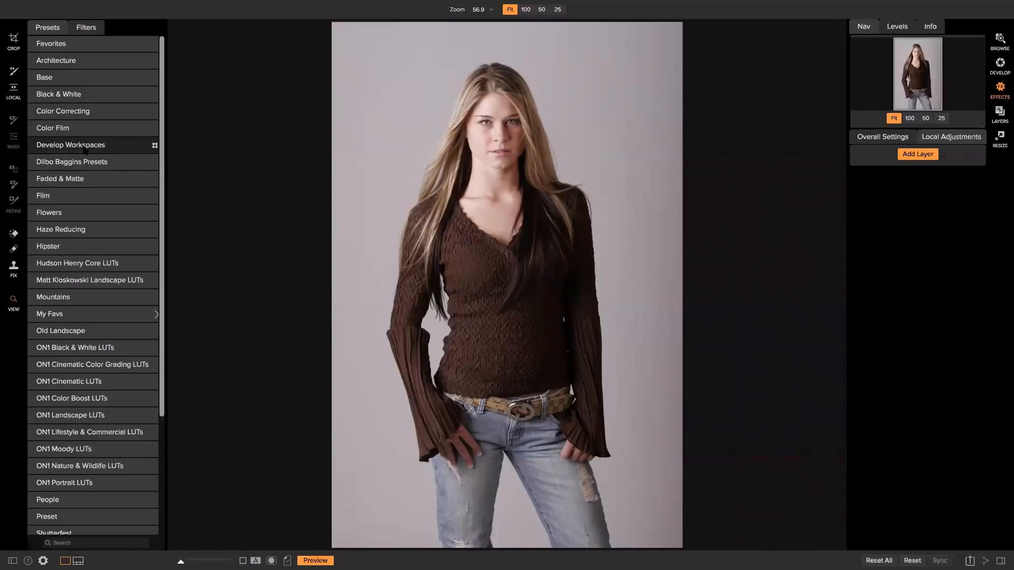
left_click(75, 180)
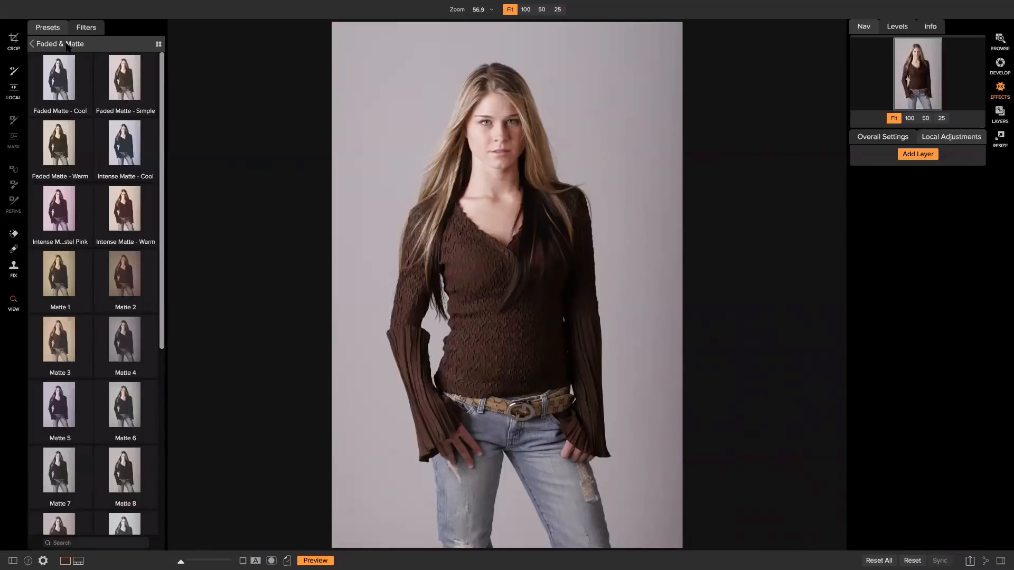
Browse the full-size Faded & Matte previews on the portrait and apply Matte 3.
left_click(159, 43)
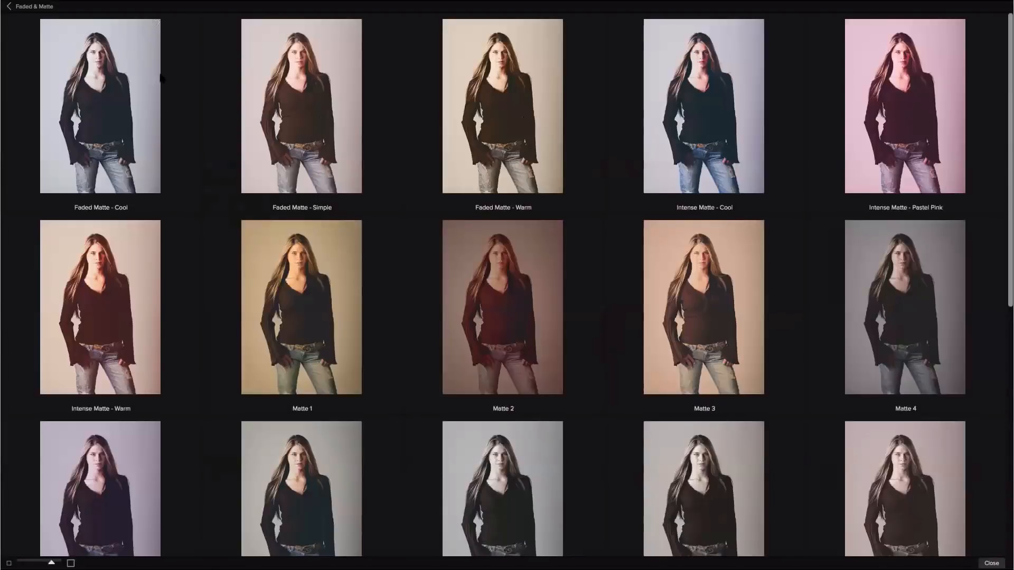
left_click(49, 13)
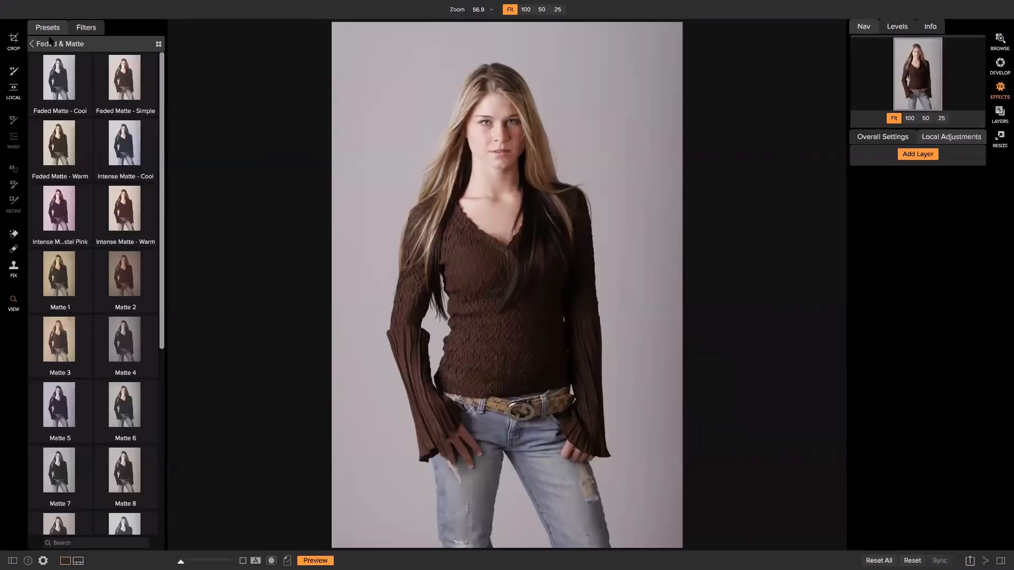
left_click(159, 44)
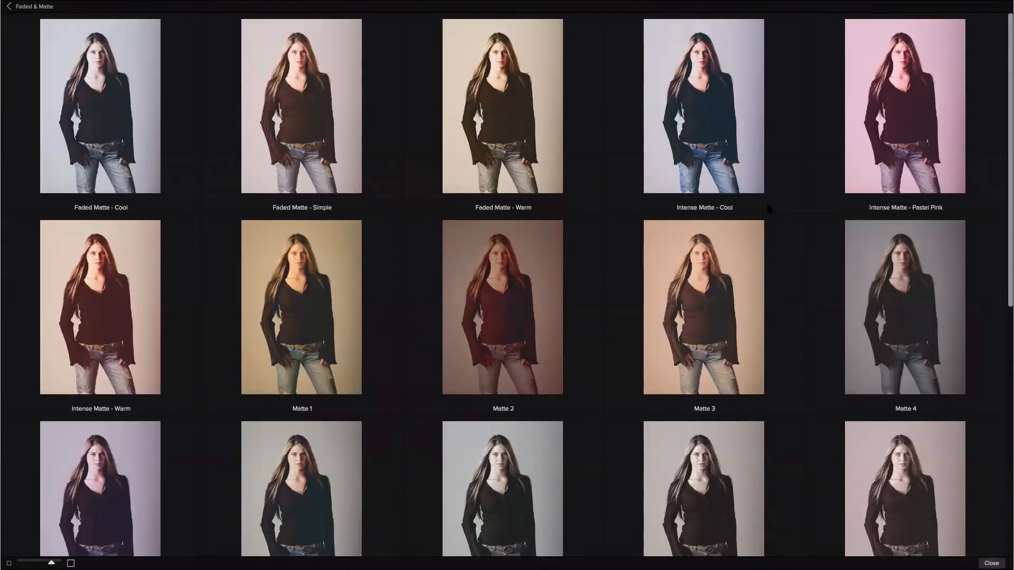
scroll(766, 200, "down", 5)
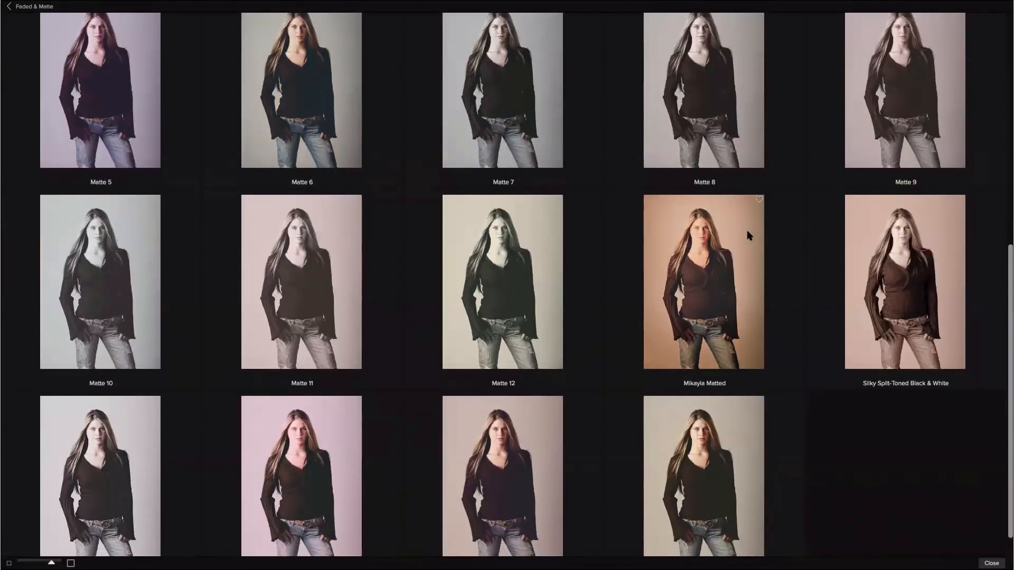
scroll(746, 235, "up", 5)
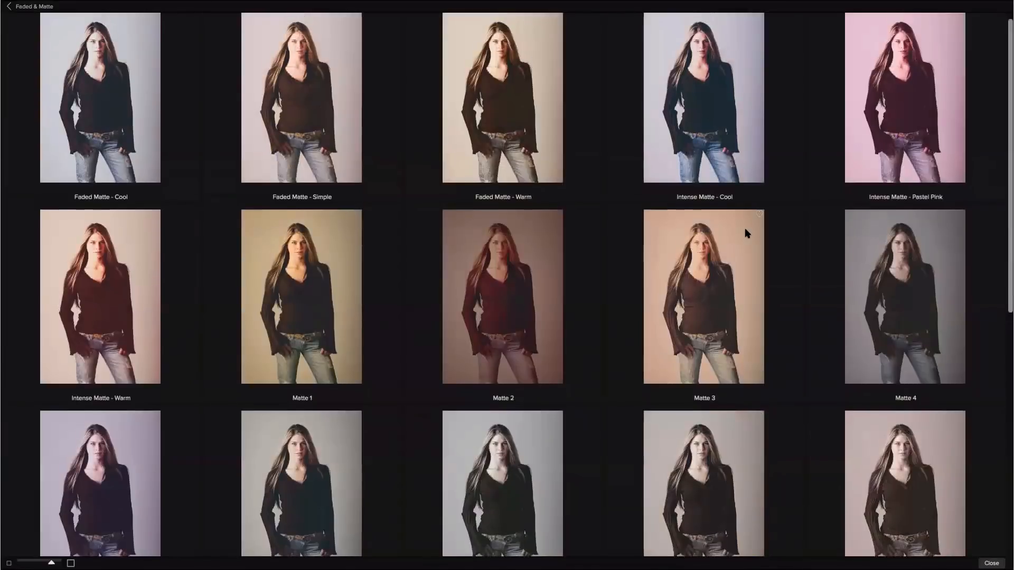
left_click(705, 258)
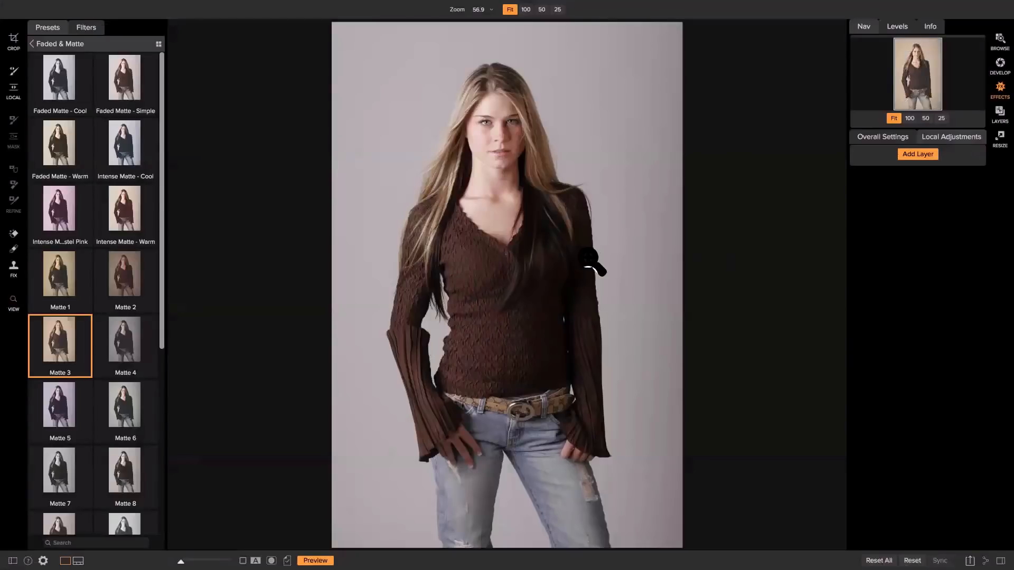
Show Matte 3's component filters, expand Vignette, and turn off Window > Solo Mode.
left_click(929, 158)
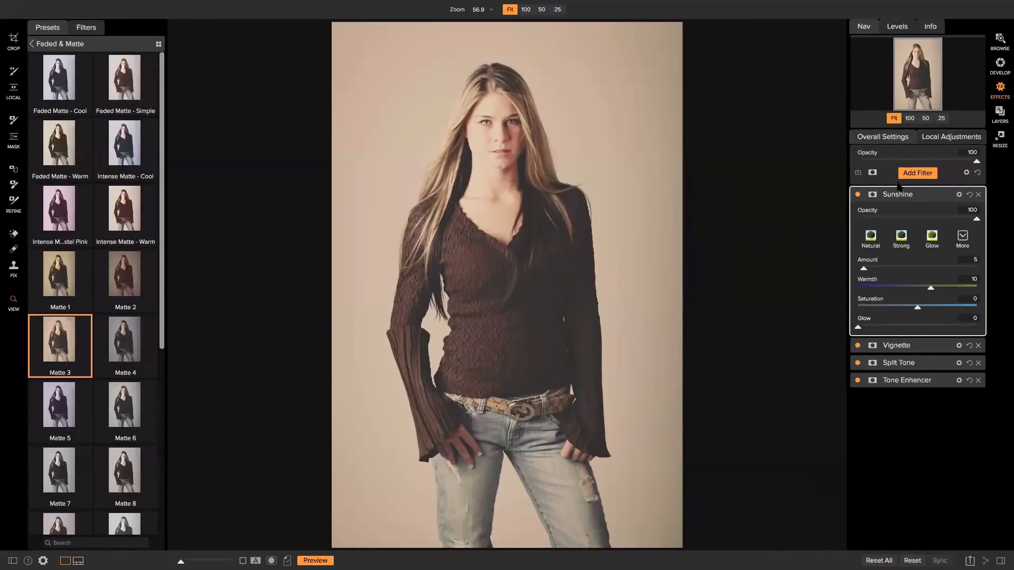
left_click(907, 346)
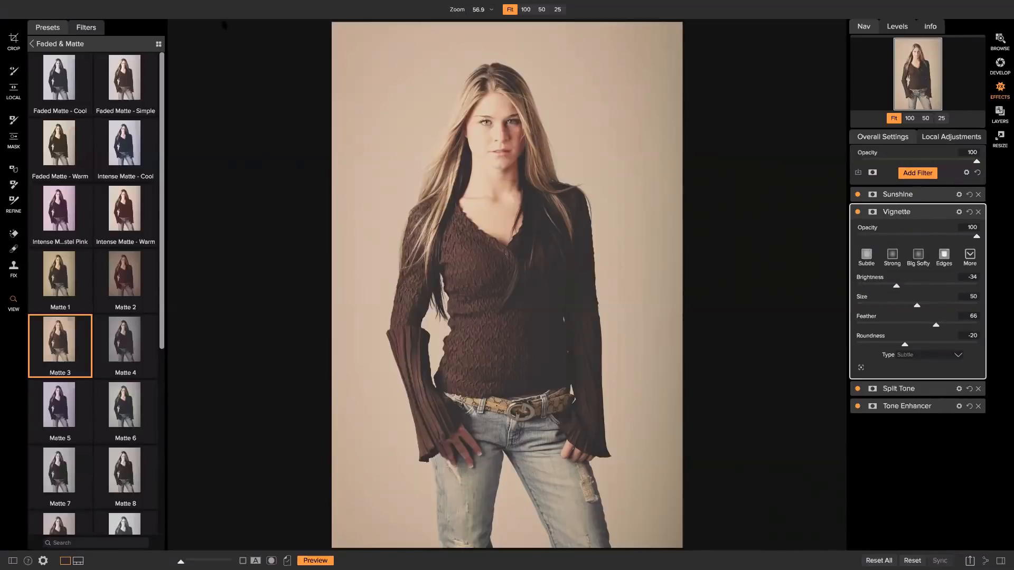
mouse_move(243, 4)
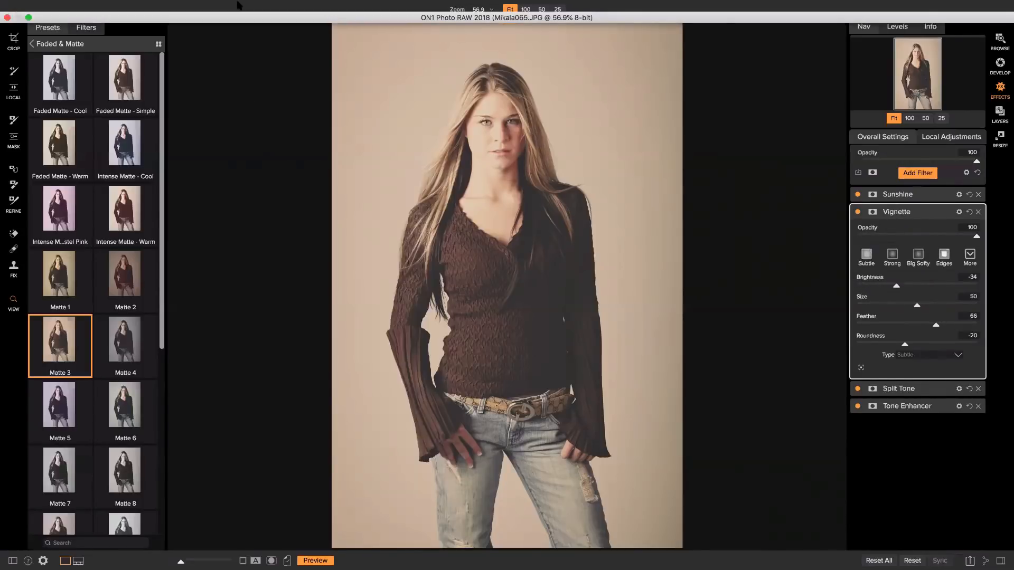
left_click(238, 5)
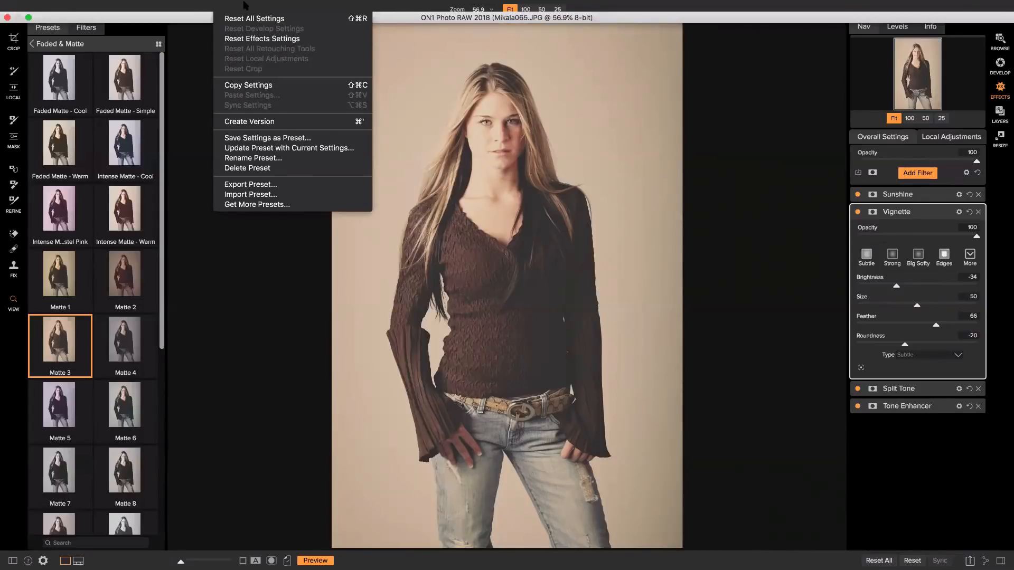
mouse_move(259, 5)
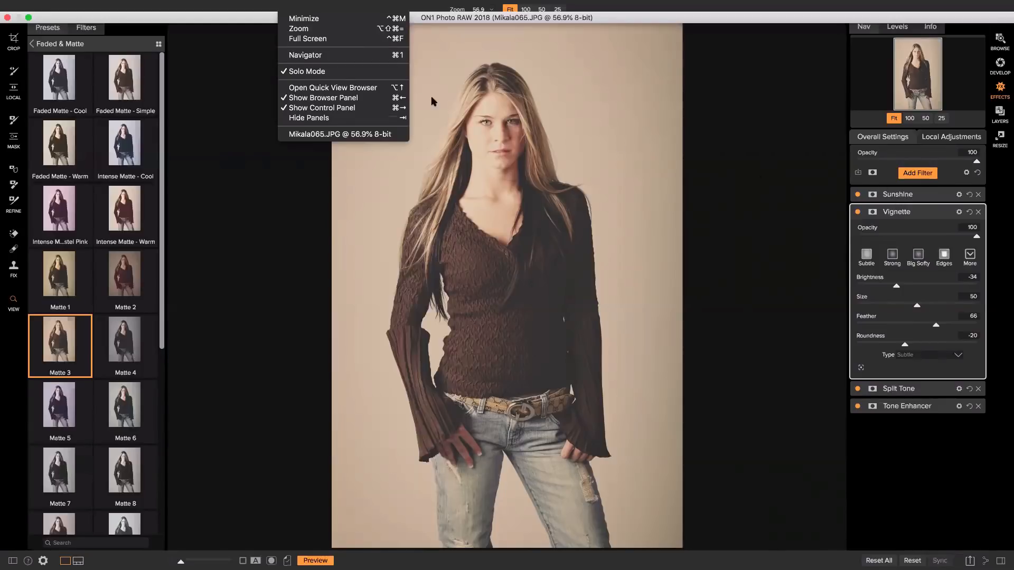
left_click(328, 72)
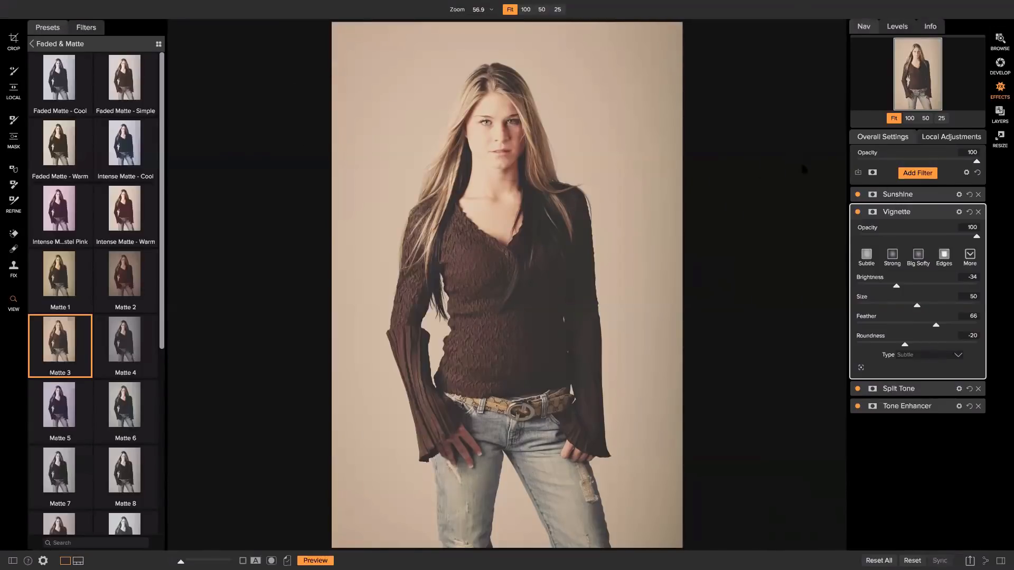
Expand the Sunshine and Split Tone filters alongside Vignette.
left_click(912, 195)
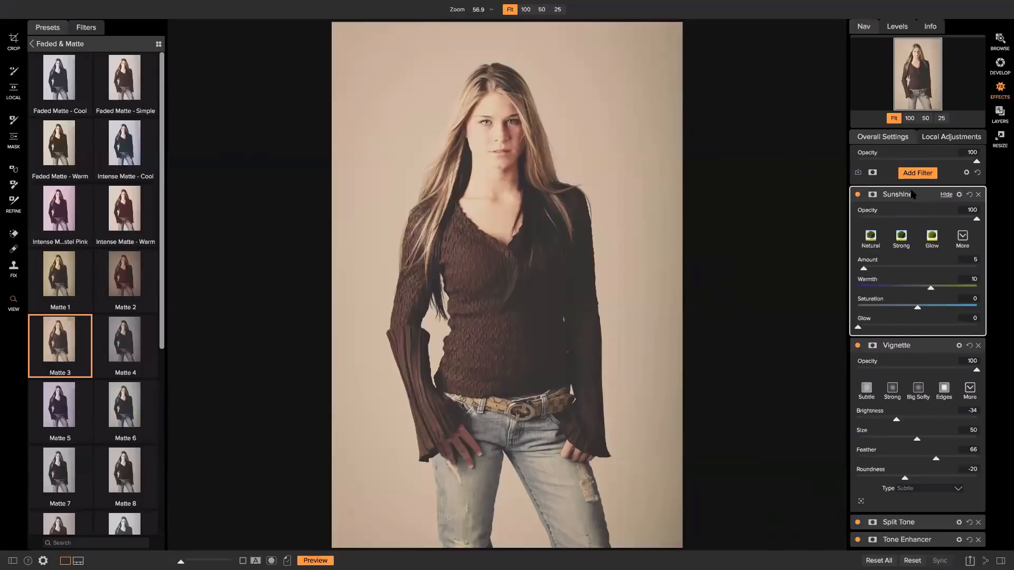
left_click(901, 522)
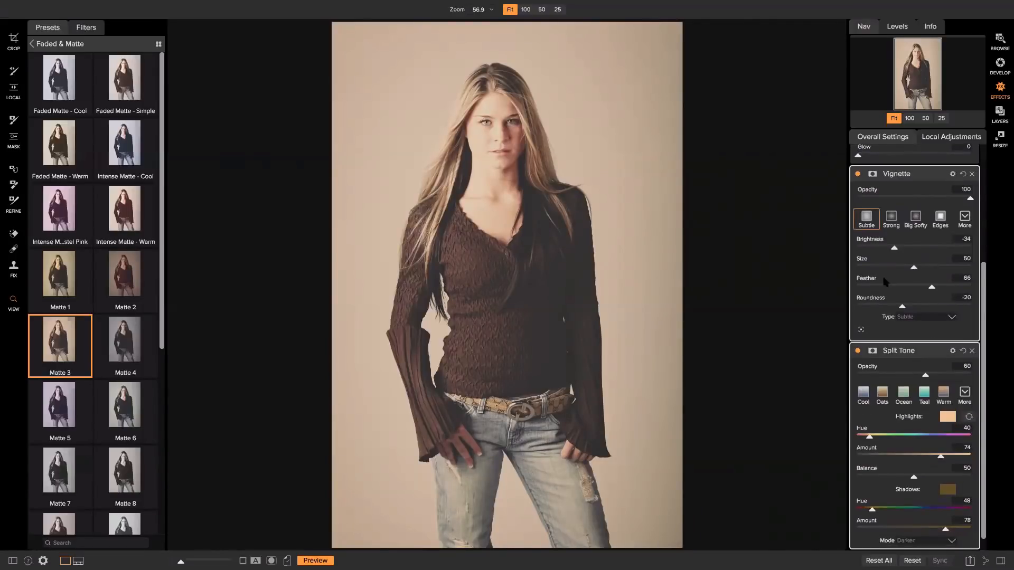
scroll(890, 305, "down", 1)
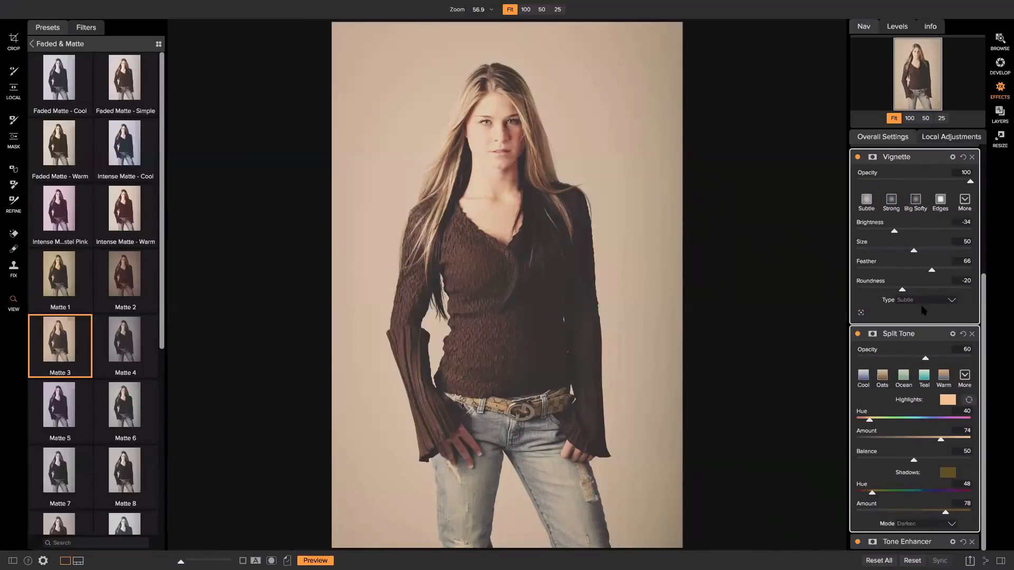
scroll(884, 294, "up", 5)
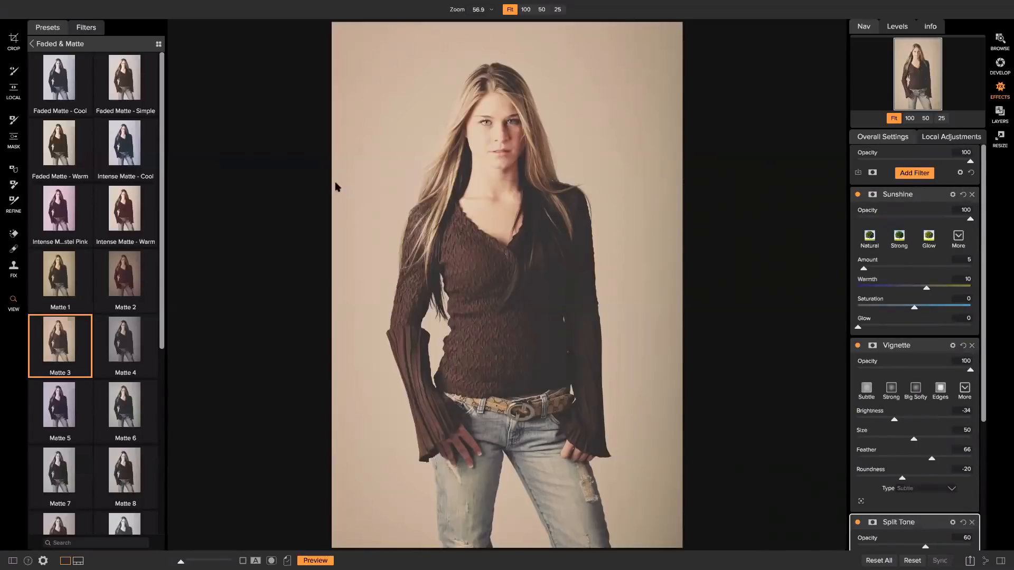
Turn Solo Mode back on and toggle Vignette, Split Tone and Tone Enhancer off and on to compare.
mouse_move(81, 6)
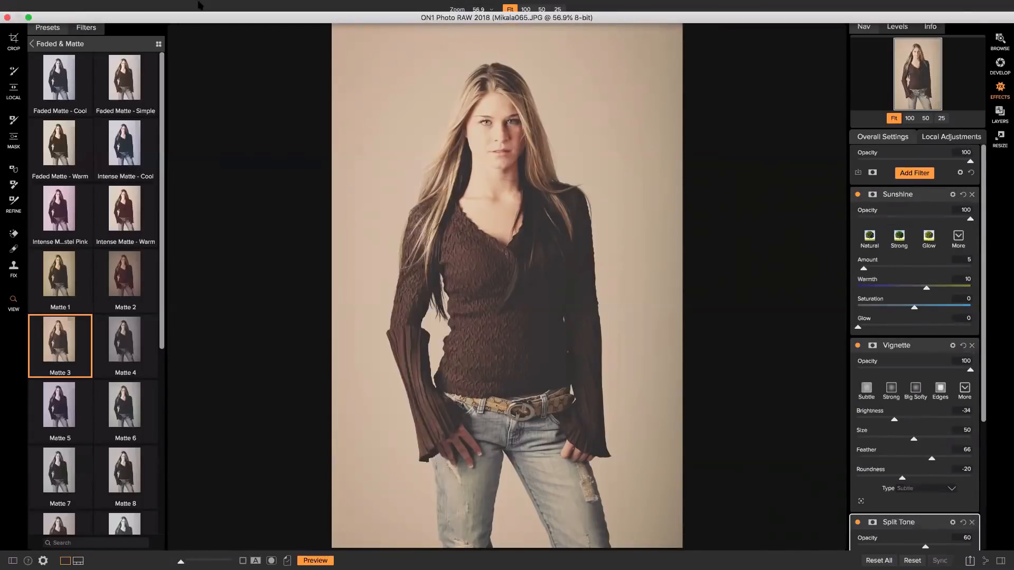
left_click(228, 5)
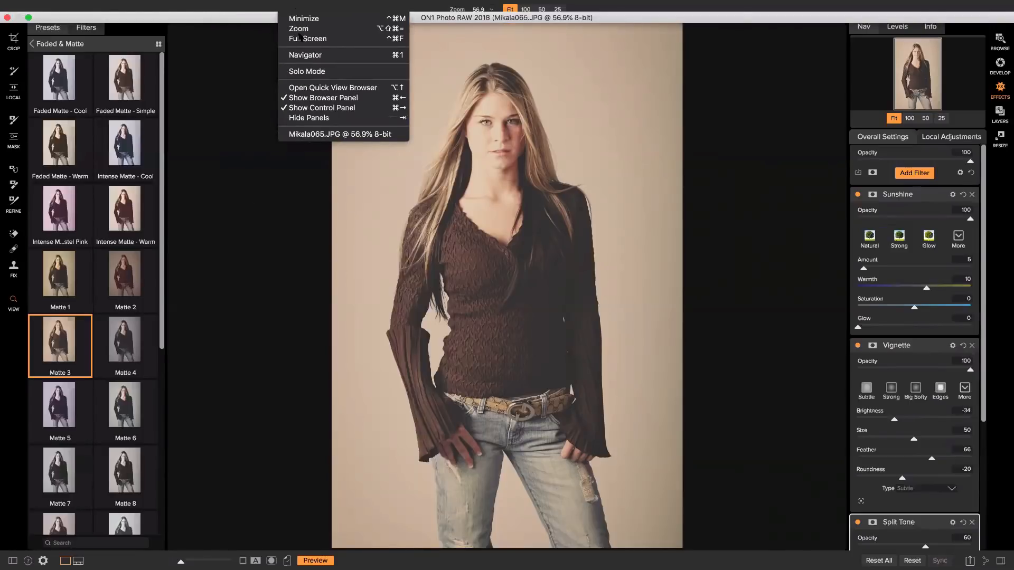
left_click(301, 72)
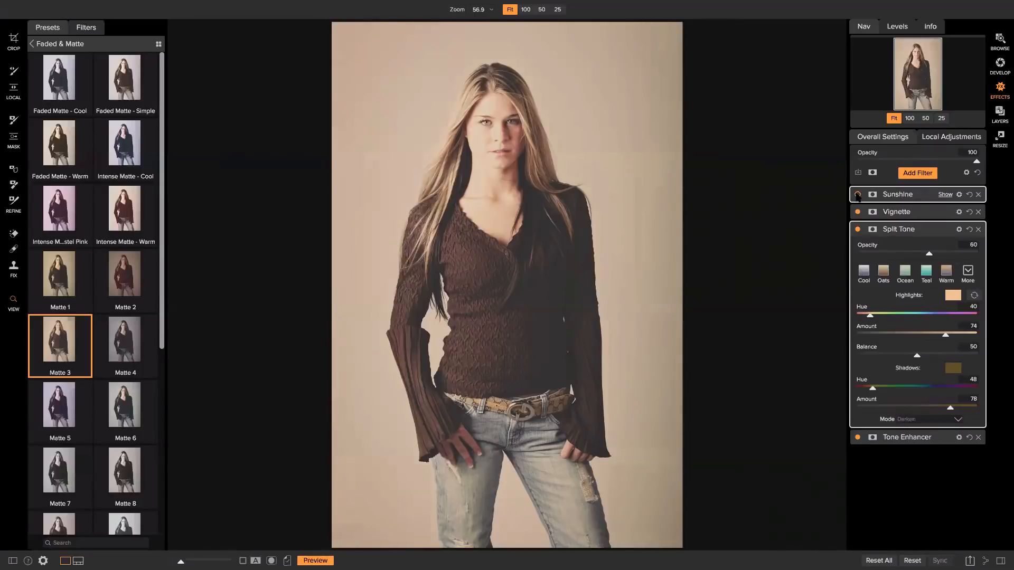
left_click(857, 212)
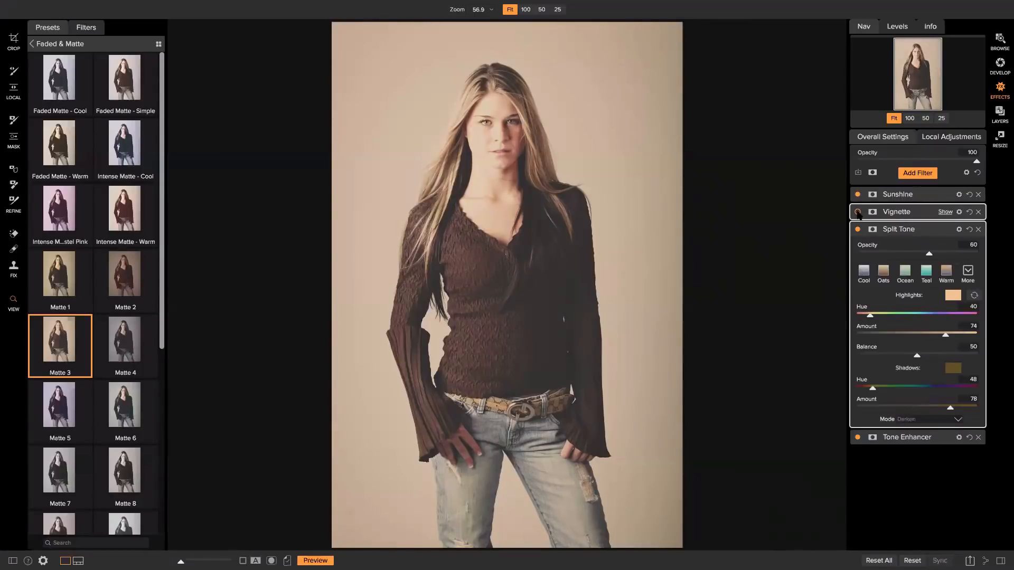
left_click(857, 212)
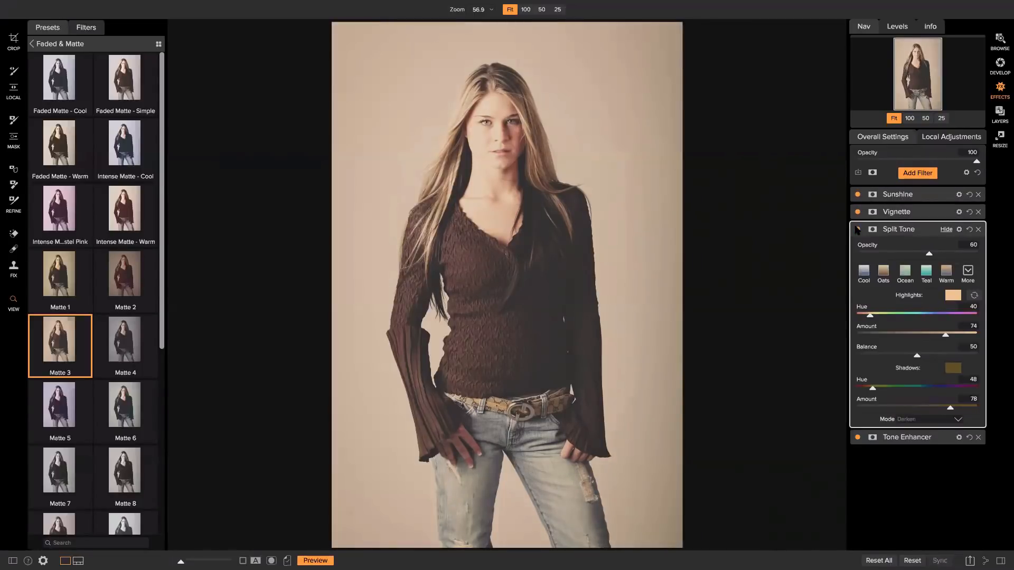
left_click(857, 229)
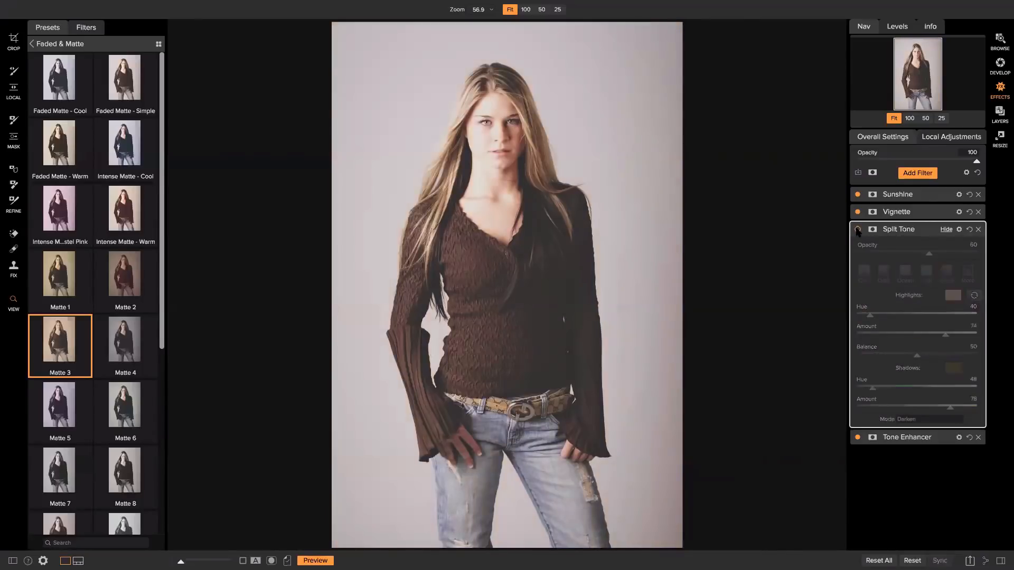
left_click(858, 229)
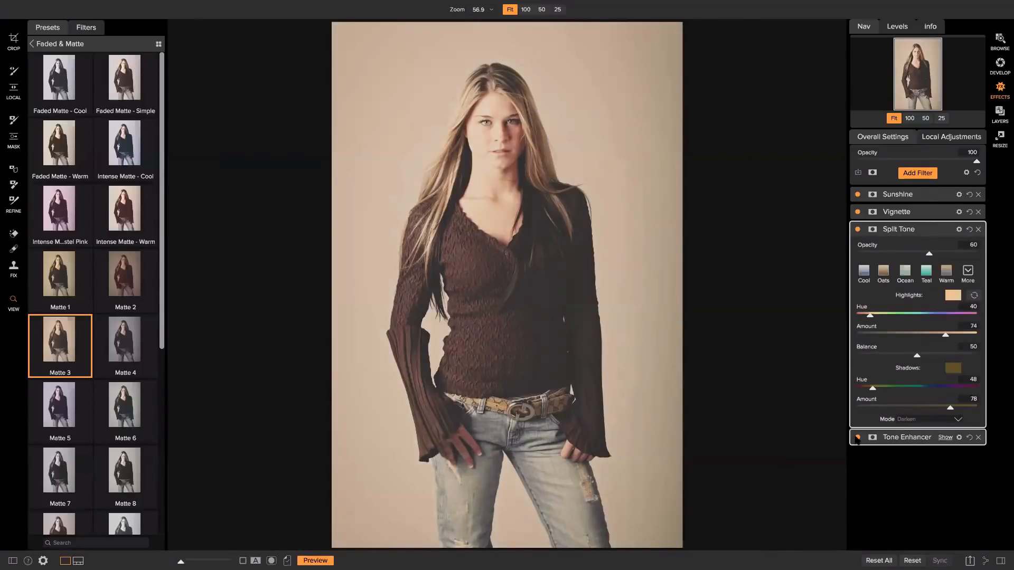
left_click(858, 438)
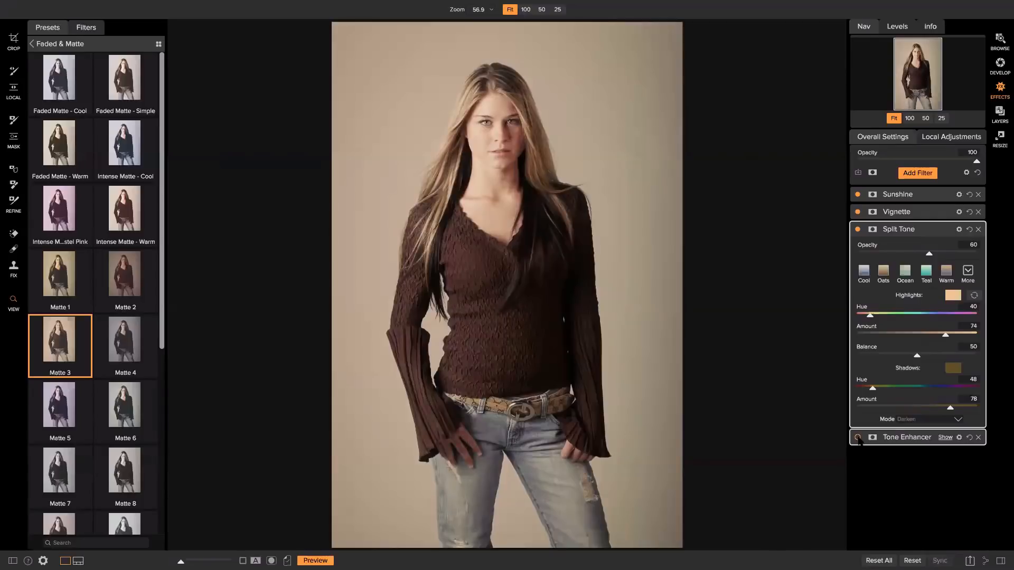
left_click(857, 438)
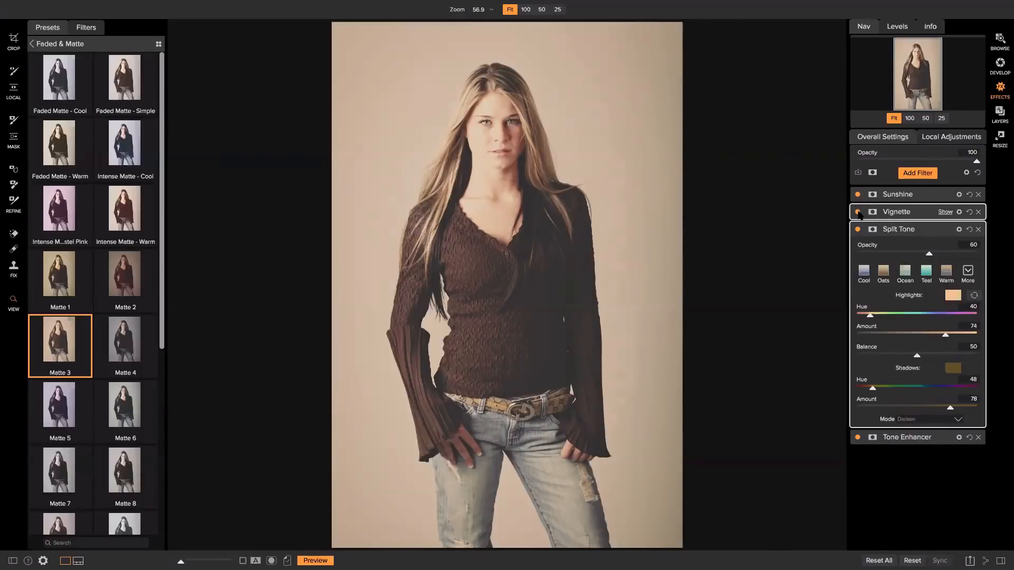
left_click(858, 212)
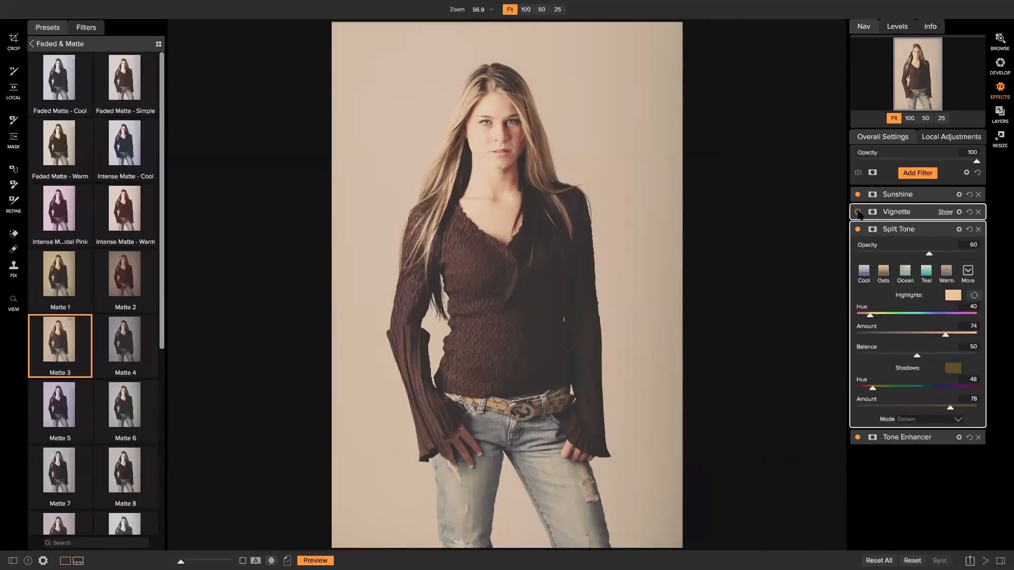
left_click(857, 212)
Delete the Vignette filter and expand the Sunshine filter's settings.
left_click(892, 214)
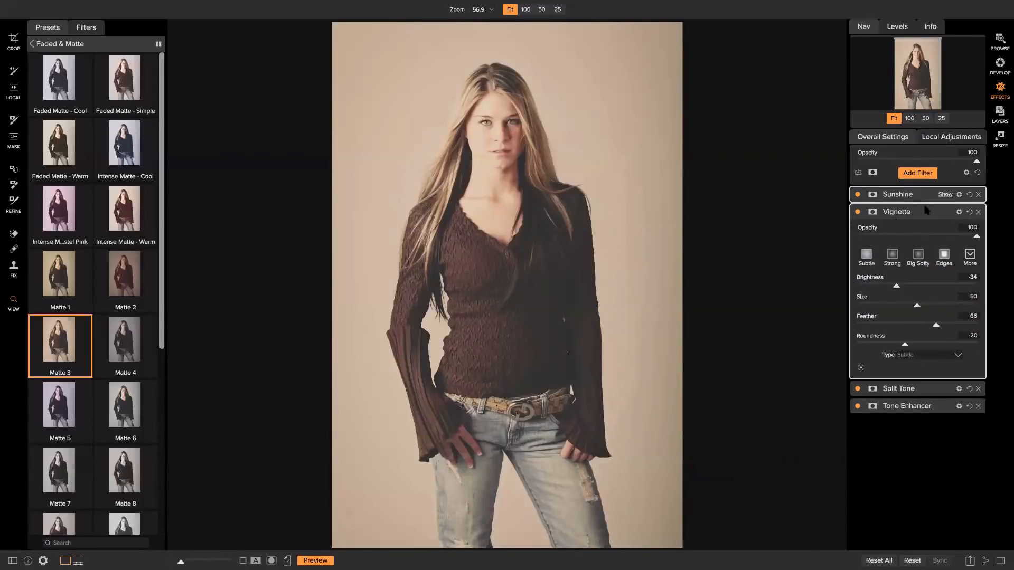
left_click(978, 211)
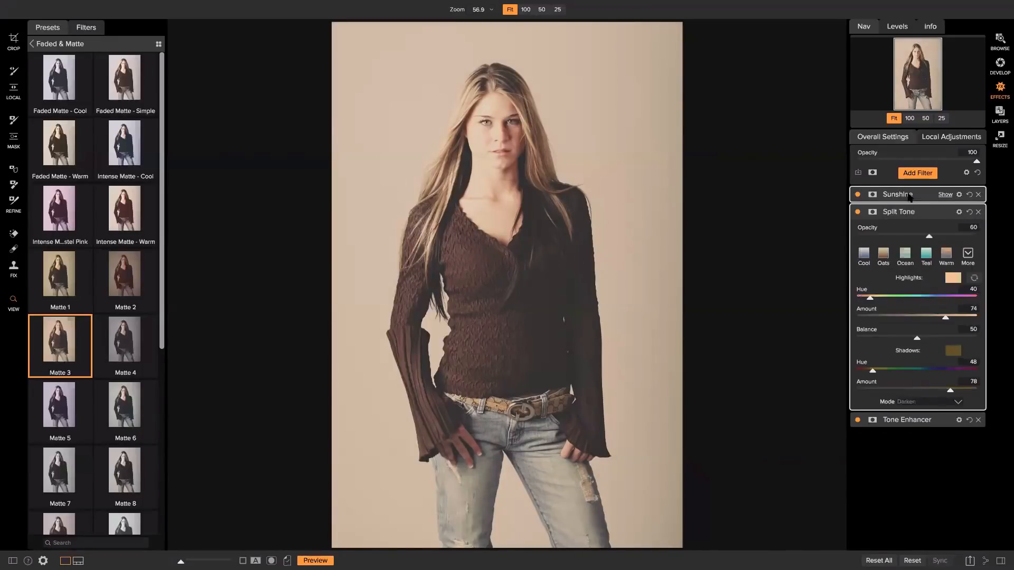
left_click(910, 197)
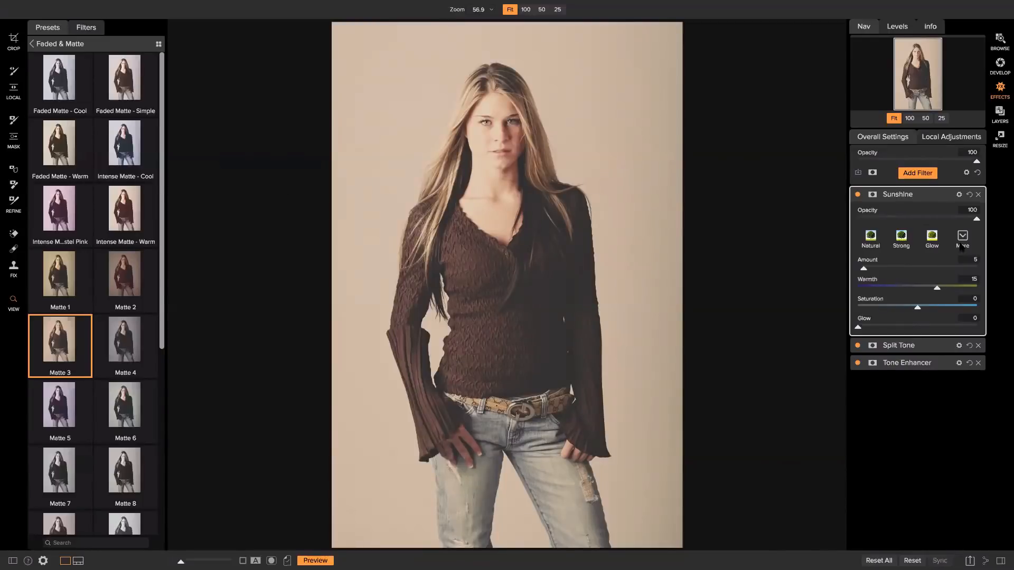
Add a Dynamic Contrast filter and toggle it off and on to compare.
left_click(917, 173)
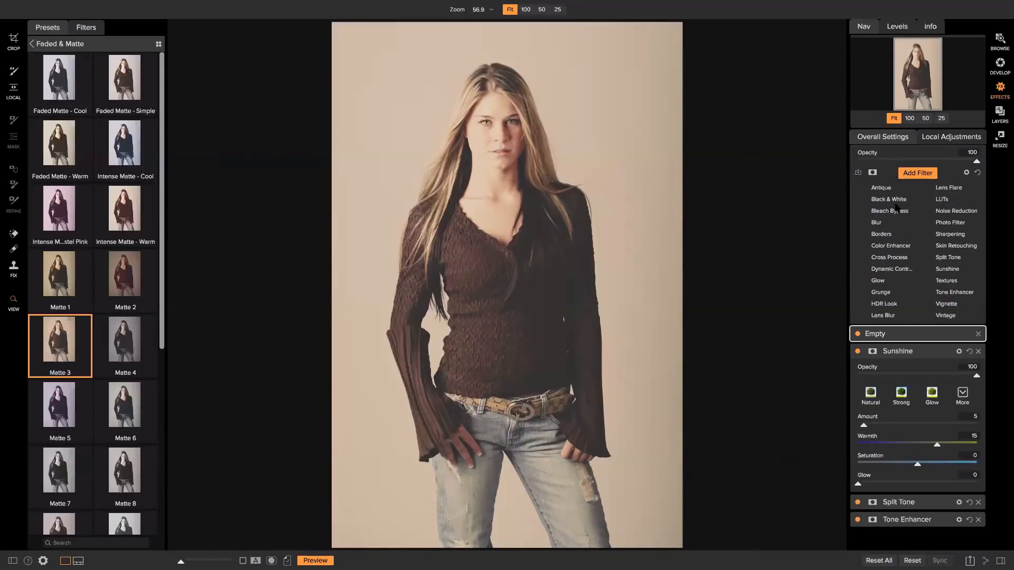
left_click(898, 270)
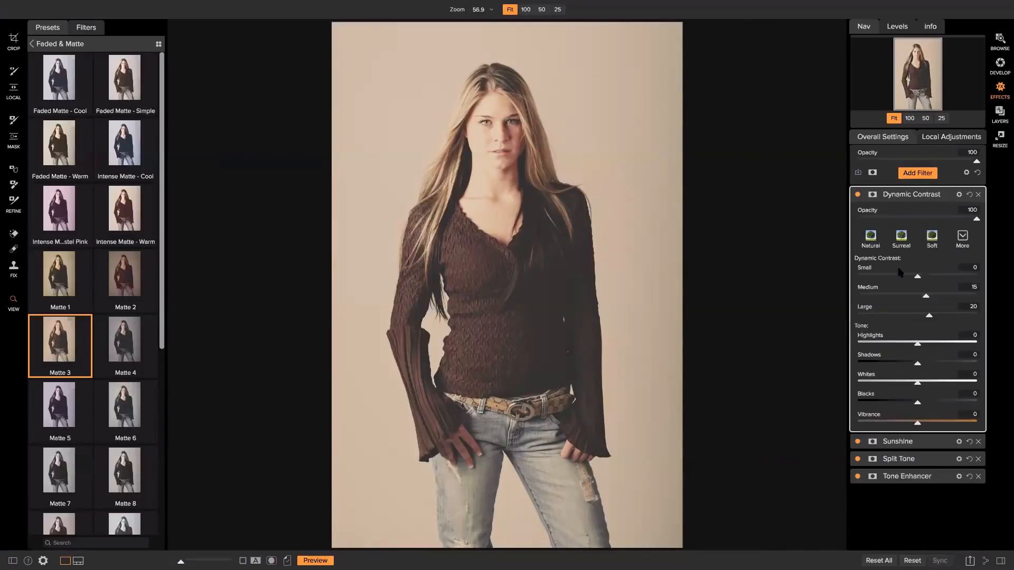
left_click(859, 195)
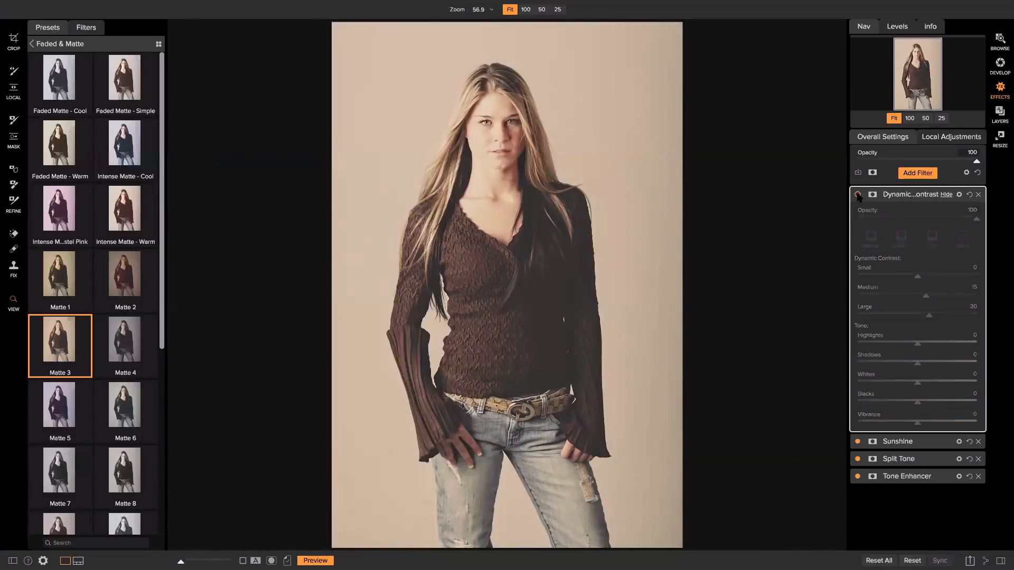
left_click(858, 196)
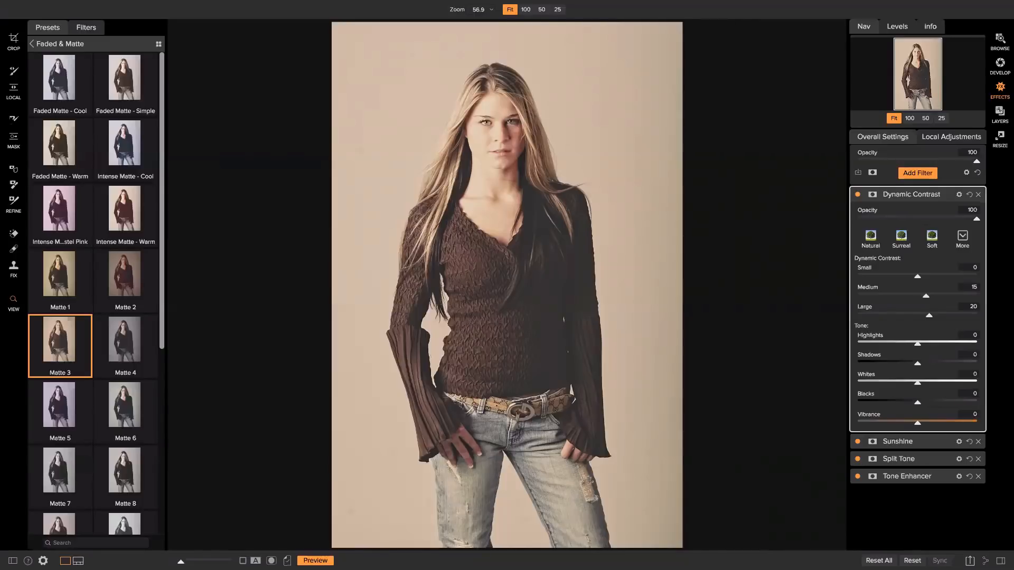
Set up the masking brush at size 400, opacity 100 and feather about 41.
key("b")
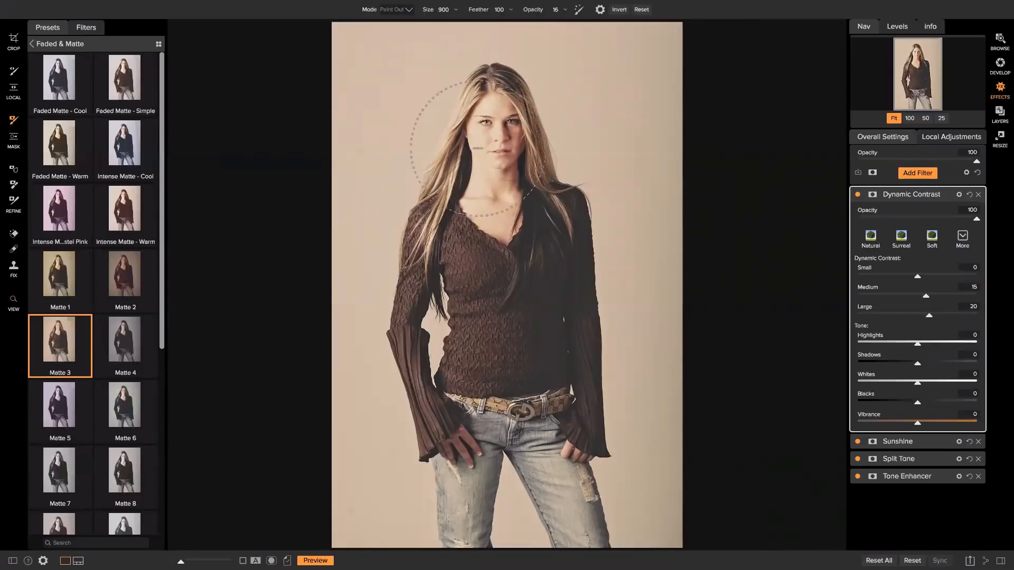
key("bracketleft")
key("bracketleft")
left_click(566, 10)
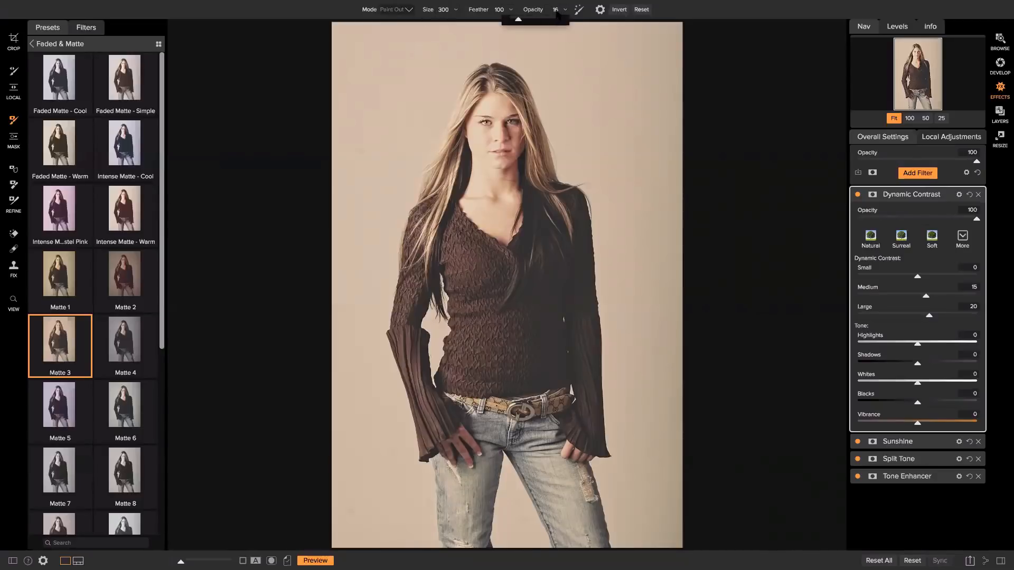
left_click_drag(533, 22, 569, 21)
left_click(511, 10)
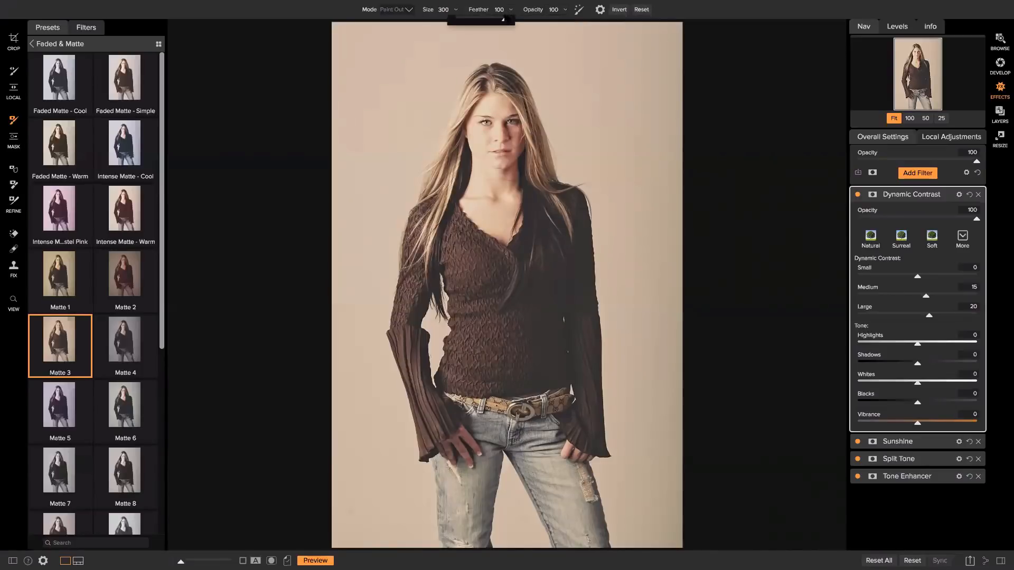
left_click_drag(506, 19, 476, 20)
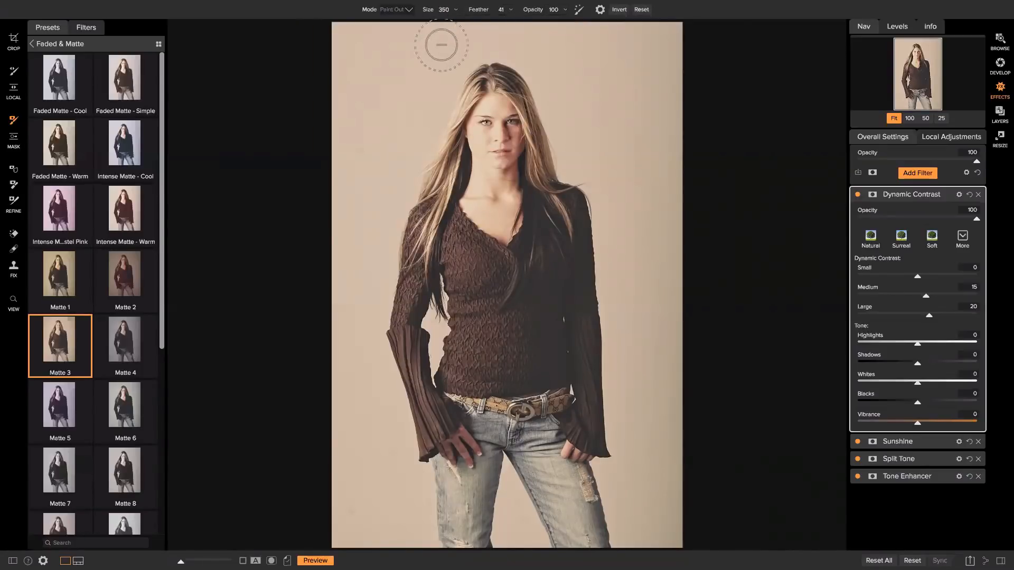
key("bracketright")
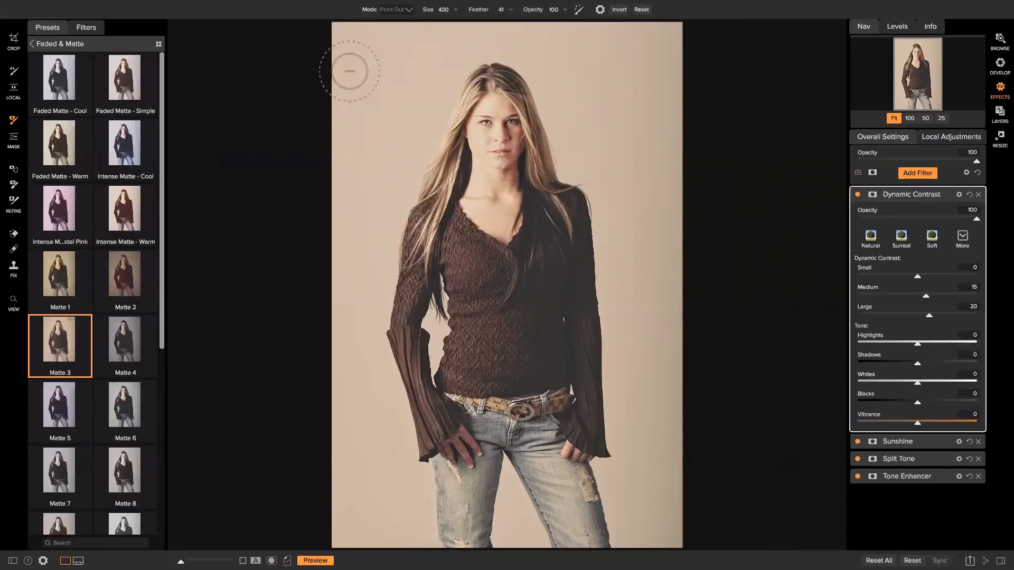
Paint Dynamic Contrast out of the top background, leaving the brush on Paint Out.
mouse_move(481, 51)
left_mouse_down()
mouse_move(388, 64)
mouse_move(502, 37)
mouse_move(431, 48)
left_mouse_up()
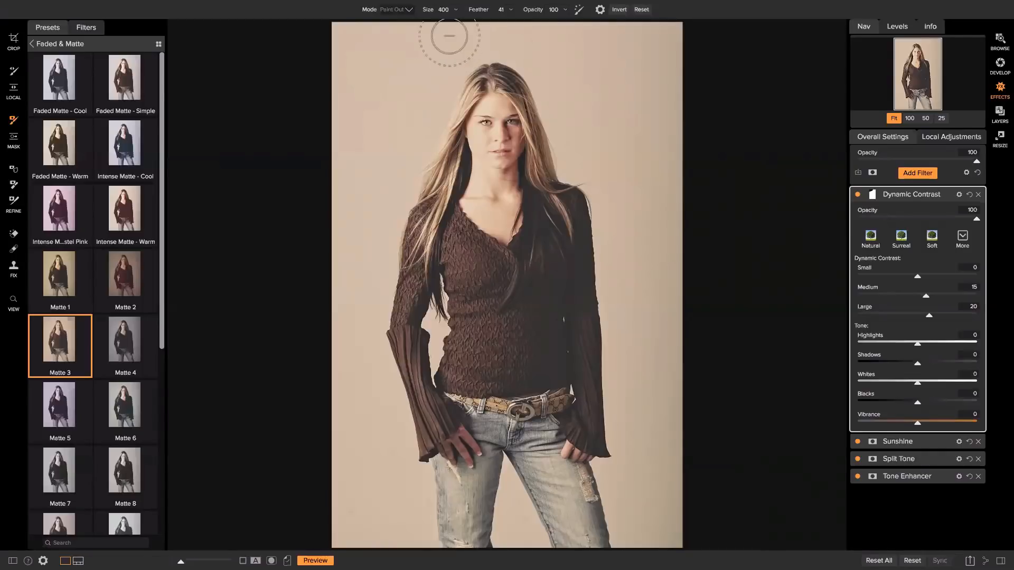
left_click(409, 10)
left_click(394, 30)
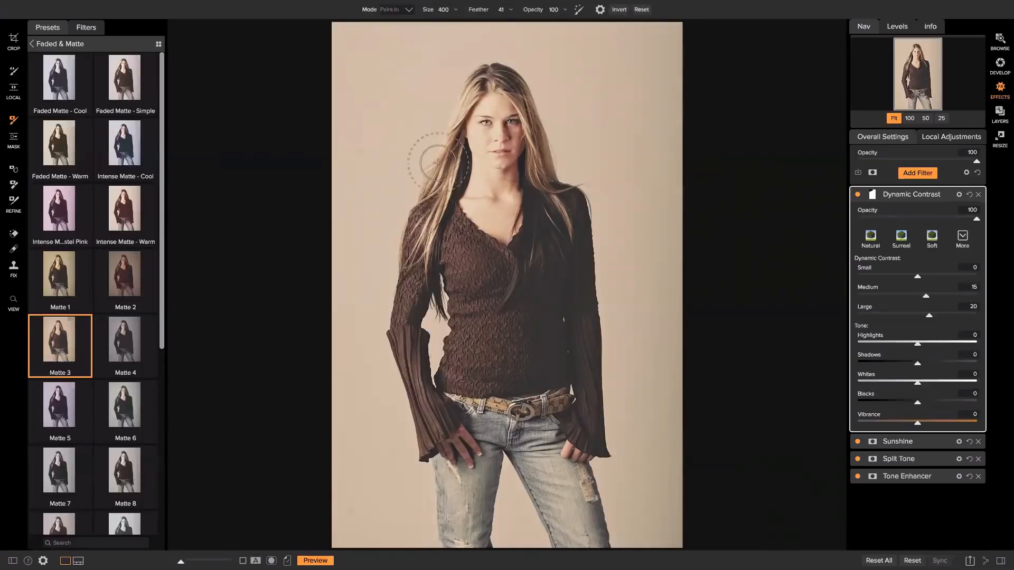
left_click(409, 10)
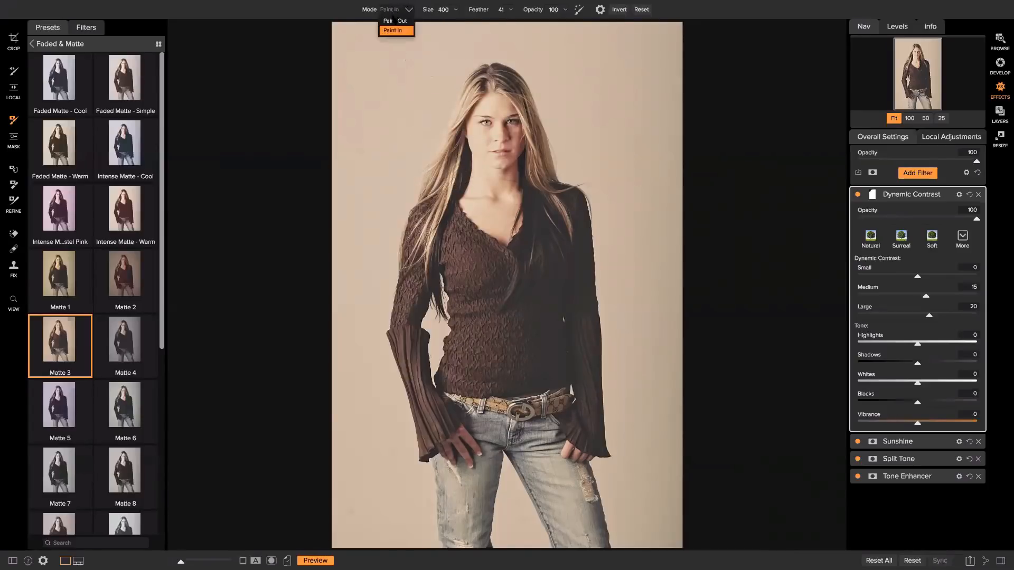
left_click(395, 27)
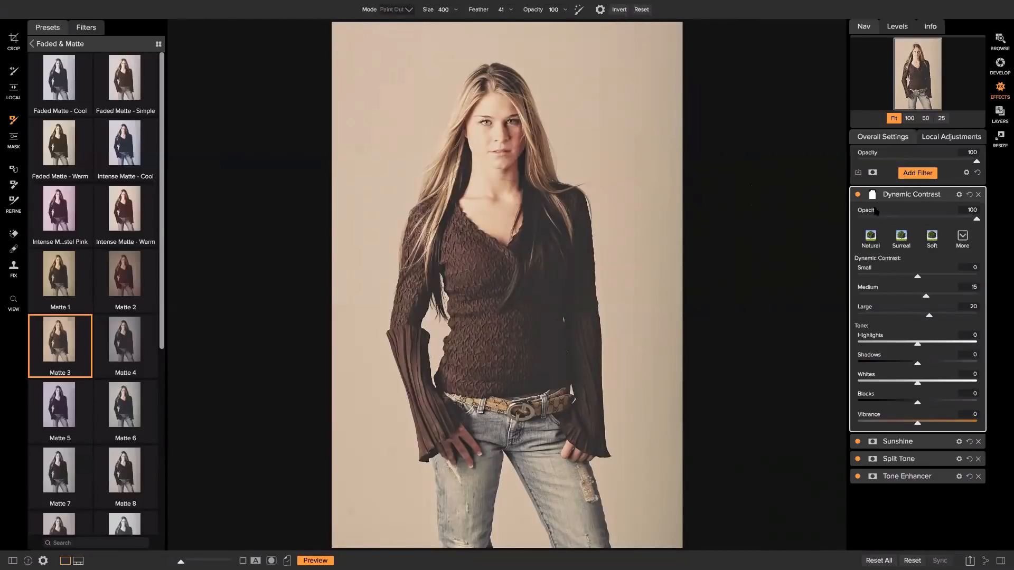
In mask view, paint Dynamic Contrast out beside the shoulders and top right with a 600 brush.
mouse_move(879, 197)
left_click(271, 560)
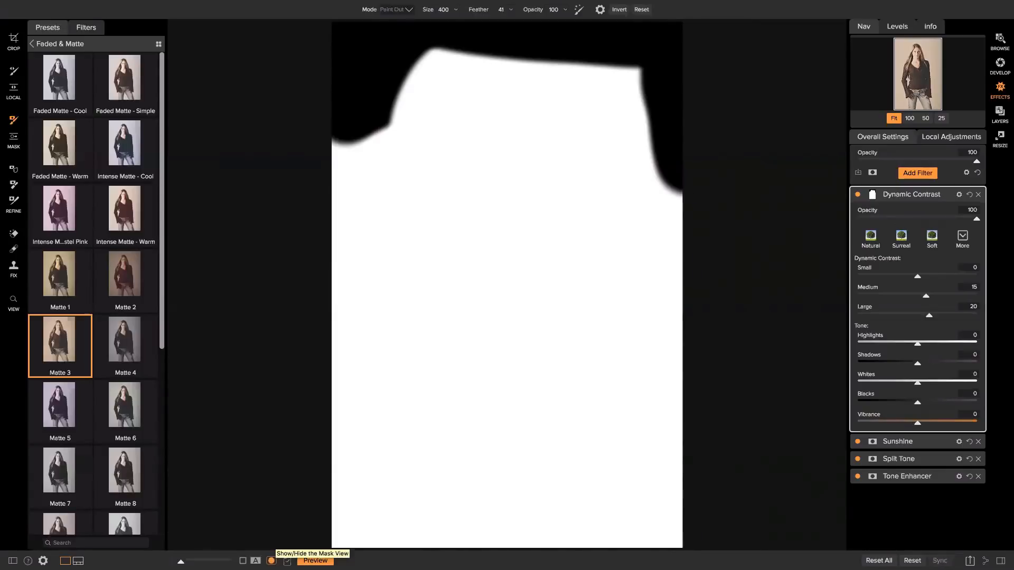
left_click(271, 561)
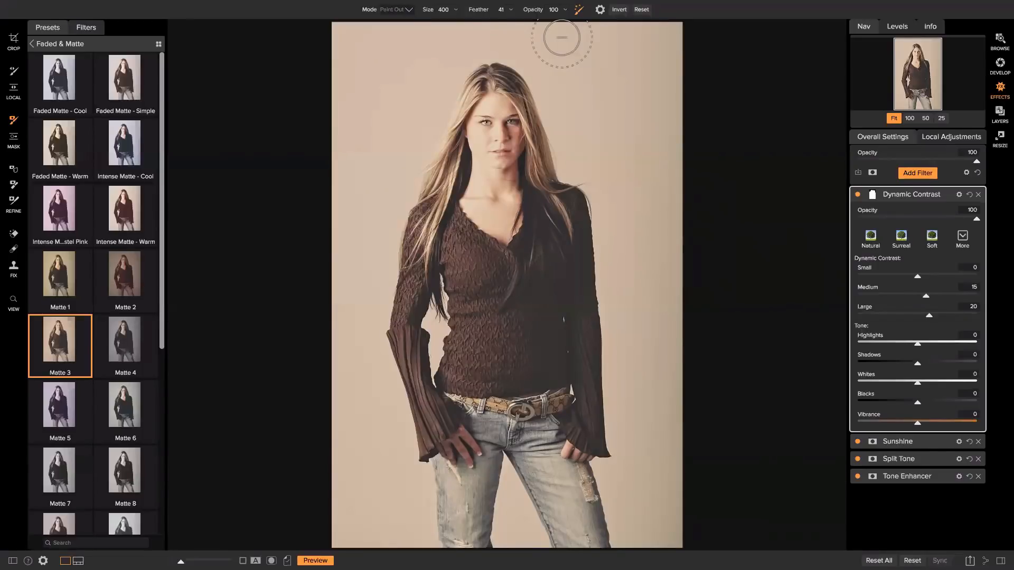
key("bracketright")
key("bracketright")
key("bracketright")
key("bracketright")
left_click(271, 561)
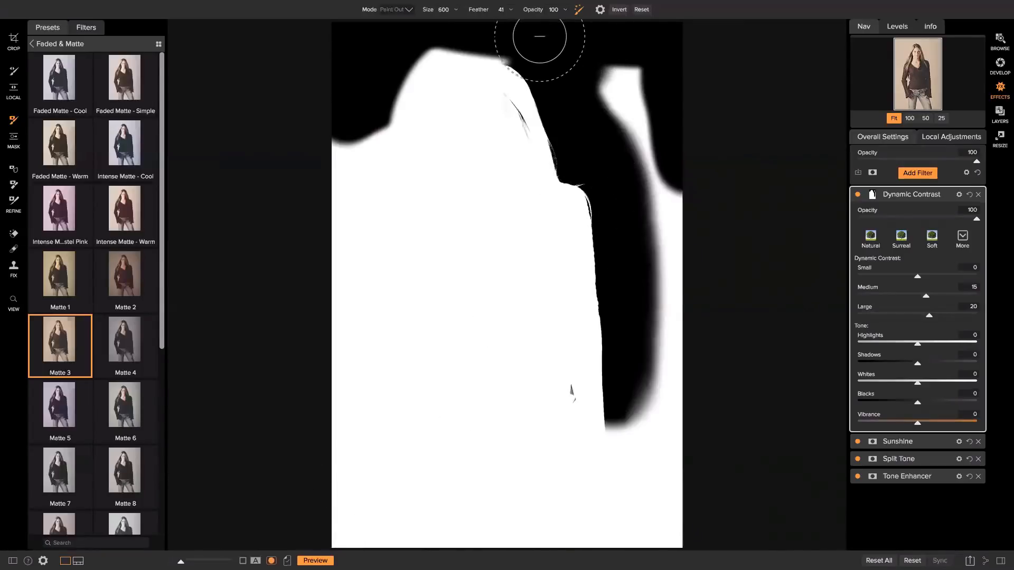
mouse_move(538, 35)
left_mouse_down()
mouse_move(454, 36)
mouse_move(450, 50)
mouse_move(426, 58)
mouse_move(368, 220)
mouse_move(350, 339)
mouse_move(346, 111)
mouse_move(332, 131)
mouse_move(360, 389)
mouse_move(378, 430)
left_mouse_up()
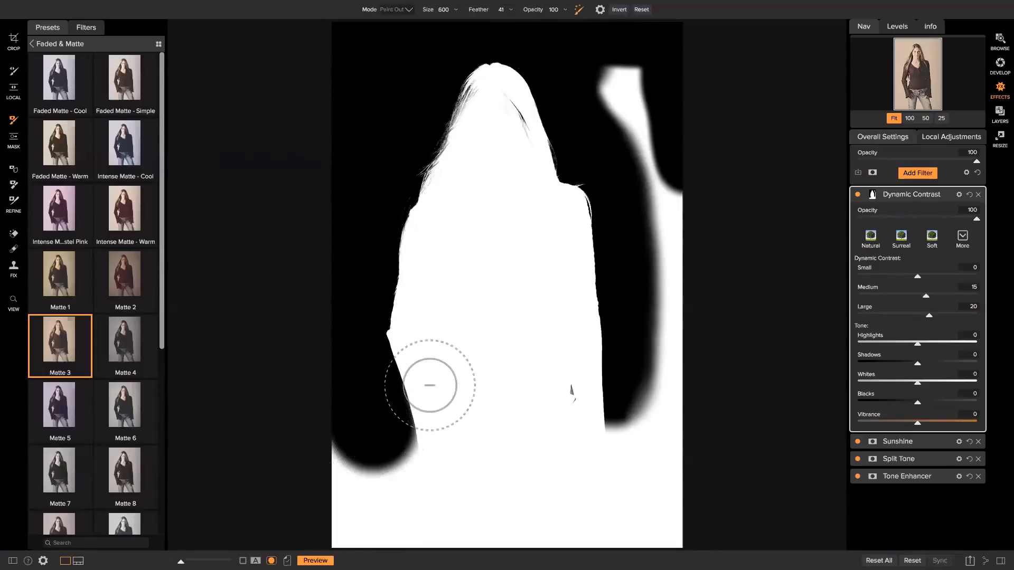
mouse_move(670, 41)
left_mouse_down()
mouse_move(636, 62)
mouse_move(610, 99)
mouse_move(627, 123)
mouse_move(626, 110)
mouse_move(679, 245)
mouse_move(693, 330)
mouse_move(657, 360)
mouse_move(642, 449)
mouse_move(649, 475)
mouse_move(635, 491)
mouse_move(694, 524)
mouse_move(665, 532)
mouse_move(694, 349)
mouse_move(673, 350)
left_mouse_up()
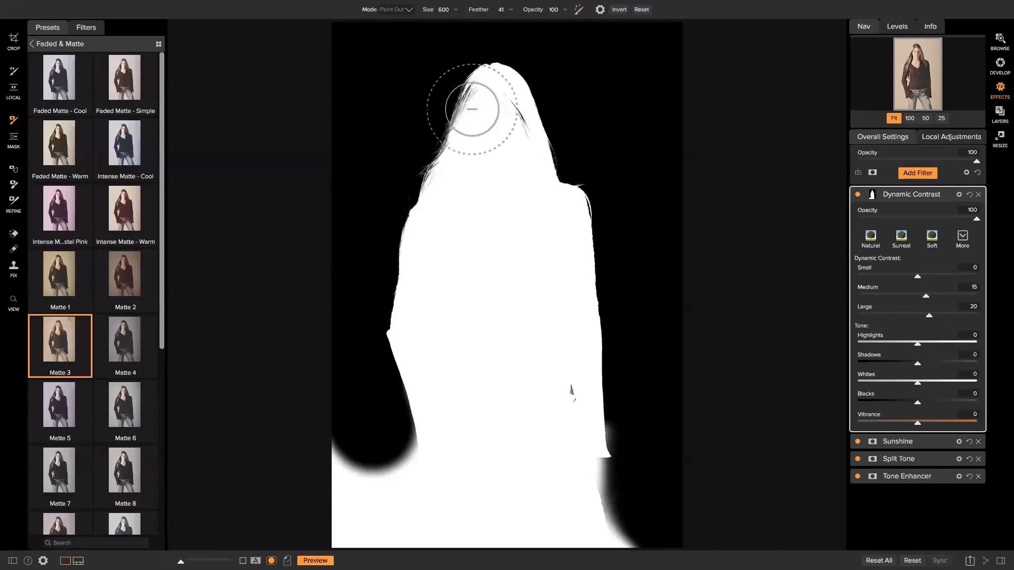
Paint the effect off the face with a 350 brush and return to normal view.
key("bracketleft")
key("bracketleft")
key("bracketleft")
key("bracketleft")
key("bracketleft")
key("bracketleft")
key("bracketleft")
key("bracketleft")
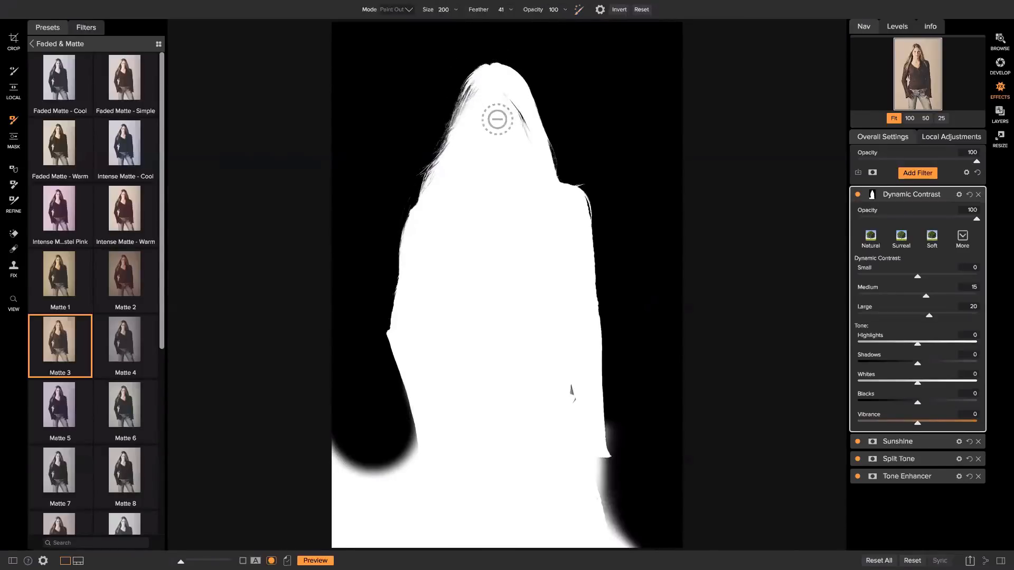
mouse_move(489, 120)
left_mouse_down()
mouse_move(486, 130)
mouse_move(491, 104)
mouse_move(482, 119)
mouse_move(515, 139)
left_mouse_up()
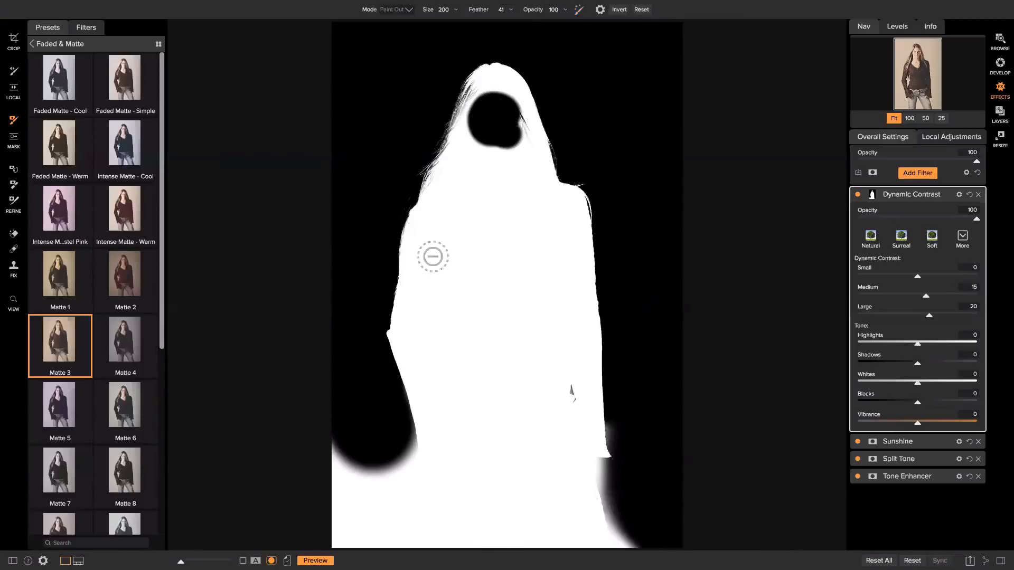
key("ctrl+m")
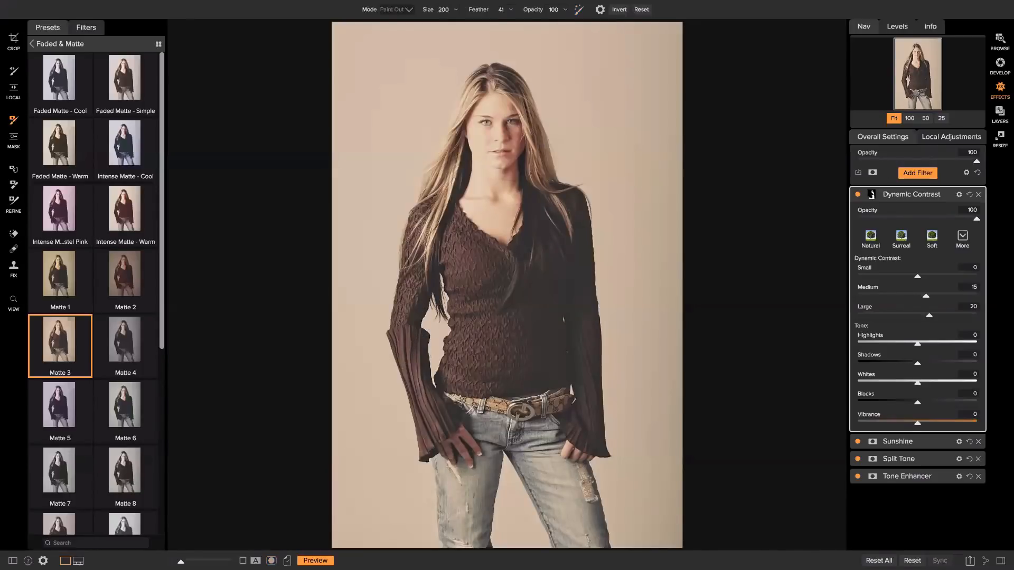
Compare Dynamic Contrast on and off, then reset its mask and invert it to solid black.
left_click(857, 195)
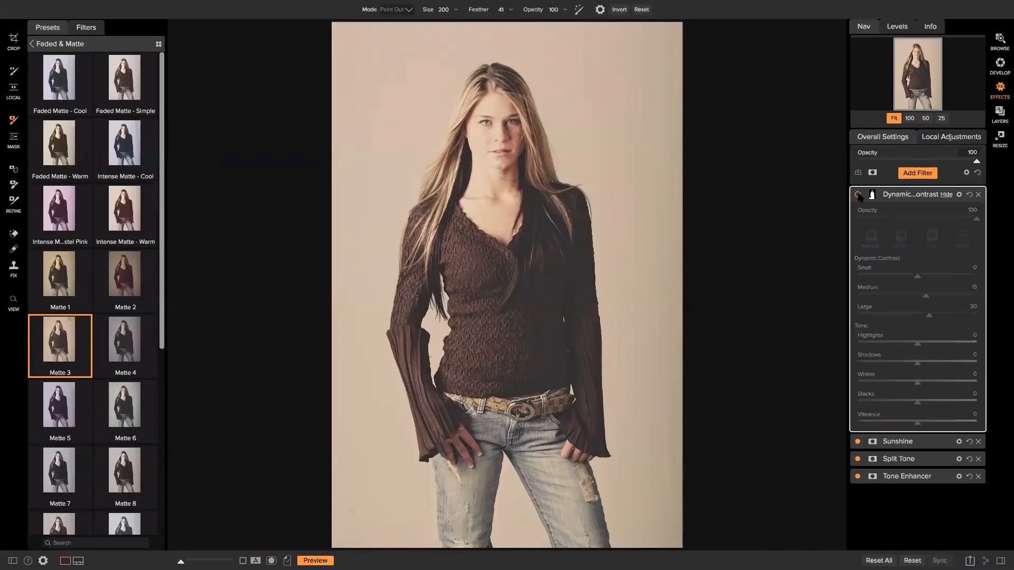
left_click(858, 195)
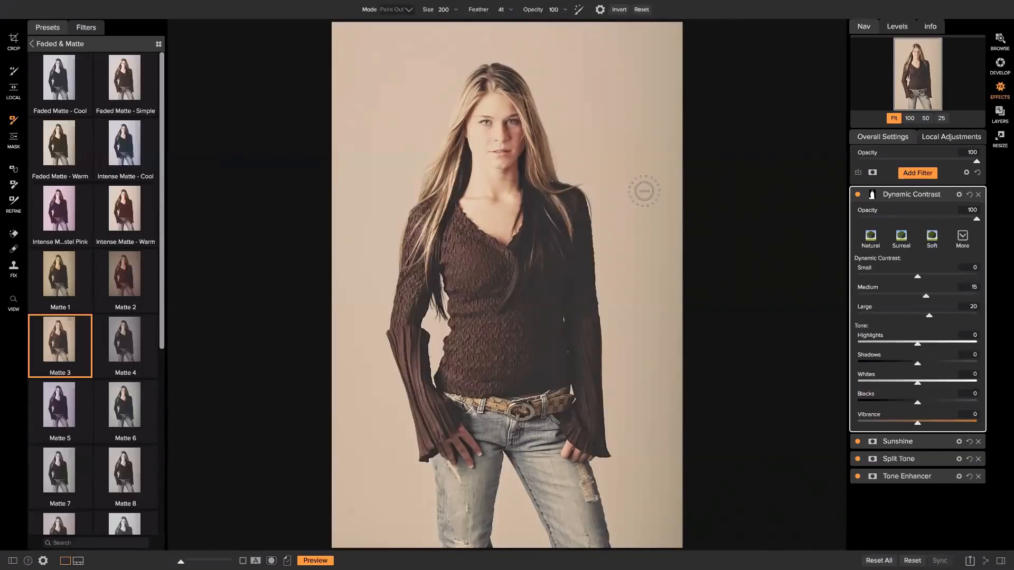
left_click(872, 194)
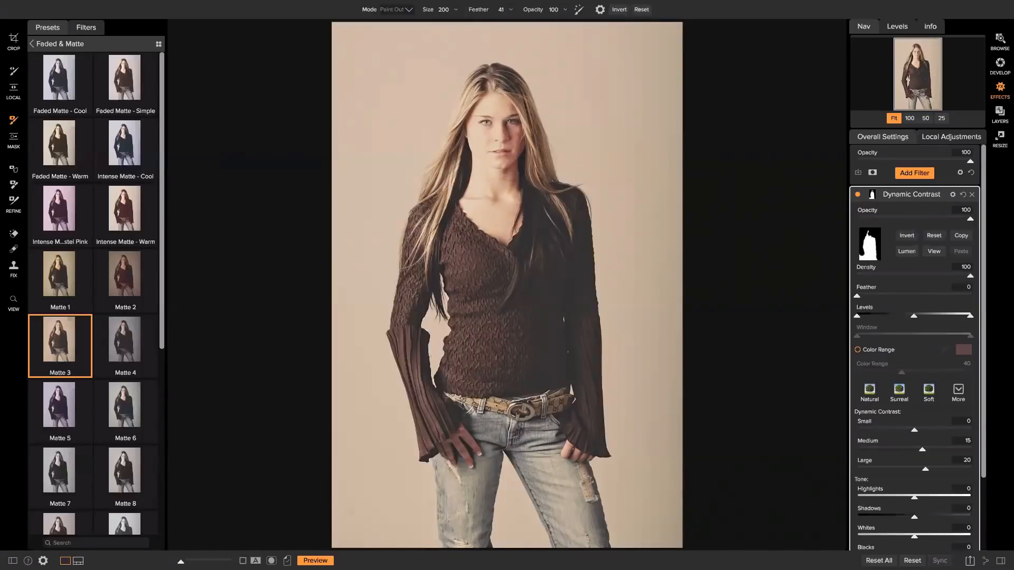
left_click(936, 237)
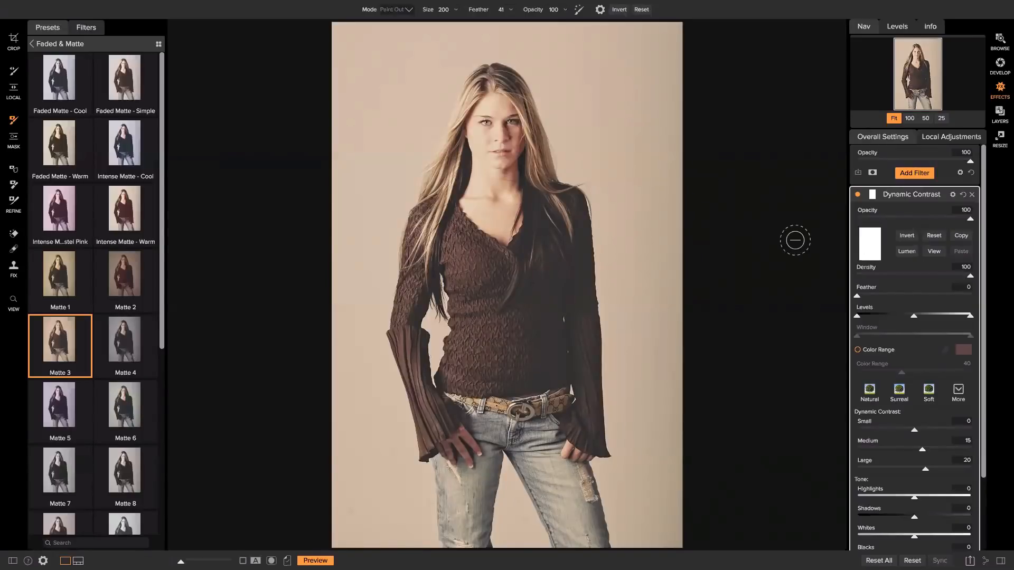
left_click(908, 236)
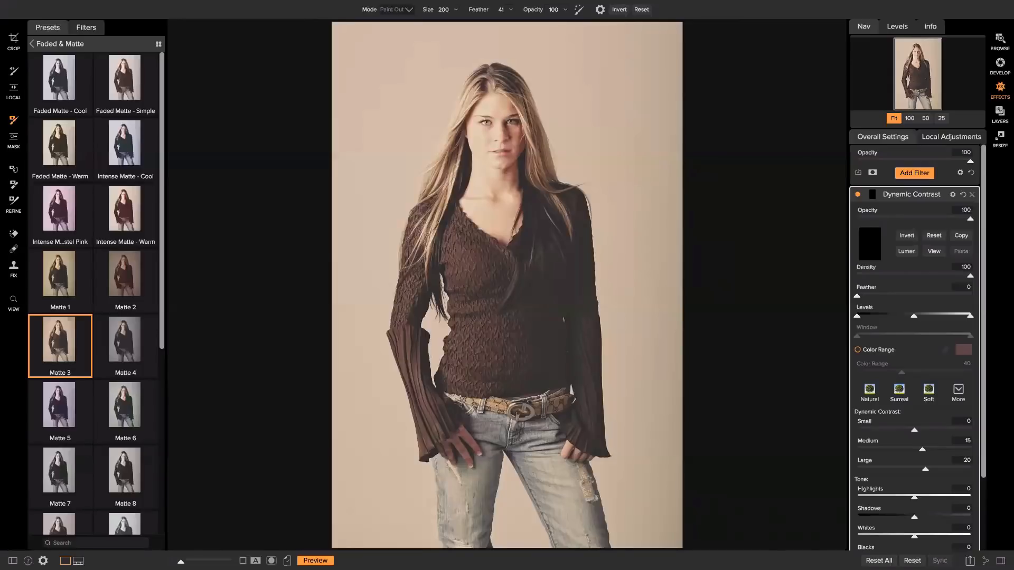
left_click(907, 236)
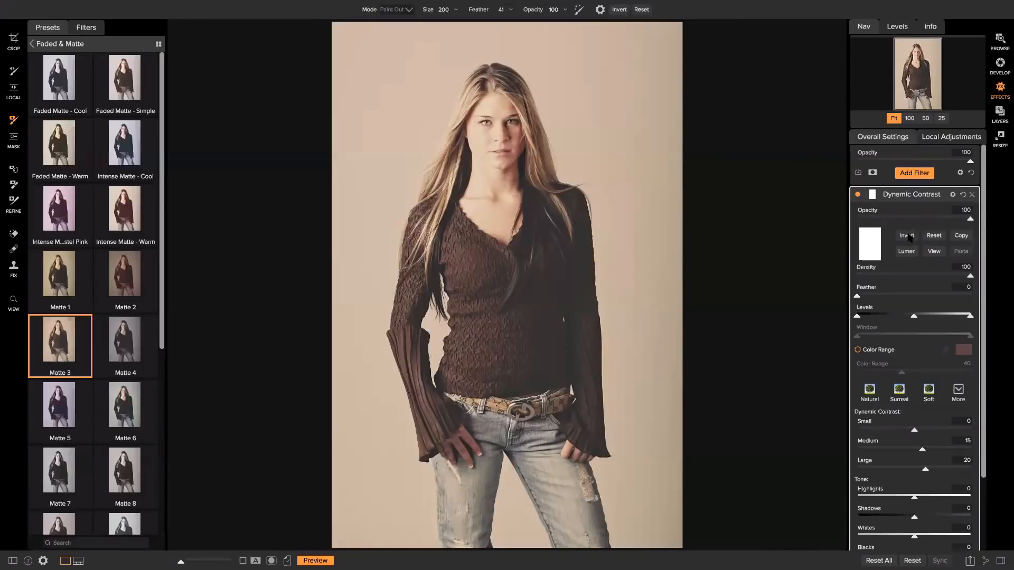
left_click(908, 236)
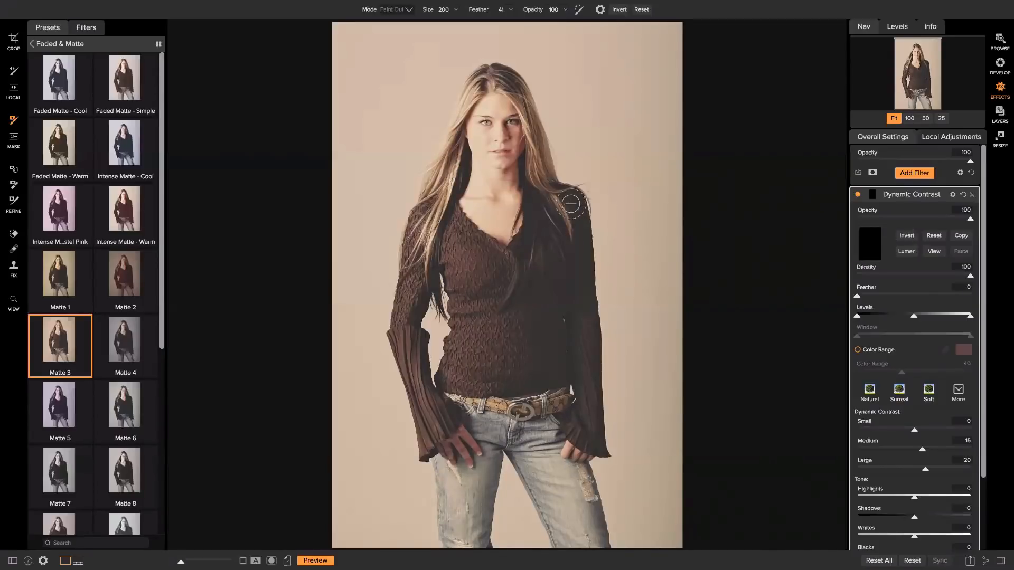
Switch the brush to Paint In and paint Dynamic Contrast onto the sweater, sleeve and hair strands.
left_click(408, 11)
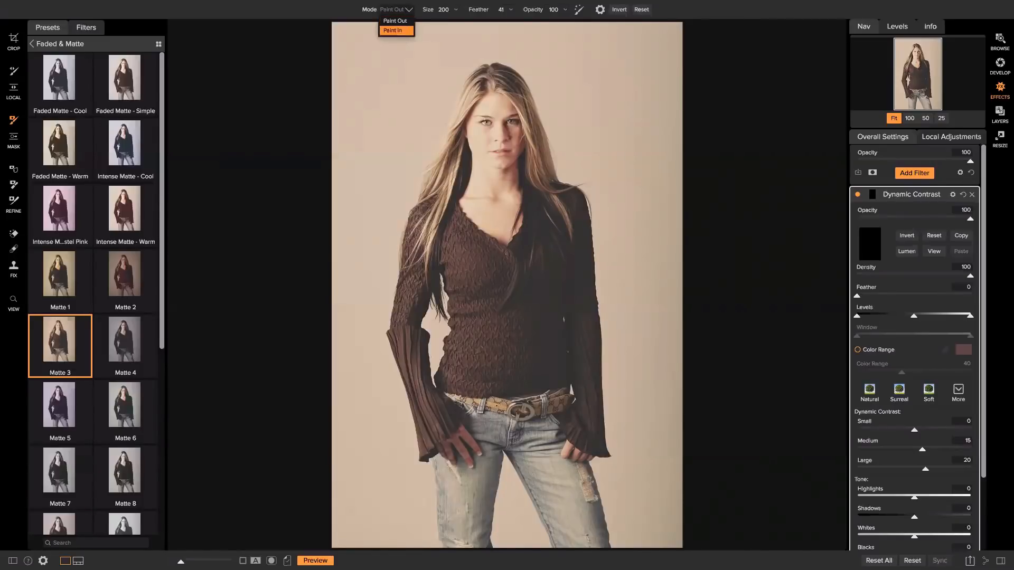
left_click(393, 30)
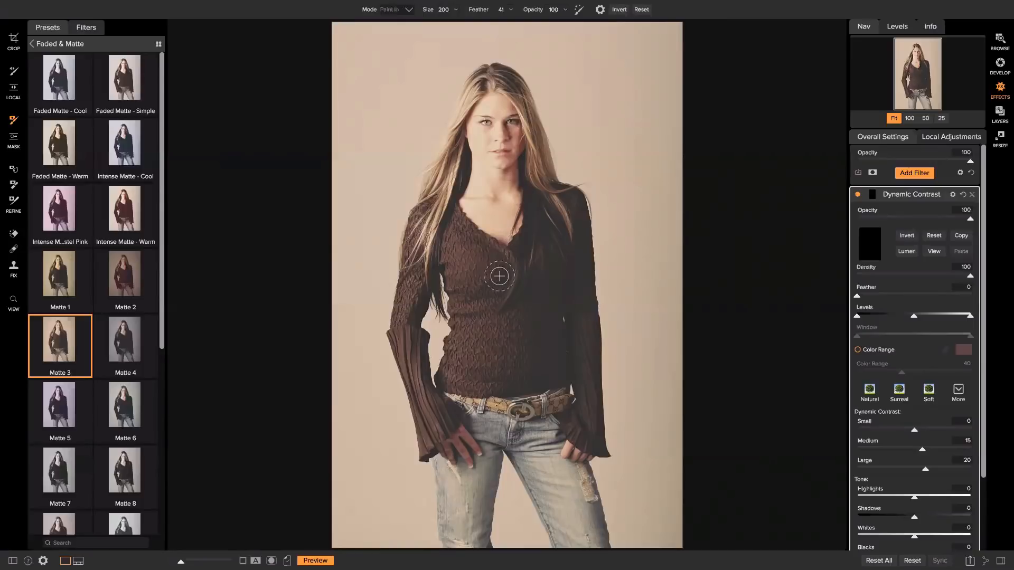
key("bracketright")
key("bracketright")
mouse_move(502, 290)
left_mouse_down()
mouse_move(473, 369)
mouse_move(486, 284)
mouse_move(443, 237)
mouse_move(515, 297)
mouse_move(540, 283)
mouse_move(550, 221)
mouse_move(520, 414)
mouse_move(539, 365)
mouse_move(512, 374)
mouse_move(445, 432)
mouse_move(452, 466)
mouse_move(476, 447)
mouse_move(516, 364)
mouse_move(565, 503)
mouse_move(570, 412)
mouse_move(558, 324)
mouse_move(556, 213)
left_mouse_up()
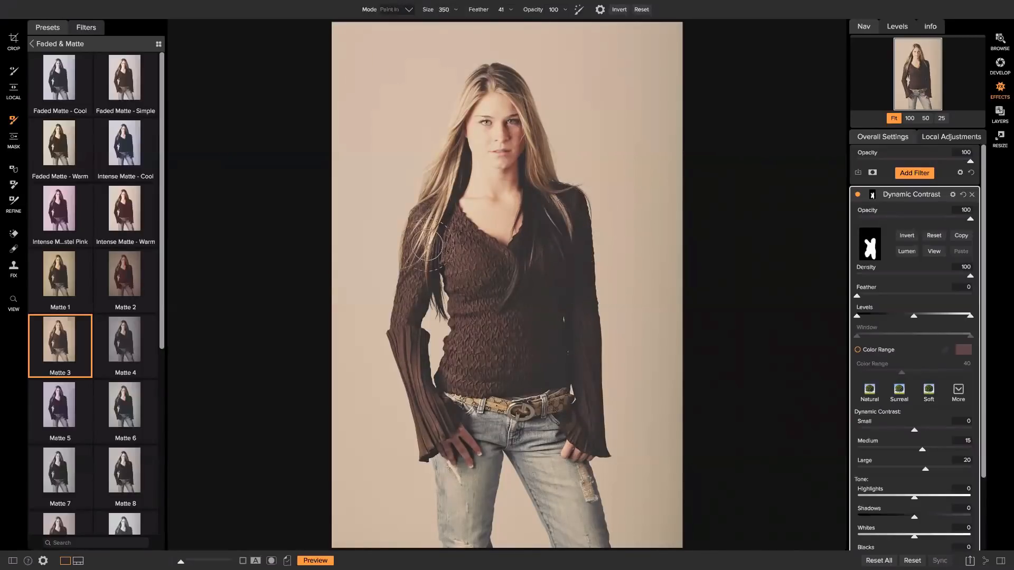
key("bracketleft")
key("bracketleft")
mouse_move(430, 215)
left_mouse_down()
mouse_move(402, 319)
mouse_move(441, 424)
left_mouse_up()
key("bracketleft")
mouse_move(450, 173)
left_mouse_down()
mouse_move(436, 232)
mouse_move(457, 143)
left_mouse_up()
mouse_move(491, 86)
left_mouse_down()
mouse_move(481, 79)
mouse_move(468, 94)
mouse_move(497, 76)
mouse_move(515, 93)
mouse_move(561, 202)
mouse_move(567, 235)
mouse_move(536, 172)
mouse_move(538, 262)
mouse_move(551, 226)
mouse_move(547, 204)
mouse_move(552, 270)
mouse_move(554, 193)
mouse_move(575, 219)
mouse_move(576, 239)
mouse_move(555, 247)
left_mouse_up()
key("bracketleft")
key("bracketleft")
Add a Magic Eye Fixer local adjustment at 100% zoom, paint the eyes, and lower opacity to 26.
left_click(934, 139)
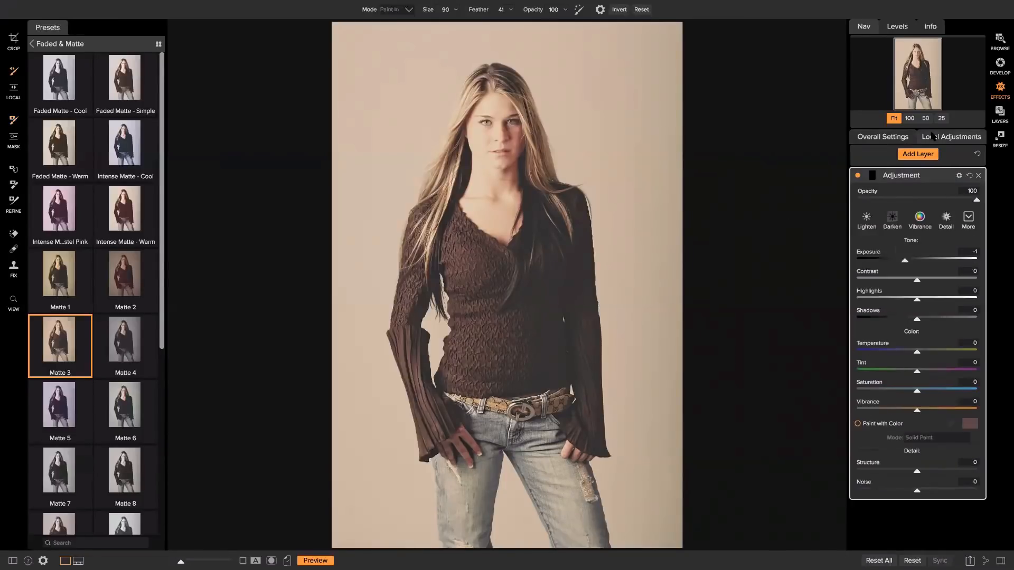
left_click(910, 117)
left_click_drag(919, 80, 921, 66)
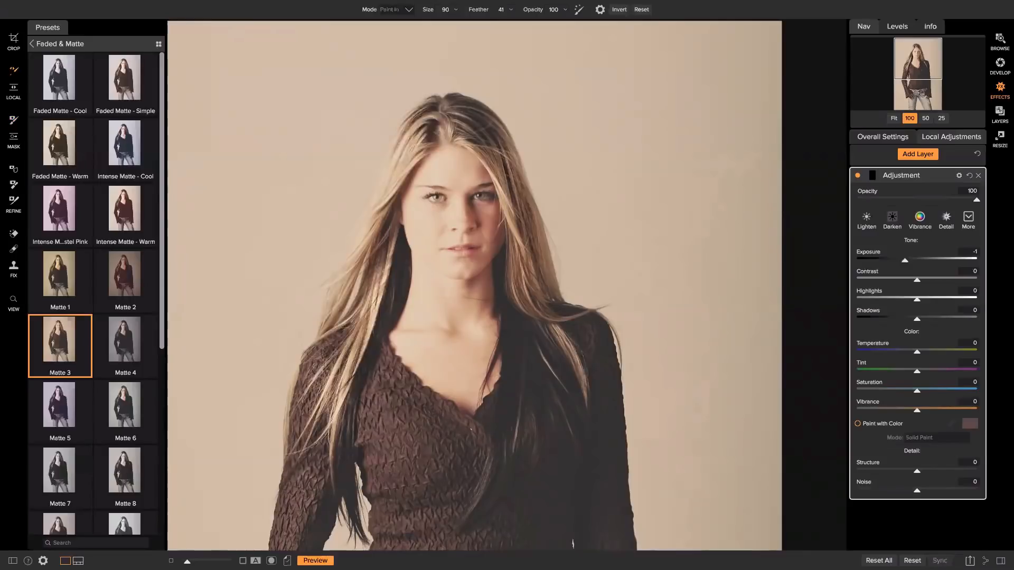
left_click(968, 217)
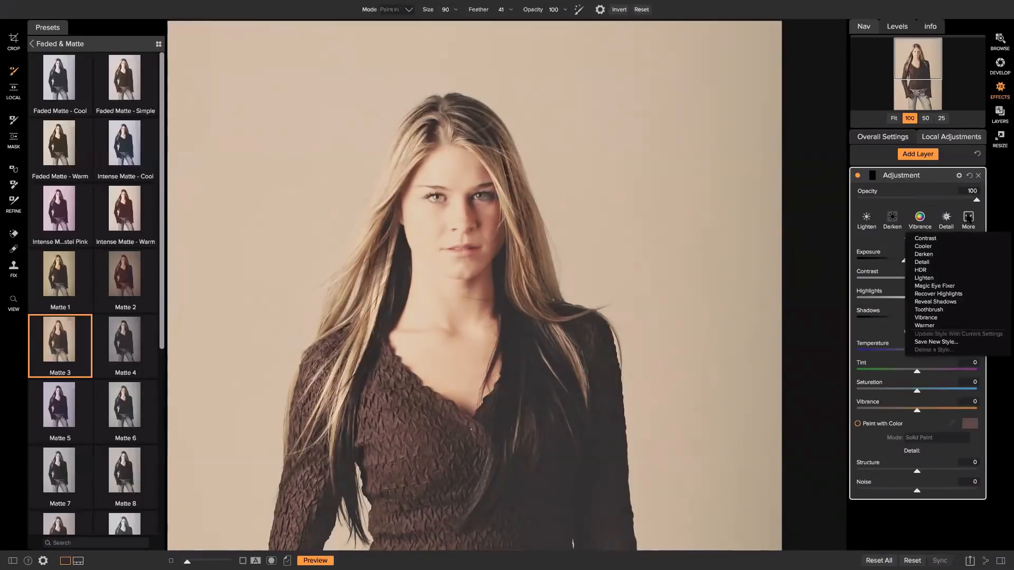
left_click(936, 286)
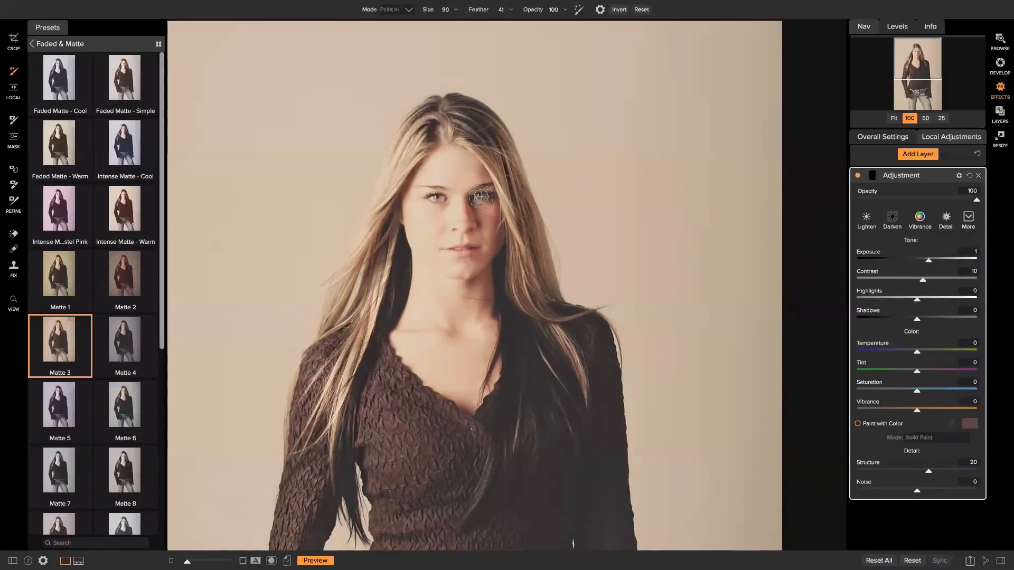
key("bracketleft")
key("bracketleft")
key("bracketleft")
key("bracketleft")
key("bracketleft")
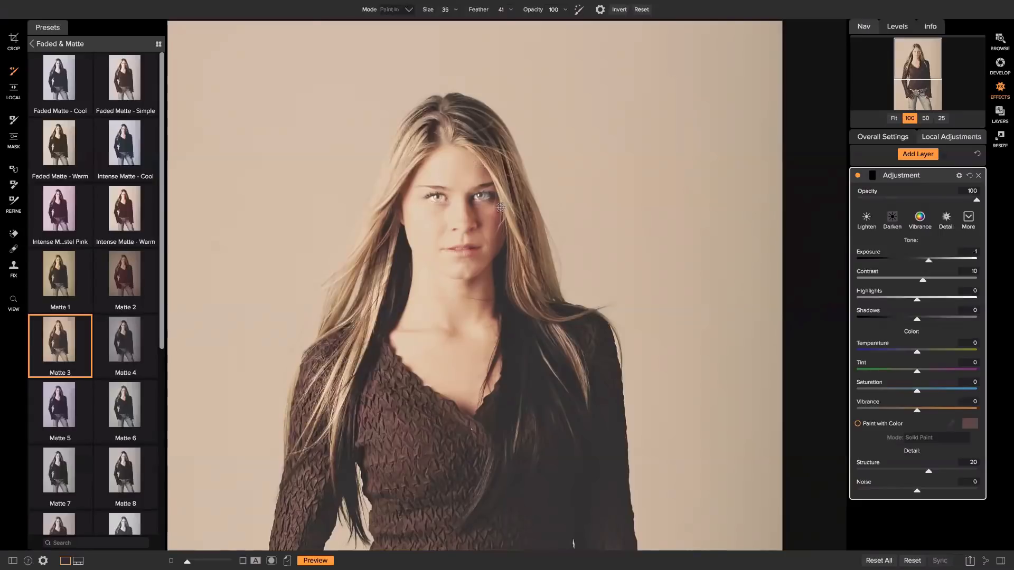
left_click_drag(976, 202, 886, 201)
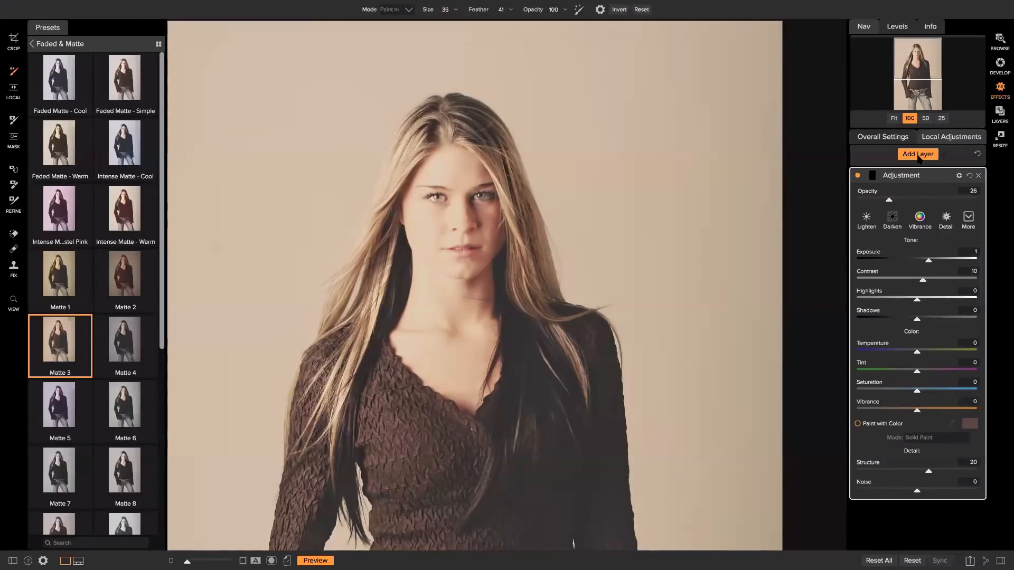
Rename the layer Eyes-Adjustment and add a new adjustment layer with the Vibrance style.
double_click(912, 175)
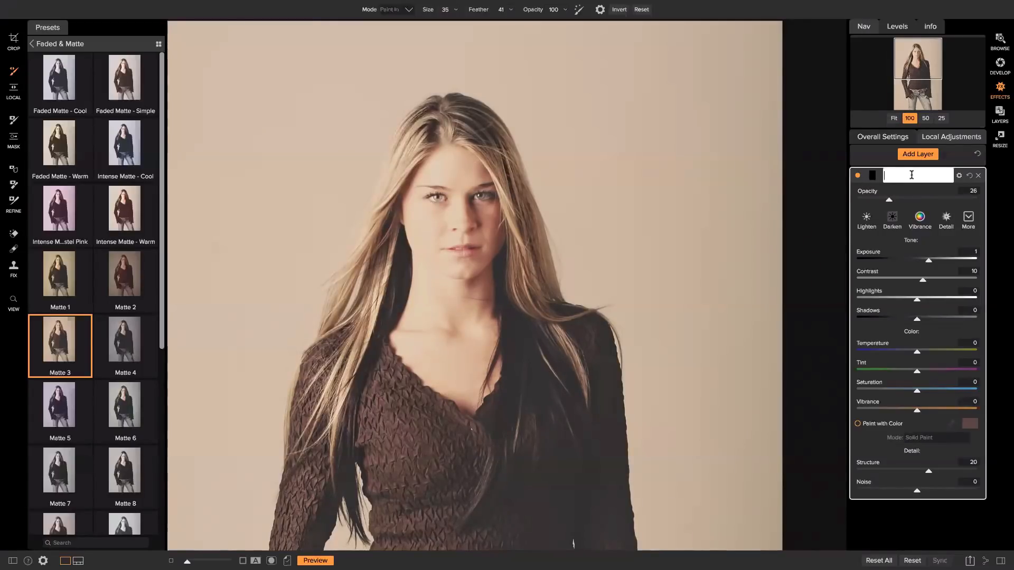
key("Return")
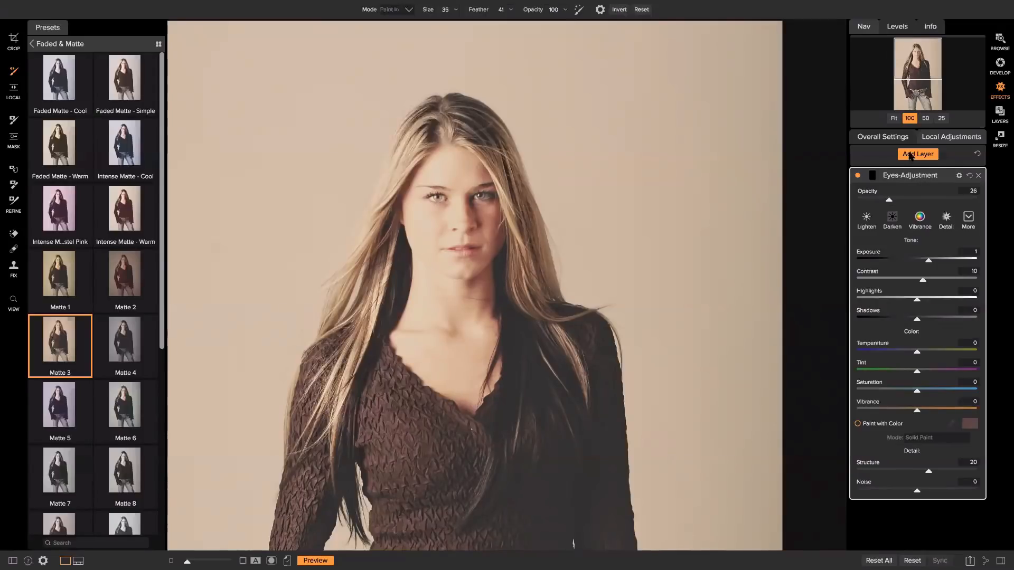
left_click(912, 156)
left_click(920, 218)
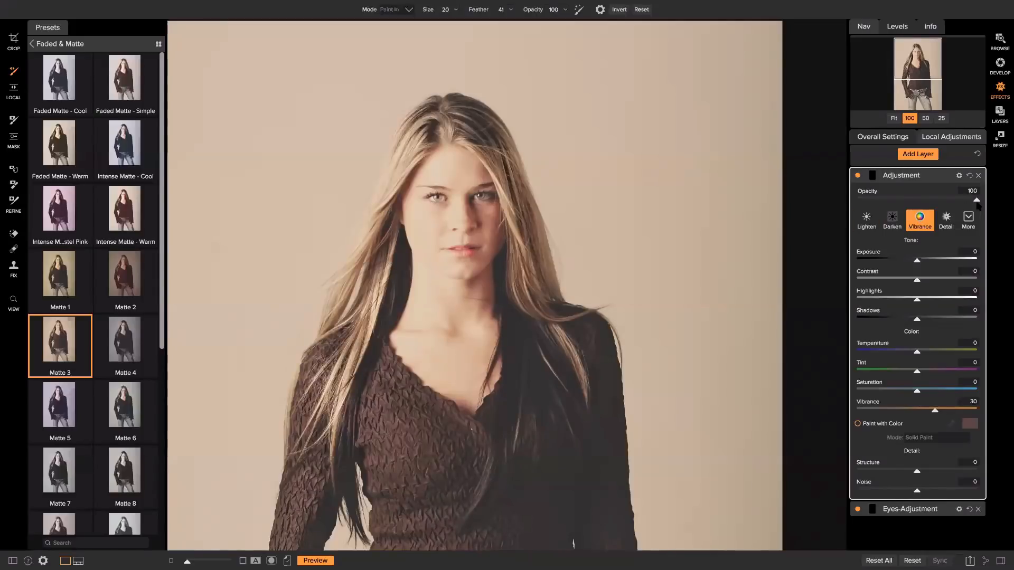
Lower the Vibrance layer's opacity to 14, fit the photo to view, and hide the layer to compare.
left_click_drag(977, 201, 876, 201)
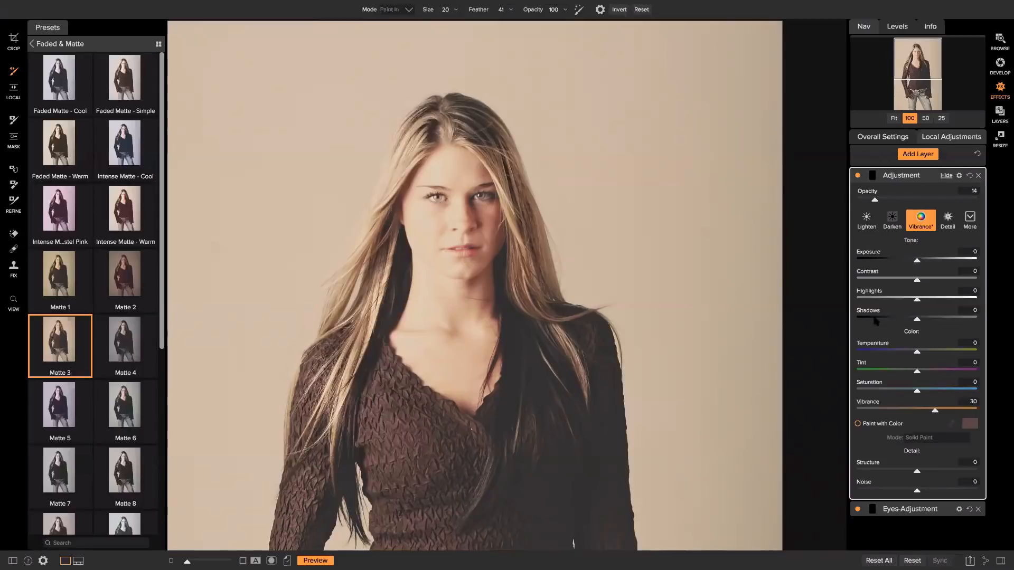
left_click(893, 119)
left_click(858, 175)
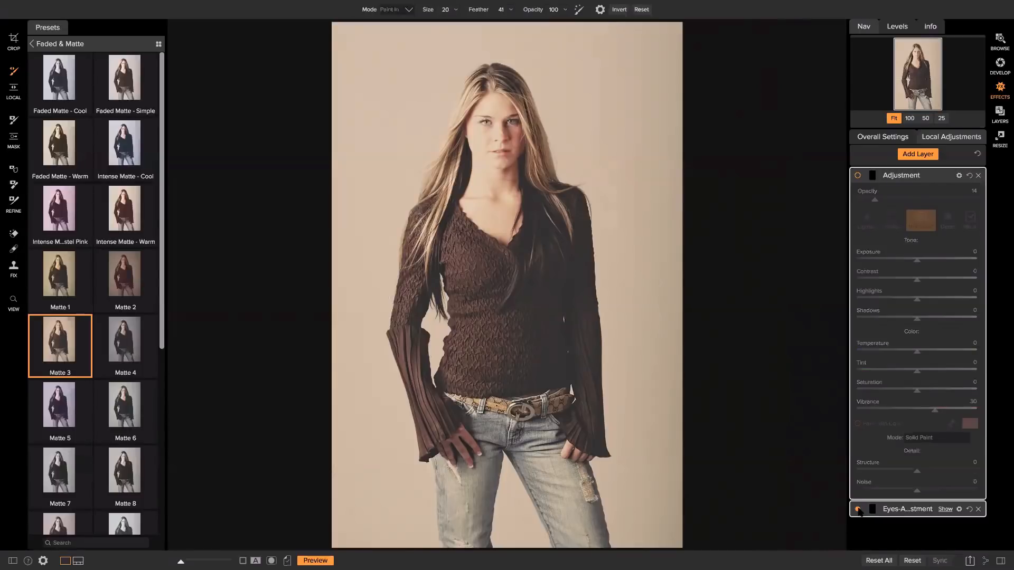
Set the Eyes-Adjustment opacity to 20, toggling it off and on to compare.
left_click(900, 510)
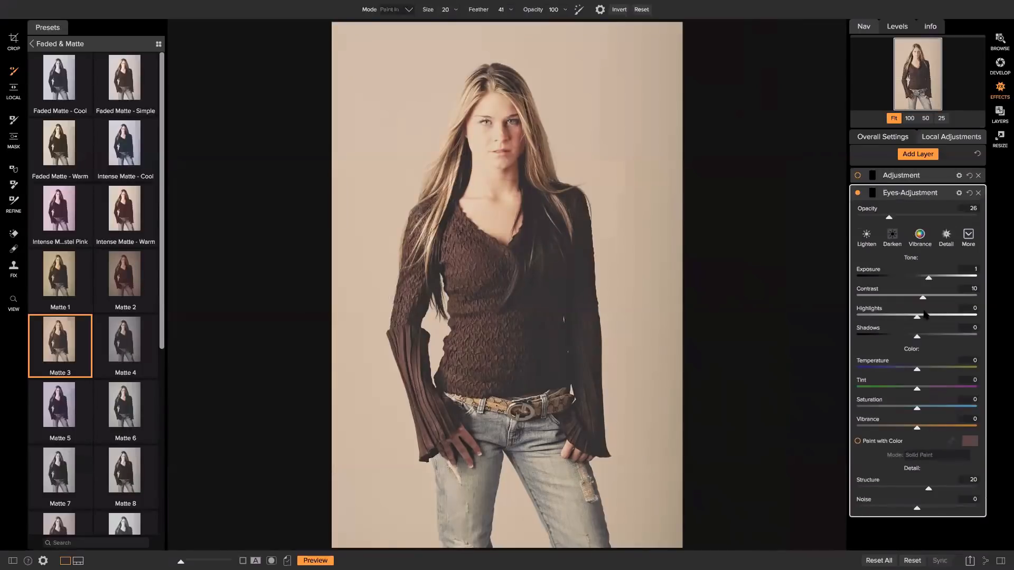
left_click_drag(897, 217, 905, 217)
left_click(858, 193)
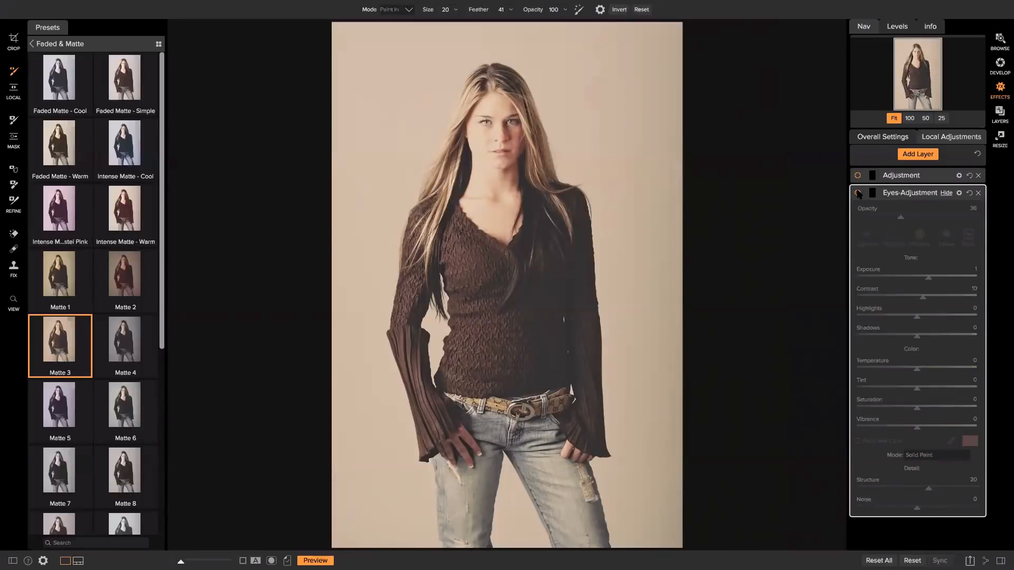
left_click(858, 194)
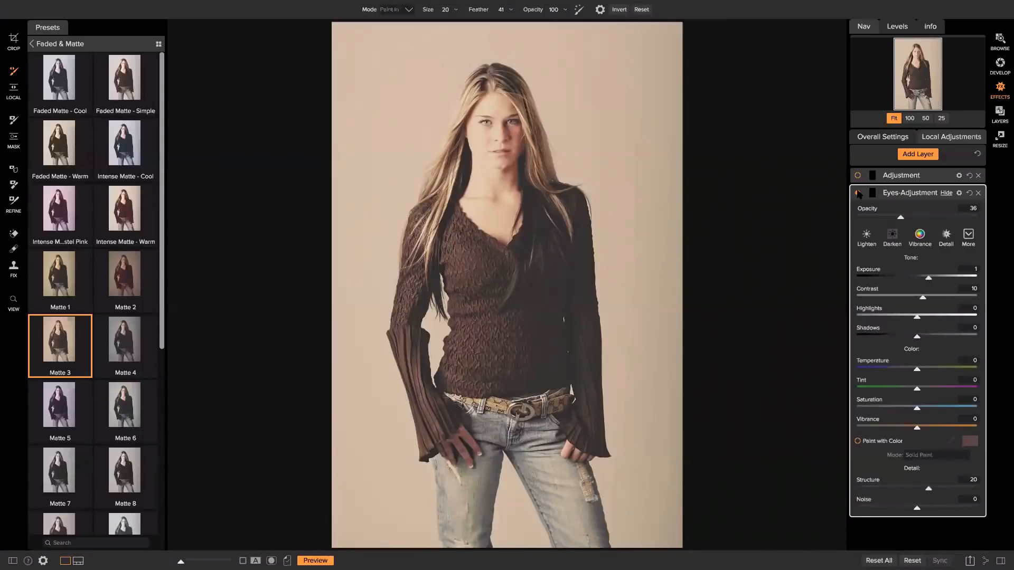
left_click_drag(901, 217, 892, 218)
Rename the vibrance layer Lips-Adjustment.
double_click(909, 177)
type("Li")
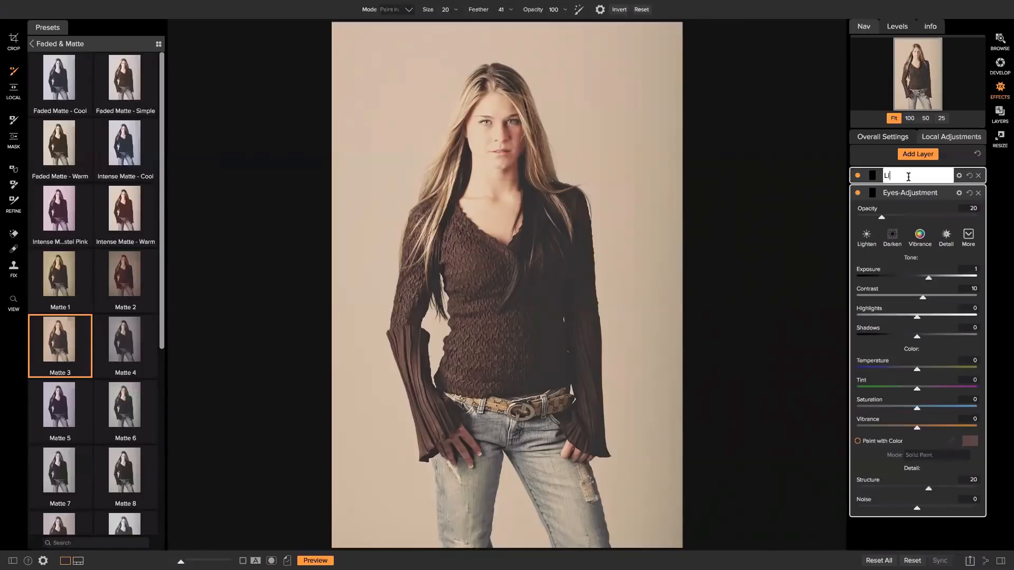
type("ps-Adjustment")
key("Return")
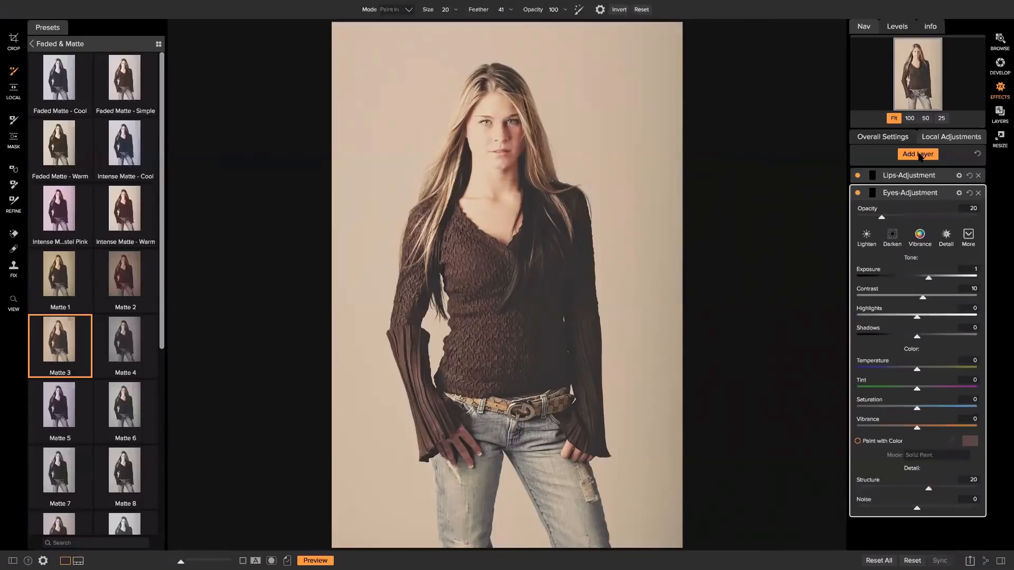
Delete the extra adjustment layer that was added, then add a fresh adjustment layer on top.
left_click(918, 154)
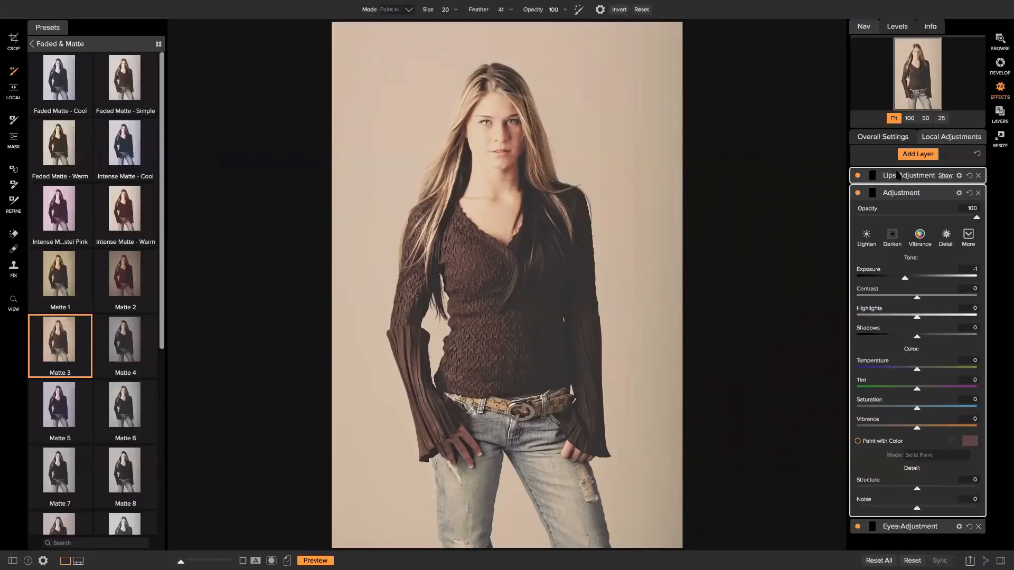
left_click(898, 175)
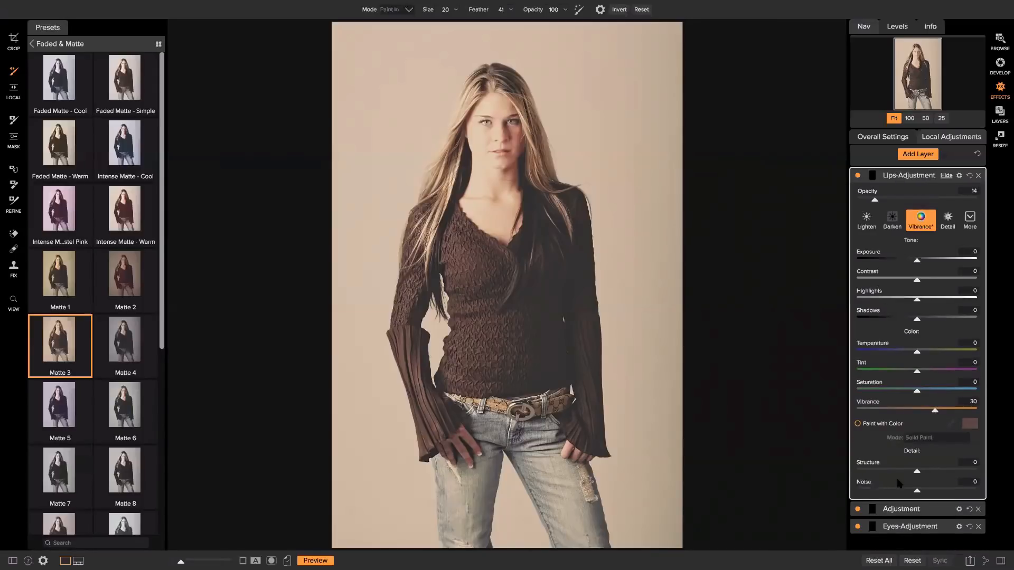
left_click(892, 510)
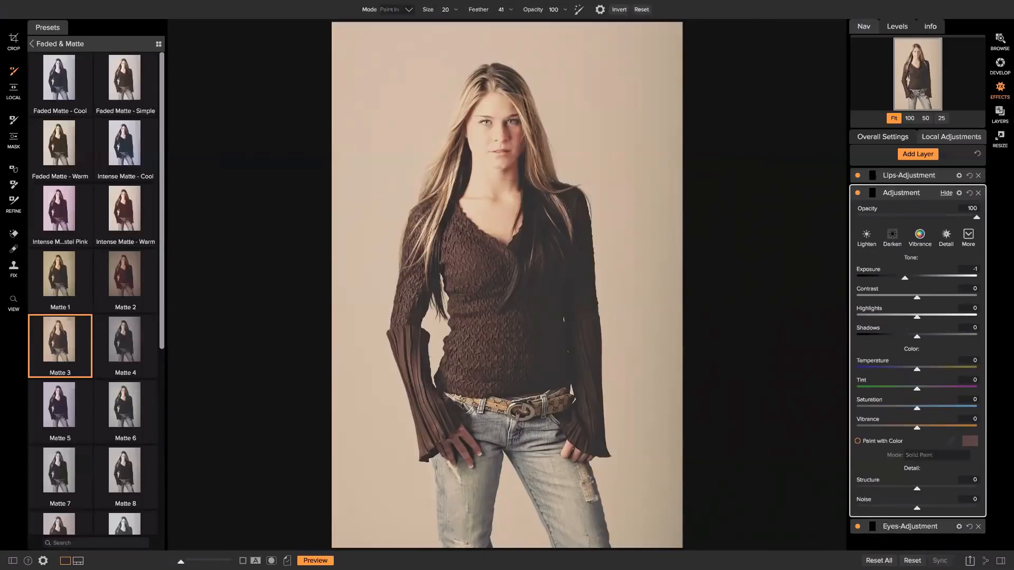
left_click(898, 194)
left_click(899, 194)
left_click(890, 193)
left_click(894, 193)
left_click(900, 177)
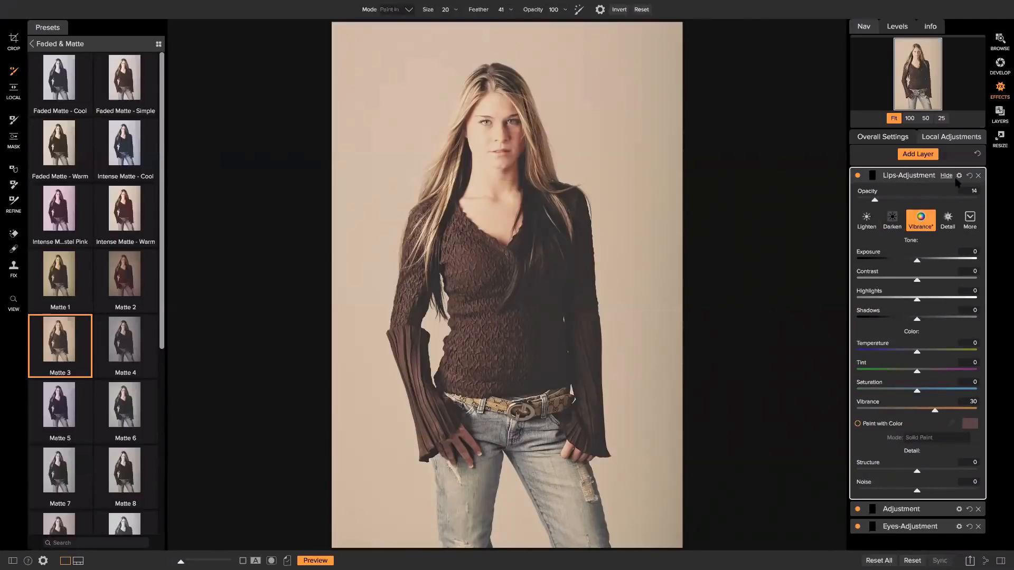
left_click(916, 177)
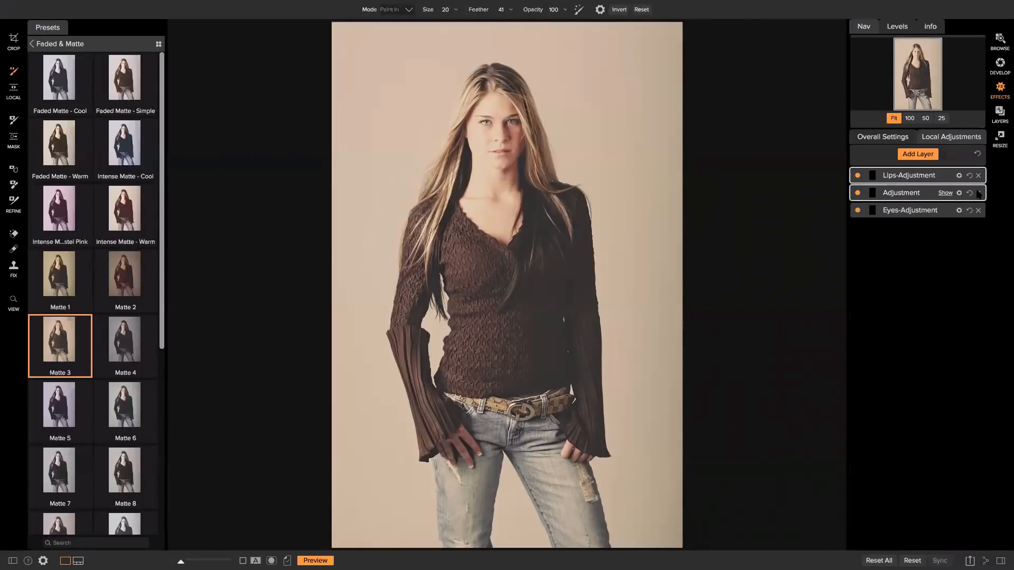
left_click(978, 193)
left_click(917, 154)
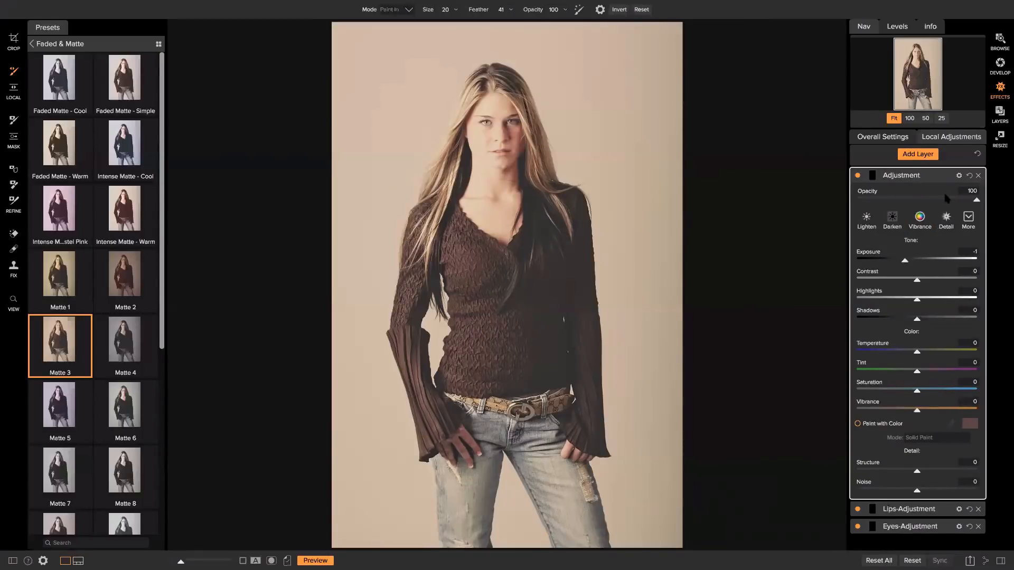
left_click(872, 225)
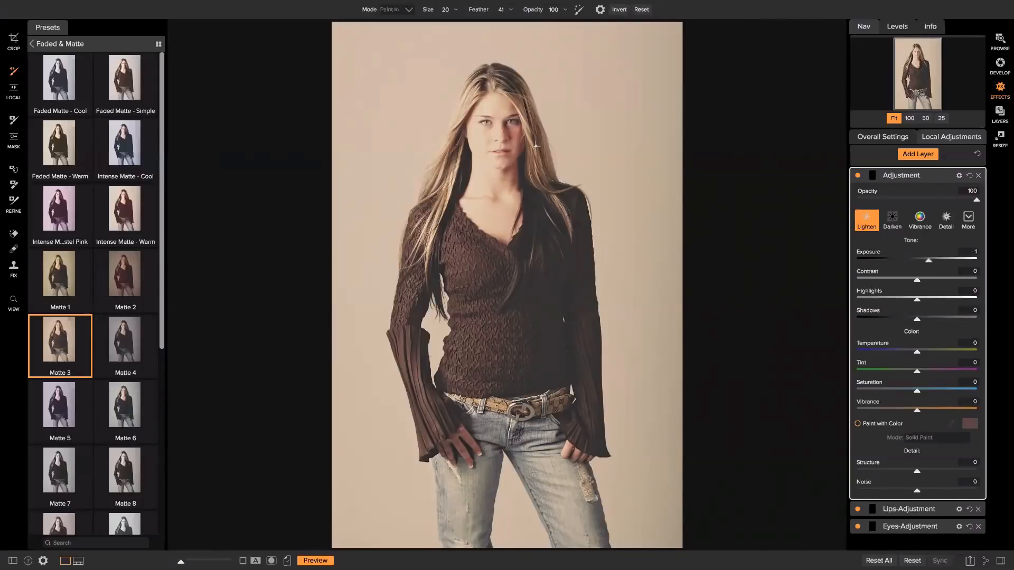
key("bracketright")
key("bracketright")
key("bracketright")
key("bracketright")
key("bracketright")
key("bracketright")
key("bracketright")
key("bracketright")
key("bracketright")
key("bracketright")
key("bracketright")
key("bracketright")
left_click_drag(560, 19, 510, 14)
left_click(489, 20)
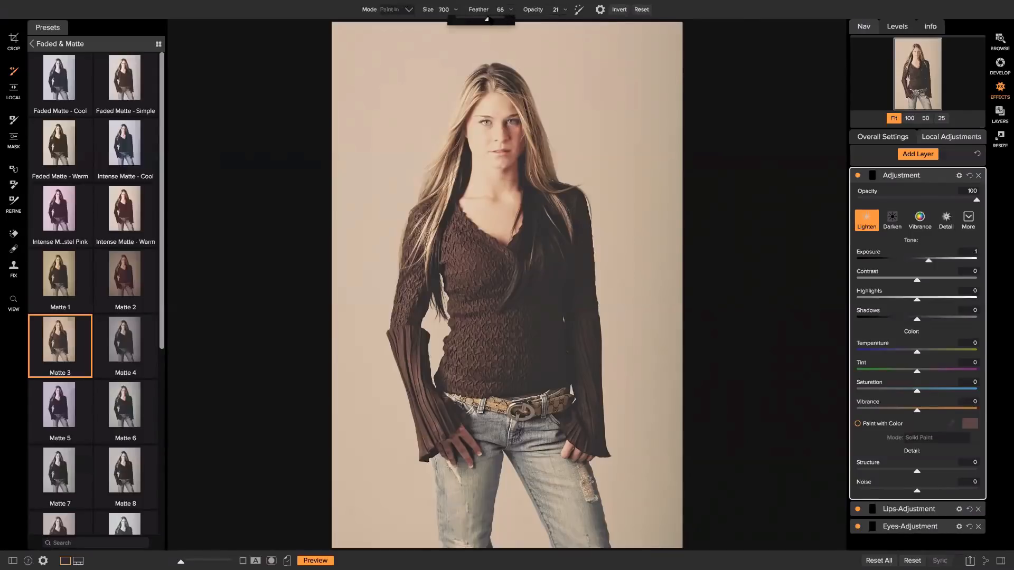
key("]")
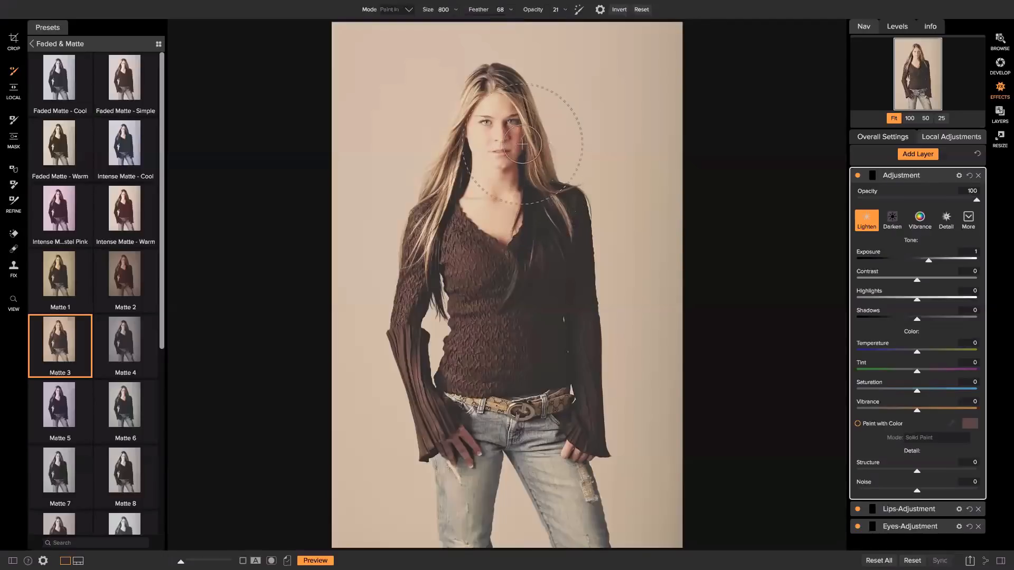
key("bracketleft")
key("bracketleft")
key("bracketleft")
mouse_move(525, 174)
left_mouse_down()
mouse_move(507, 100)
mouse_move(516, 153)
left_mouse_up()
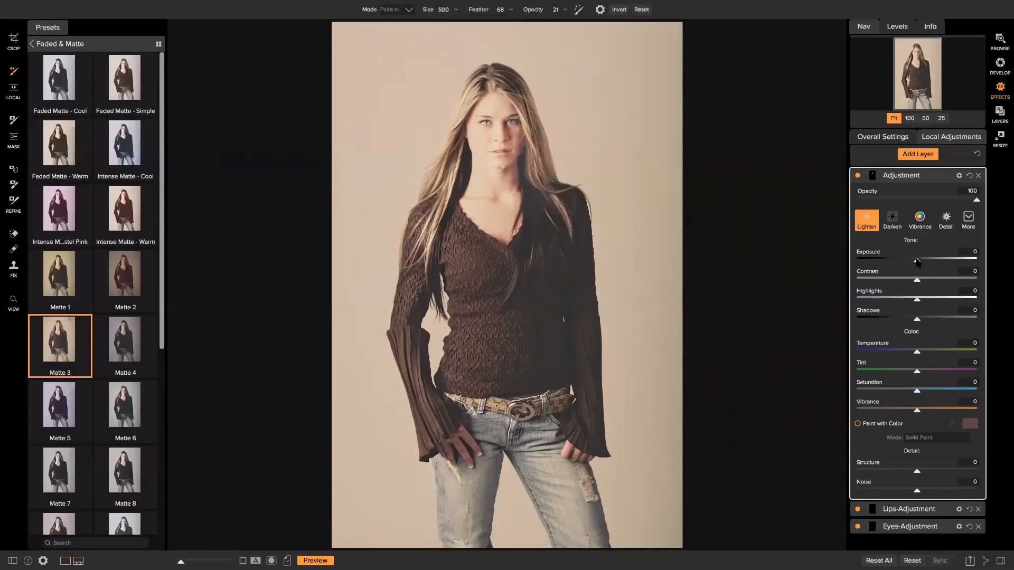
left_click_drag(917, 261, 922, 262)
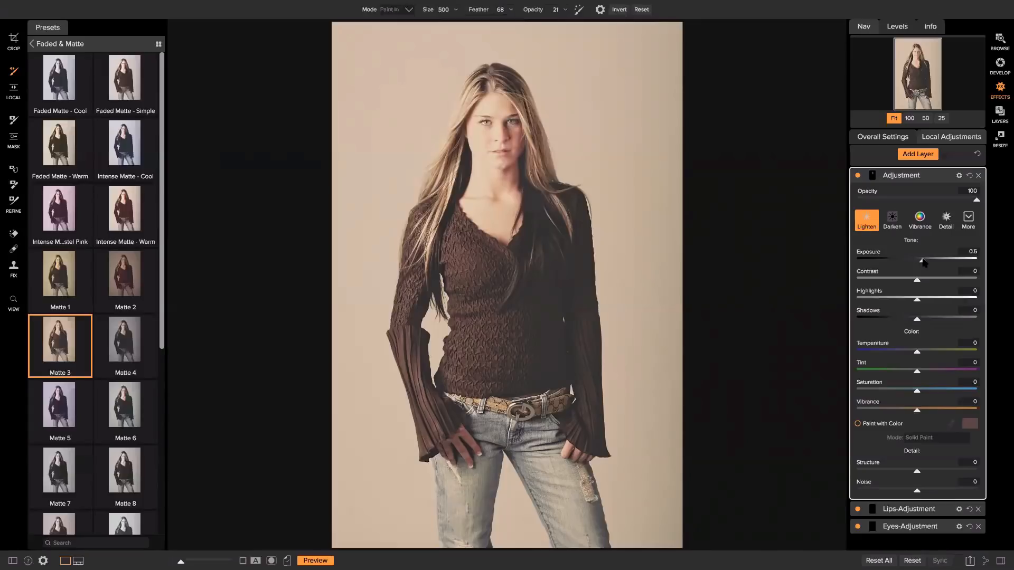
left_click_drag(923, 262, 925, 262)
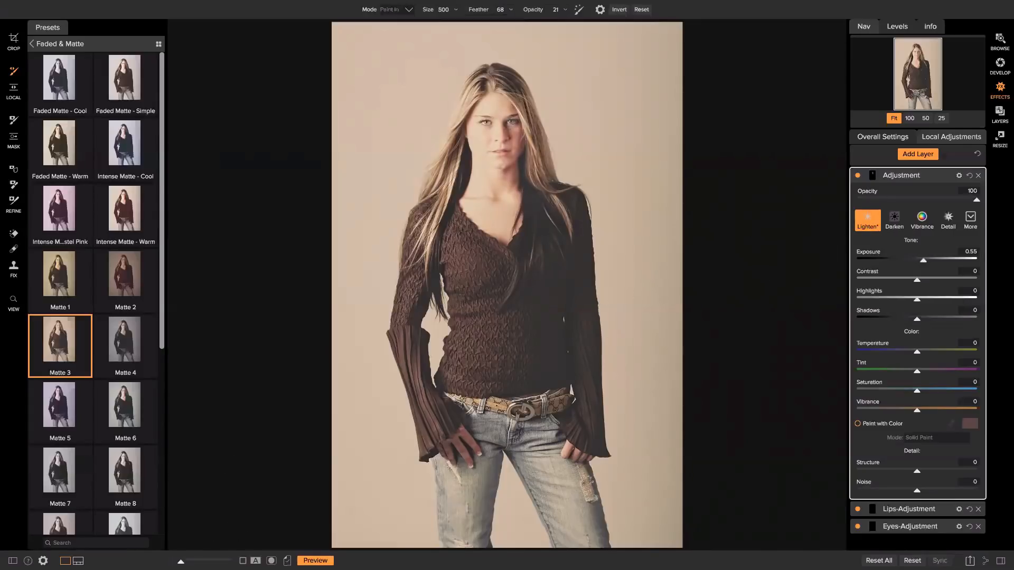
key("backslash")
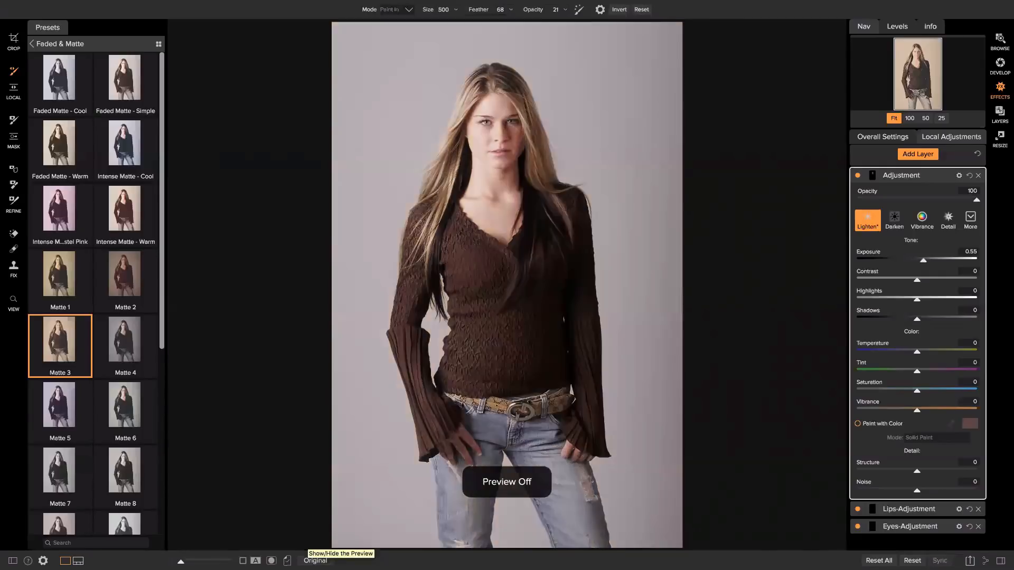
key("backslash")
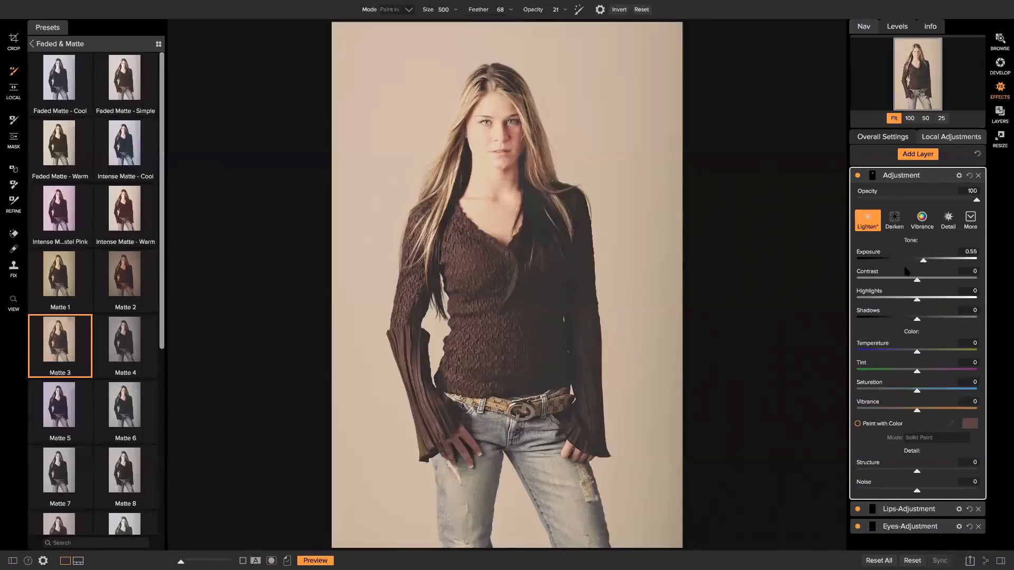
Add a Vignette filter to the overall stack using the Big Softy look.
left_click(888, 137)
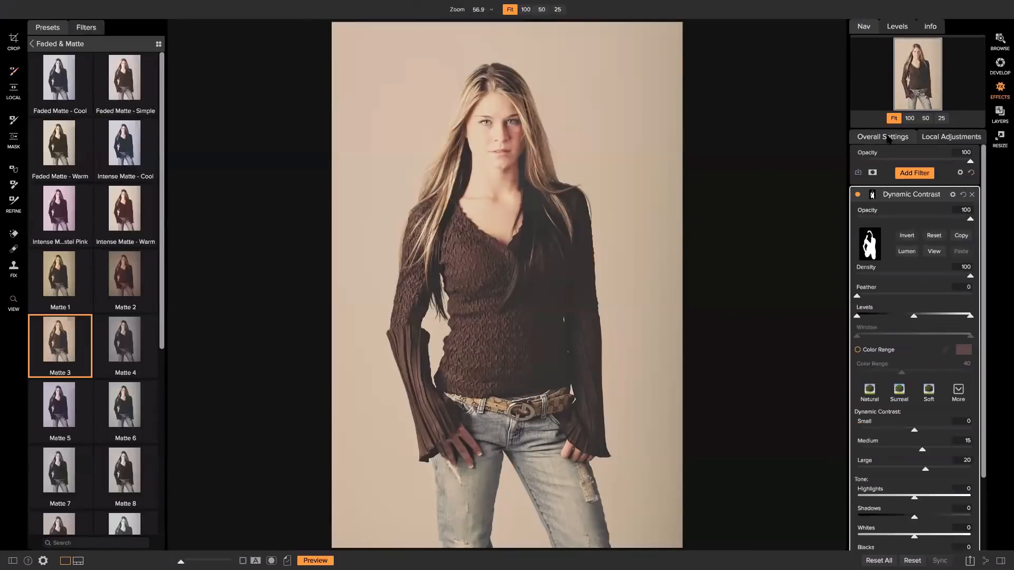
left_click(913, 173)
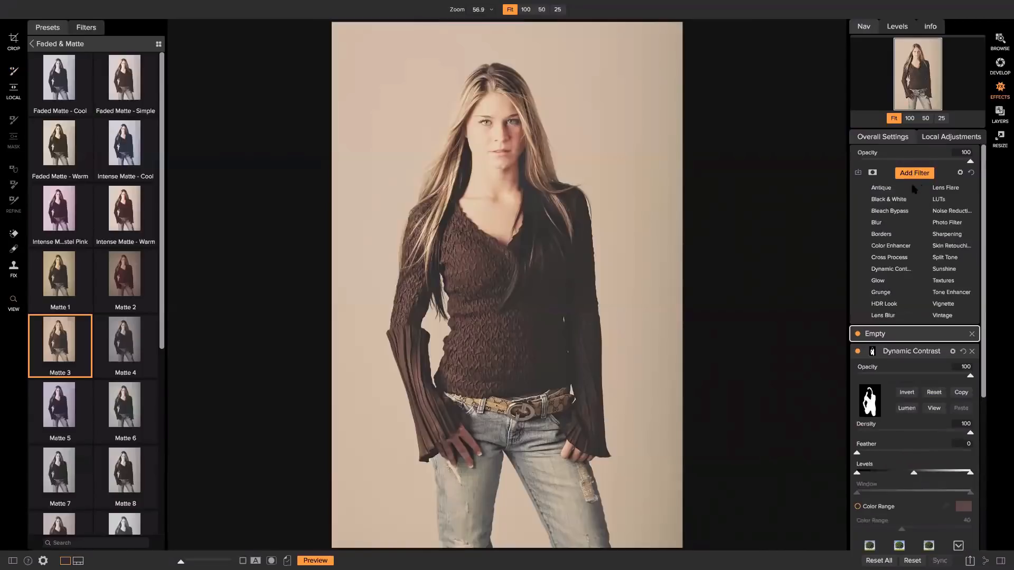
left_click(951, 305)
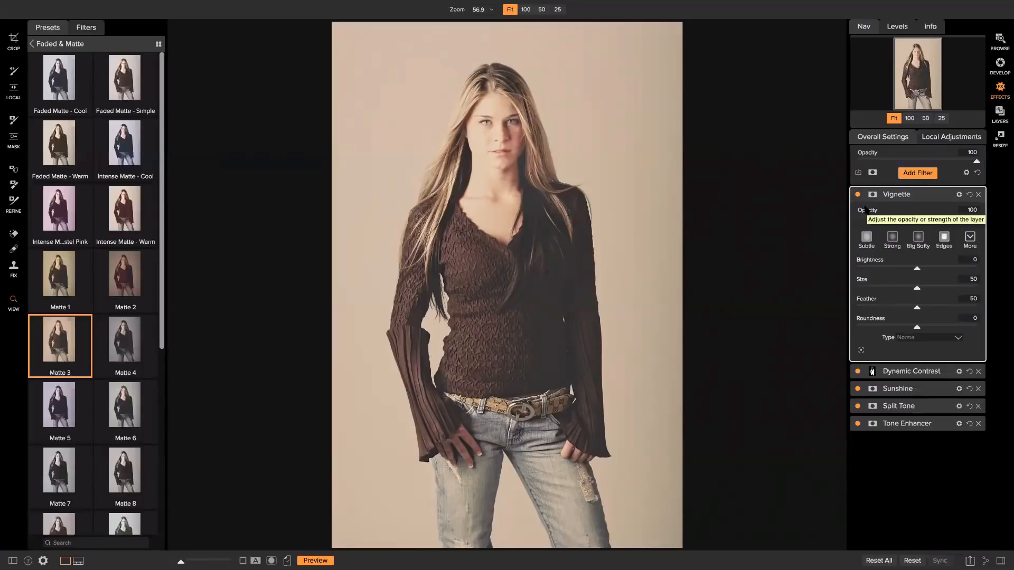
left_click(916, 240)
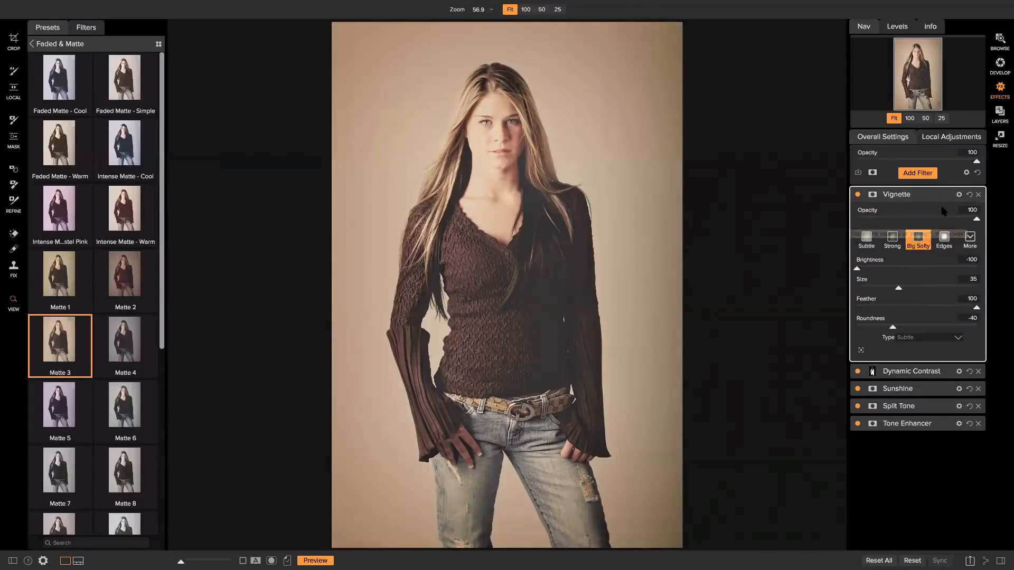
Centre the vignette on the model's face, then toggle it off and on to compare.
left_click(860, 350)
left_click(521, 162)
left_click(530, 318)
left_click(487, 269)
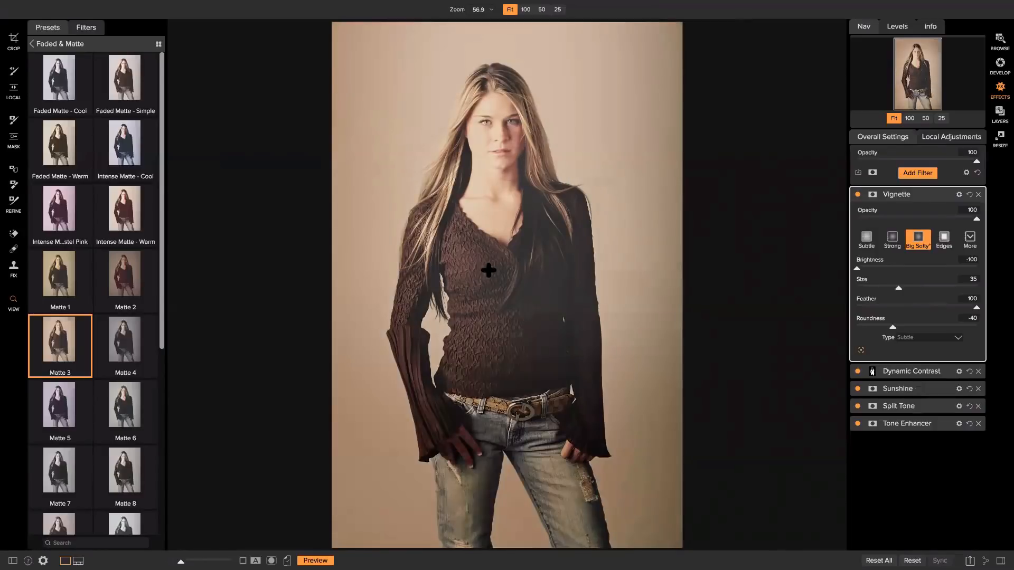
left_click(523, 287)
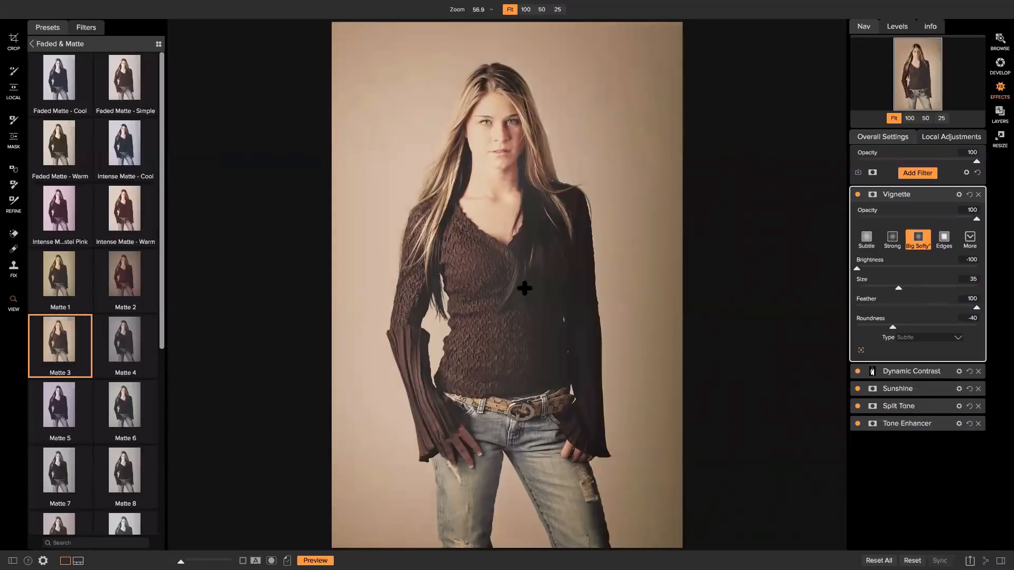
left_click(521, 222)
left_click(493, 161)
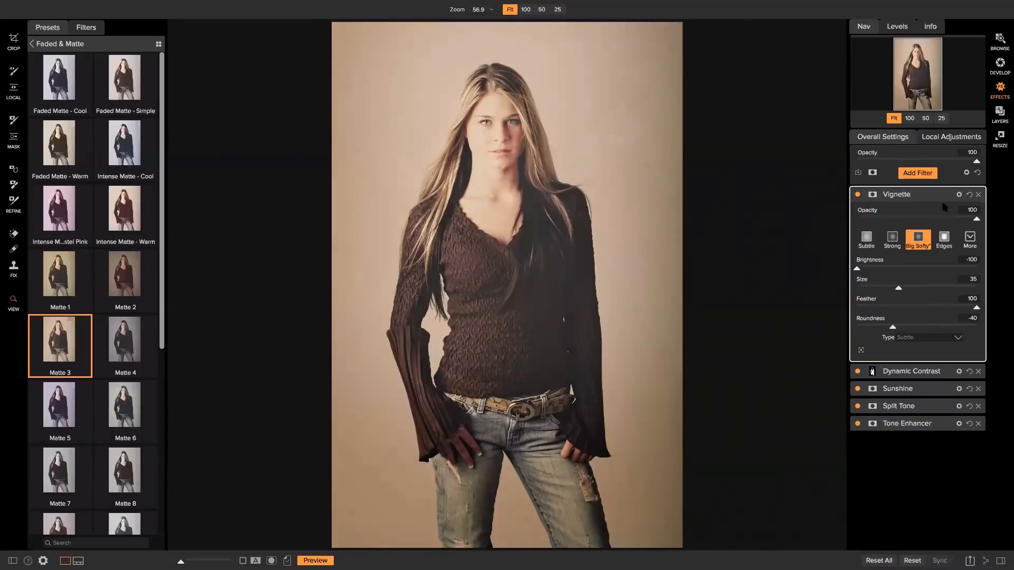
left_click(857, 195)
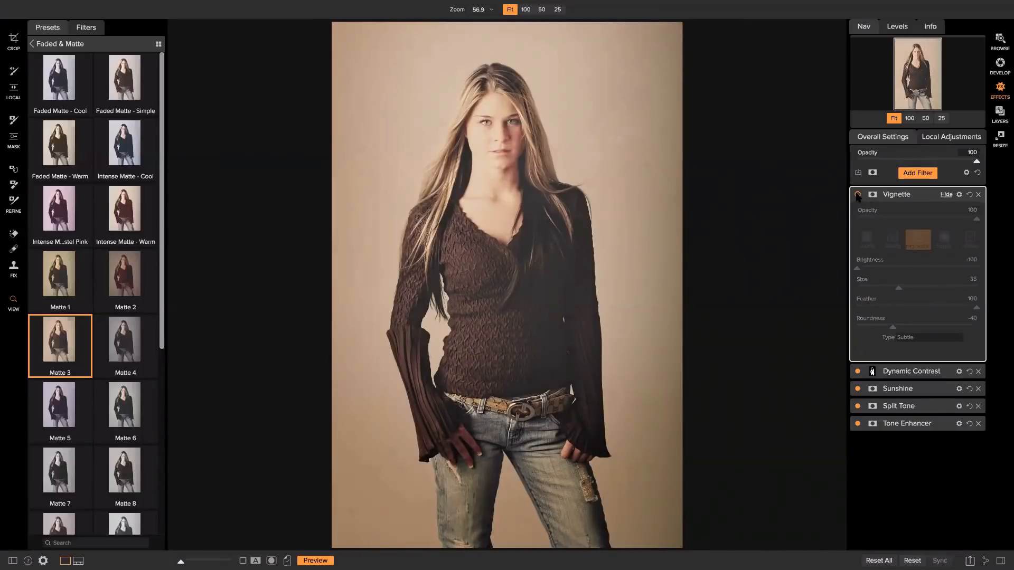
left_click(858, 195)
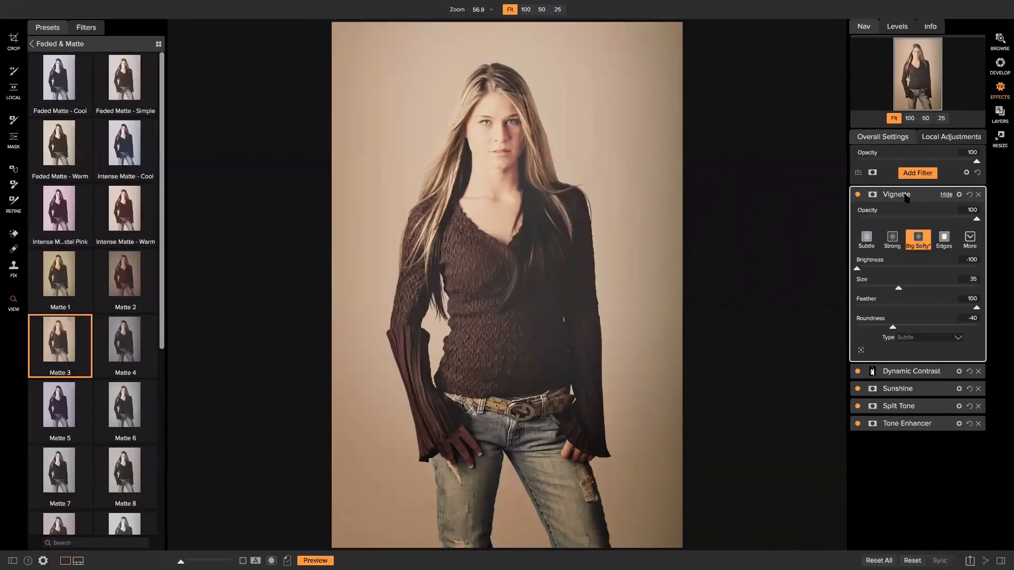
Save the look as a new Matte preset, named after the model, in the Faded & Matte category.
double_click(905, 195)
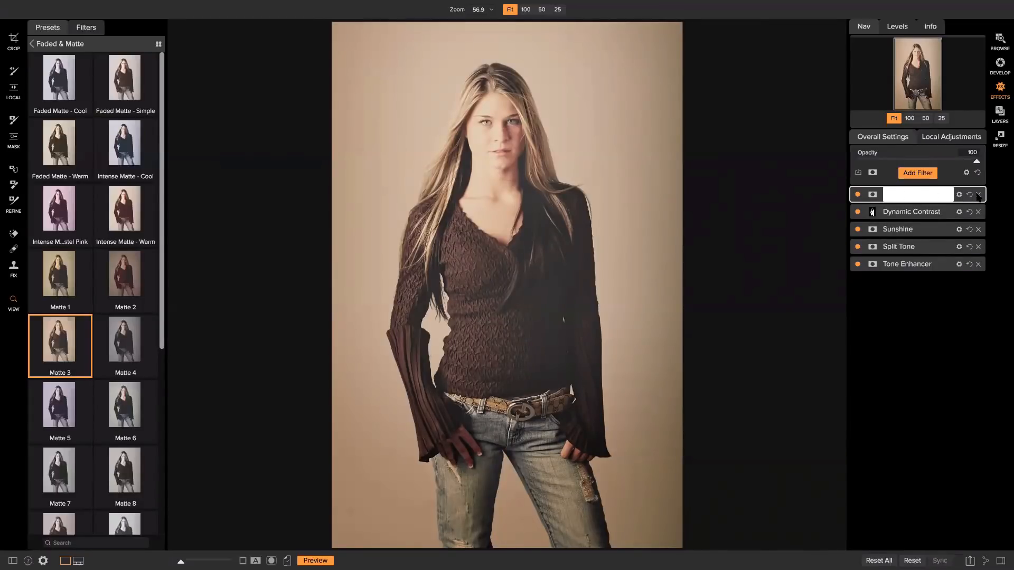
left_click(932, 305)
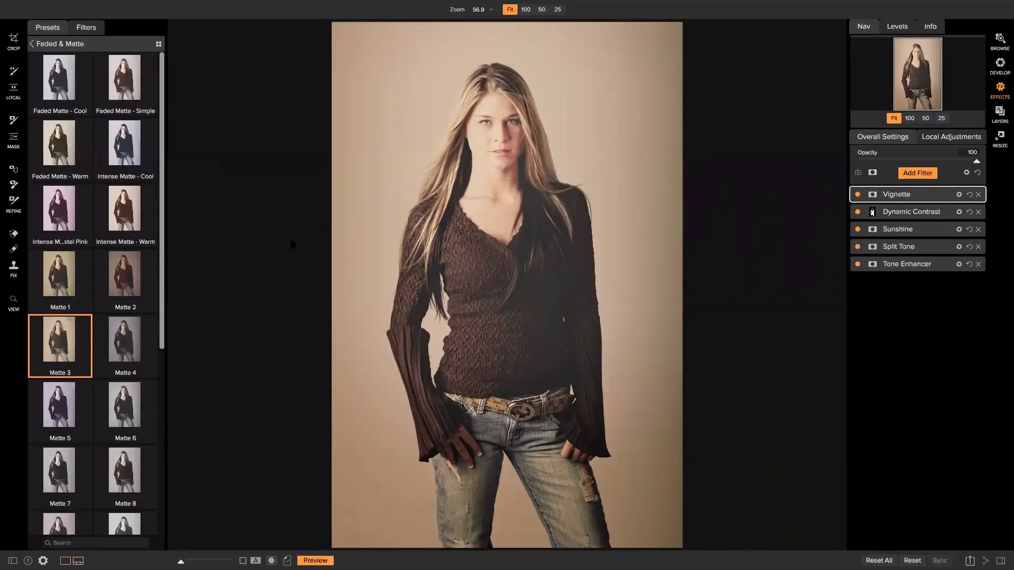
mouse_move(10, 4)
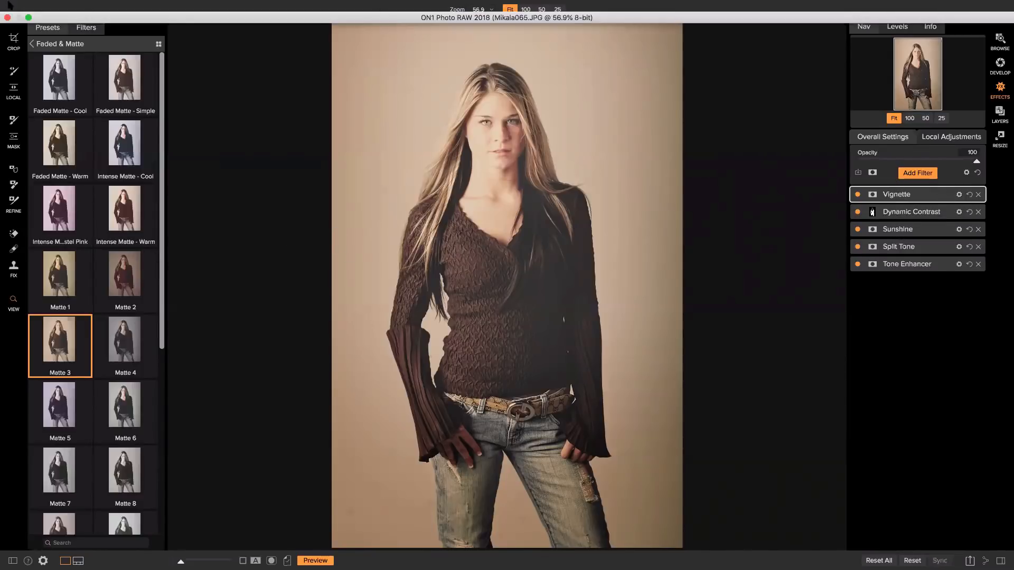
left_click(166, 5)
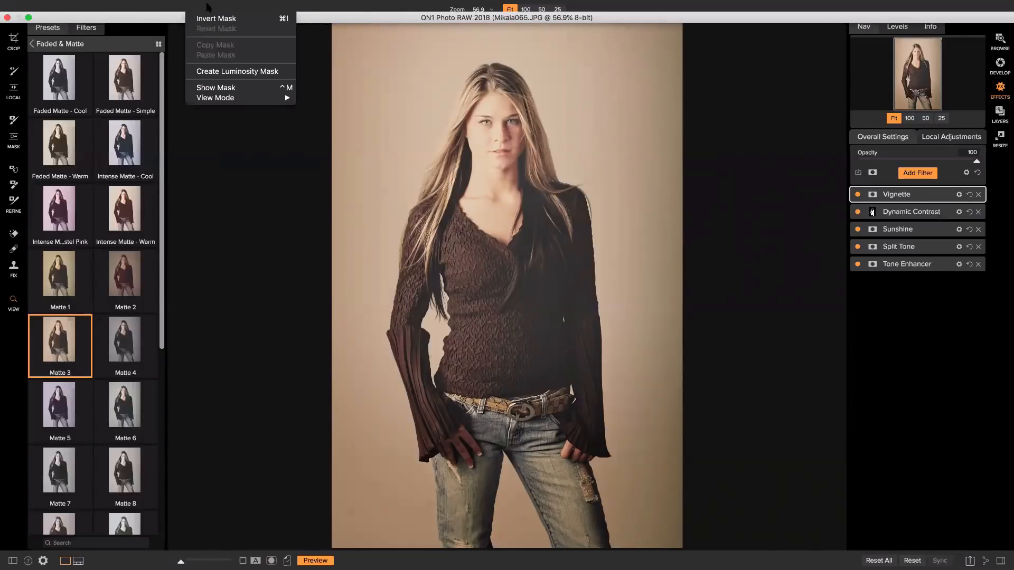
left_click(216, 5)
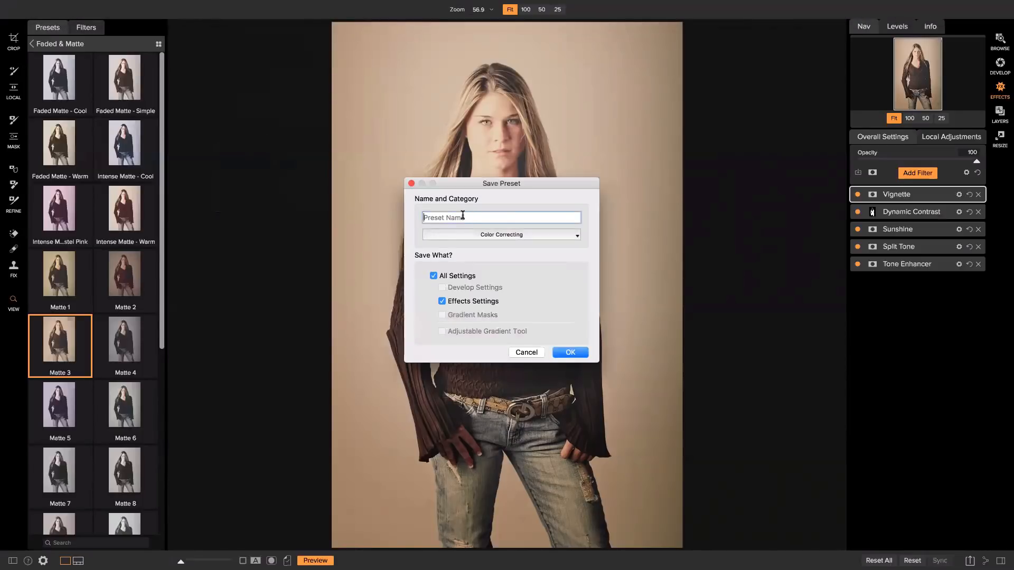
type("Mikayla Matte")
left_click(517, 237)
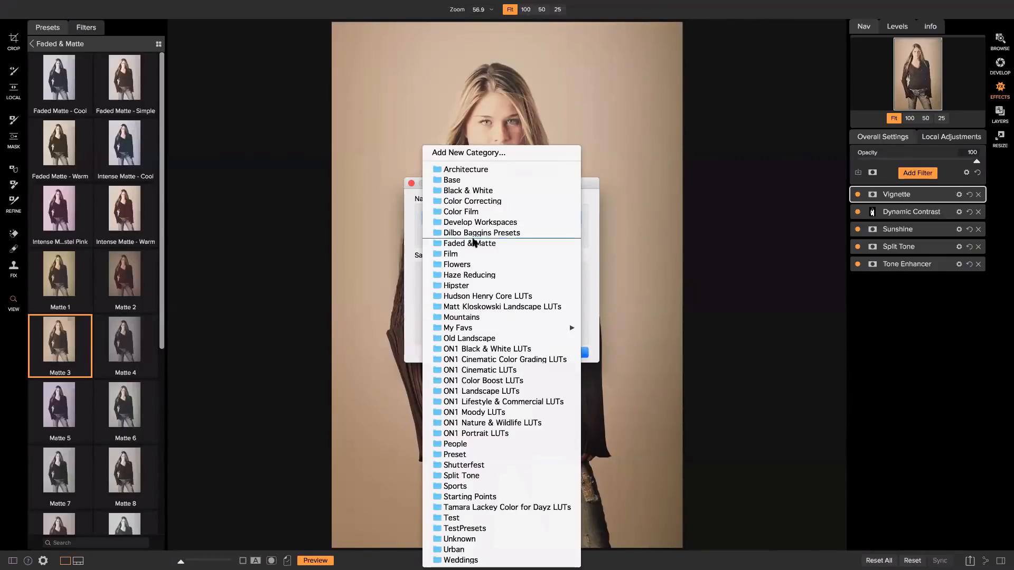
left_click(472, 239)
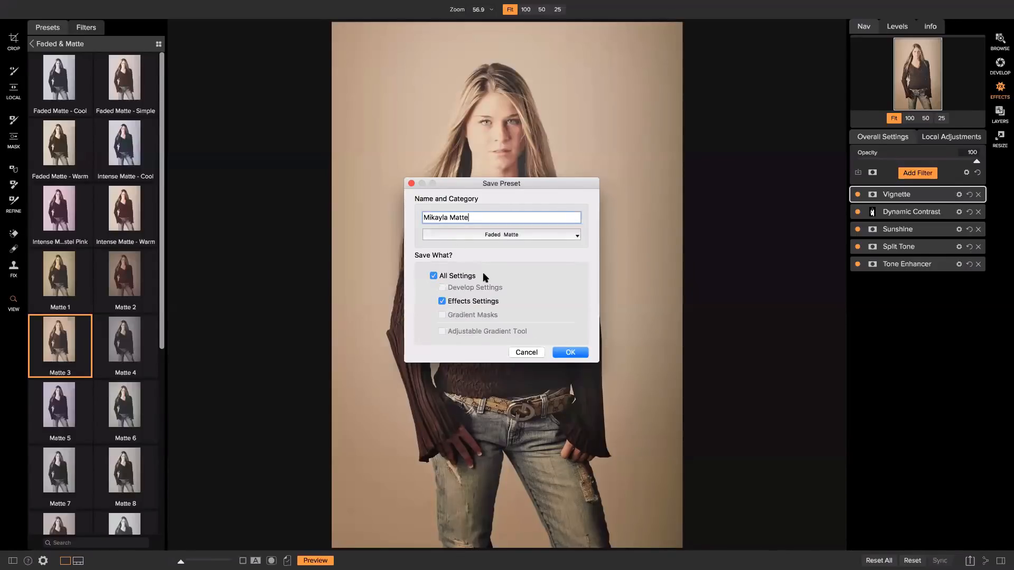
left_click(569, 353)
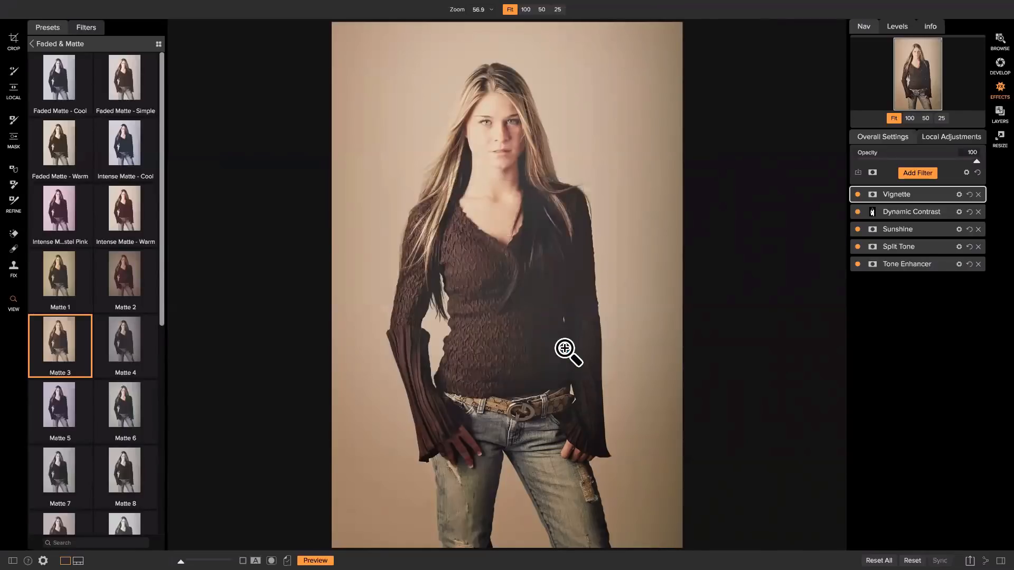
Expand the Sunshine filter and switch on its mask controls, showing a fully white mask.
left_click(380, 286)
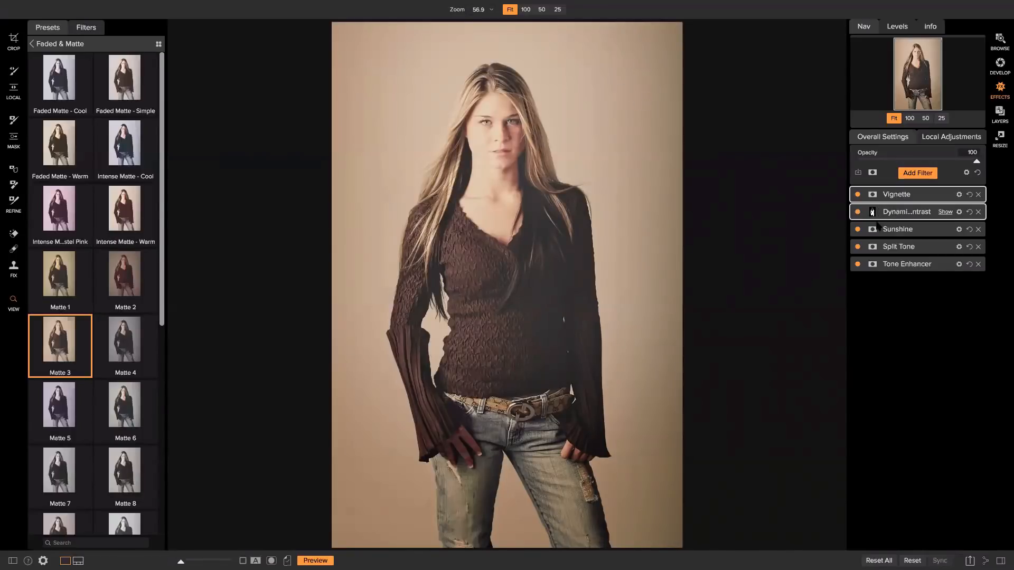
left_click(911, 229)
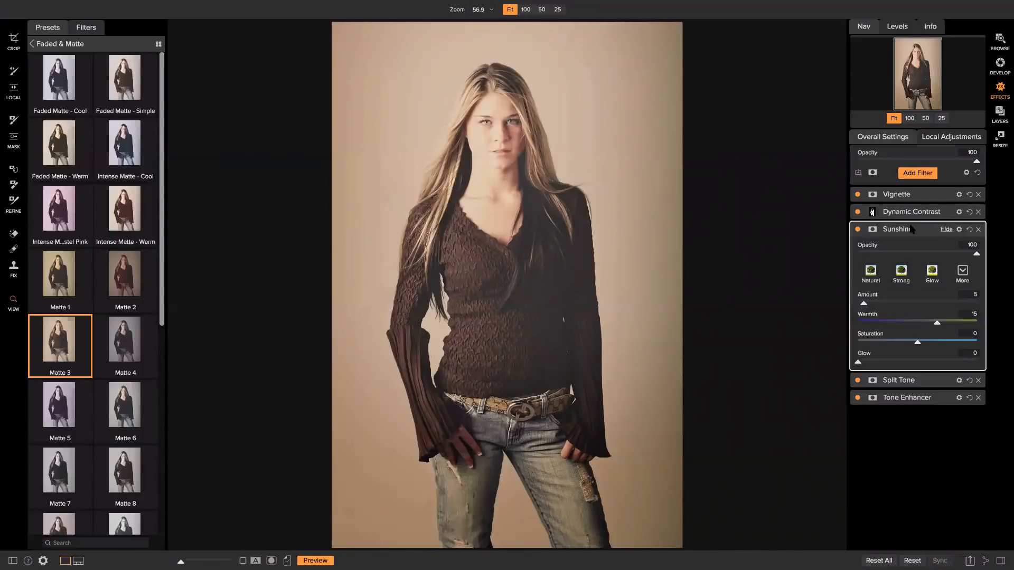
left_click(873, 229)
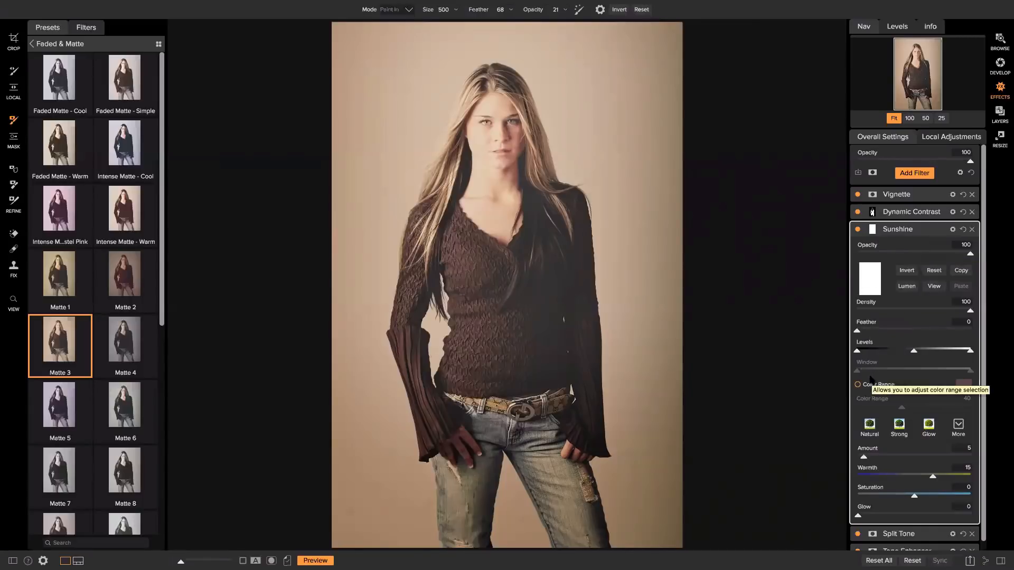
Build a Lumen luminosity mask for Sunshine, tightening Levels and Window until the background is white and the figure black.
left_click(914, 289)
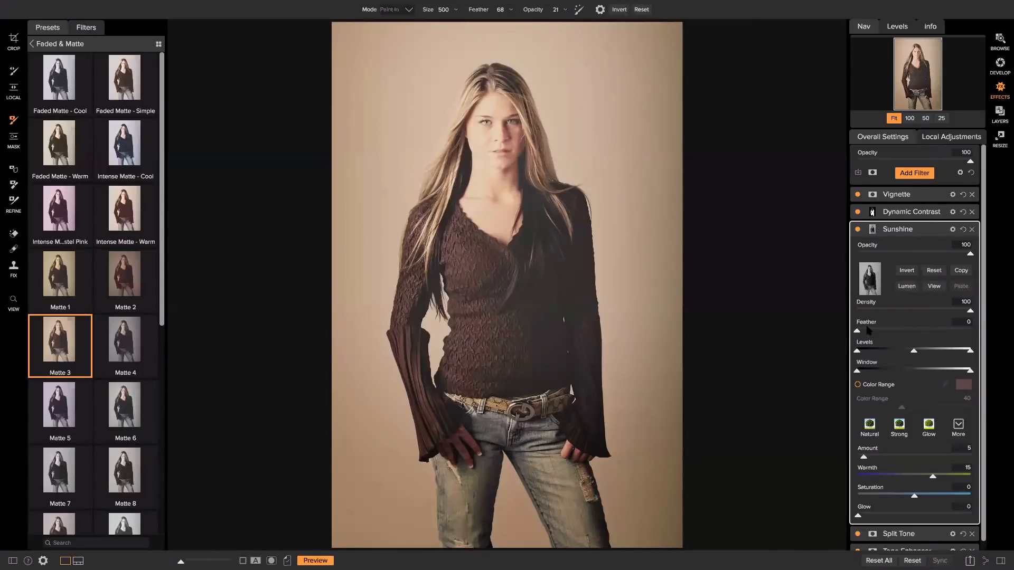
left_click_drag(857, 350, 876, 351)
left_click_drag(970, 352, 955, 354)
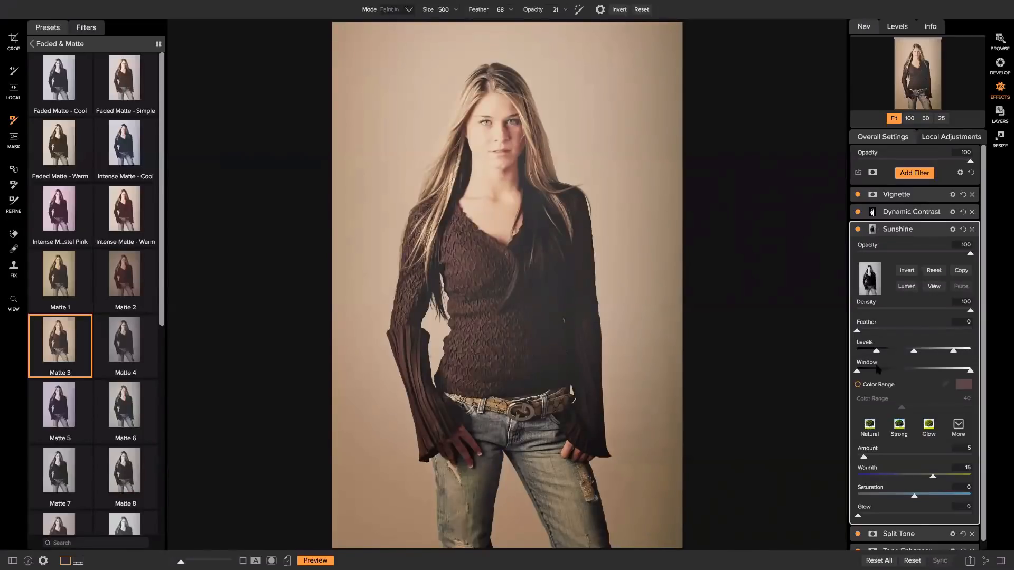
left_click_drag(858, 371, 864, 372)
left_click_drag(969, 372, 958, 372)
left_click(272, 561)
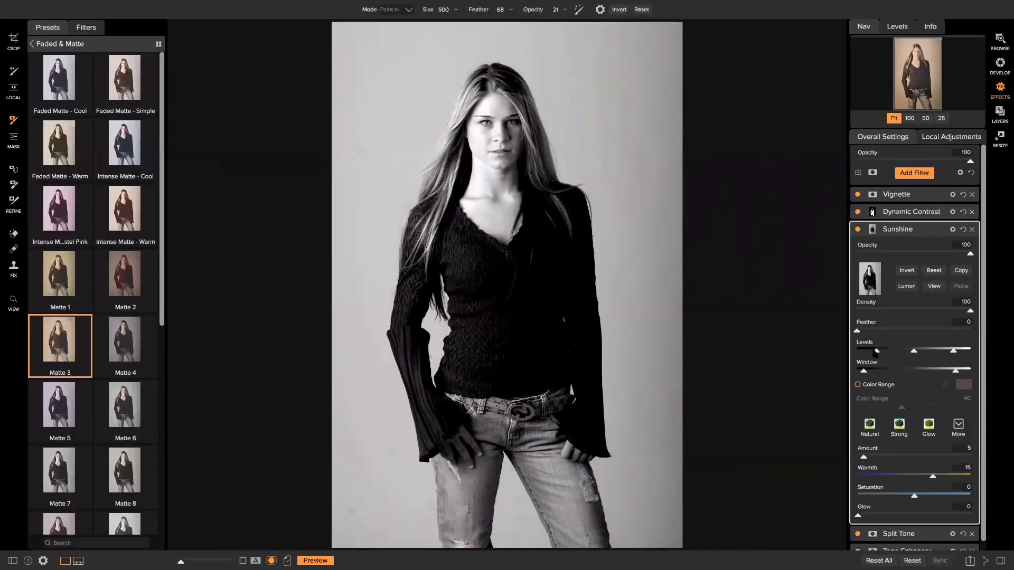
left_click_drag(876, 352, 895, 353)
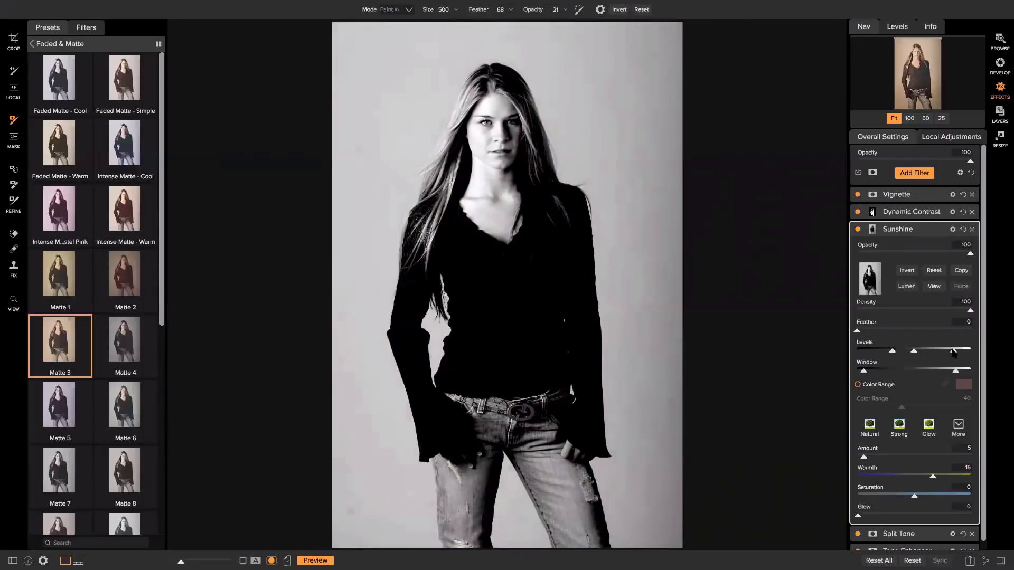
left_click_drag(948, 354, 928, 355)
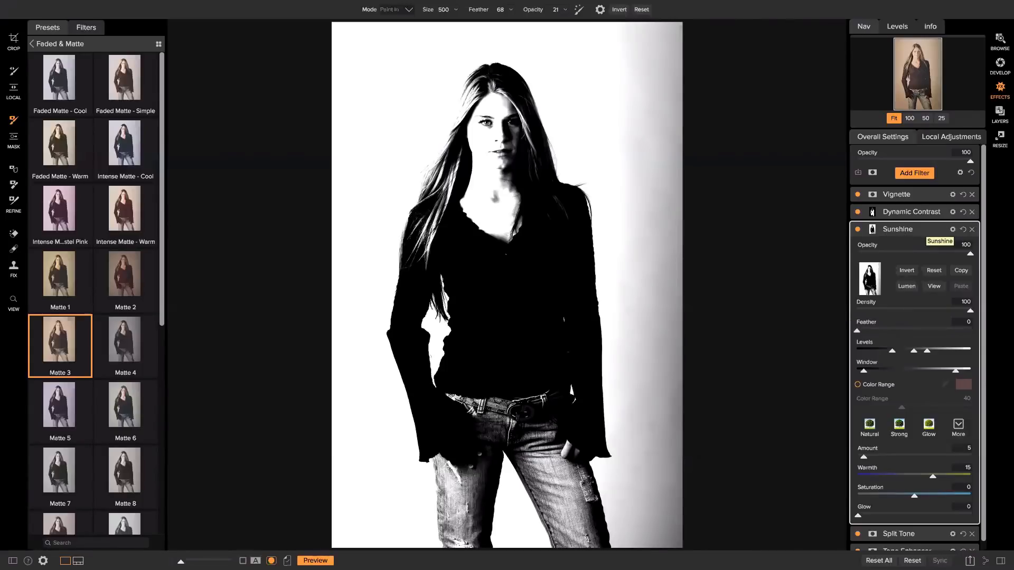
Invert the Sunshine mask so it covers the model, then compare against the original photo.
left_click(905, 270)
left_click(915, 272)
left_click(914, 271)
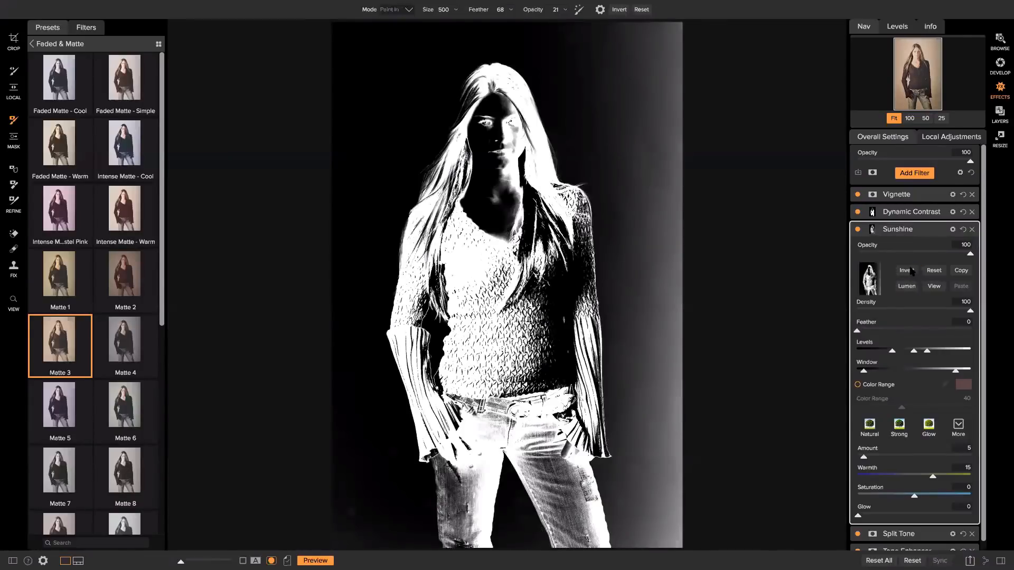
scroll(909, 269, "down", 2)
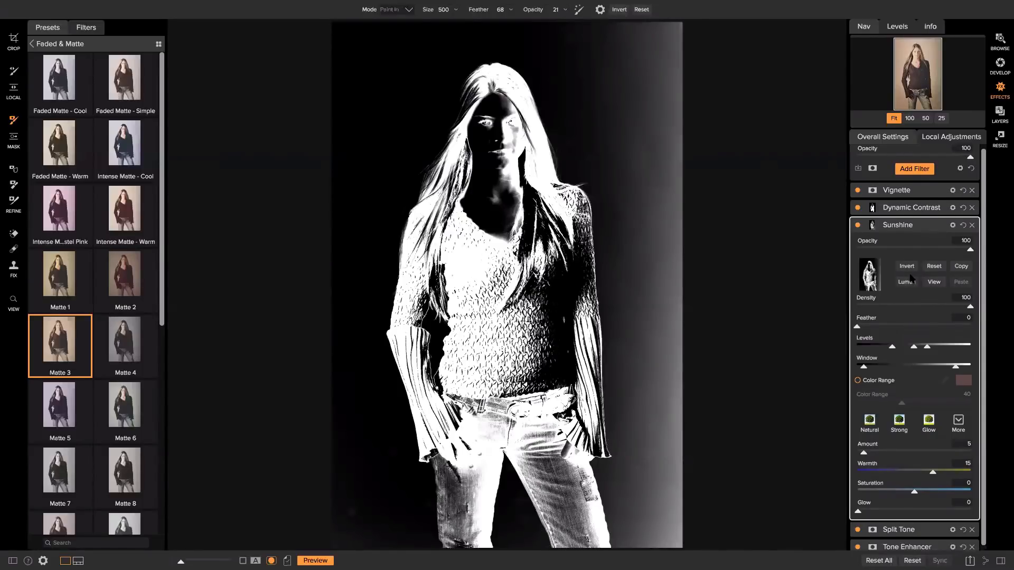
scroll(949, 264, "down", 1)
key("ctrl+p")
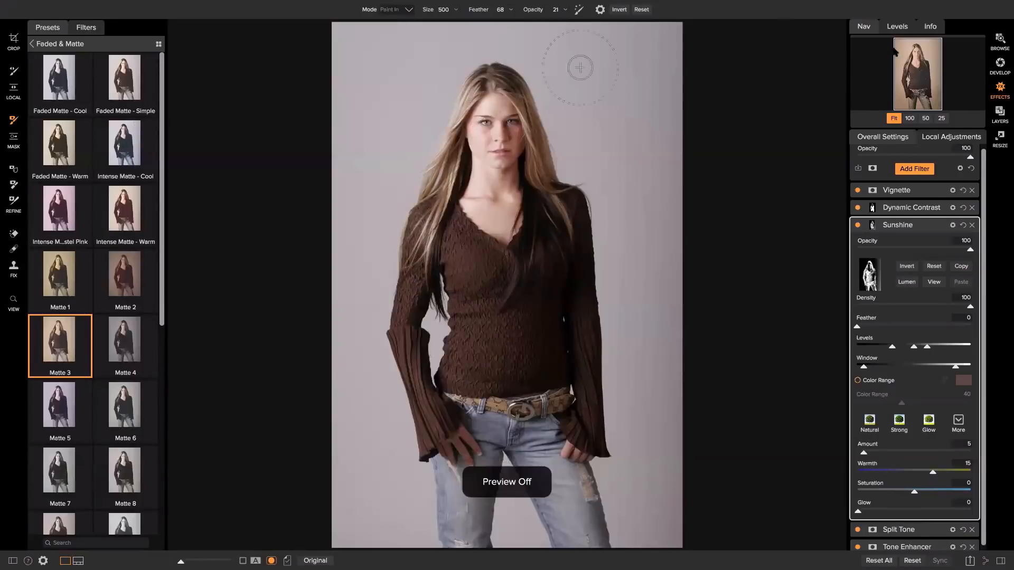
key("ctrl+p")
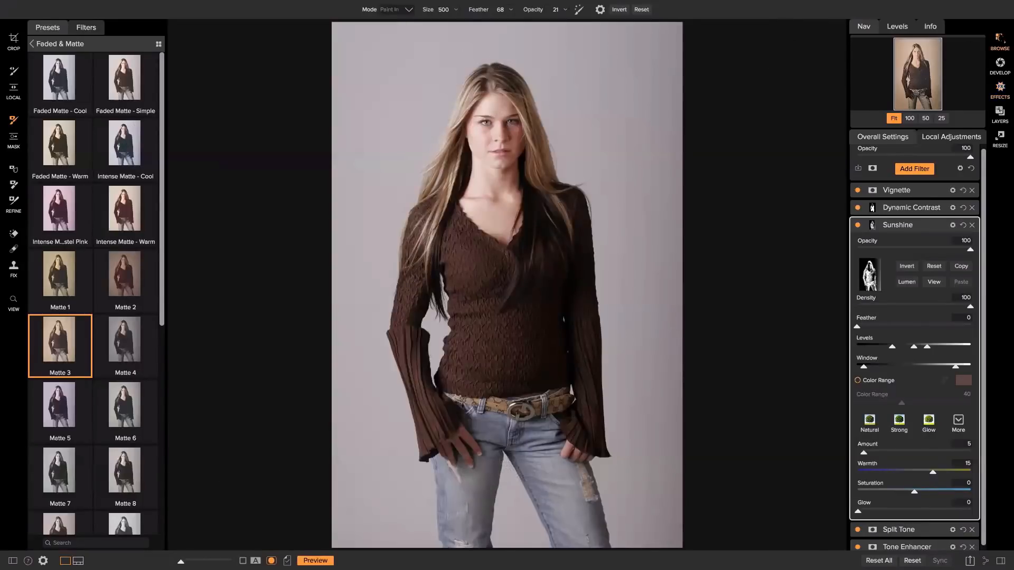
Browse to Demo Photos > Layers > Pacific City Comp to show its three beach raw files.
left_click(1000, 40)
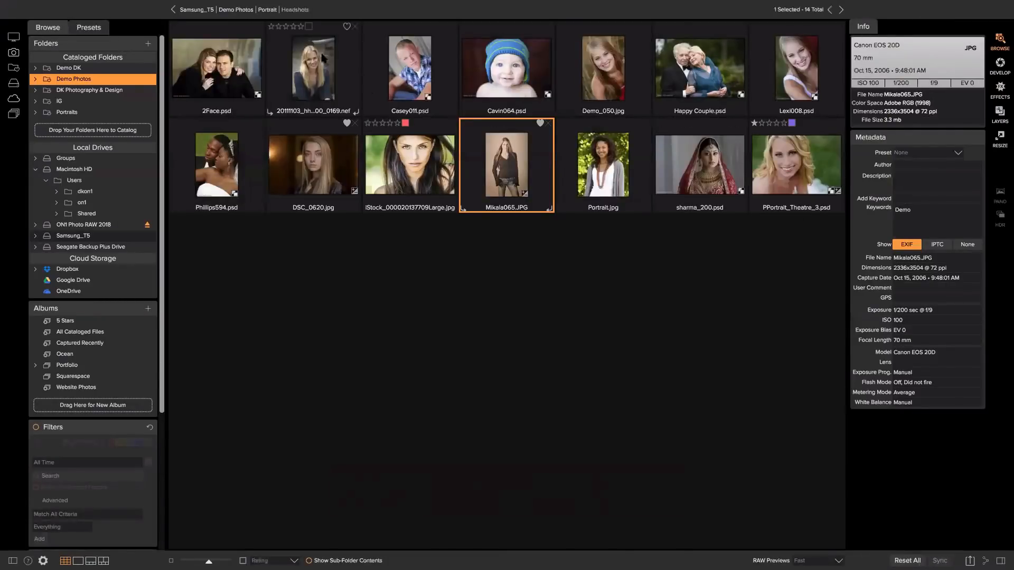
left_click(238, 10)
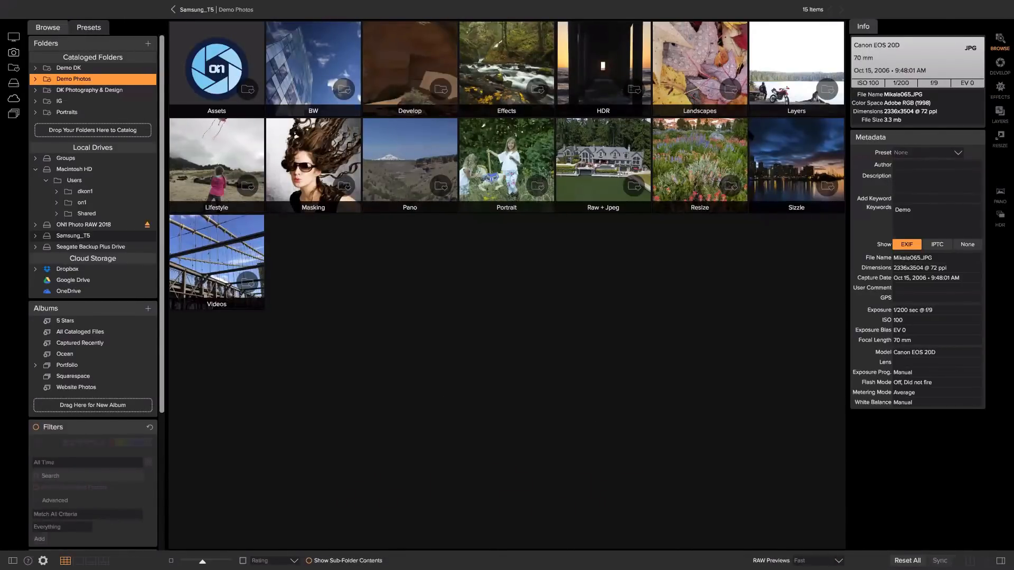
double_click(798, 85)
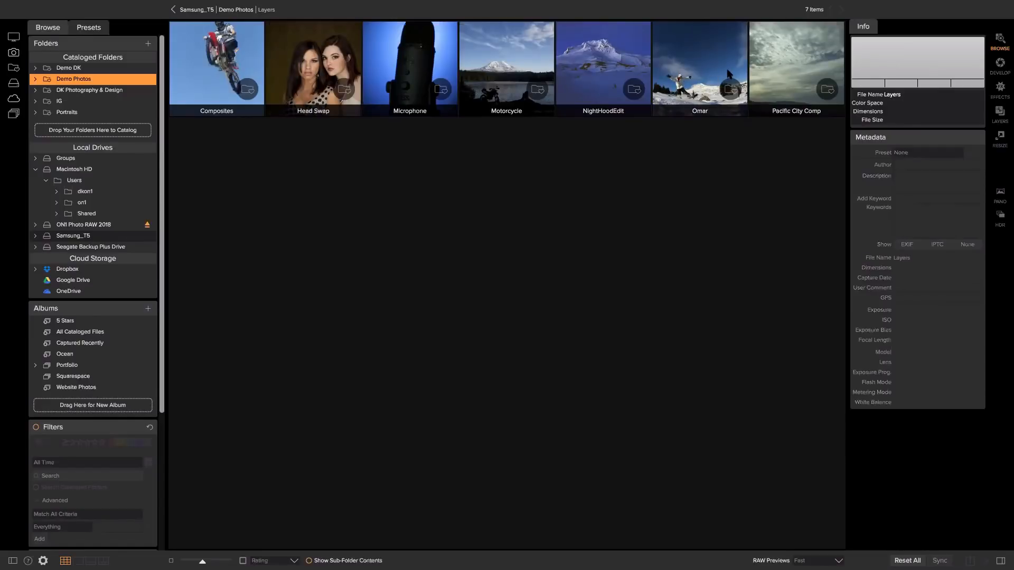
double_click(778, 65)
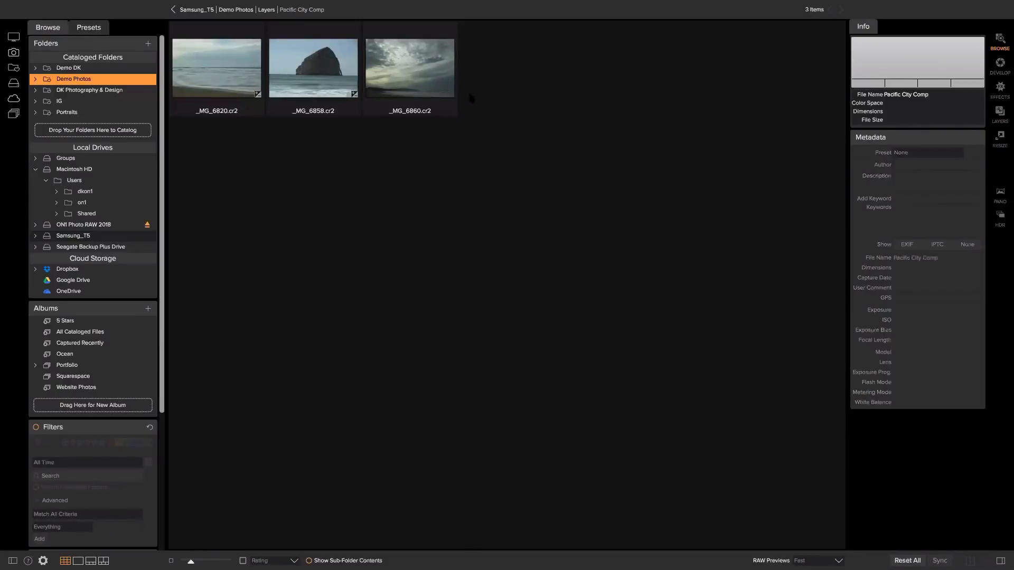
mouse_move(457, 101)
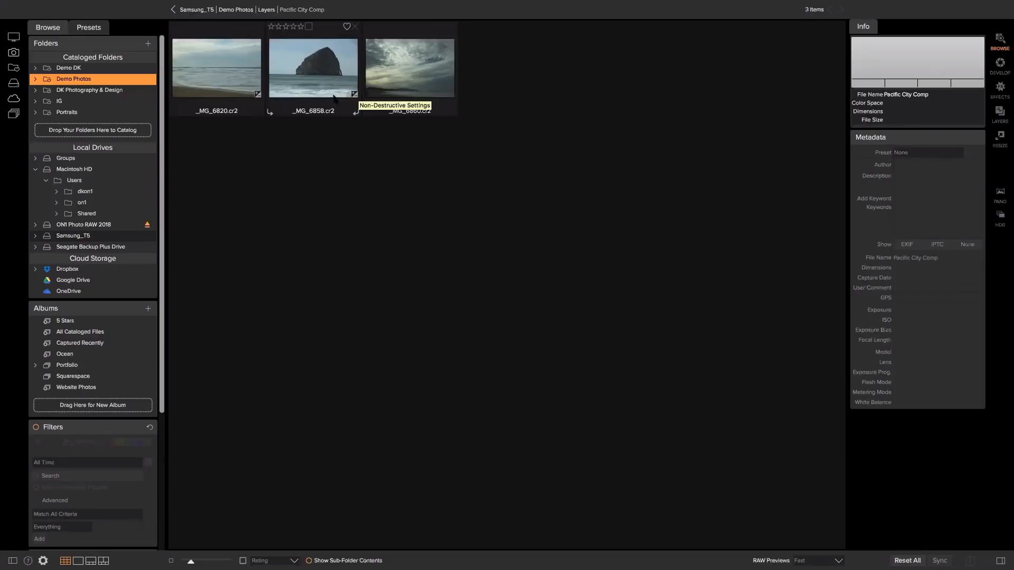
Select _MG_6820 through _MG_6860 and add all three as layers in one Layers document.
left_click(253, 46)
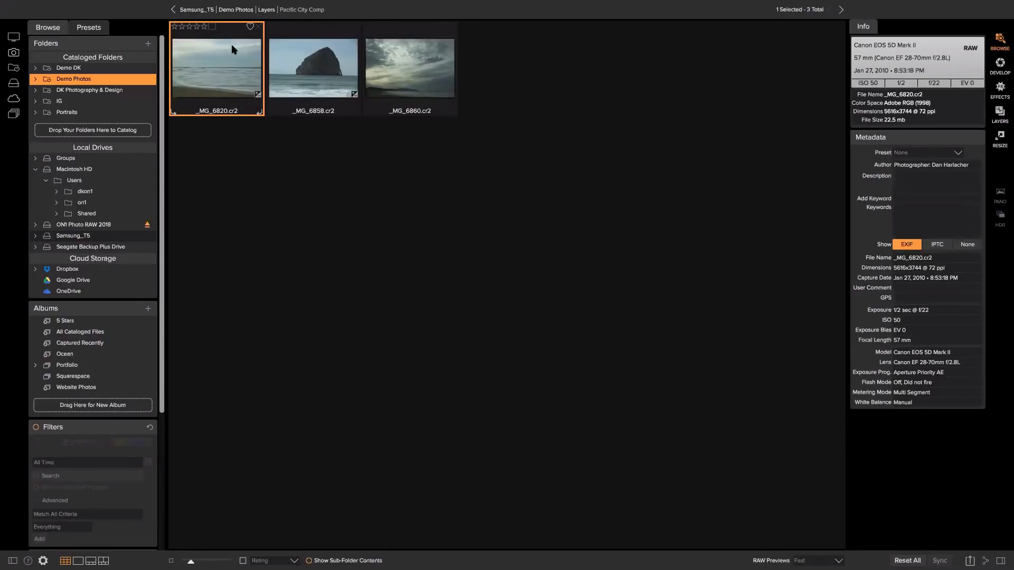
left_click(425, 68, "shift")
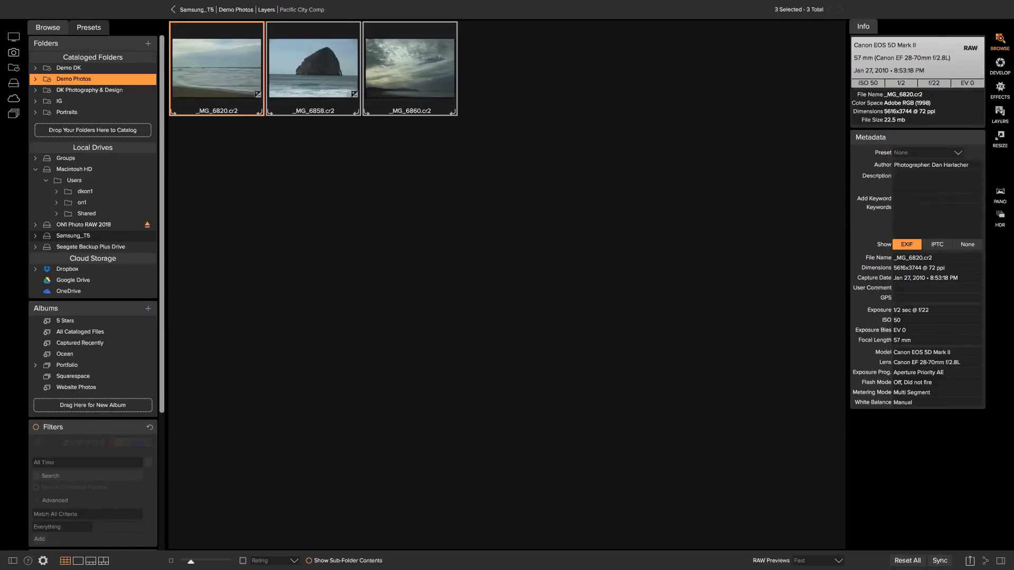
key("super+4")
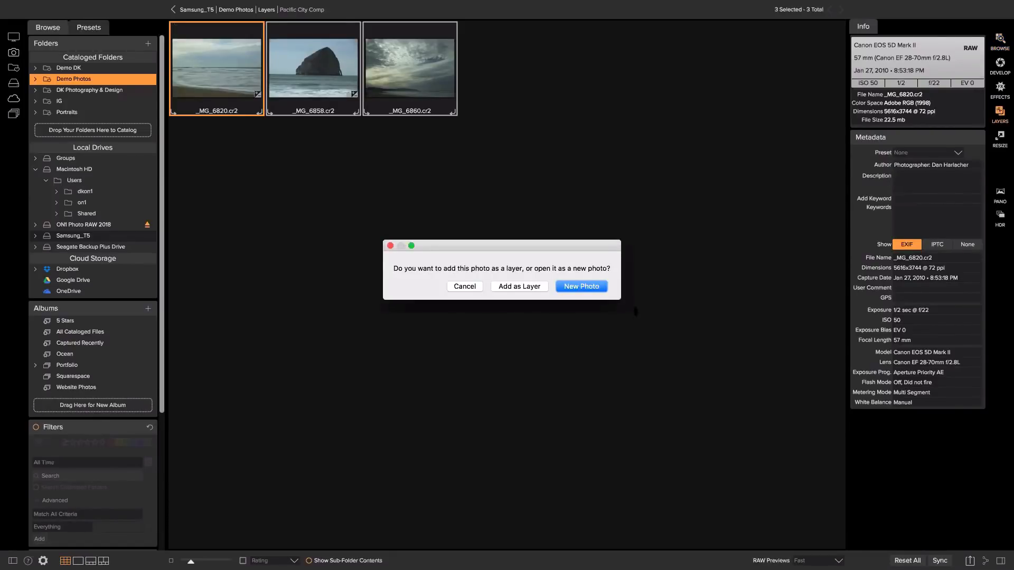
left_click(501, 286)
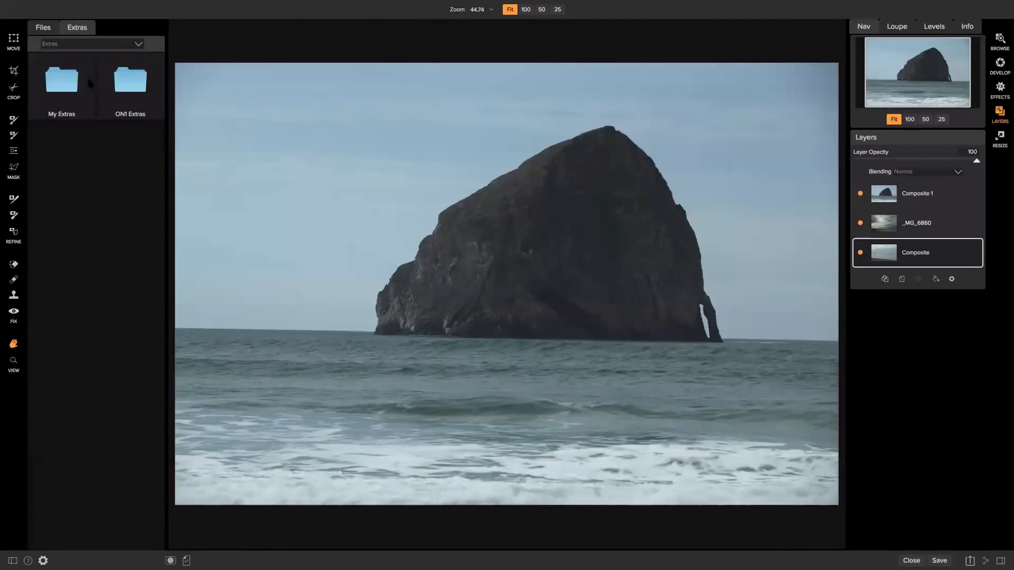
left_click(123, 94)
double_click(122, 94)
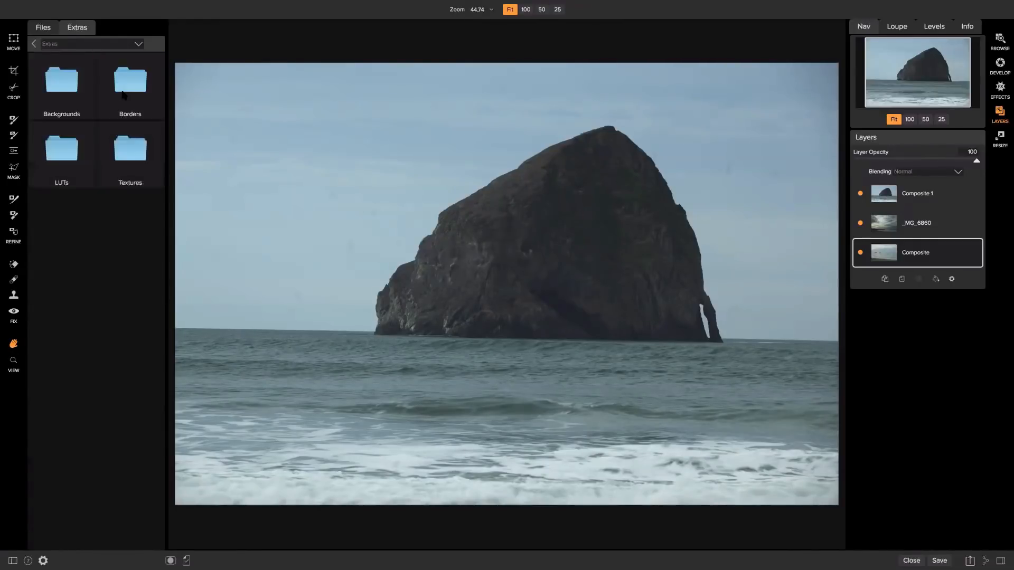
left_click(68, 92)
double_click(69, 93)
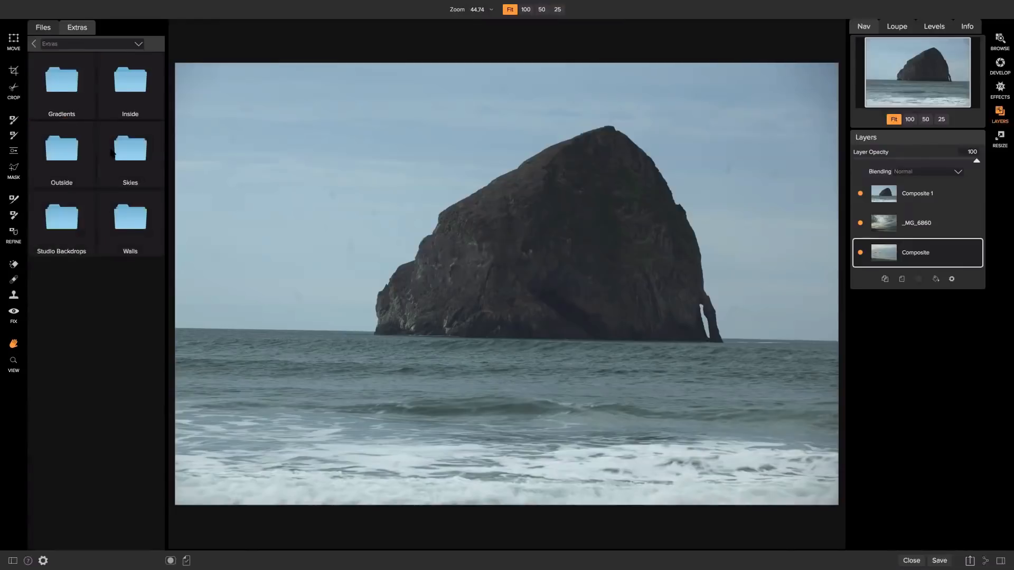
left_click(135, 154)
double_click(136, 154)
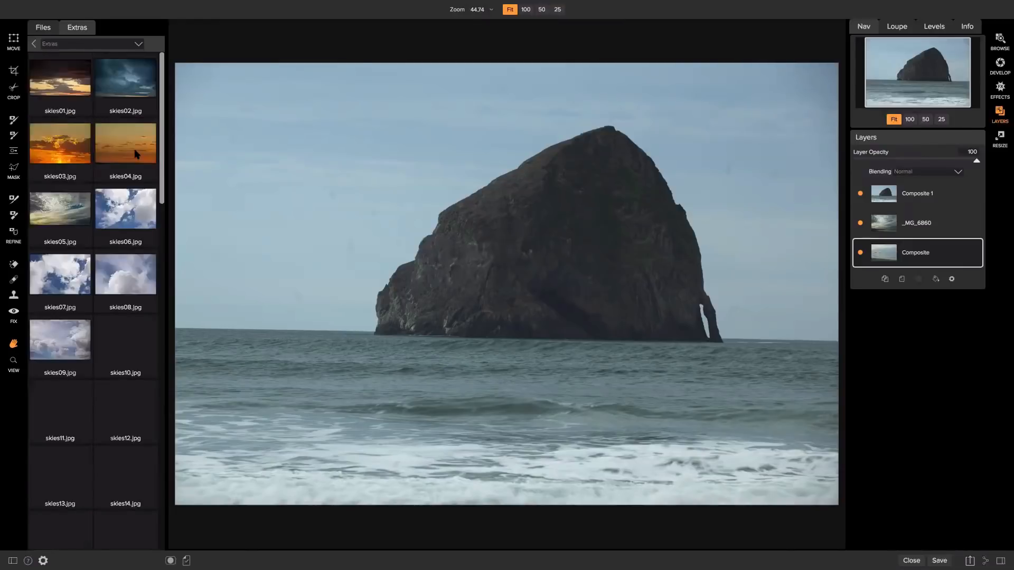
scroll(103, 132, "down", 10)
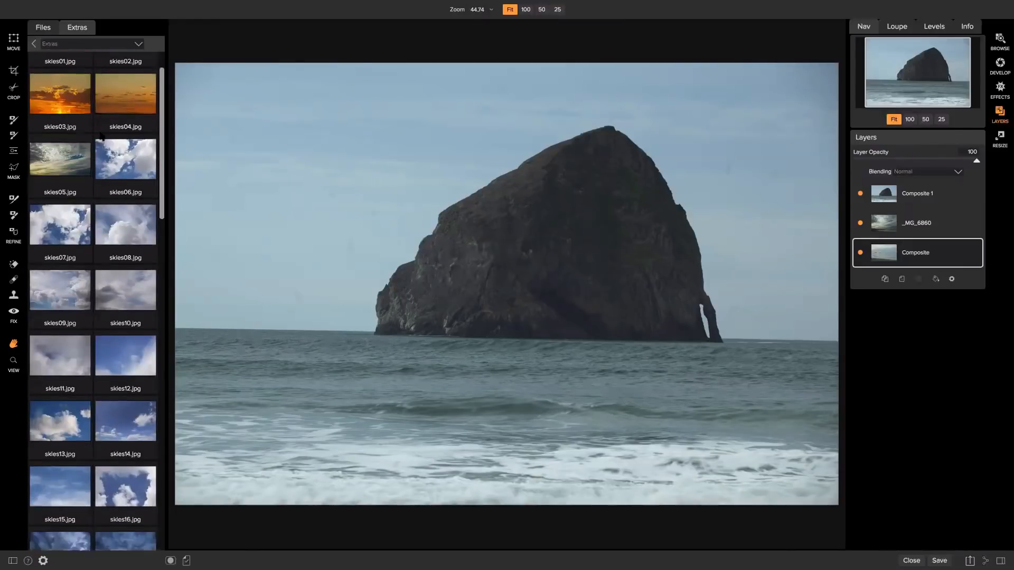
scroll(108, 144, "down", 8)
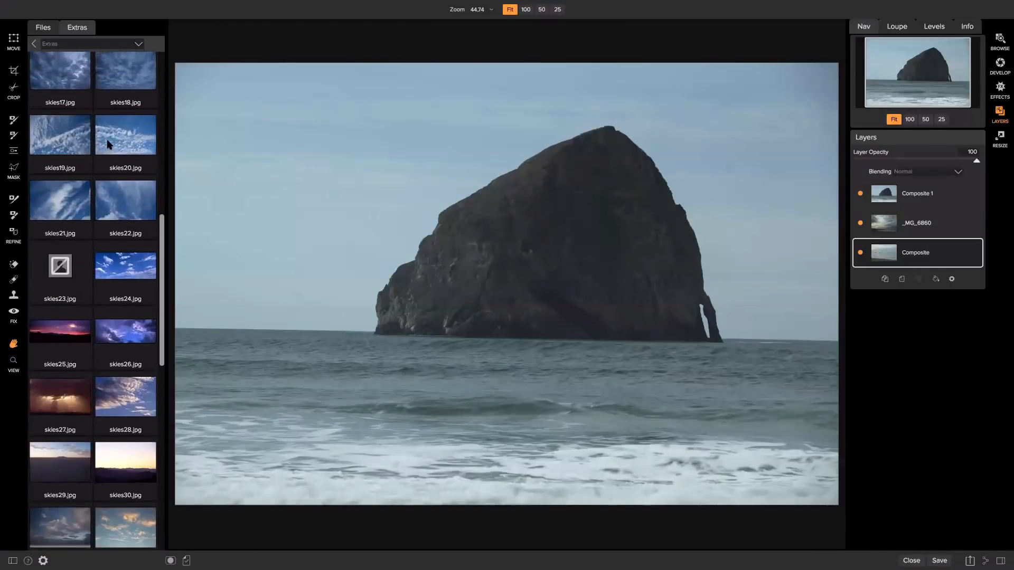
scroll(105, 161, "down", 1)
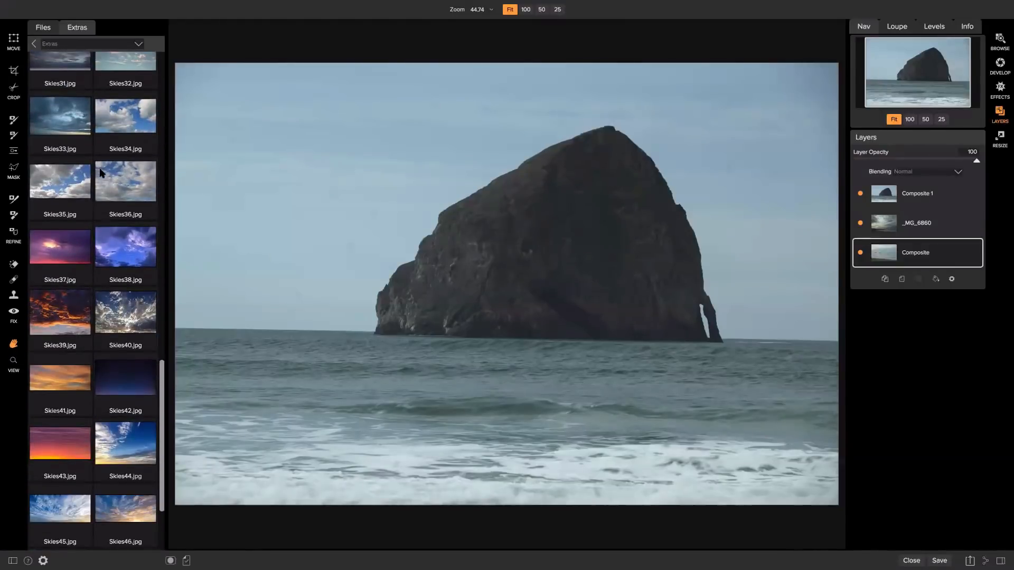
scroll(101, 176, "up", 15)
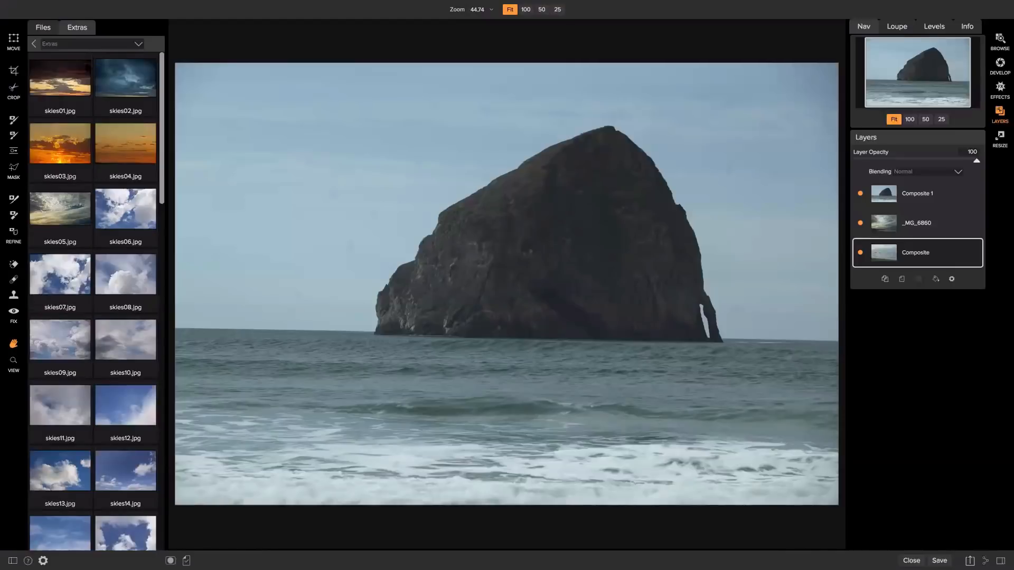
left_click(34, 42)
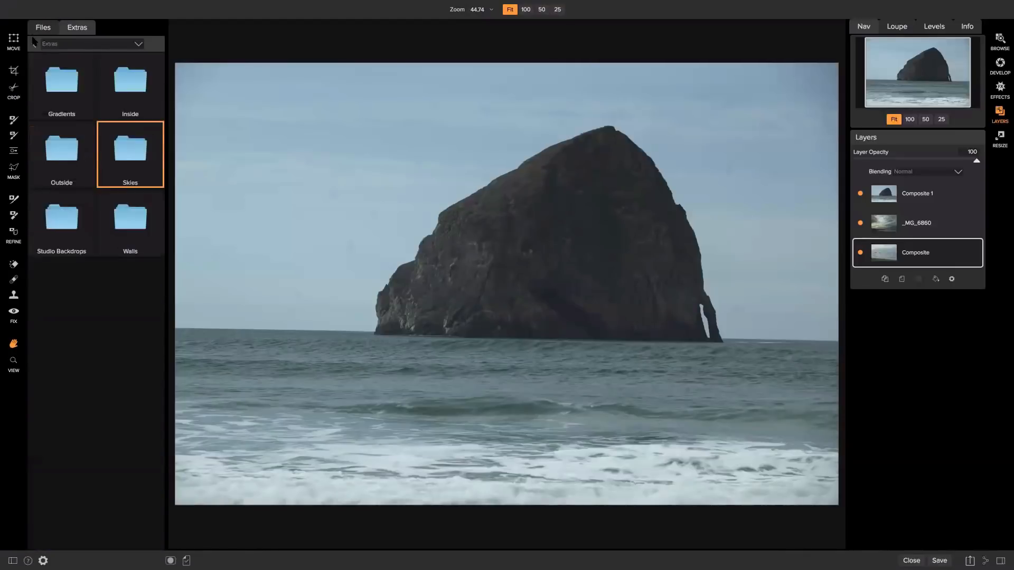
left_click(33, 44)
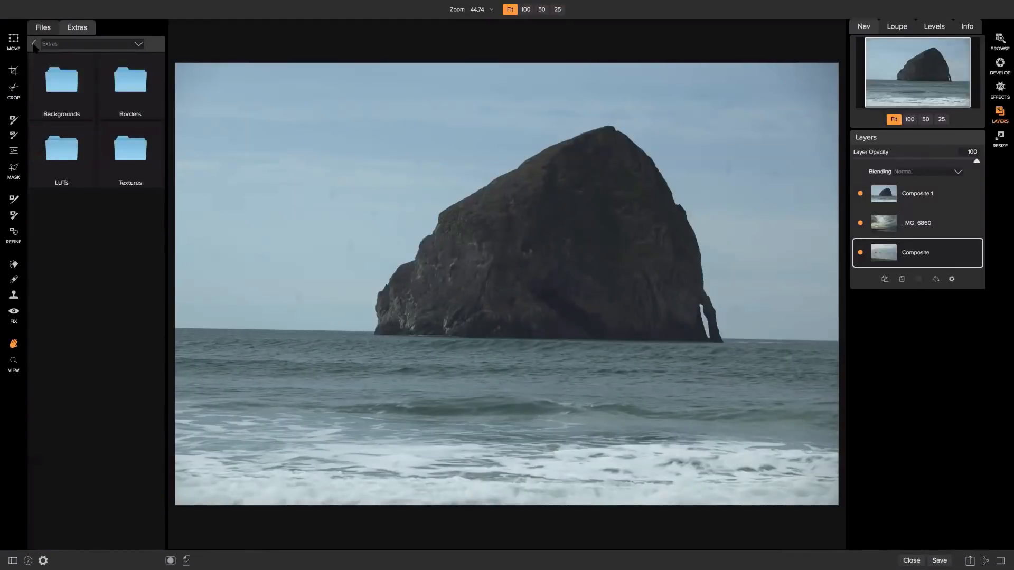
left_click(34, 44)
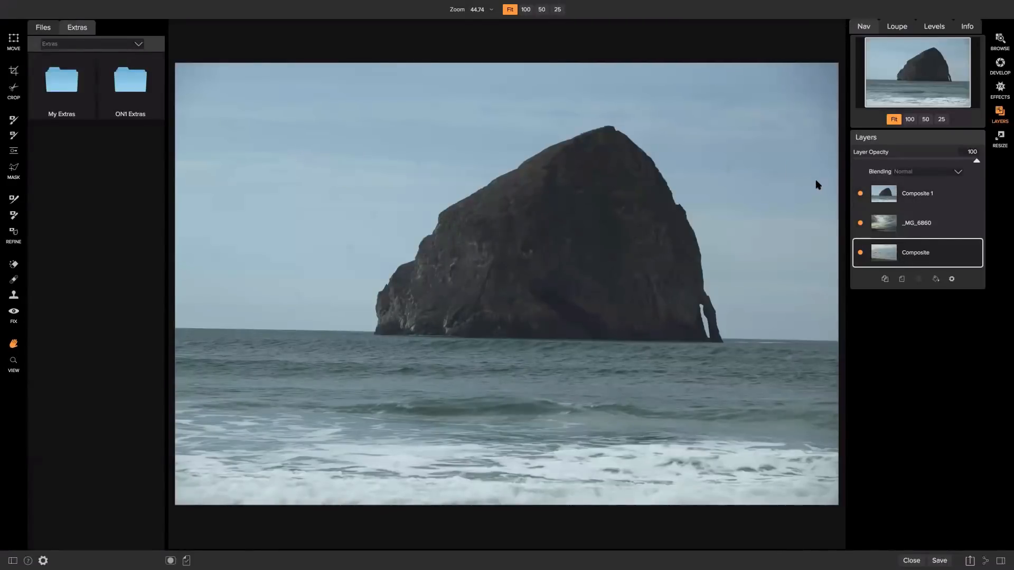
Drag _MG_6860 beneath Composite, checking layers by toggling visibility, then show Composite 1 again.
left_click(861, 194)
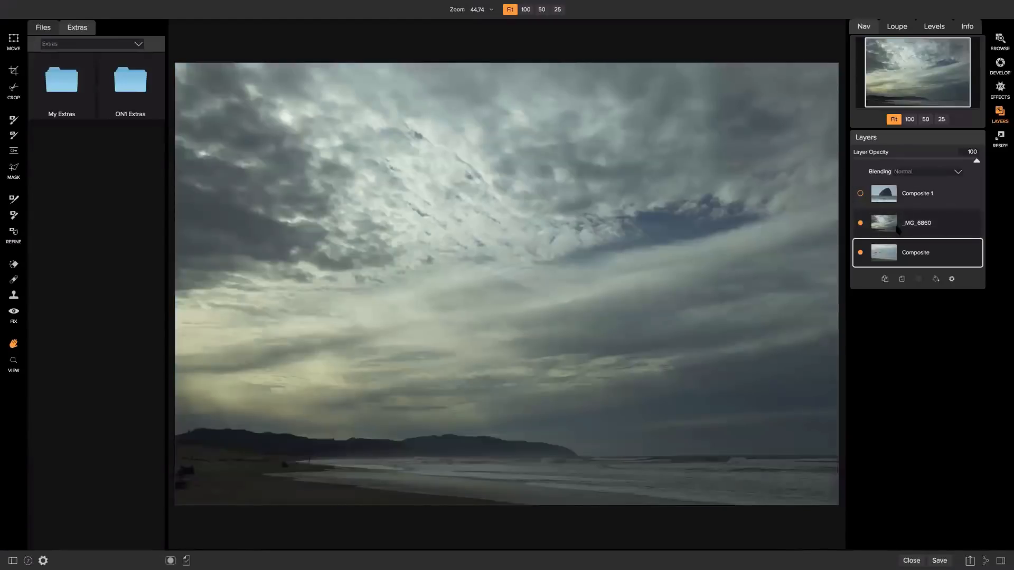
left_click(922, 228)
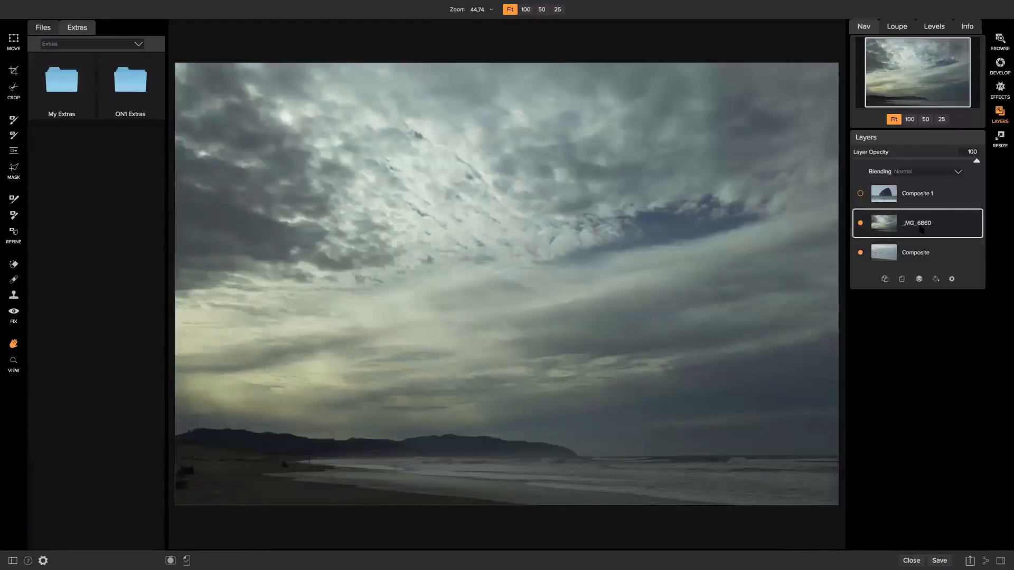
left_click(861, 223)
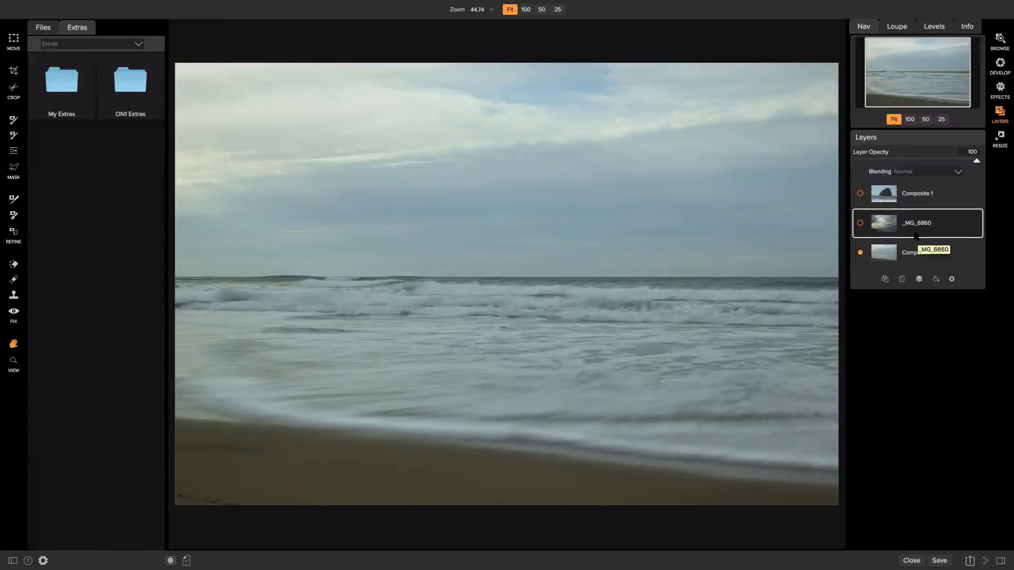
left_click(861, 223)
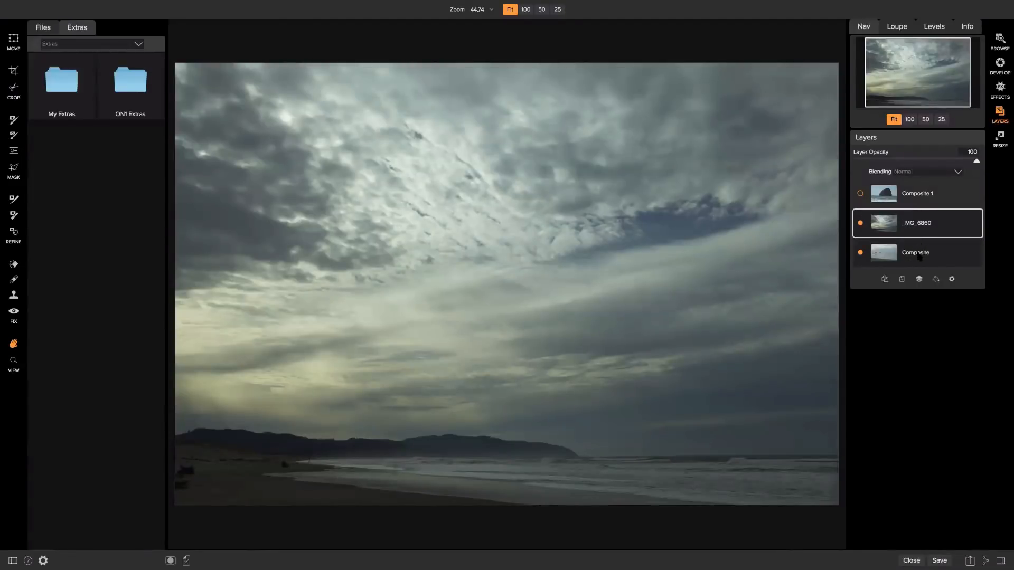
left_click_drag(920, 257, 918, 256)
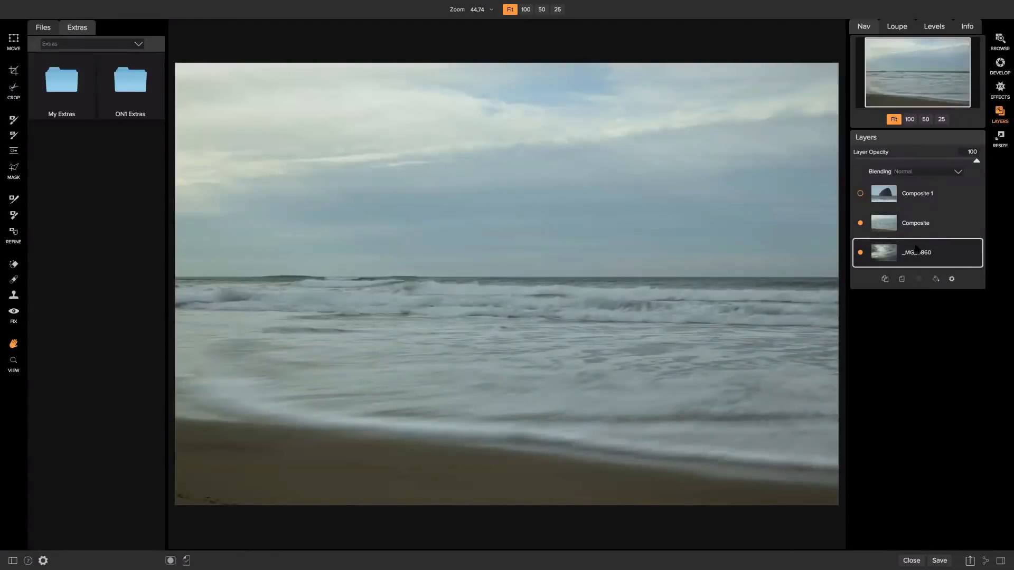
left_click(878, 222)
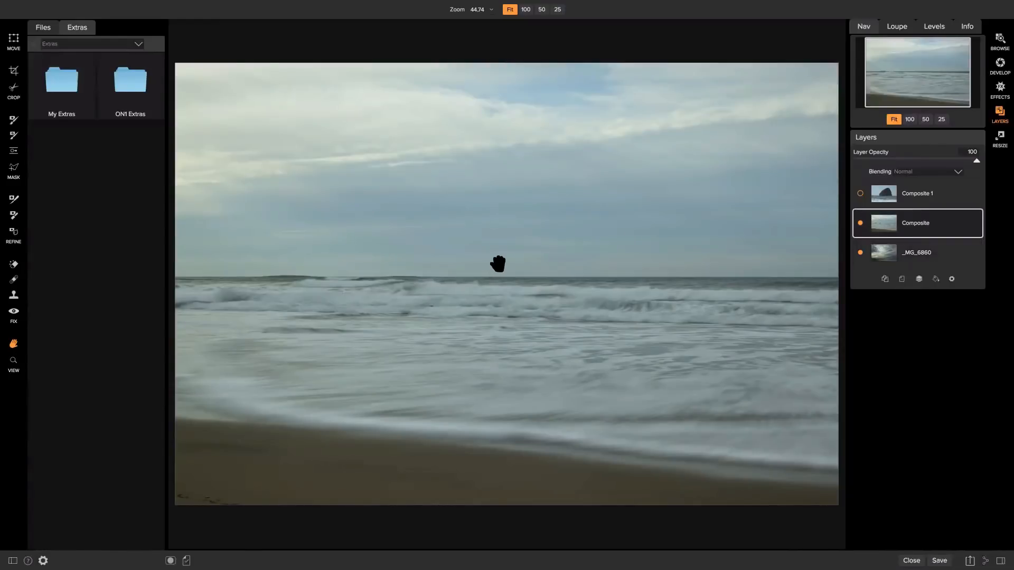
left_click(860, 194)
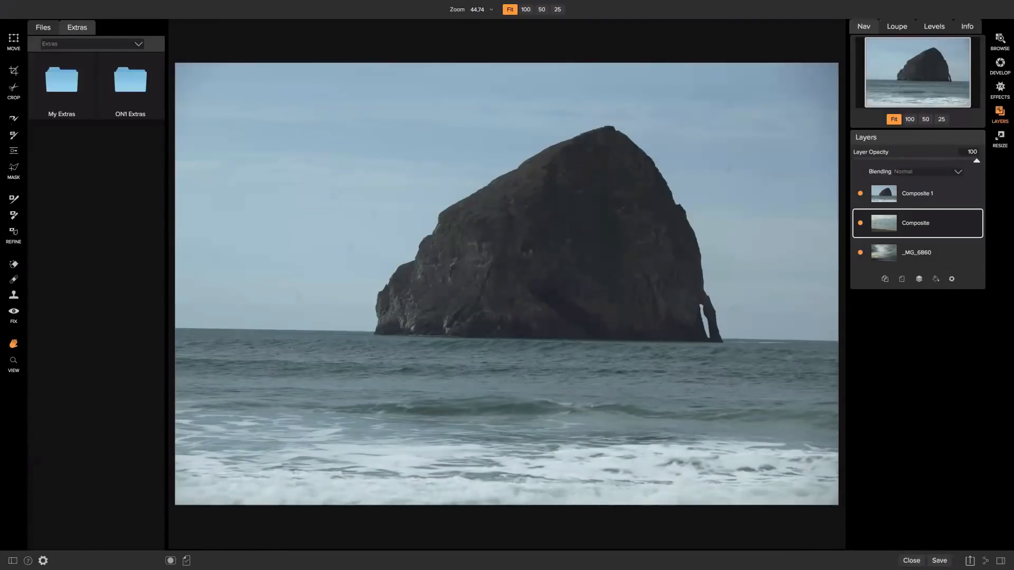
Paint the sky out of the Composite 1 rock layer's mask, then hide the surf and cloudy sky layers.
key("b")
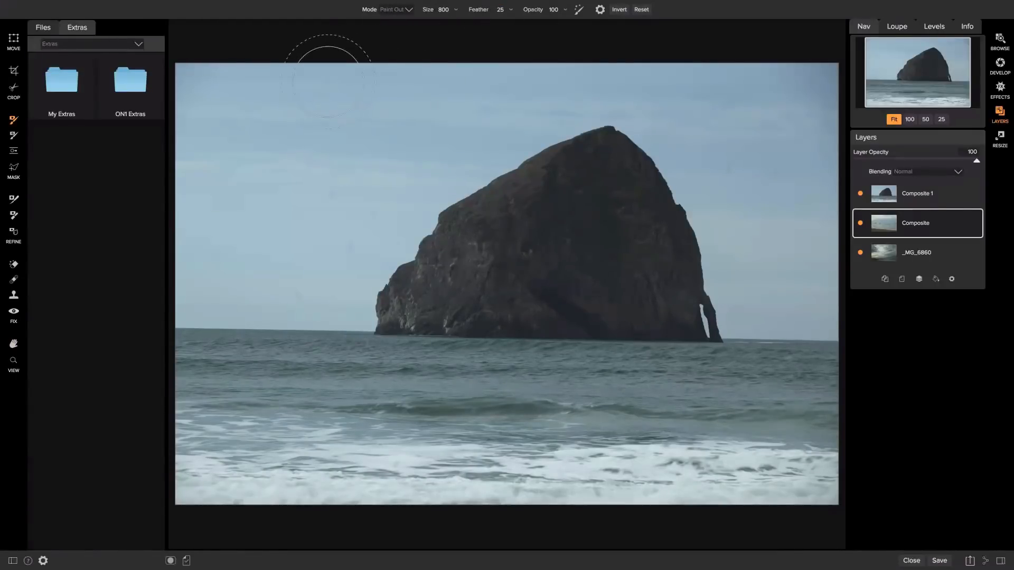
left_click_drag(209, 94, 333, 85)
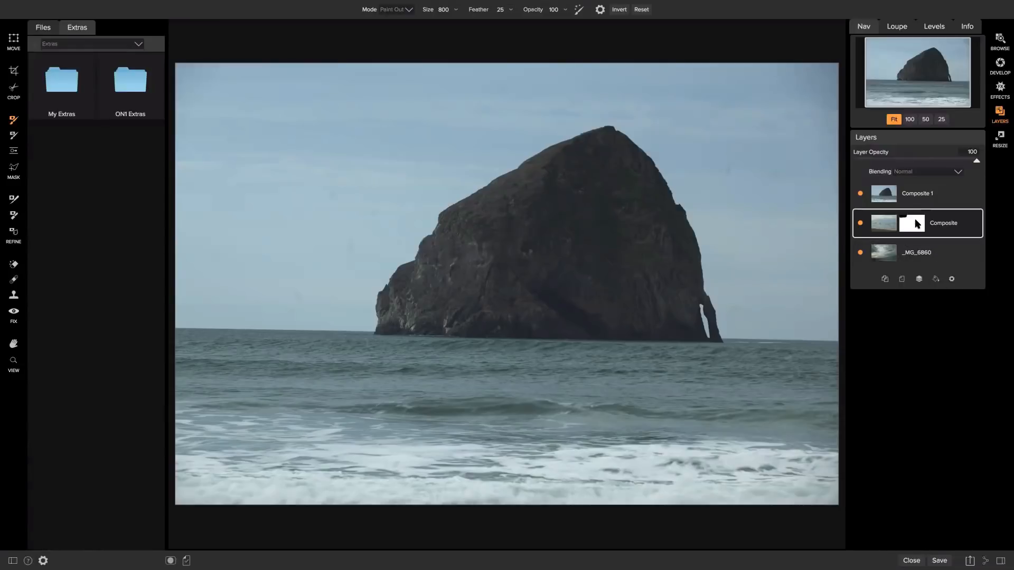
left_click(936, 200)
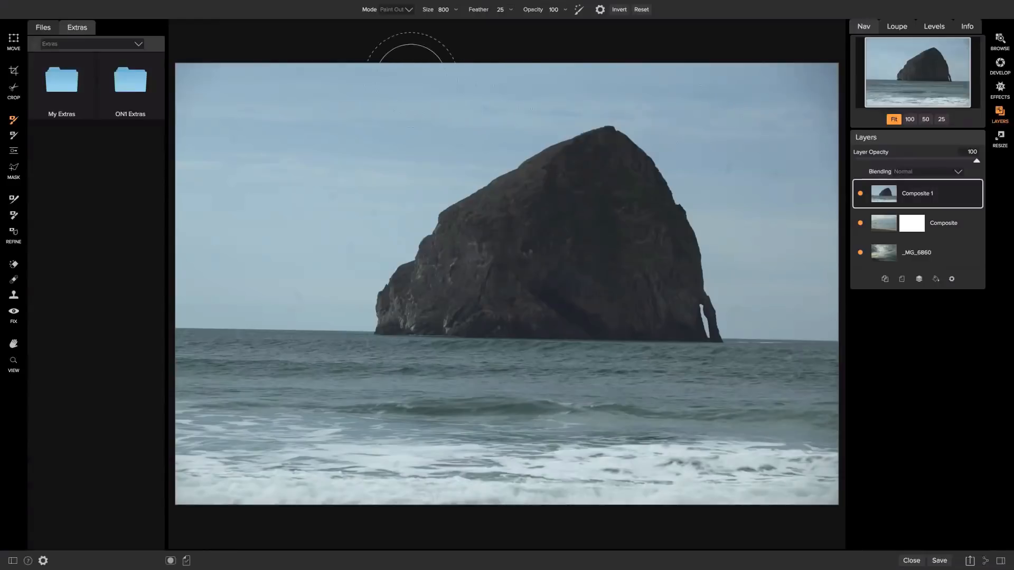
left_click(405, 79)
mouse_move(405, 80)
left_mouse_down()
mouse_move(132, 78)
mouse_move(184, 134)
mouse_move(280, 122)
mouse_move(189, 232)
mouse_move(186, 266)
mouse_move(263, 221)
mouse_move(340, 133)
mouse_move(568, 55)
mouse_move(702, 44)
mouse_move(852, 75)
mouse_move(835, 233)
mouse_move(834, 461)
mouse_move(796, 512)
mouse_move(562, 461)
mouse_move(424, 463)
mouse_move(132, 440)
mouse_move(173, 467)
mouse_move(335, 506)
mouse_move(267, 436)
mouse_move(191, 284)
mouse_move(239, 346)
mouse_move(200, 433)
mouse_move(203, 404)
left_mouse_up()
mouse_move(206, 355)
left_mouse_down()
mouse_move(207, 302)
mouse_move(265, 271)
mouse_move(273, 380)
mouse_move(300, 400)
mouse_move(811, 428)
mouse_move(805, 316)
mouse_move(758, 175)
mouse_move(733, 130)
mouse_move(688, 91)
mouse_move(745, 83)
mouse_move(796, 122)
left_mouse_up()
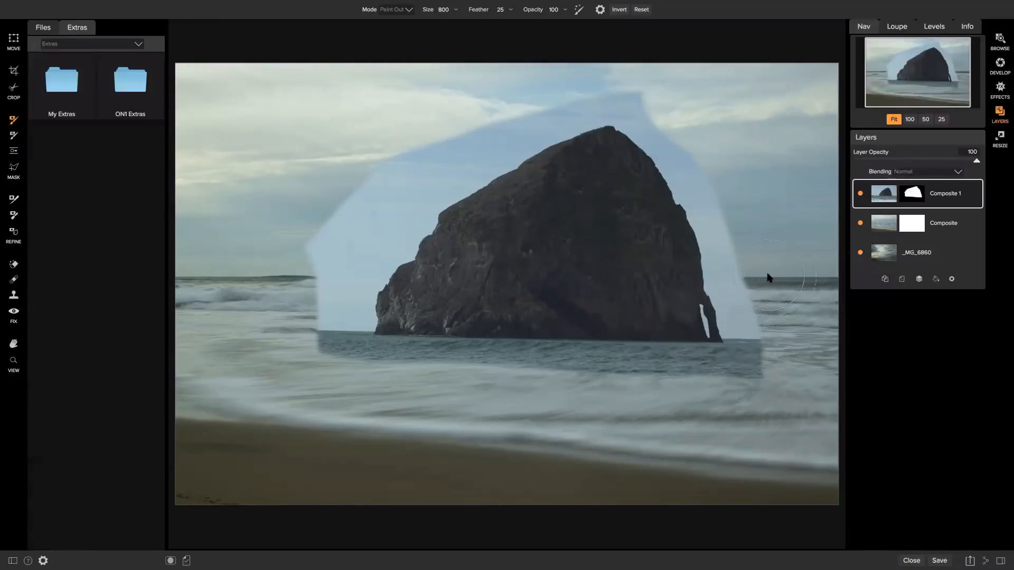
left_click(860, 222)
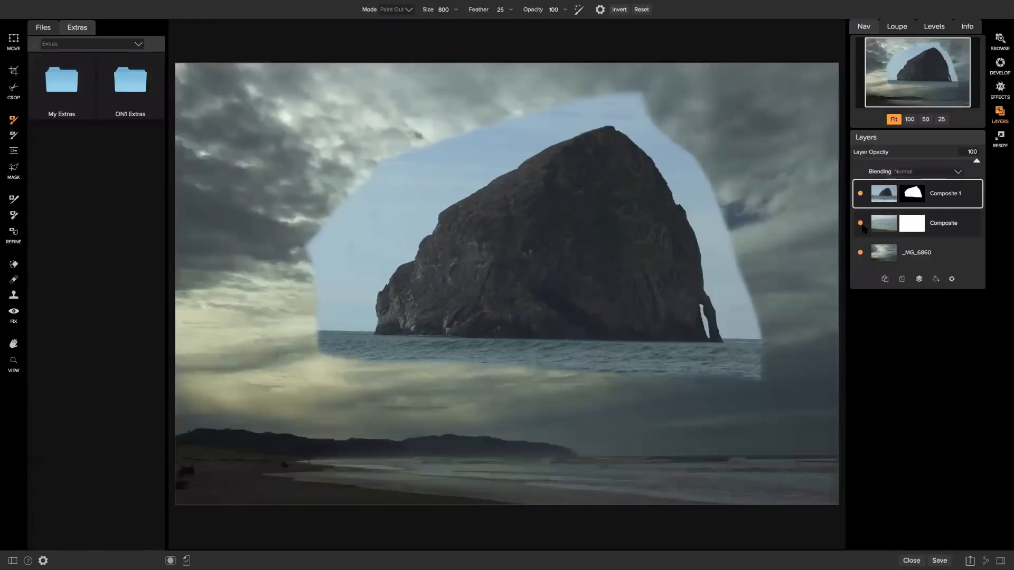
left_click(860, 253)
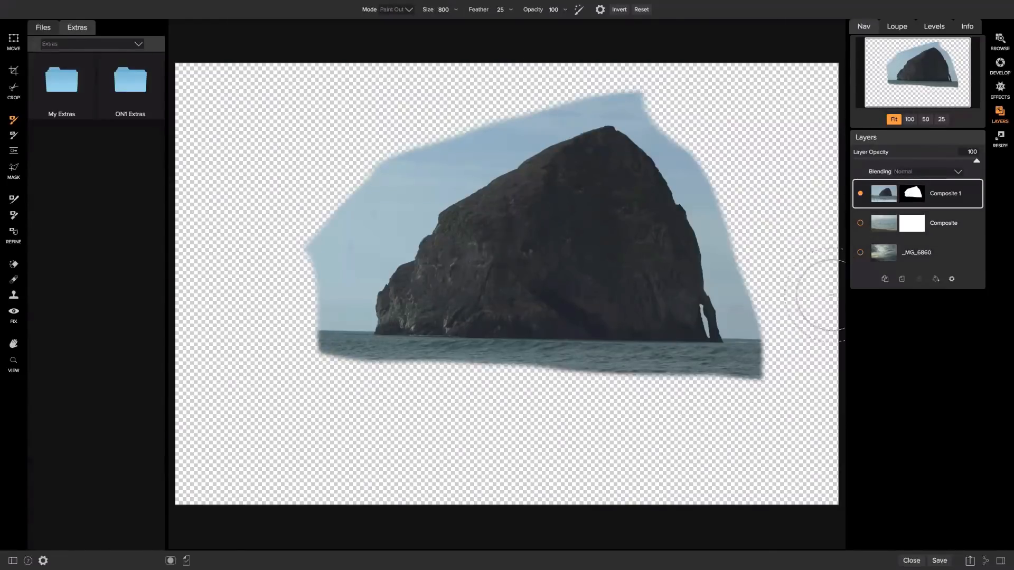
Paint out the upper-left sky and sea strip at brush size 300, then paint back beside the peak.
mouse_move(346, 154)
left_mouse_down()
mouse_move(332, 204)
mouse_move(391, 155)
mouse_move(587, 73)
mouse_move(682, 94)
mouse_move(727, 139)
mouse_move(762, 215)
mouse_move(779, 309)
mouse_move(776, 368)
mouse_move(762, 397)
mouse_move(545, 404)
mouse_move(361, 391)
mouse_move(320, 377)
mouse_move(319, 346)
left_mouse_up()
key("[")
key("[")
key("[")
key("[")
key("[")
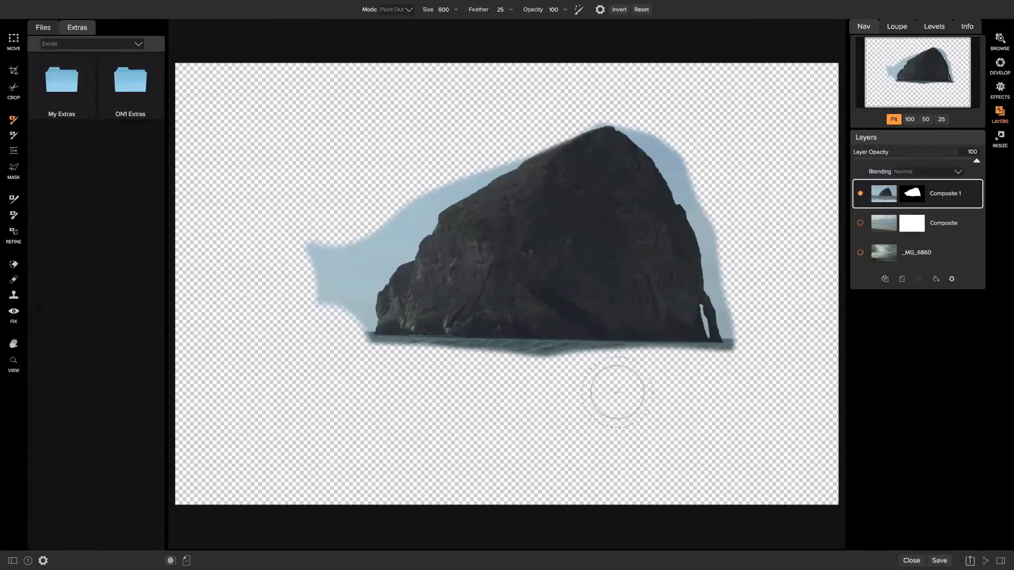
left_click_drag(585, 359, 364, 356)
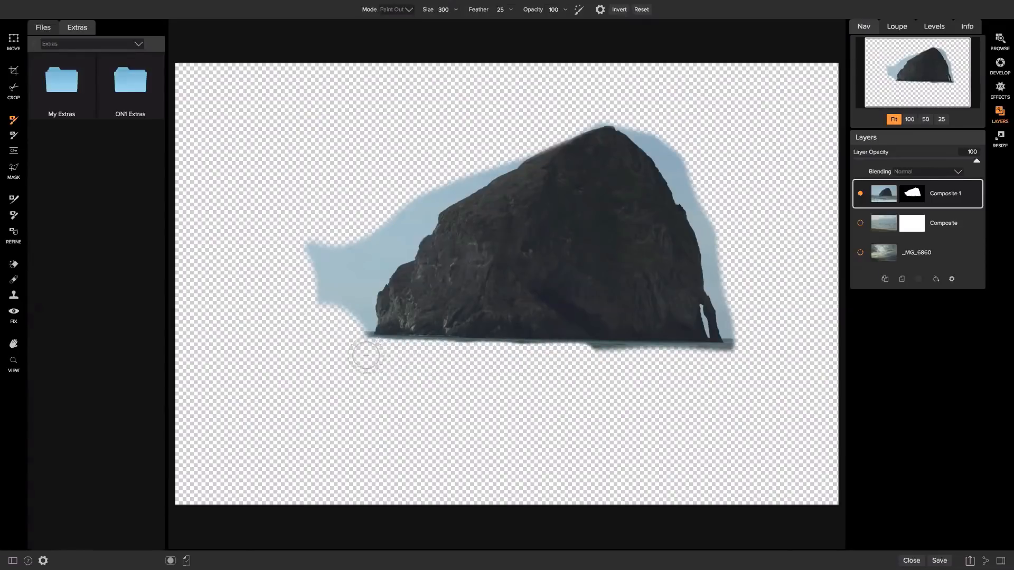
left_click(409, 9)
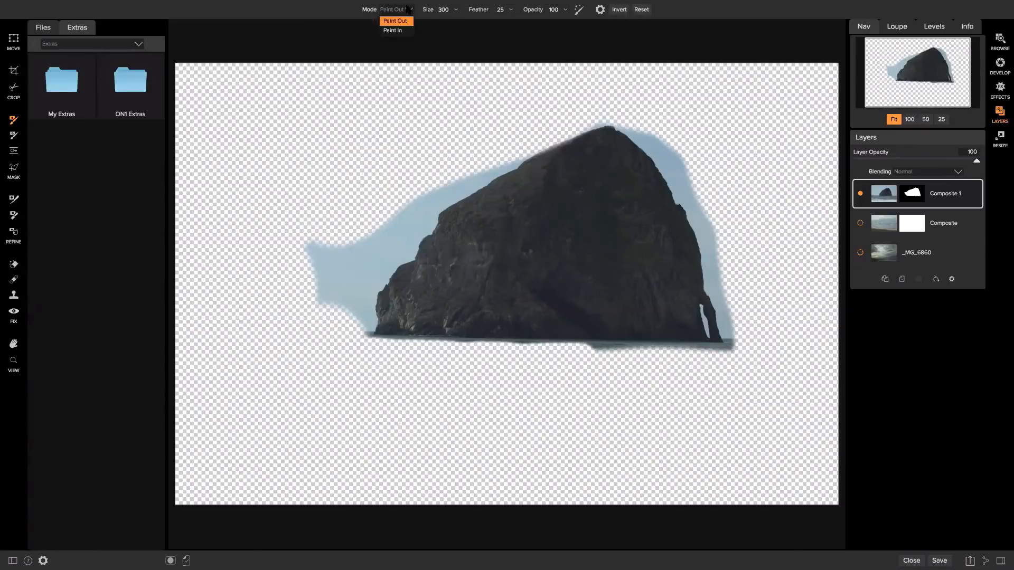
left_click(396, 28)
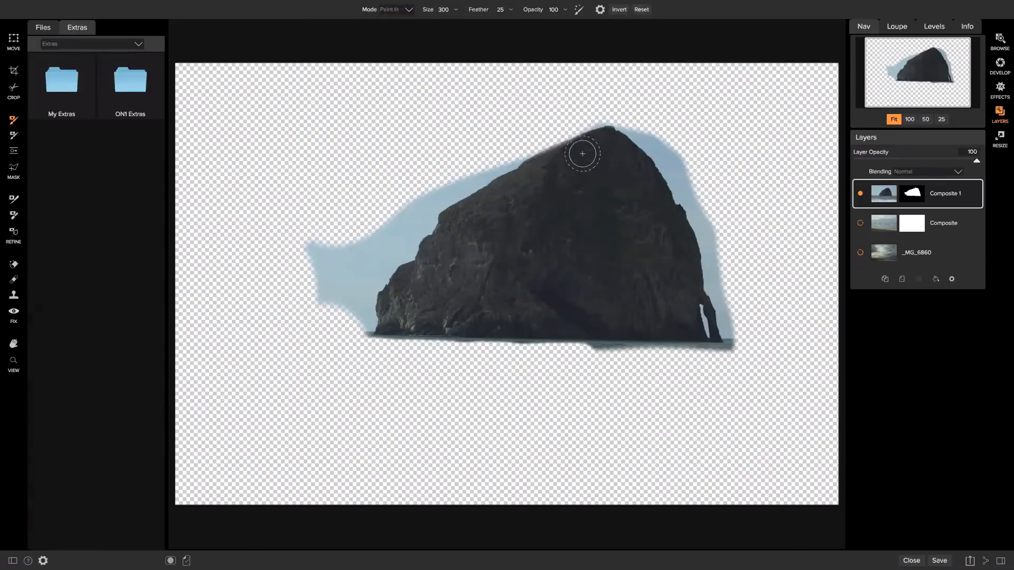
mouse_move(584, 154)
left_mouse_down()
mouse_move(575, 144)
mouse_move(530, 163)
mouse_move(616, 139)
left_mouse_up()
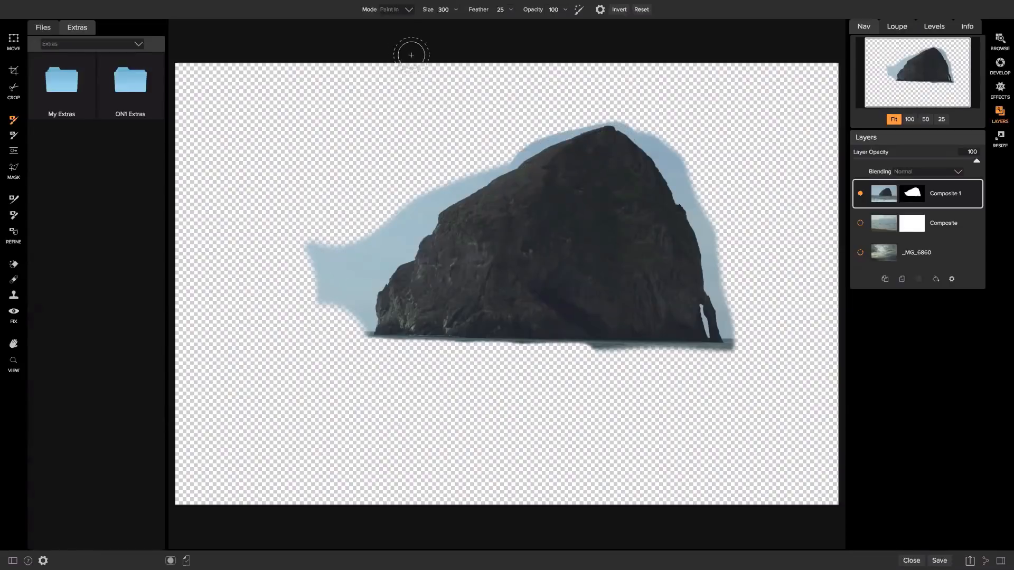
In Paint Out at size 600, erase sky right of the peak, left of the rock, and along its right edge.
left_click(403, 9)
left_click(400, 21)
key("bracketright")
key("bracketright")
key("bracketright")
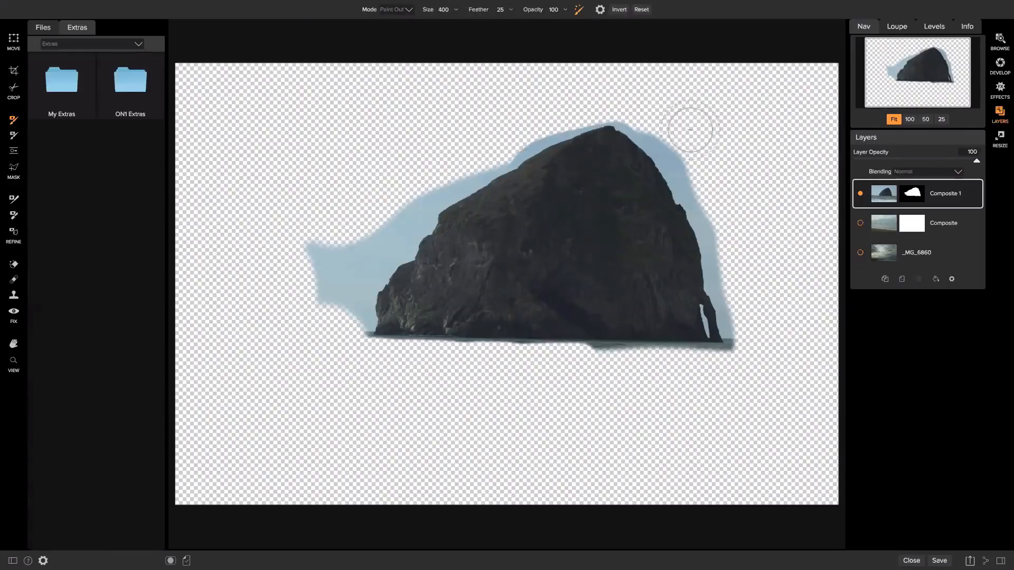
mouse_move(687, 130)
left_mouse_down()
mouse_move(716, 204)
mouse_move(721, 242)
mouse_move(709, 187)
mouse_move(688, 154)
mouse_move(606, 101)
mouse_move(506, 133)
mouse_move(505, 147)
mouse_move(418, 205)
left_mouse_up()
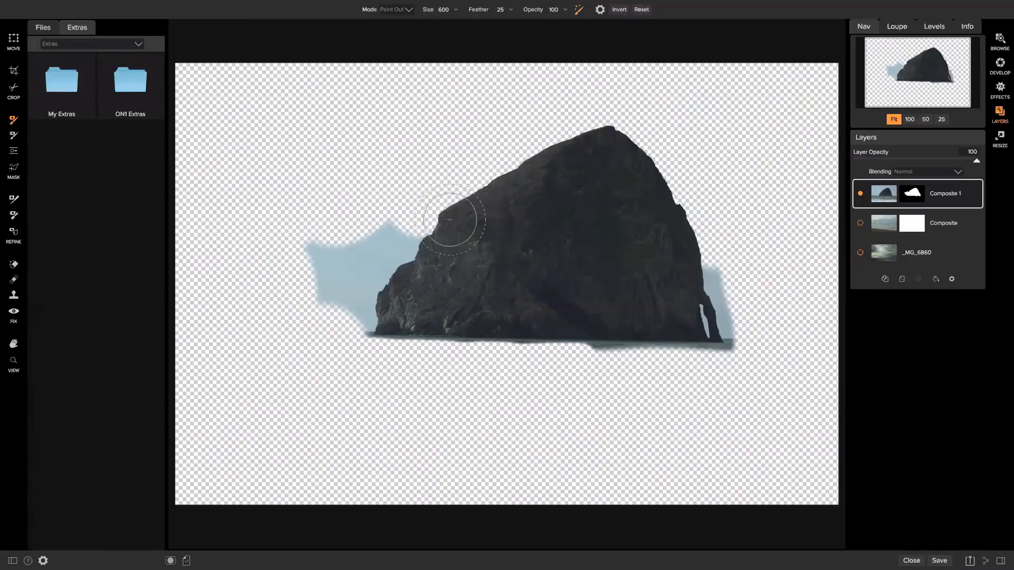
mouse_move(401, 201)
left_mouse_down()
mouse_move(389, 241)
mouse_move(347, 233)
mouse_move(328, 249)
mouse_move(332, 276)
mouse_move(353, 274)
mouse_move(354, 308)
left_mouse_up()
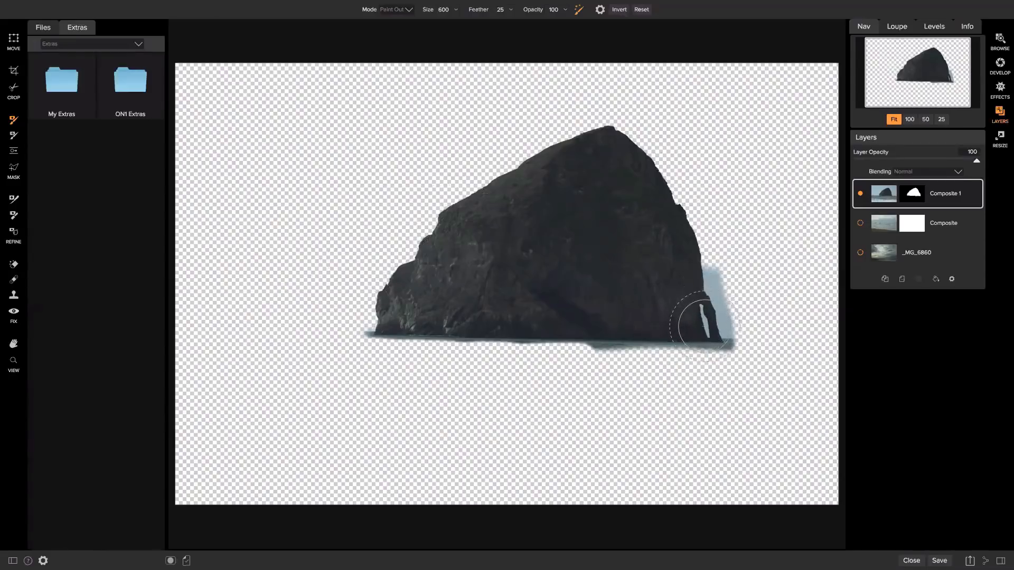
mouse_move(728, 261)
left_mouse_down()
mouse_move(726, 314)
mouse_move(729, 291)
left_mouse_up()
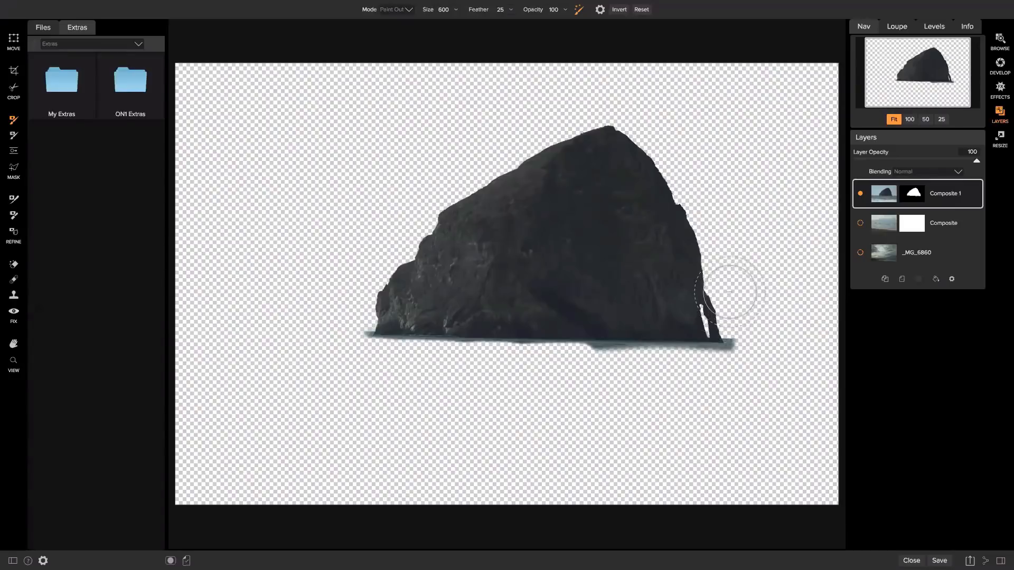
key("bracketright")
key("bracketright")
key("bracketright")
key("bracketright")
key("bracketright")
key("bracketright")
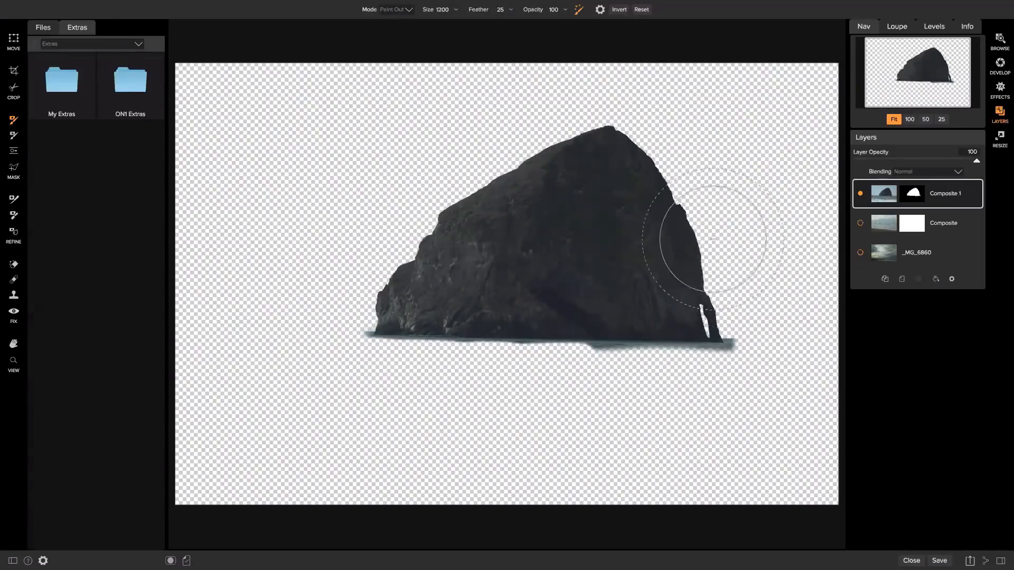
key("bracketleft")
key("bracketleft")
key("bracketleft")
key("bracketleft")
key("bracketleft")
key("bracketleft")
key("bracketleft")
key("bracketleft")
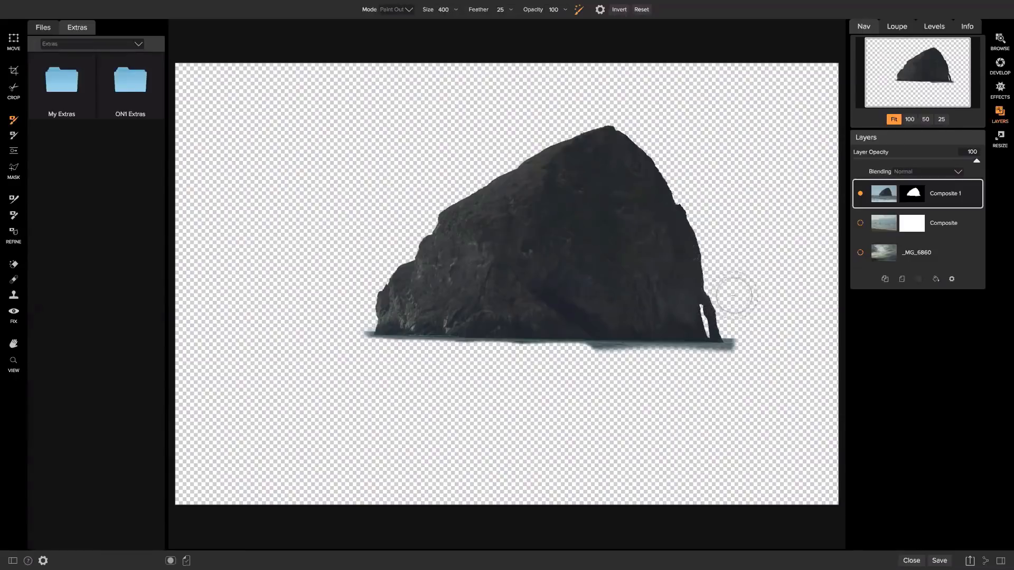
key("bracketleft")
Show the cloudy sky and beach layers again, then scale the rock layer down and move it higher.
left_click(861, 253)
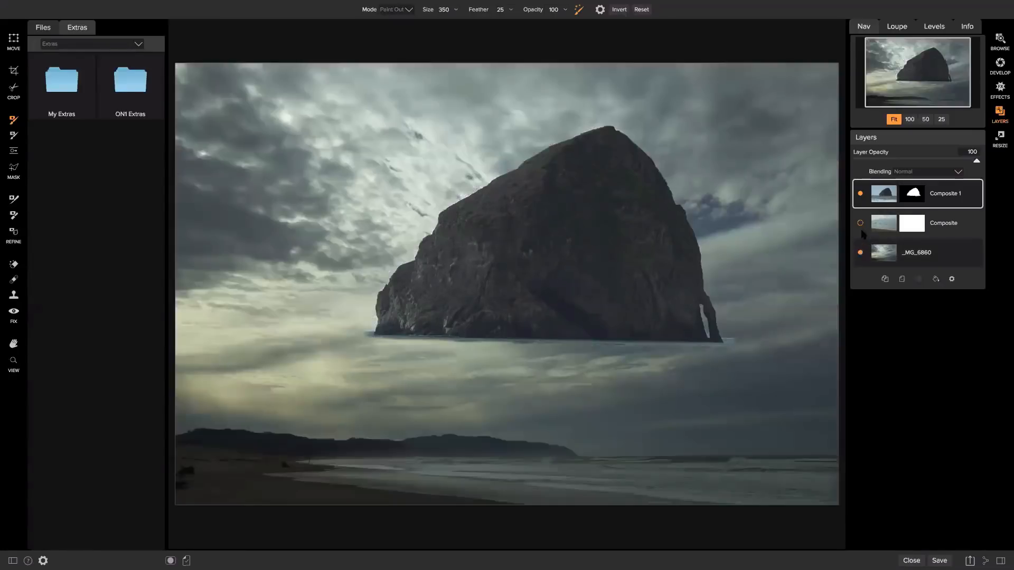
left_click(861, 223)
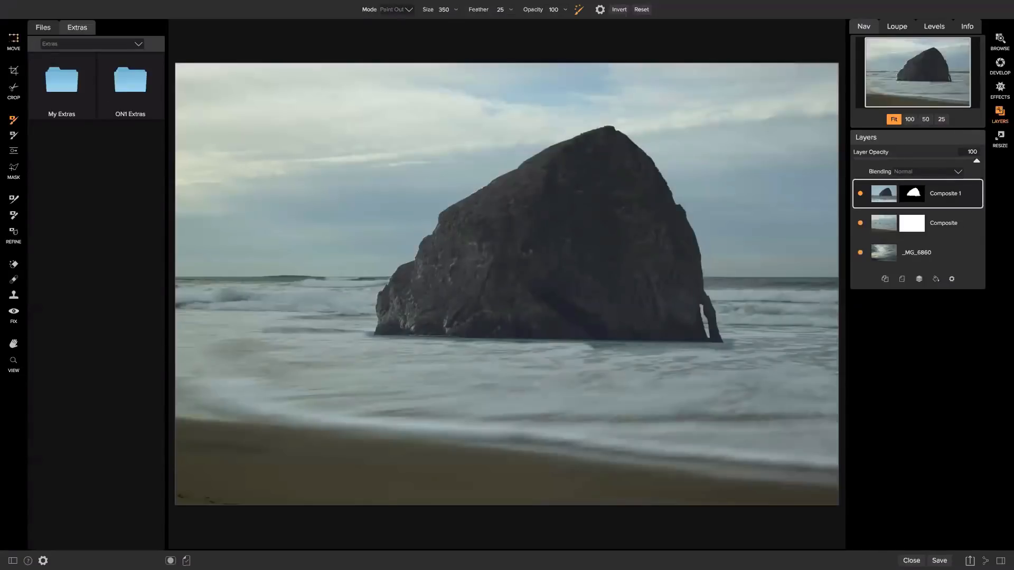
key("v")
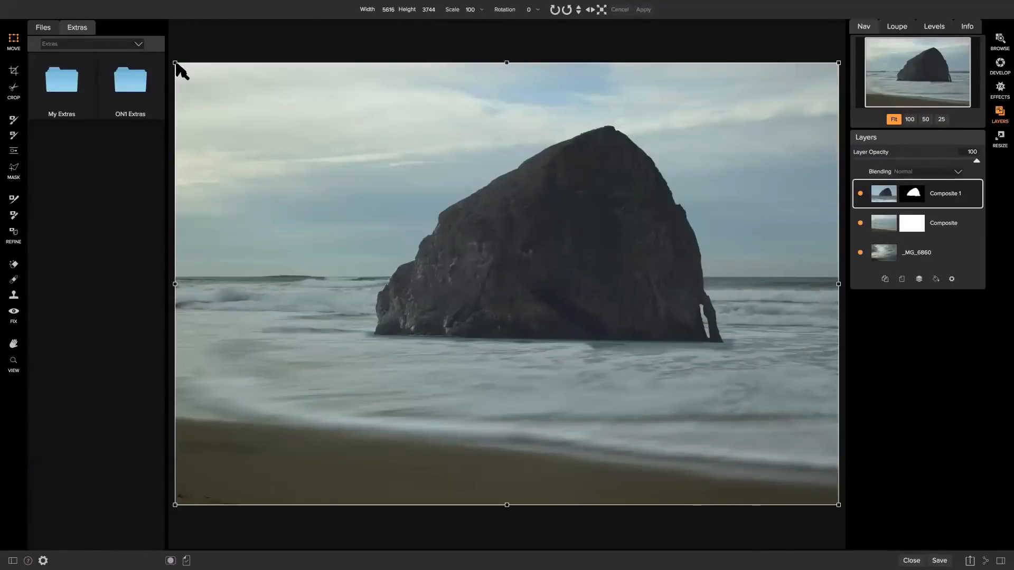
left_click_drag(176, 62, 437, 204)
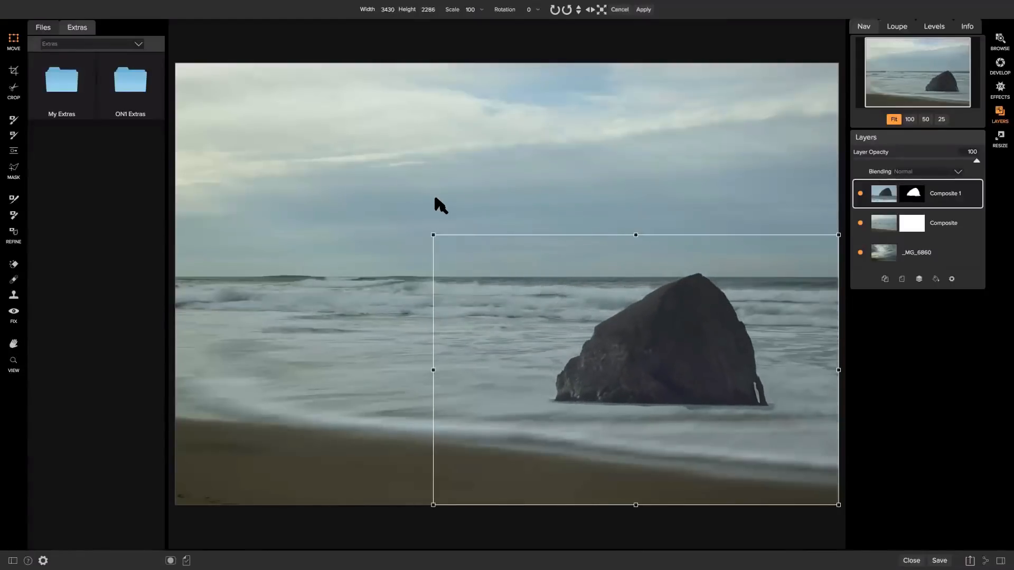
left_click_drag(667, 330, 648, 211)
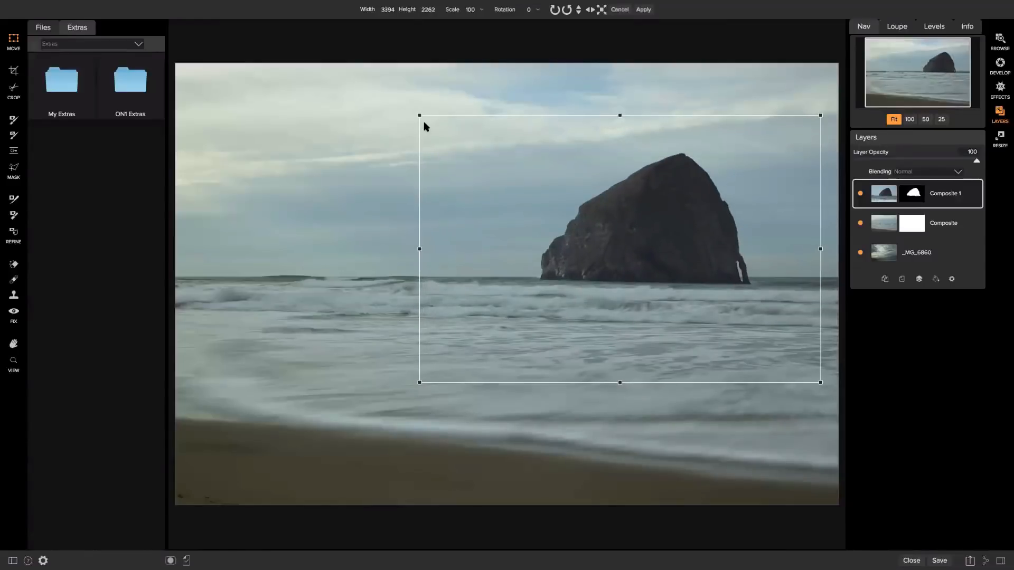
Tilt the rock slightly, shrink it further, nudge it onto the right horizon, and apply the transform.
left_click_drag(416, 113, 413, 117)
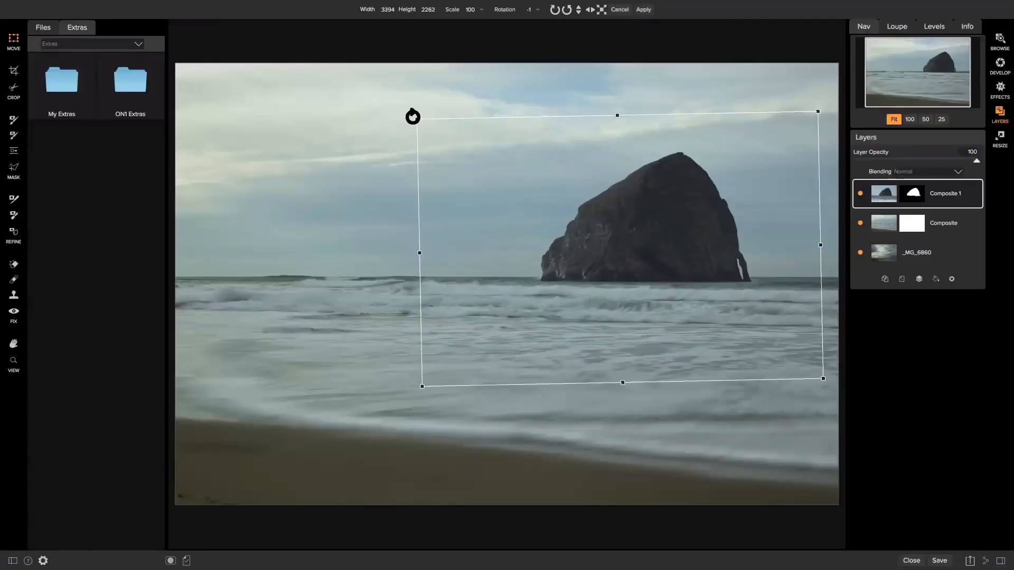
left_click_drag(419, 120, 513, 168)
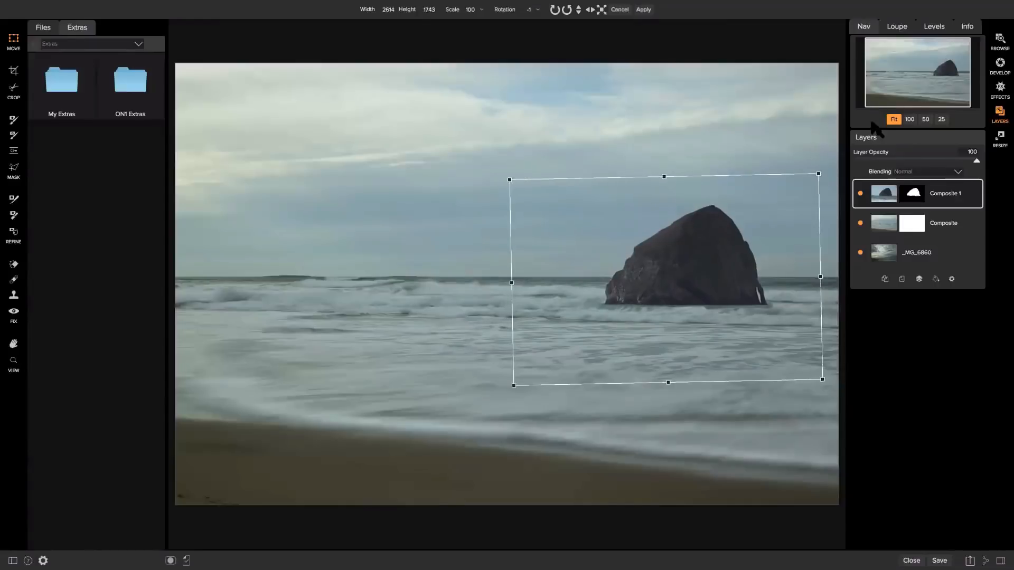
left_click_drag(700, 259, 696, 241)
key("Left")
key("Left")
key("Left")
key("Down")
key("Down")
key("Down")
key("Down")
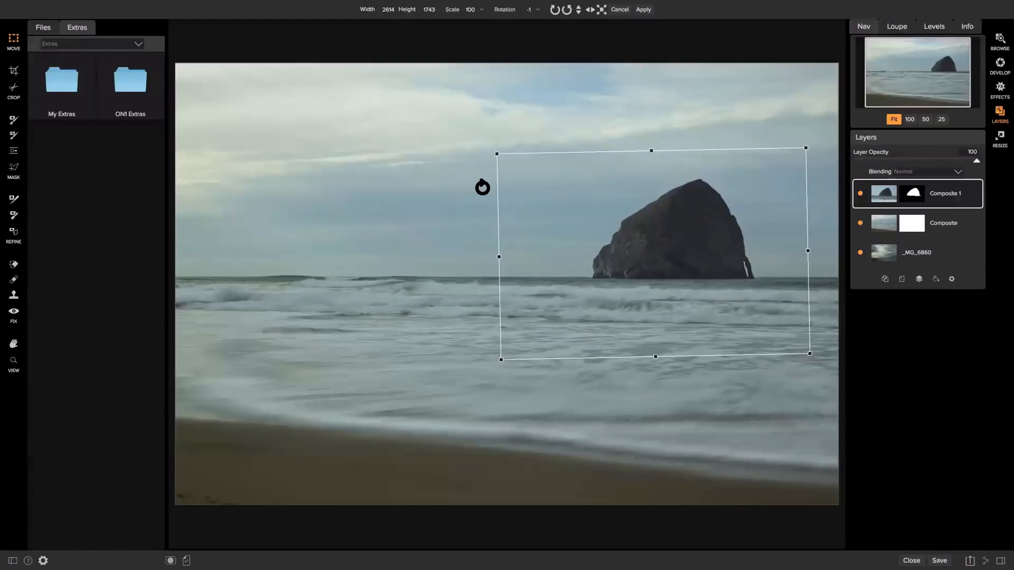
key("Return")
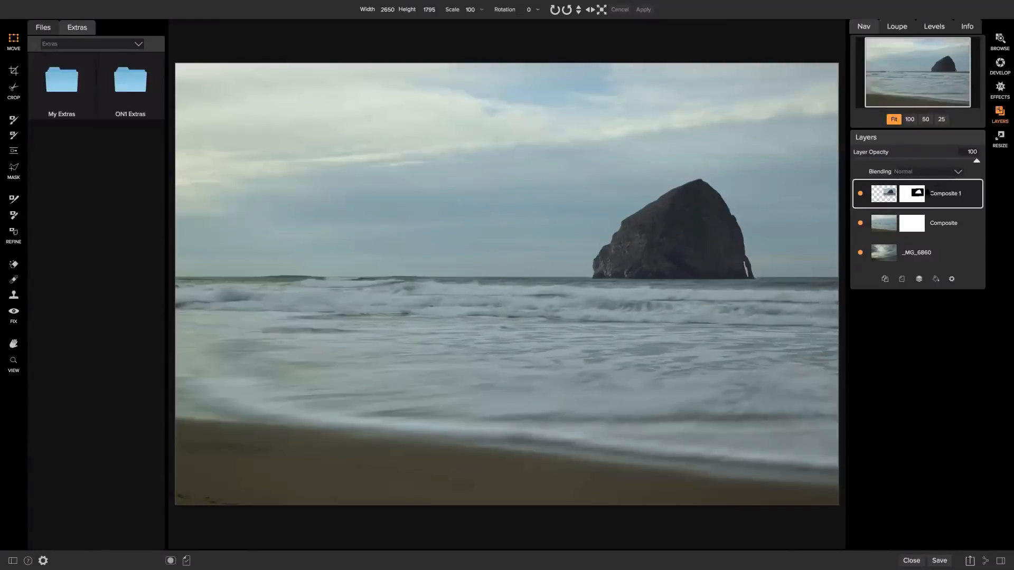
Select both the Composite and Composite 1 layers and merge them into one layer.
left_click(942, 222)
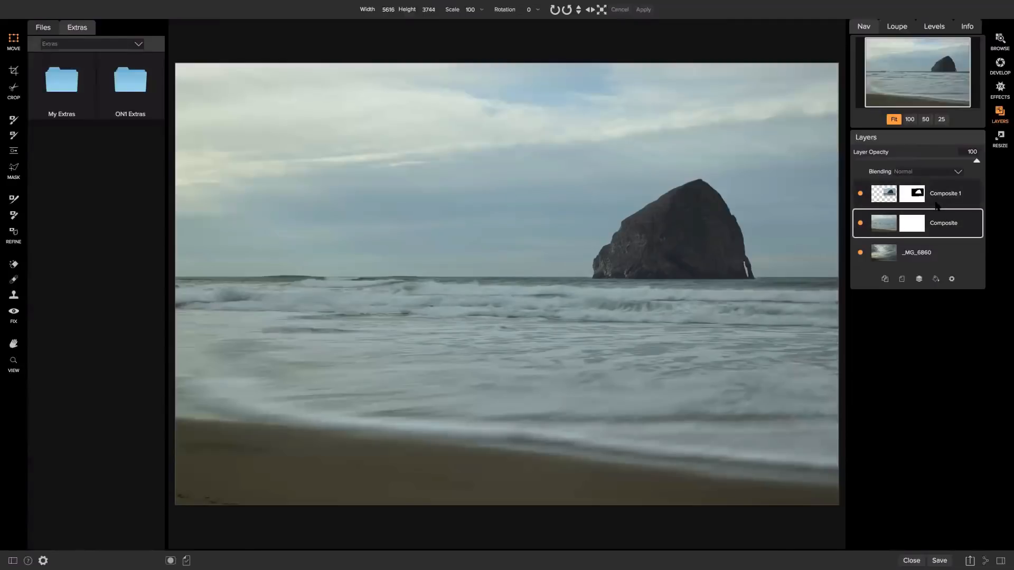
left_click(938, 204, "shift")
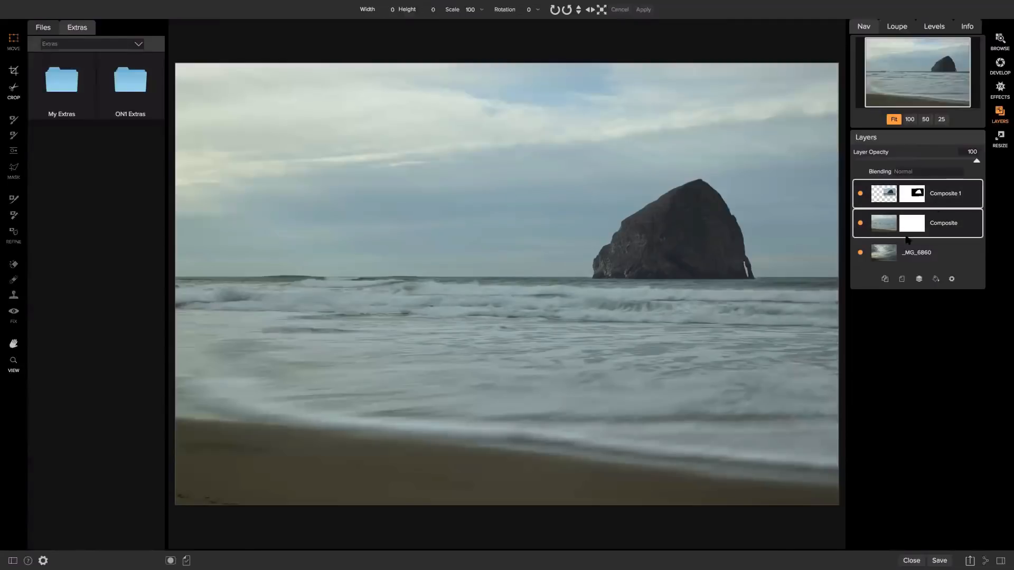
left_click(919, 280)
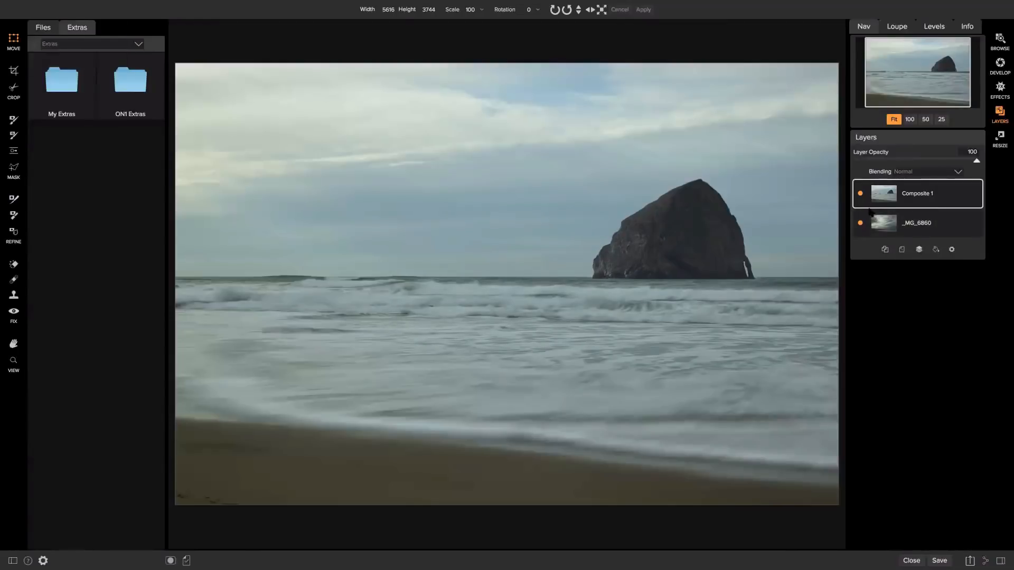
Toggle the merged Composite 1 layer on and off to compare with the sky, leaving it visible and selected.
left_click(861, 194)
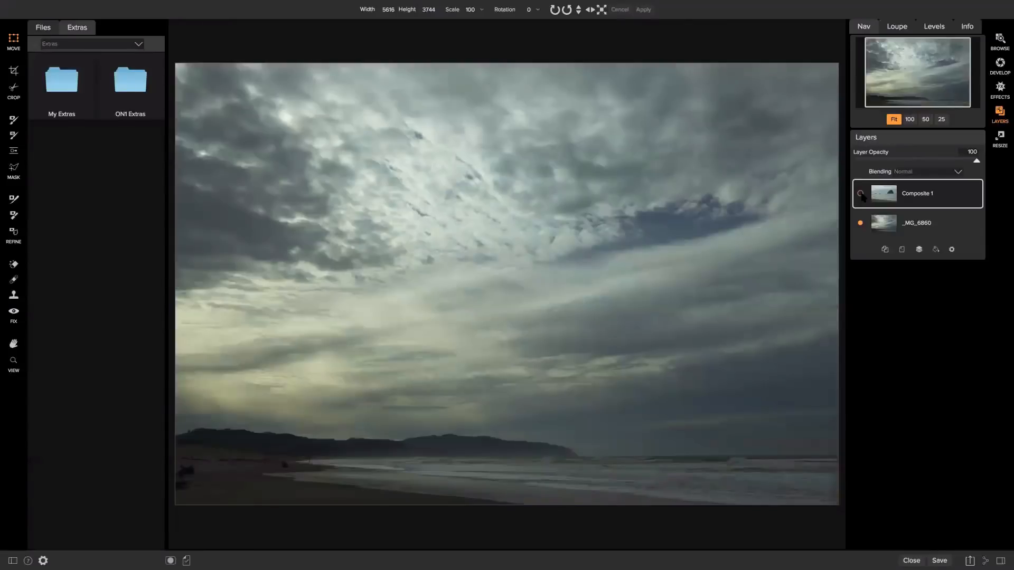
left_click(861, 194)
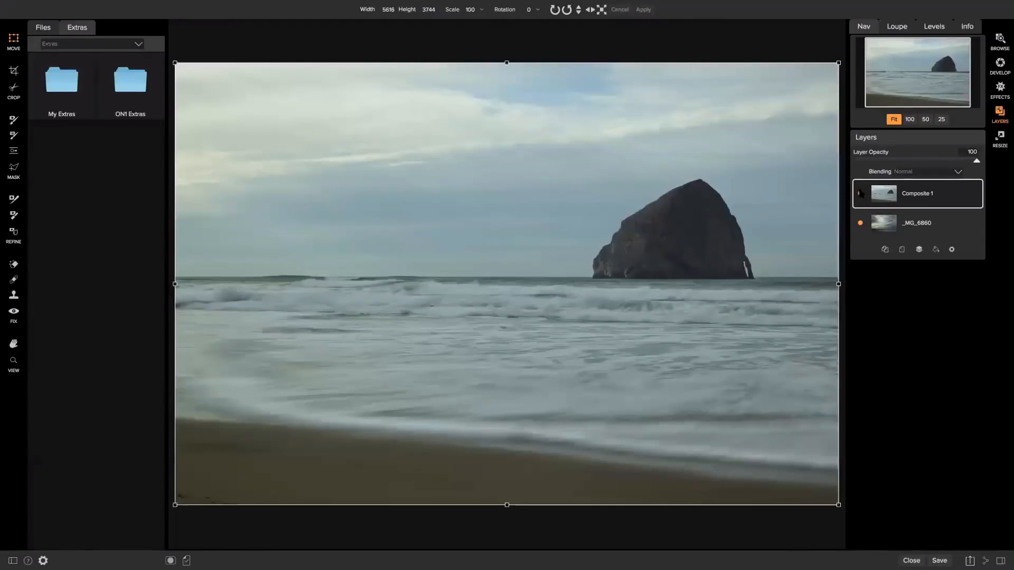
left_click(861, 194)
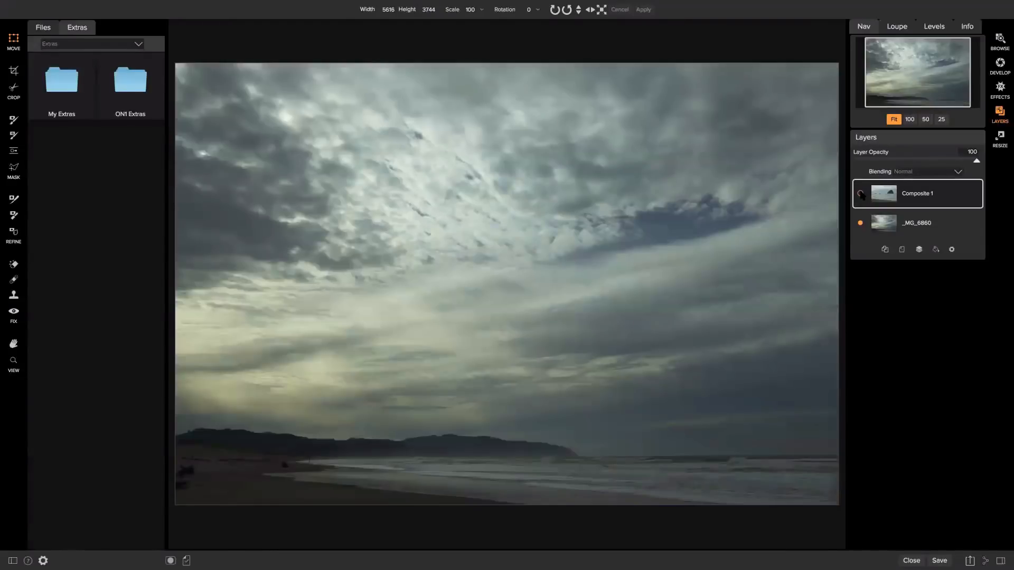
left_click(861, 194)
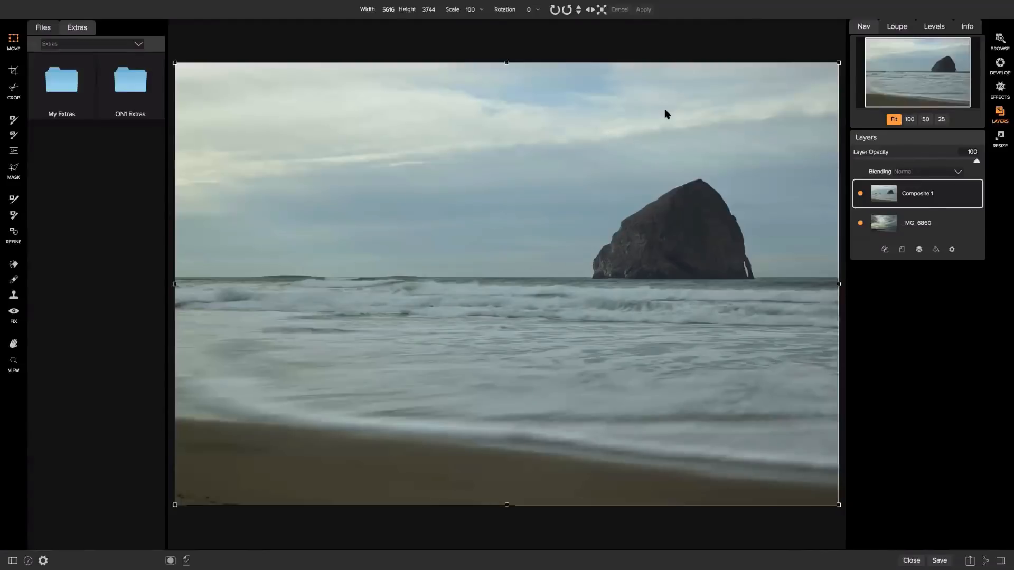
left_click(860, 194)
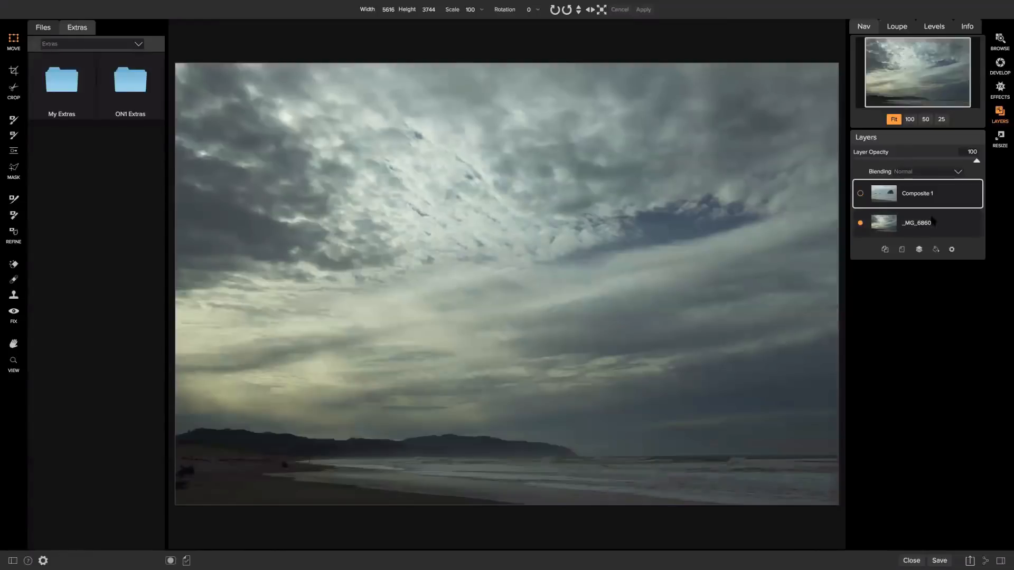
left_click(914, 220)
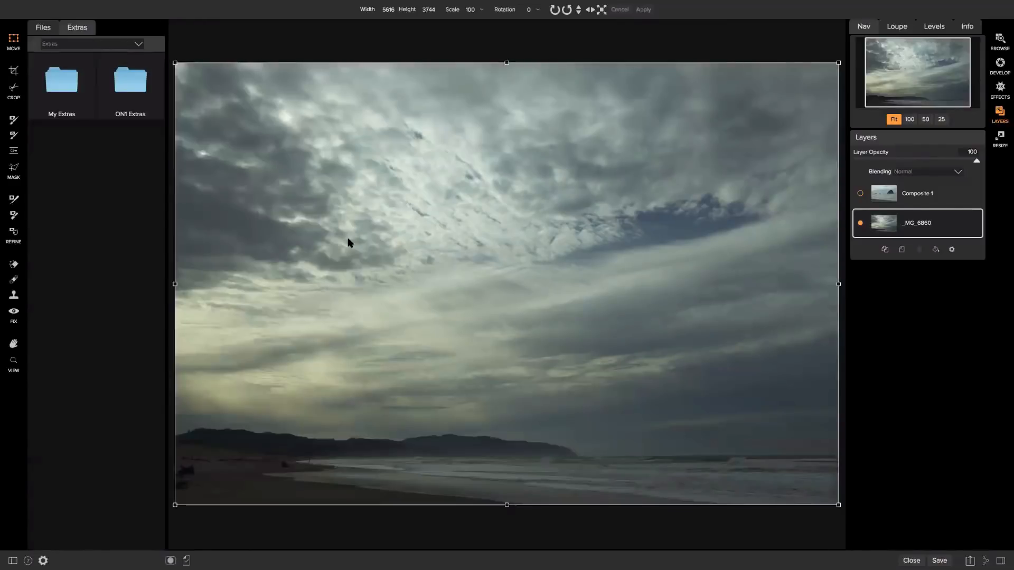
left_click(860, 194)
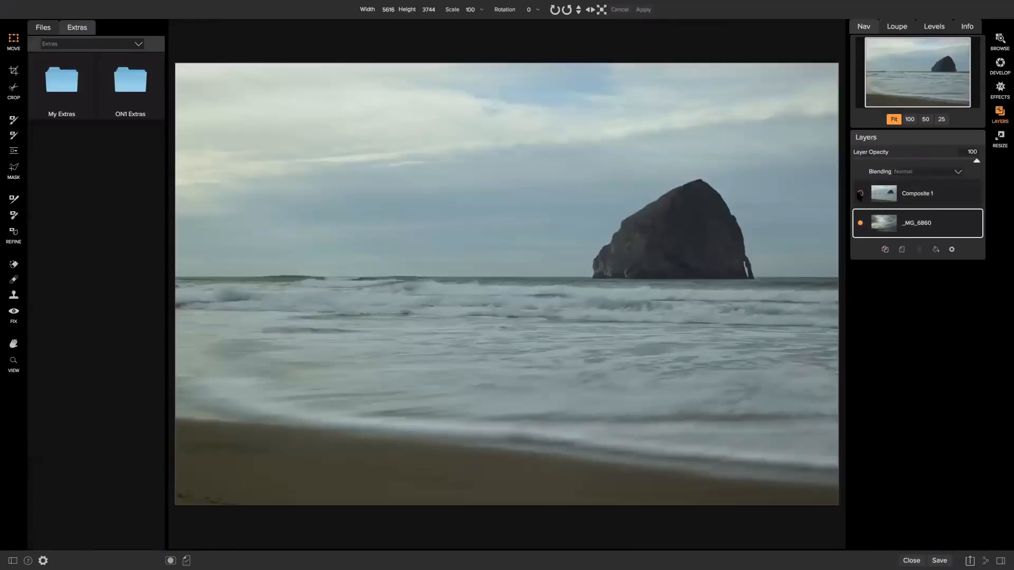
left_click(944, 194)
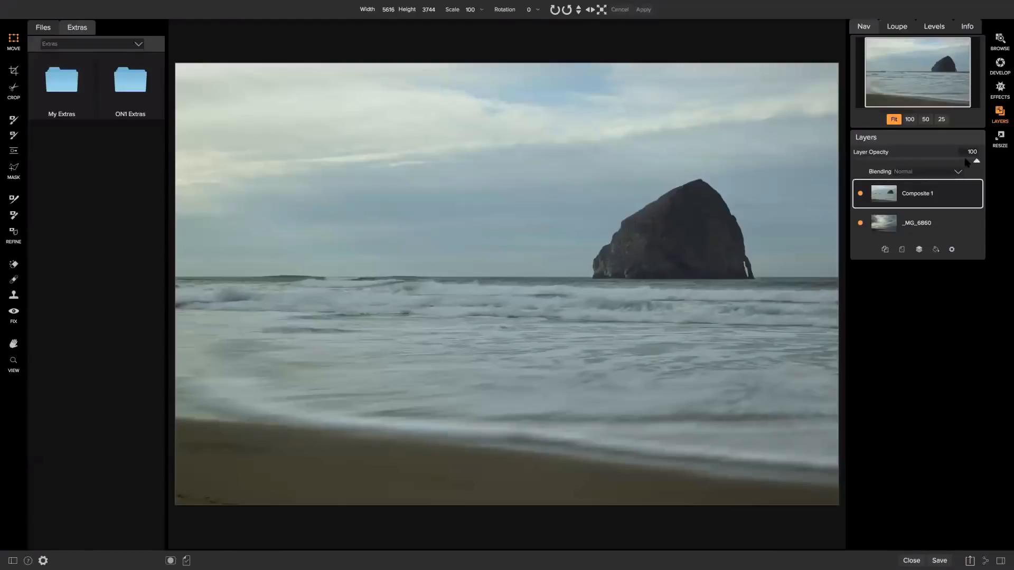
With Composite 1 temporarily see-through, move the _MG_6860 sky up, enlarge it to 5616 × 3744, then restore 100% opacity.
left_click_drag(967, 162, 892, 163)
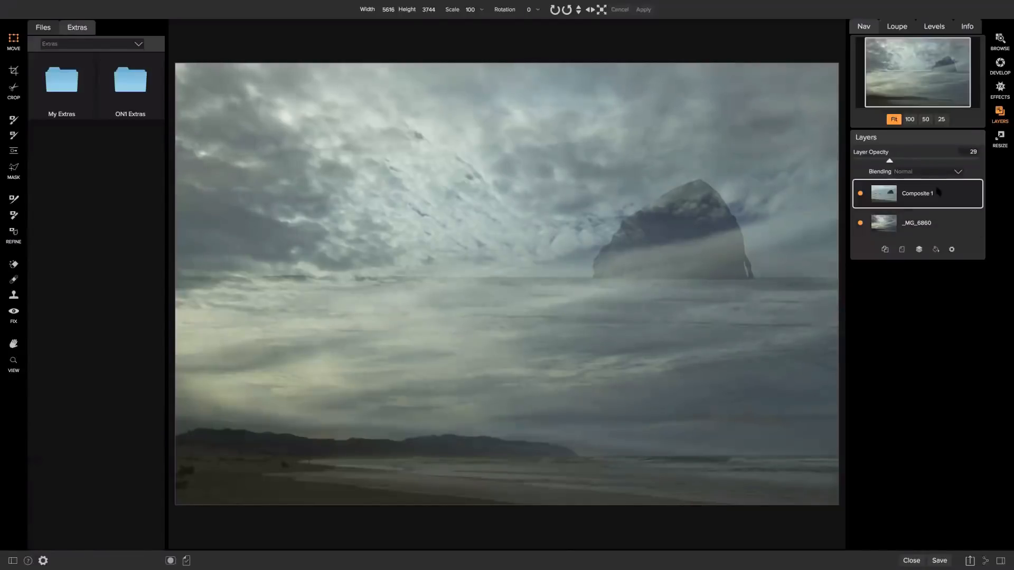
left_click(924, 224)
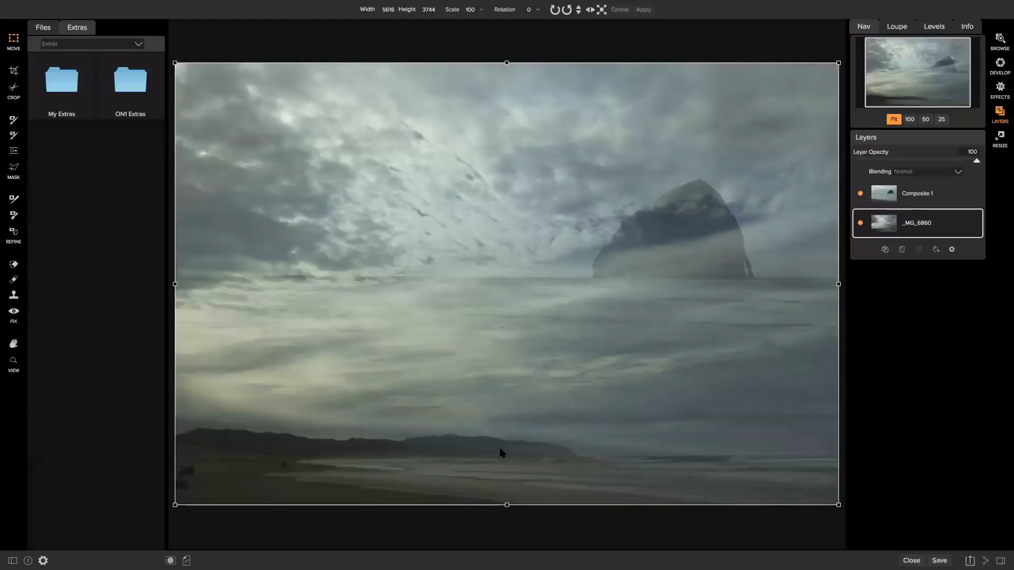
left_click_drag(497, 477, 498, 326)
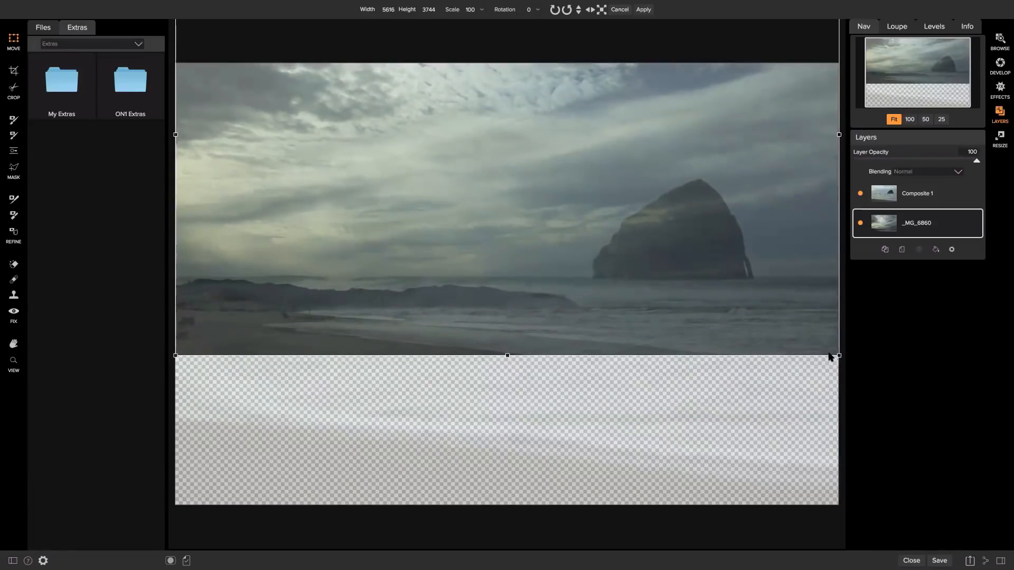
left_click_drag(839, 357, 809, 334)
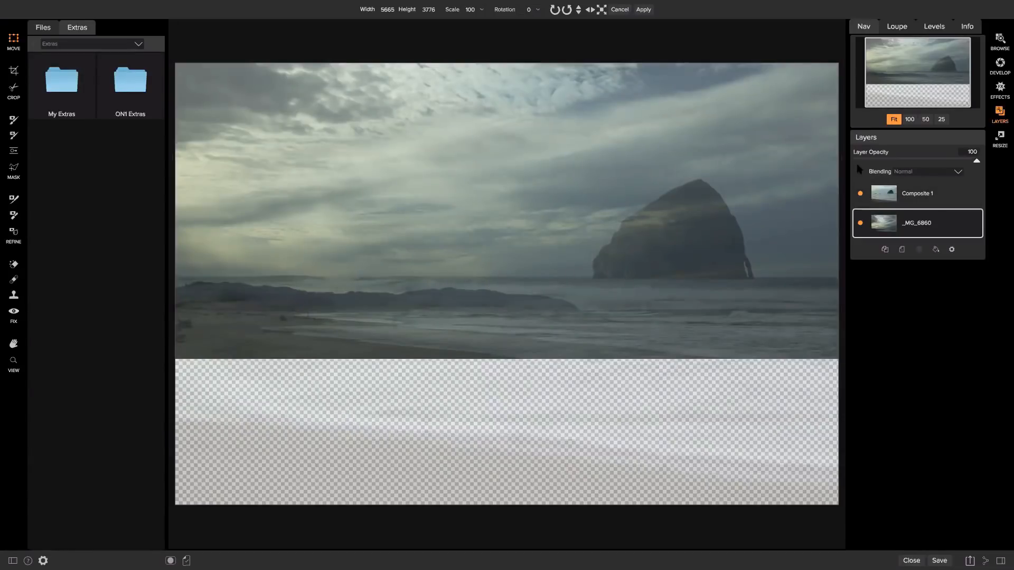
left_click(913, 191)
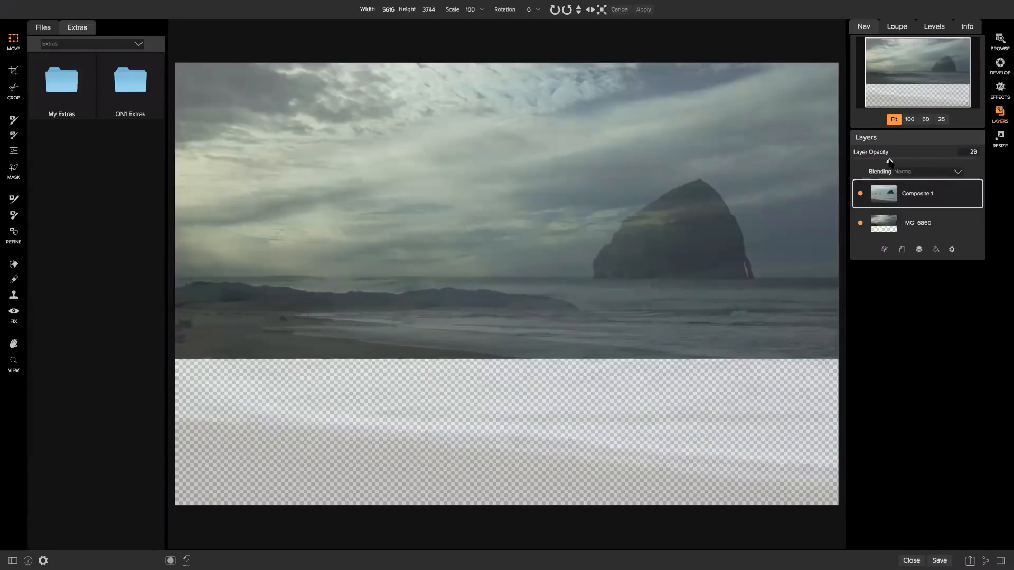
left_click_drag(951, 165, 978, 161)
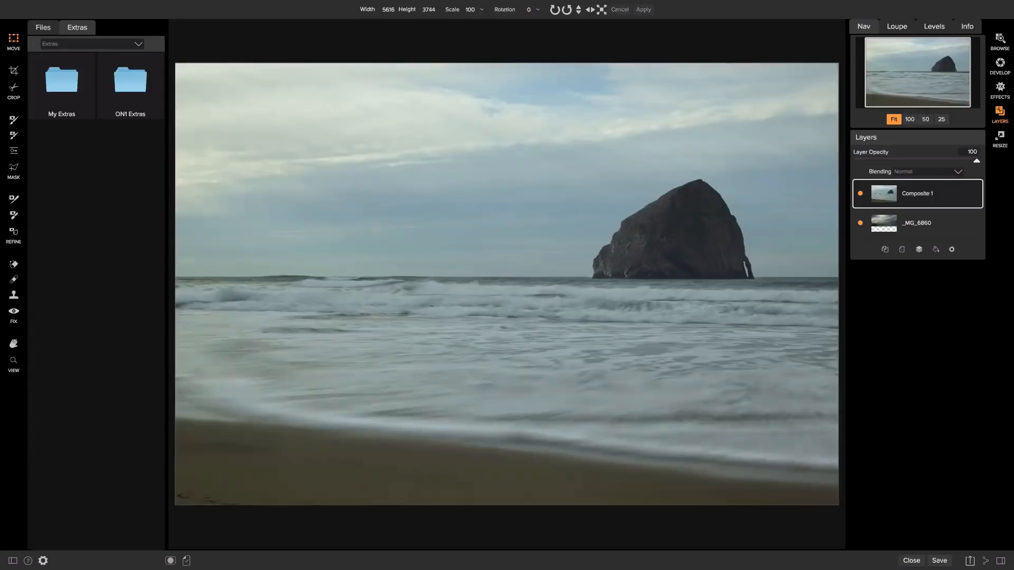
Place a linear gradient mask across the sky on Composite 1 and widen its soft transition.
left_click(13, 152)
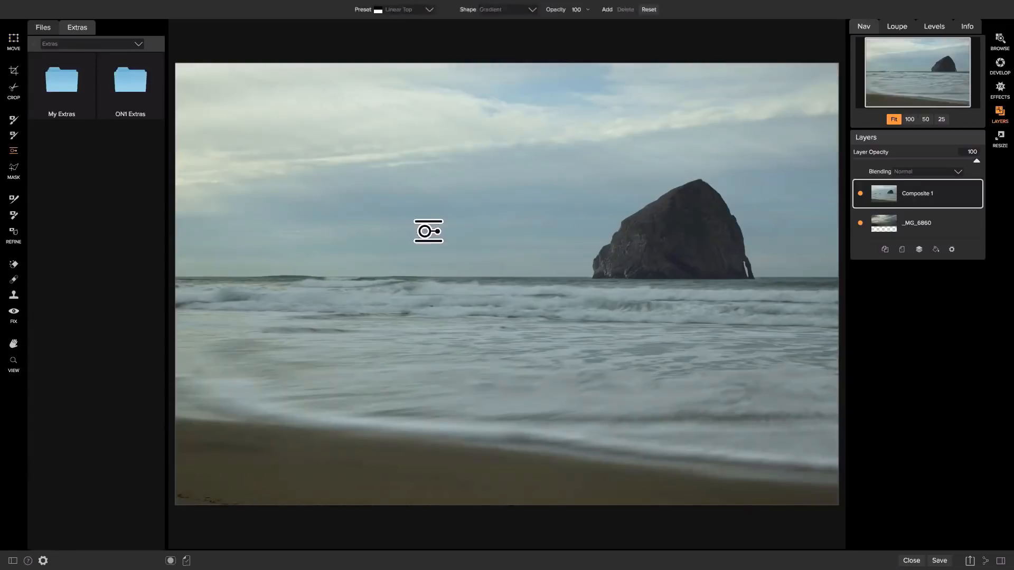
left_click(439, 233)
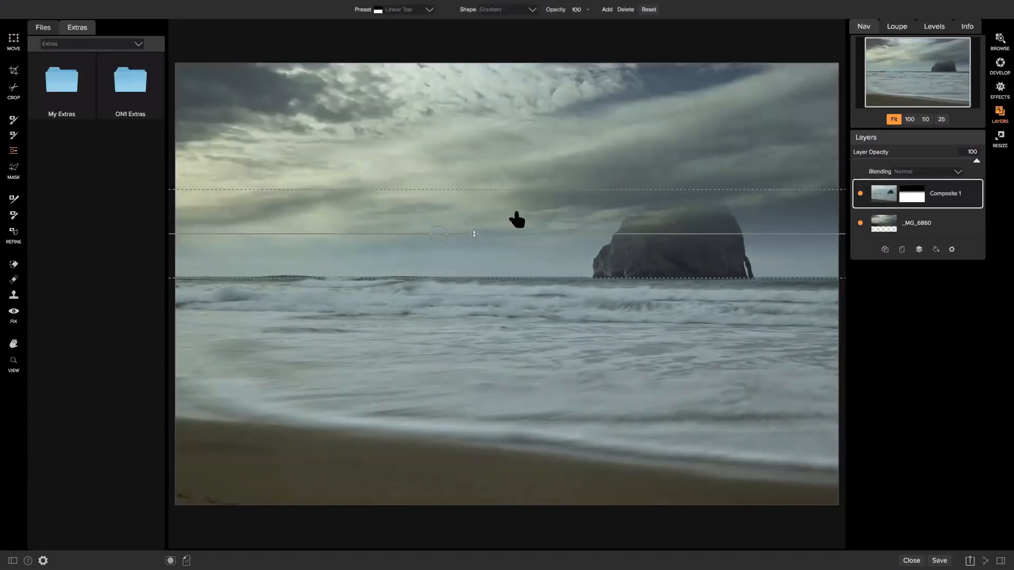
left_click(860, 222)
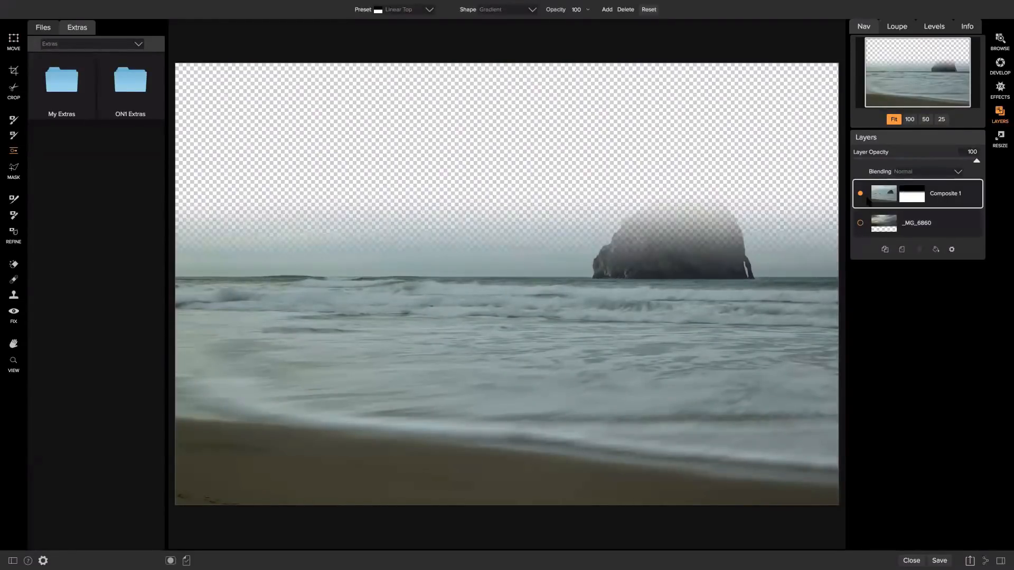
left_click_drag(445, 189, 453, 140)
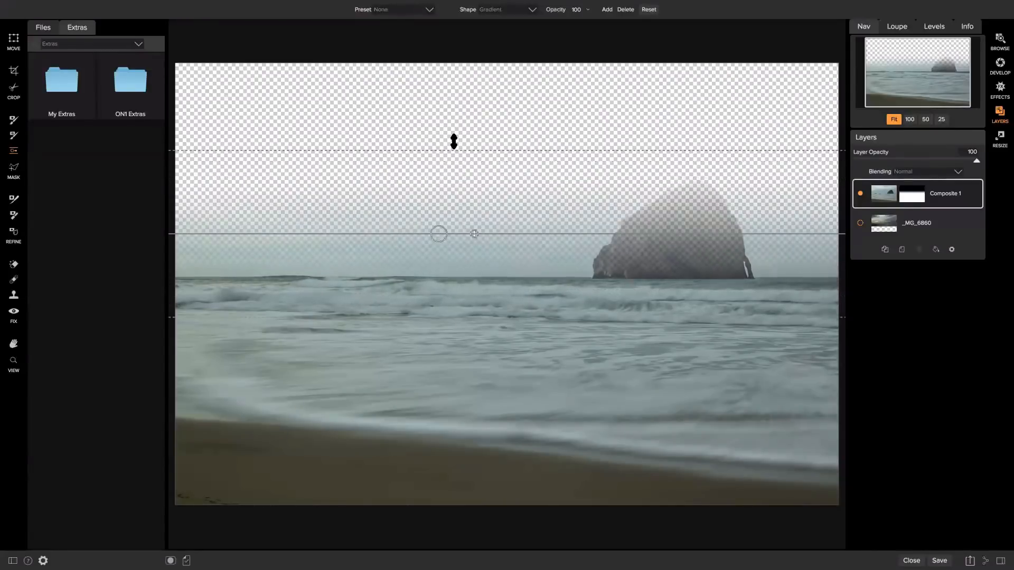
left_click_drag(452, 232, 458, 160)
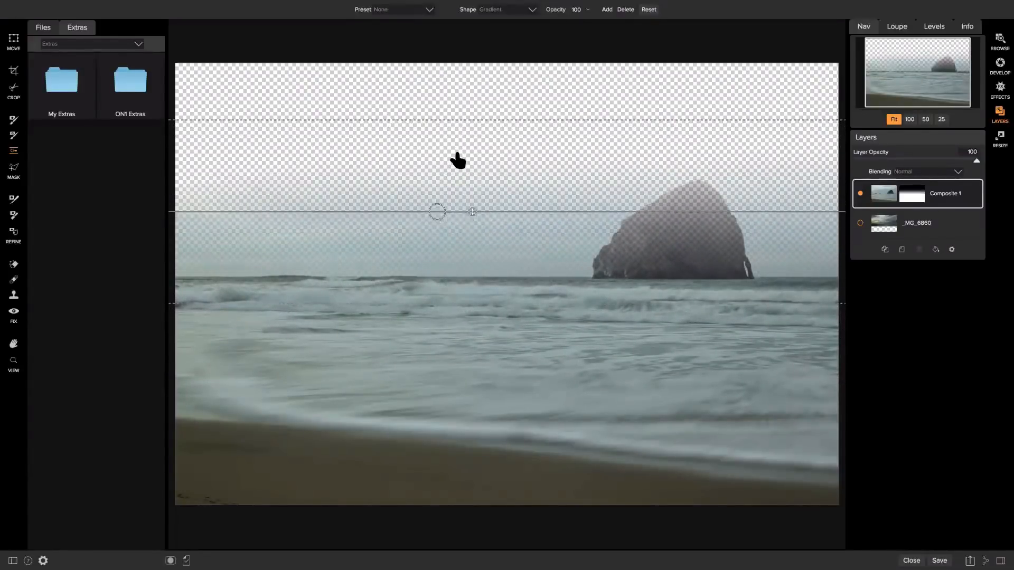
Narrow the gradient's transition and position it just above the horizon with the _MG_6860 clouds showing.
left_click_drag(584, 302, 590, 284)
left_click_drag(610, 210, 606, 223)
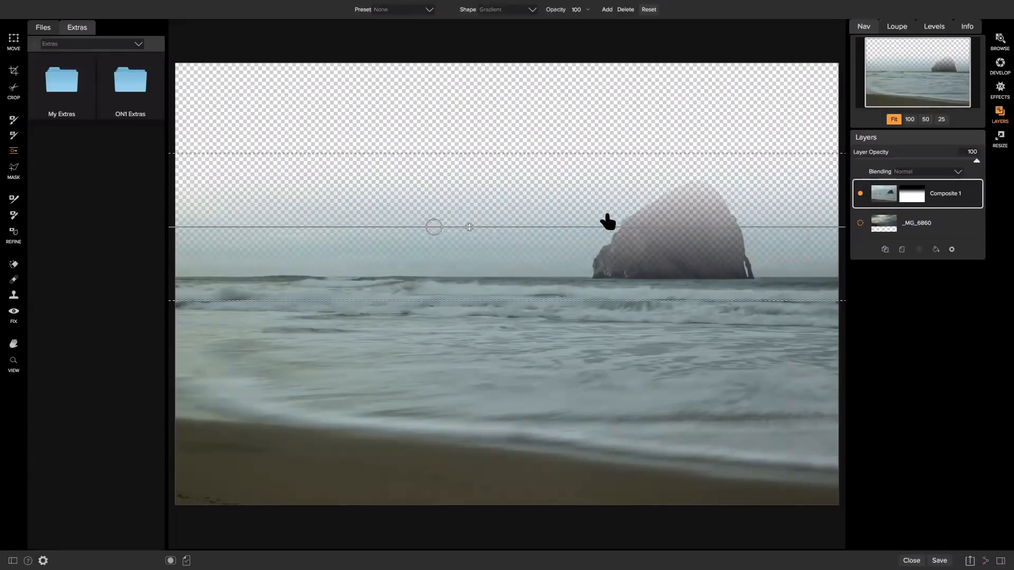
left_click(861, 223)
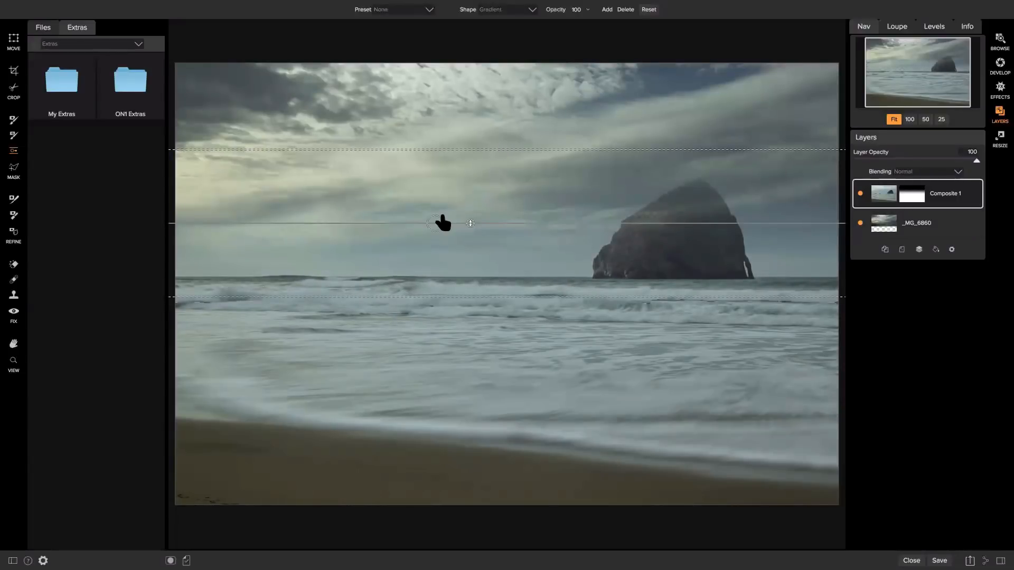
left_click_drag(436, 226, 451, 263)
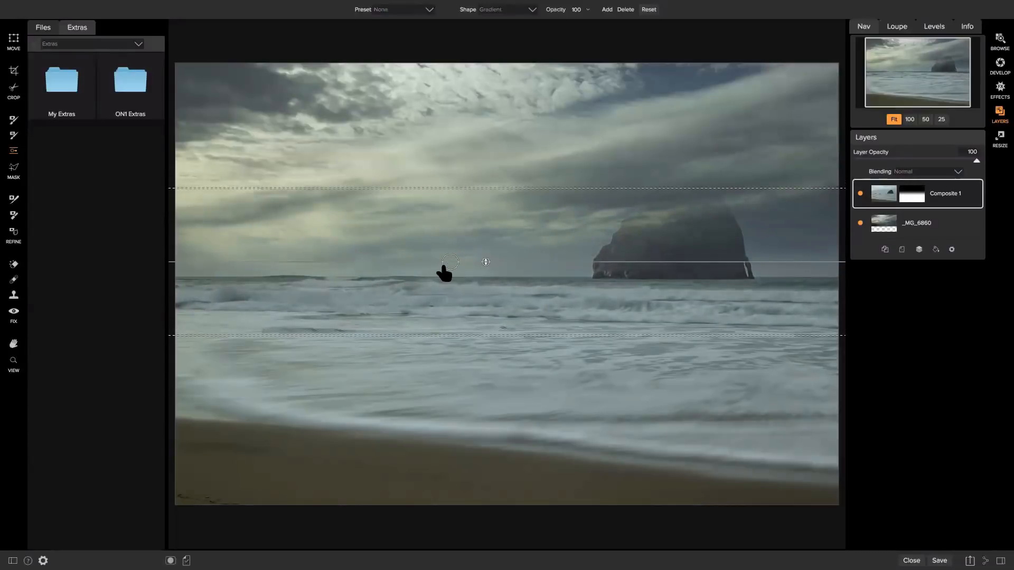
mouse_move(451, 260)
left_mouse_down()
mouse_move(453, 239)
mouse_move(453, 251)
left_mouse_up()
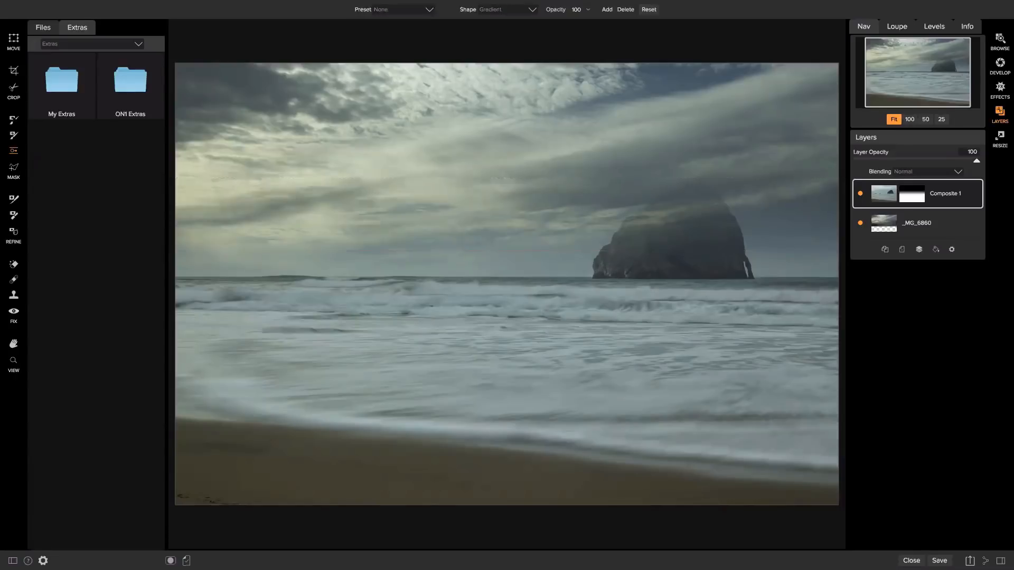
key("b")
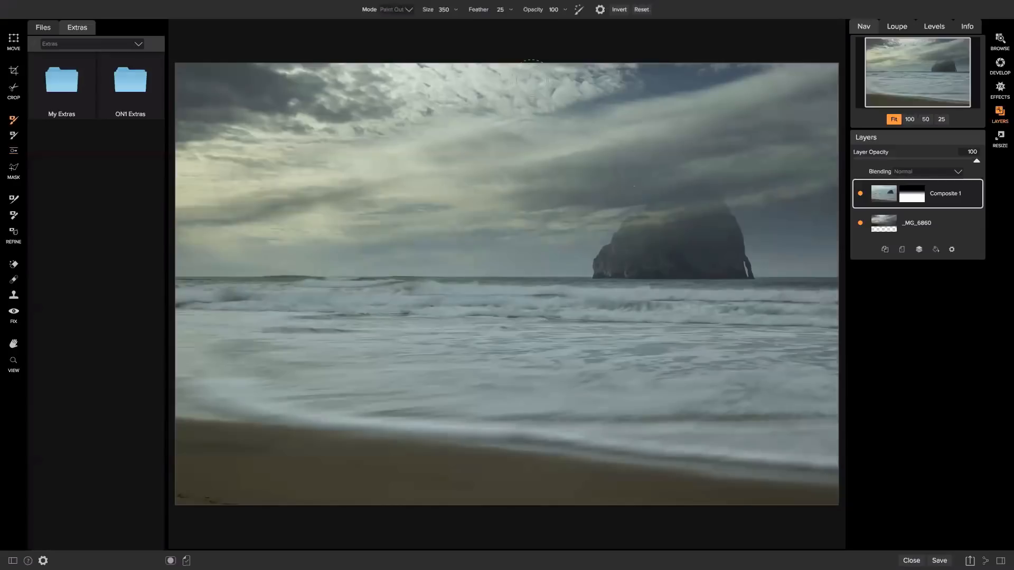
Using the Masking Brush in Paint In mode with Feather 42, paint the rock's top and left shoulder back in.
left_click(396, 9)
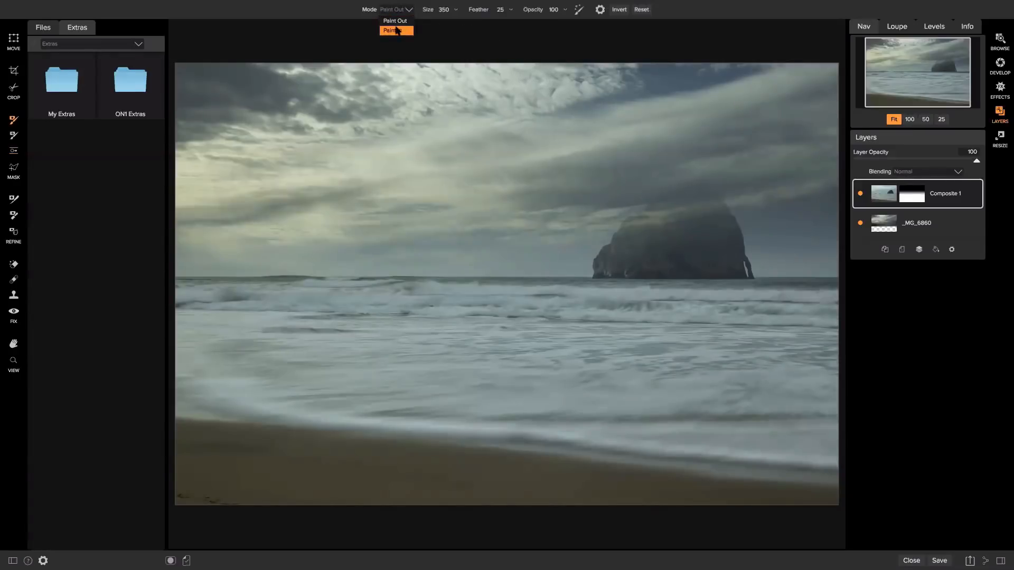
left_click(396, 22)
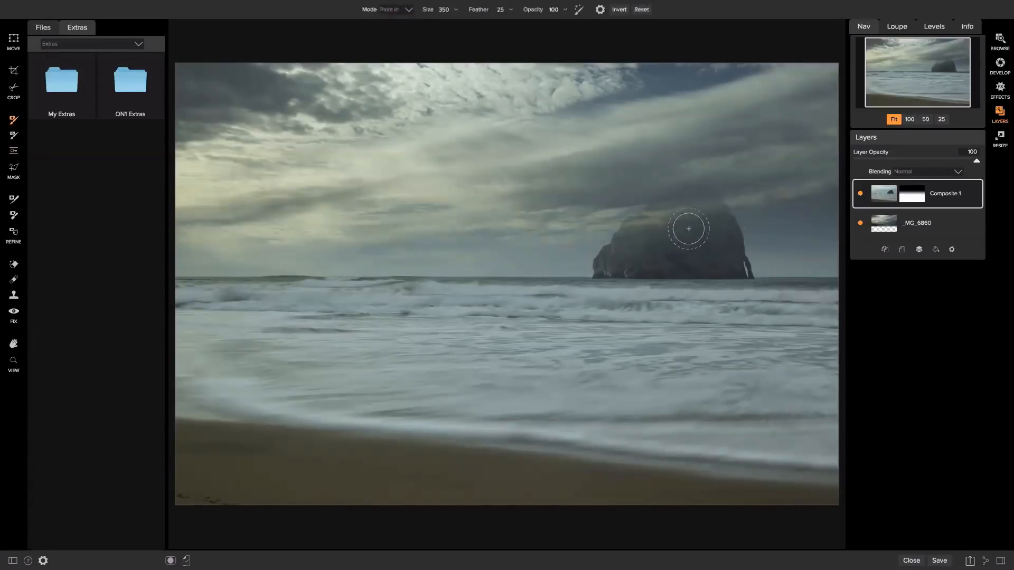
mouse_move(652, 237)
left_mouse_down()
mouse_move(697, 233)
mouse_move(719, 255)
mouse_move(645, 262)
mouse_move(676, 260)
mouse_move(704, 243)
mouse_move(724, 265)
mouse_move(712, 266)
mouse_move(690, 215)
mouse_move(614, 273)
left_mouse_up()
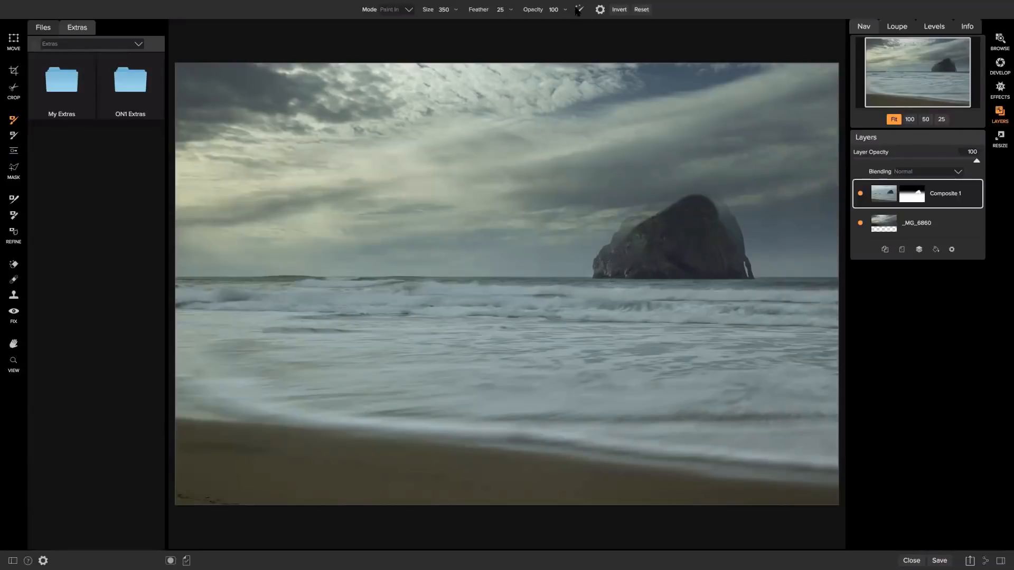
left_click(505, 14)
mouse_move(637, 241)
left_mouse_down()
mouse_move(699, 187)
mouse_move(670, 195)
mouse_move(697, 190)
mouse_move(715, 204)
mouse_move(731, 260)
mouse_move(697, 211)
mouse_move(654, 215)
mouse_move(659, 205)
mouse_move(638, 215)
mouse_move(657, 207)
mouse_move(603, 264)
mouse_move(646, 239)
mouse_move(629, 245)
mouse_move(636, 224)
mouse_move(696, 211)
mouse_move(672, 229)
mouse_move(690, 236)
mouse_move(667, 256)
left_mouse_up()
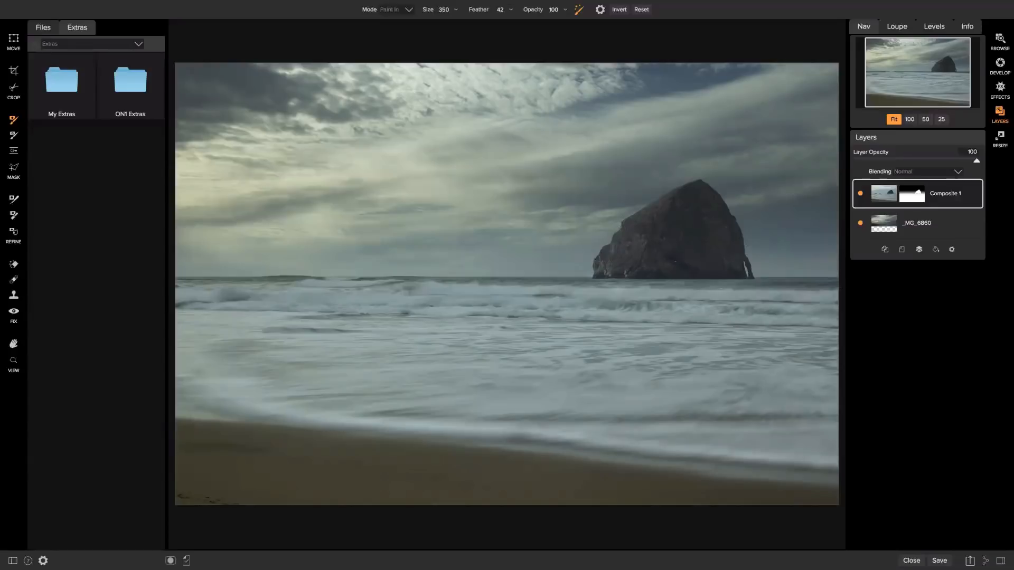
Add a bright yellow Color Fill layer in Screen blending at opacity 3 and turn it on.
left_click(936, 250)
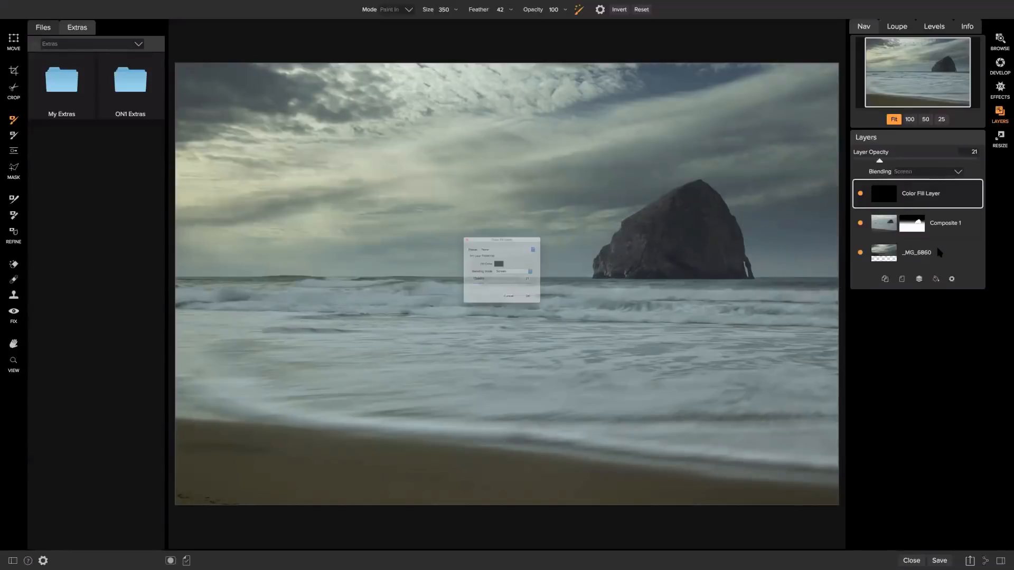
left_click(502, 259)
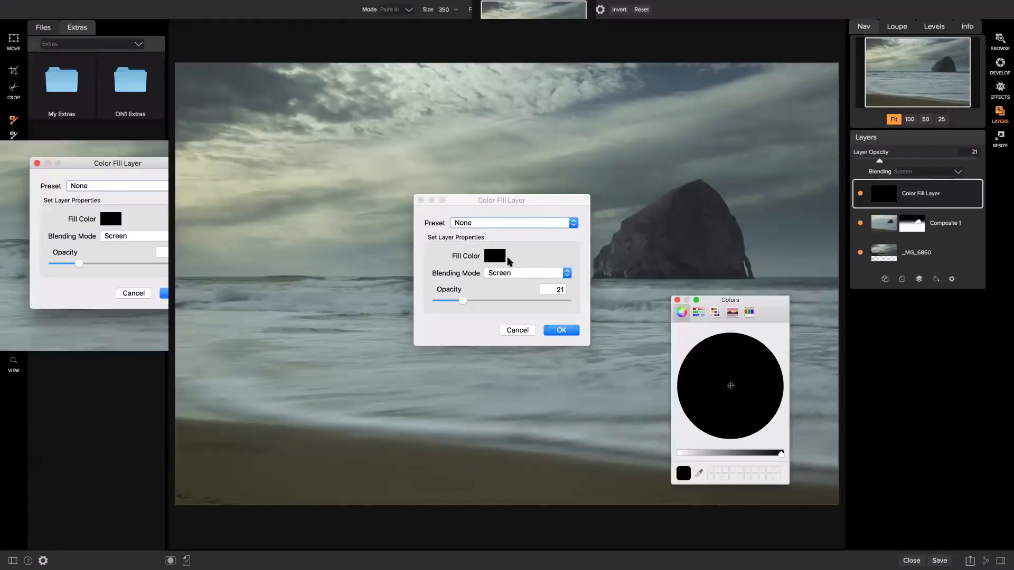
left_click_drag(725, 456, 713, 454)
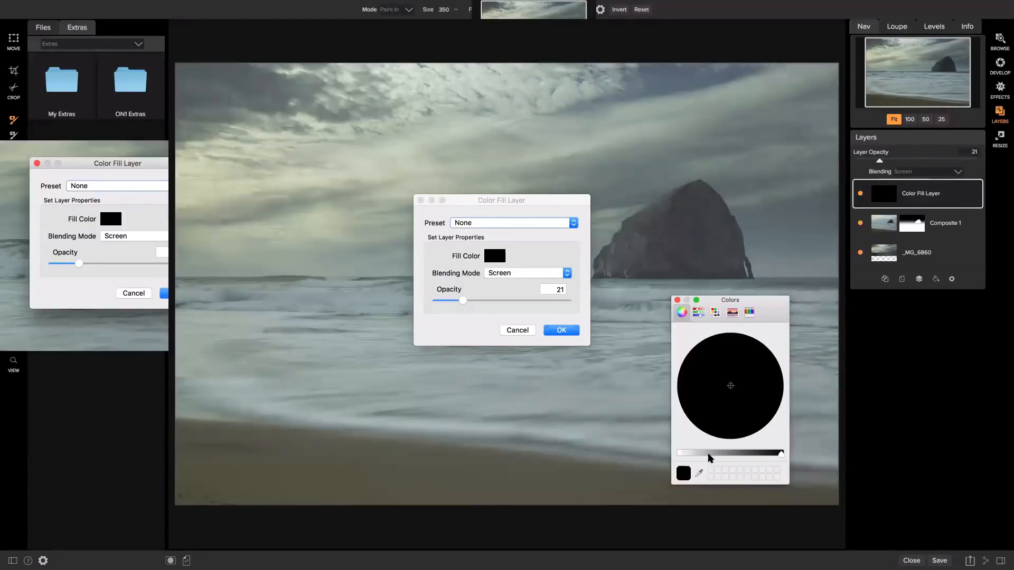
left_click(749, 346)
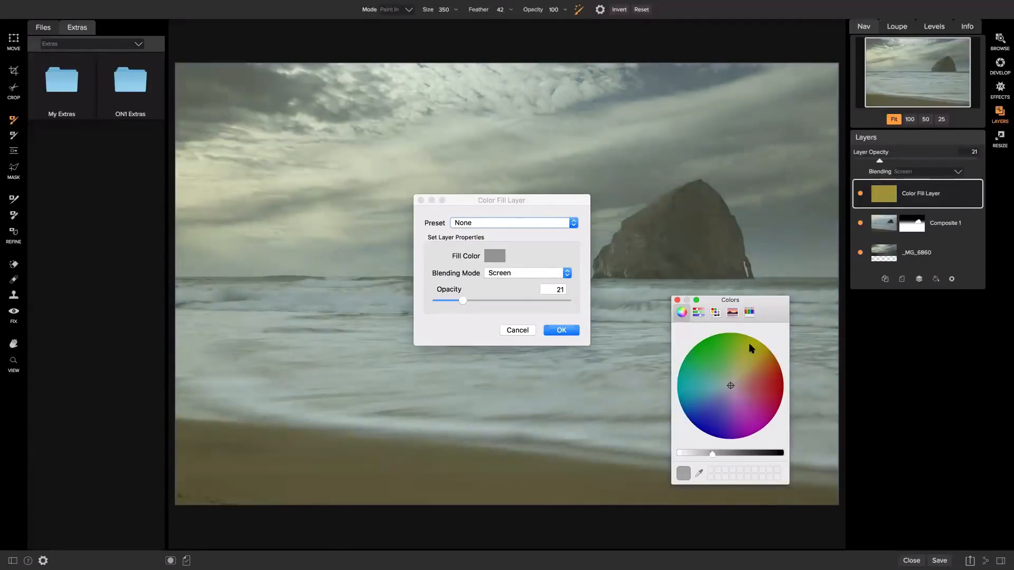
left_click(682, 454)
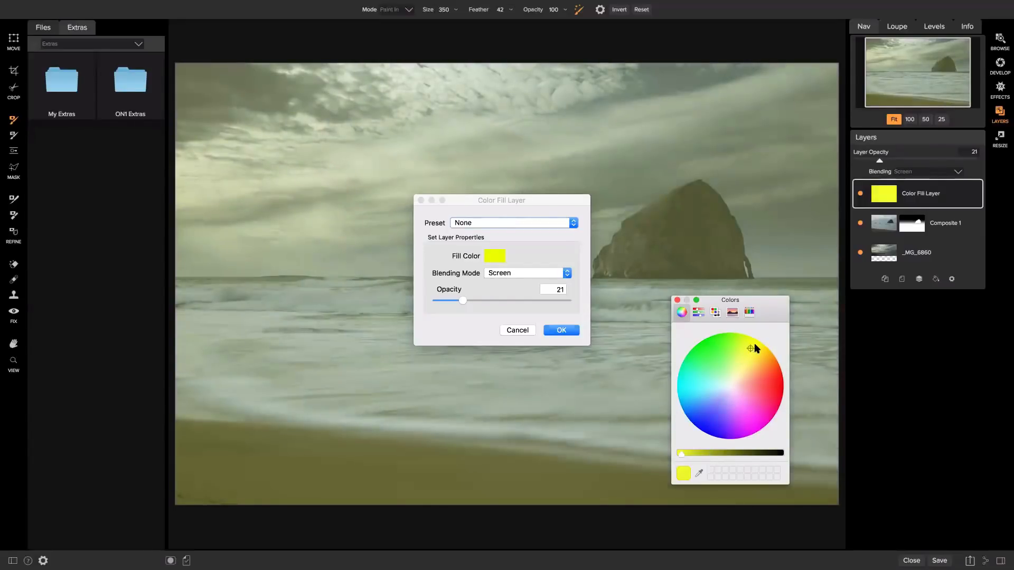
left_click_drag(460, 300, 442, 301)
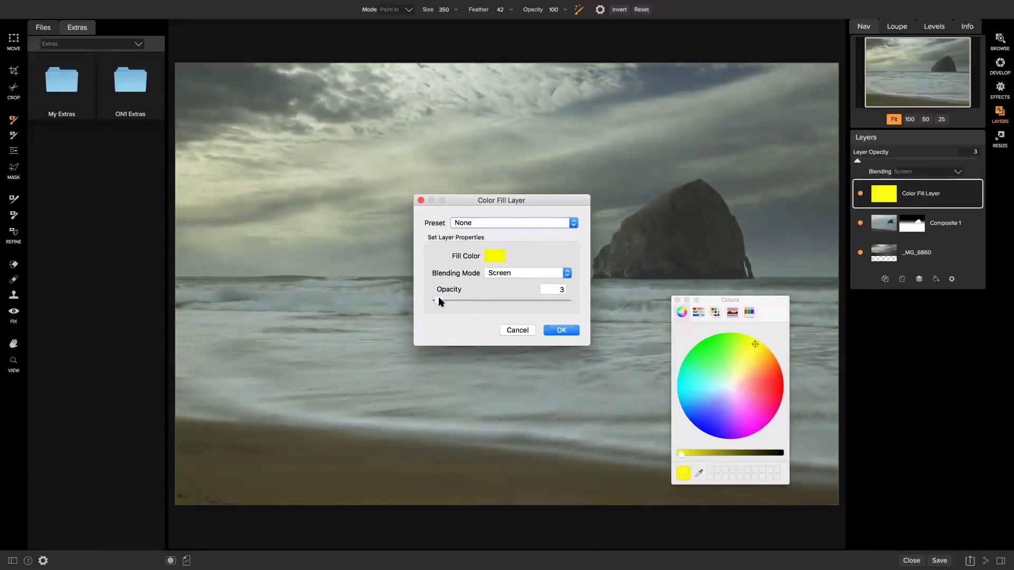
left_click(552, 332)
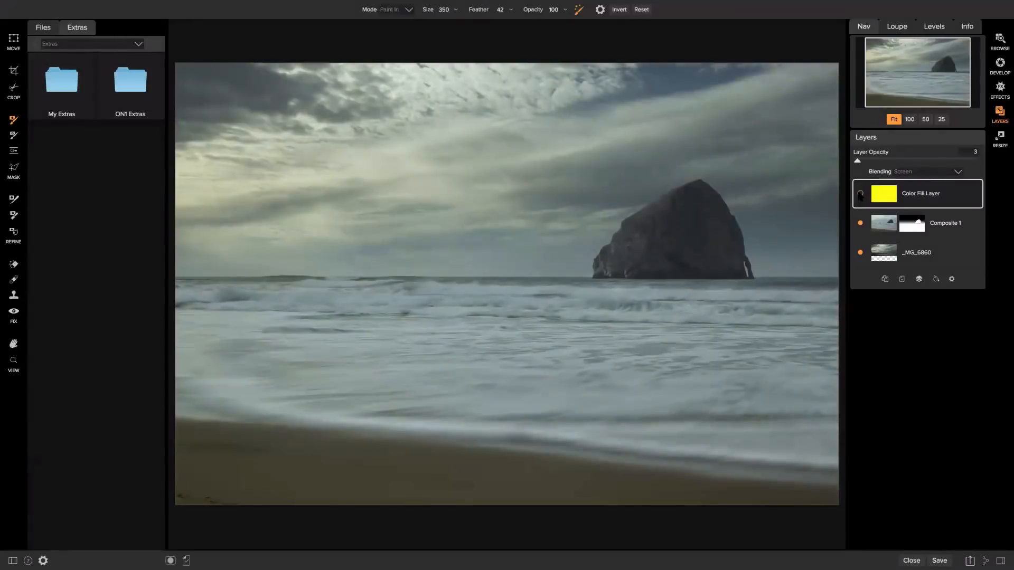
left_click(861, 194)
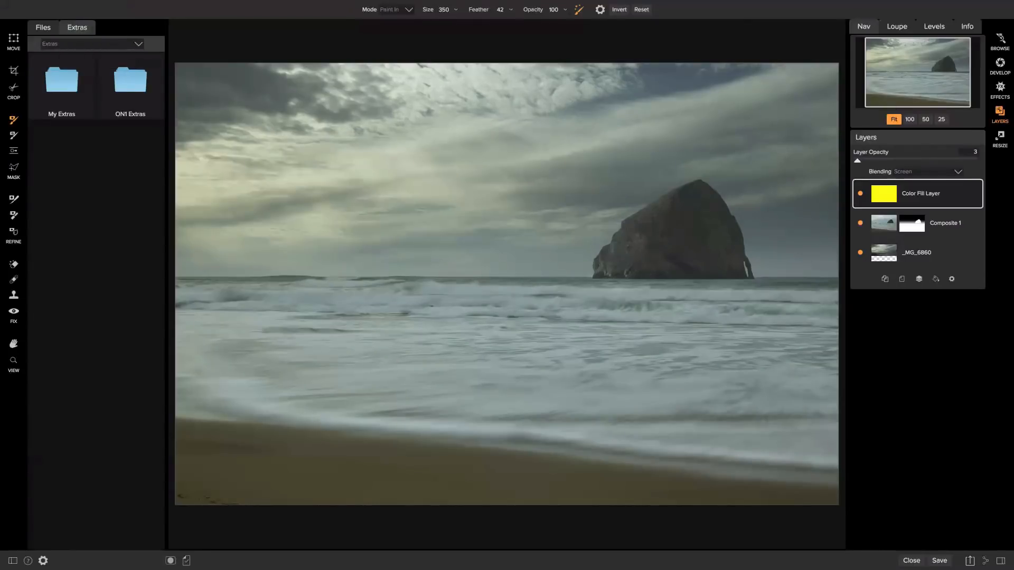
Leave the layered composite and return to Browse.
left_click(1000, 41)
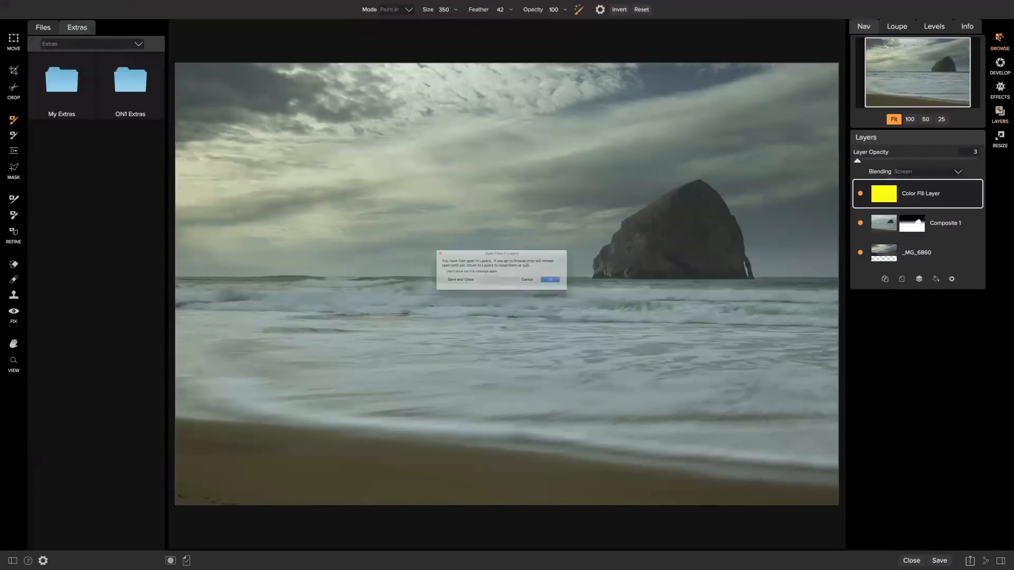
left_click(551, 288)
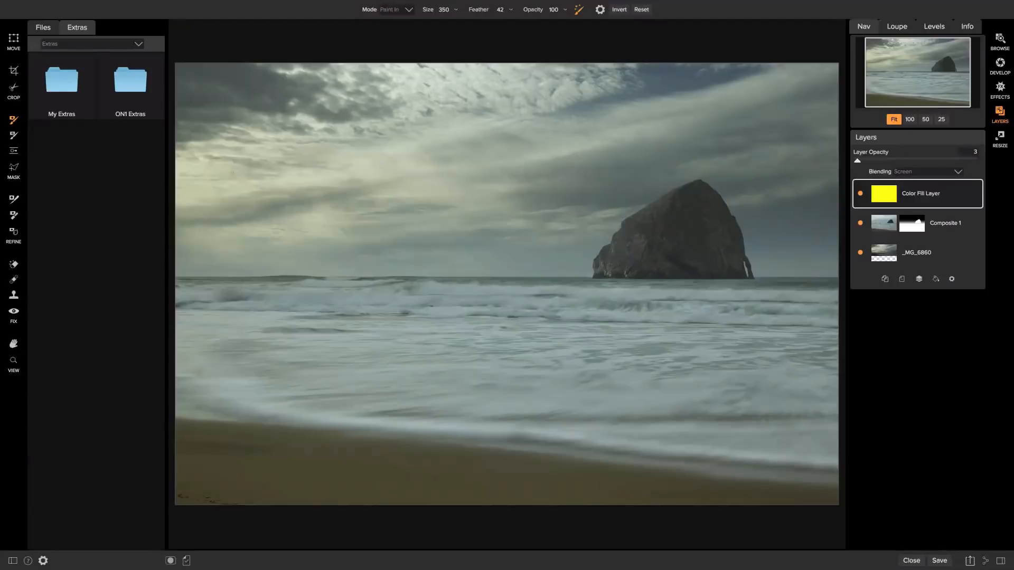
left_click(999, 66)
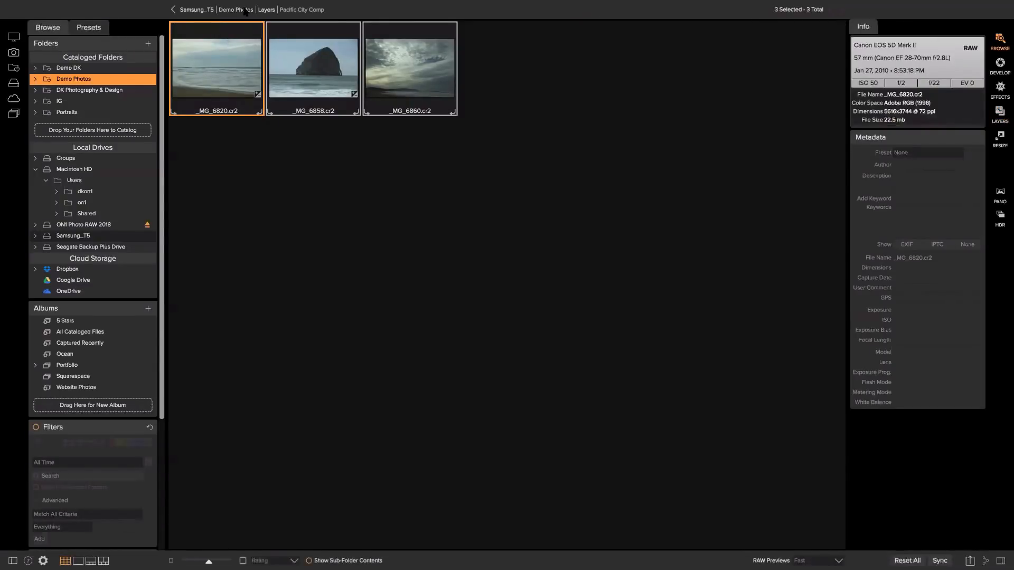
Open DSCF1981.JPG from Demo Photos > Landscapes in the Resize module.
left_click(236, 9)
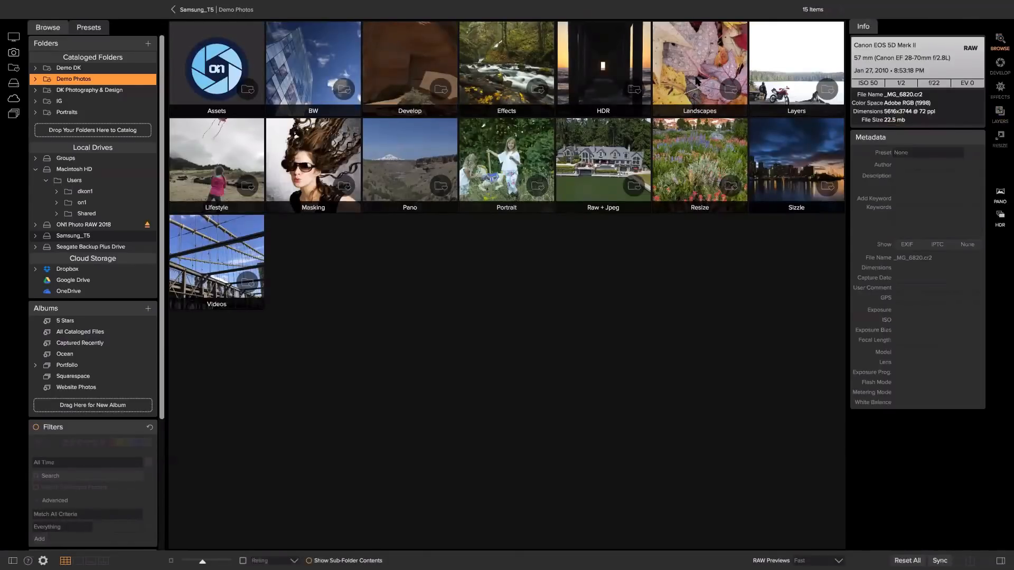
double_click(696, 83)
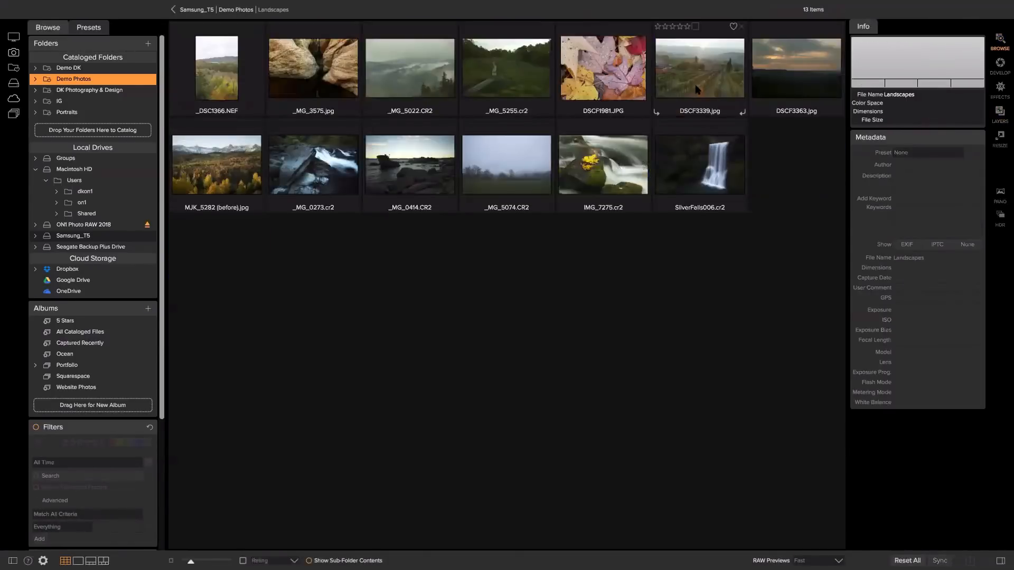
left_click(603, 68)
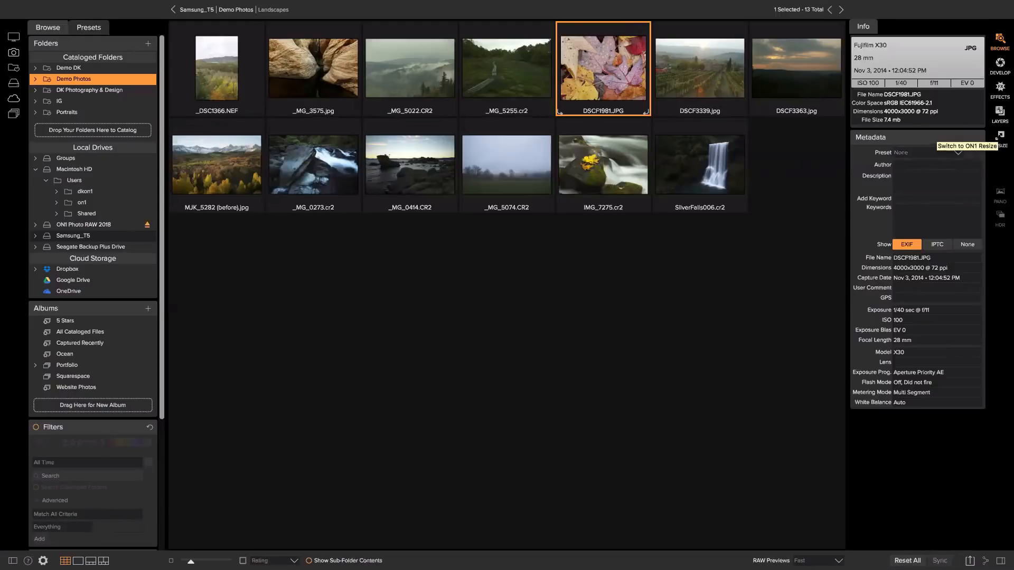
left_click(1000, 135)
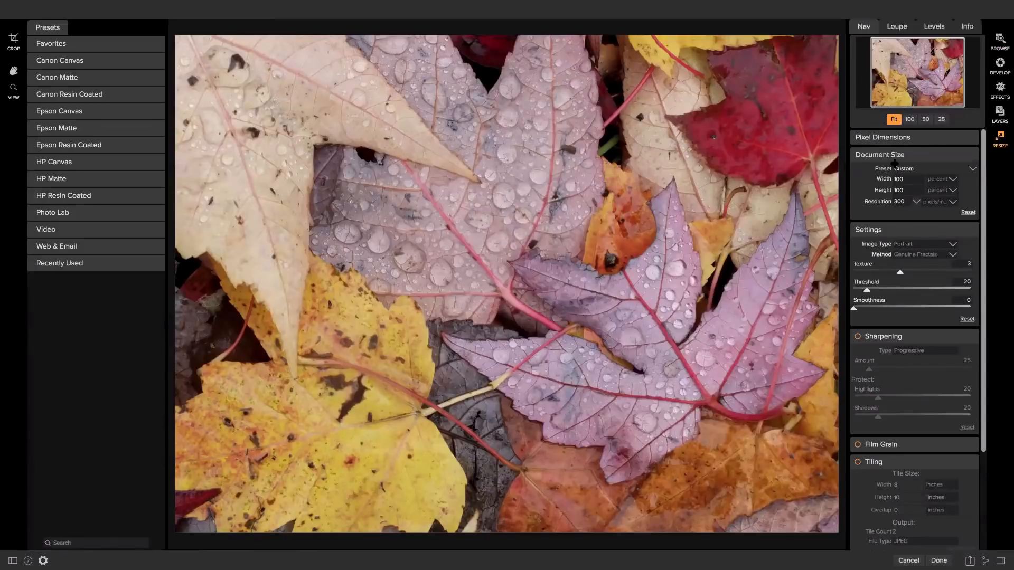
scroll(906, 407, "down", 4)
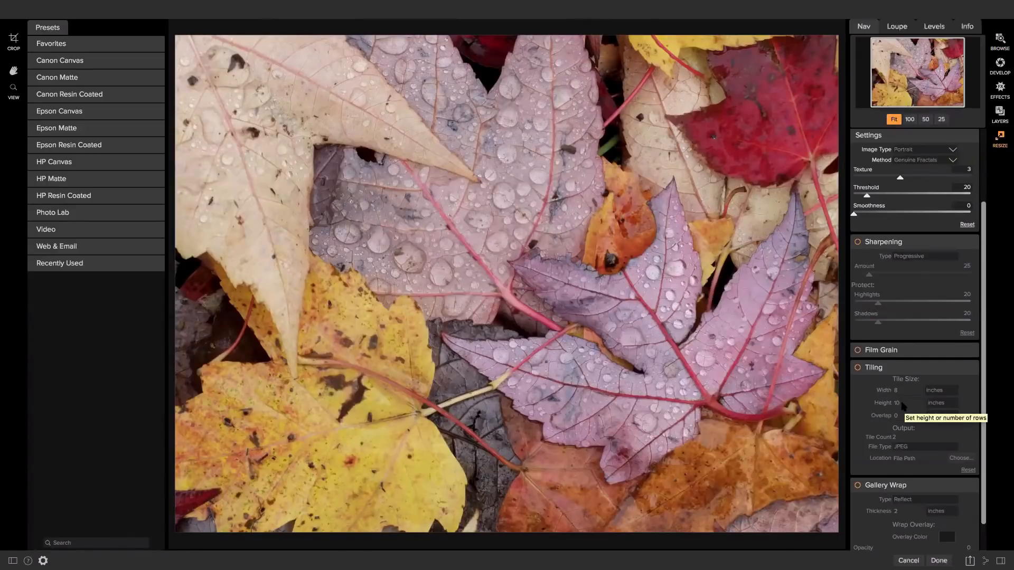
scroll(904, 406, "down", 2)
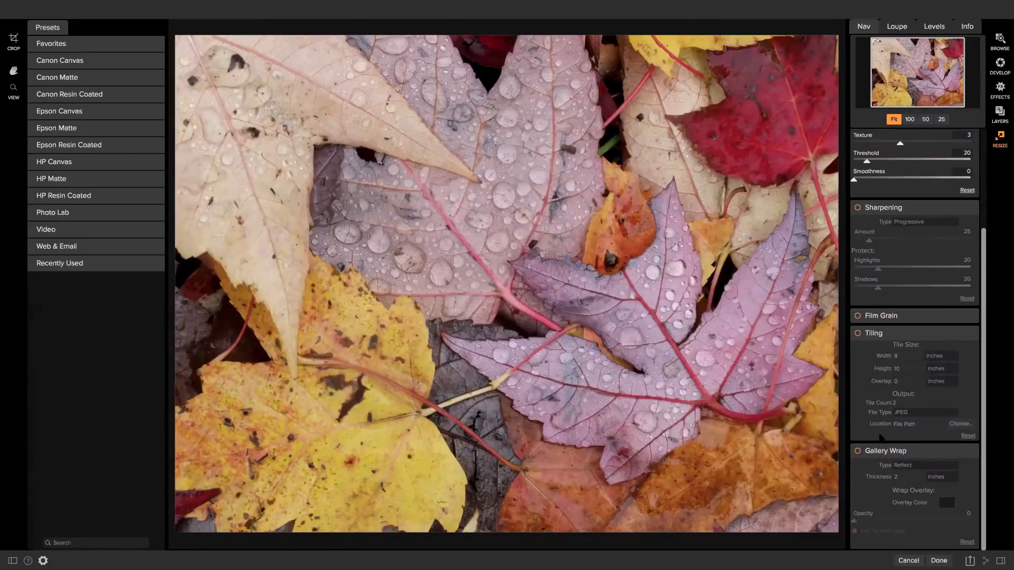
scroll(880, 439, "up", 1)
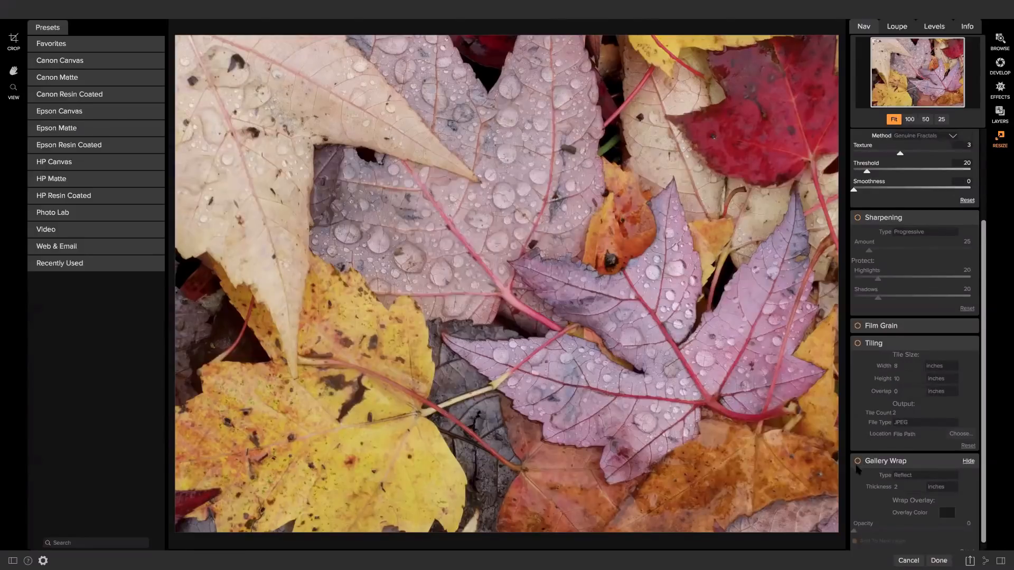
scroll(877, 466, "up", 1)
scroll(877, 466, "up", 2)
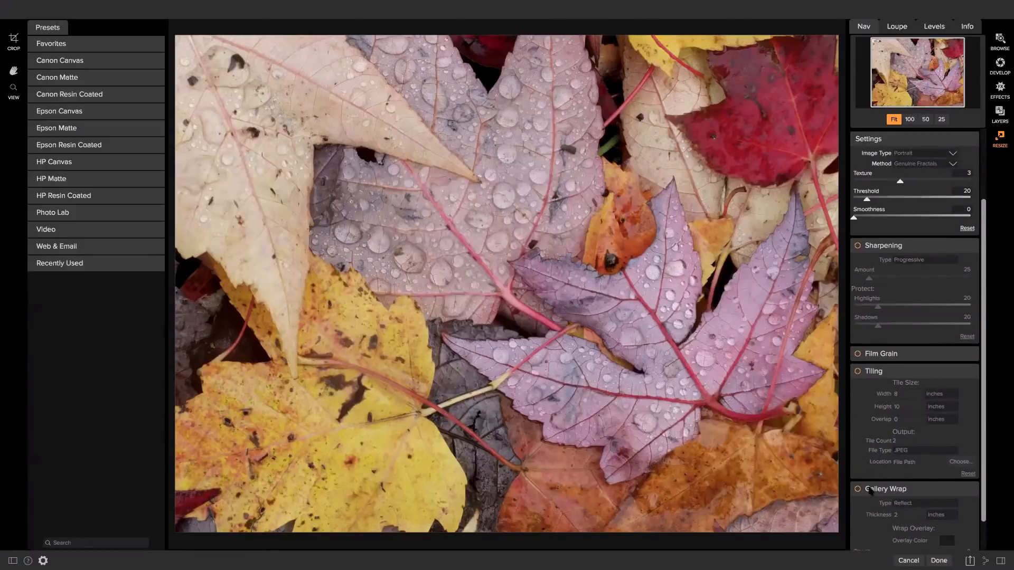
scroll(897, 431, "up", 5)
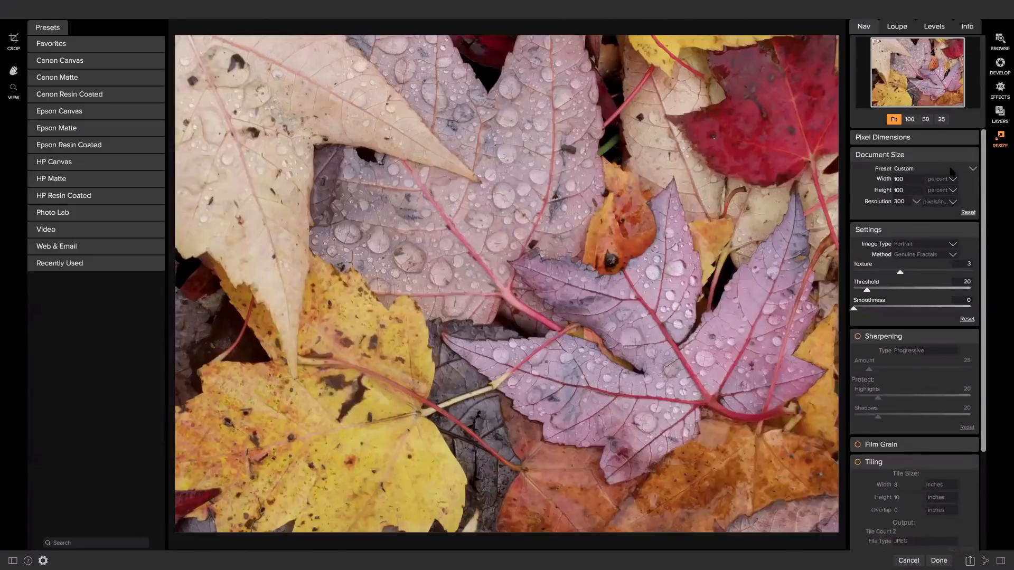
Apply the Custom > ON1 size preset (30 × 20 in, 300 ppi) and commit the crop.
left_click(972, 169)
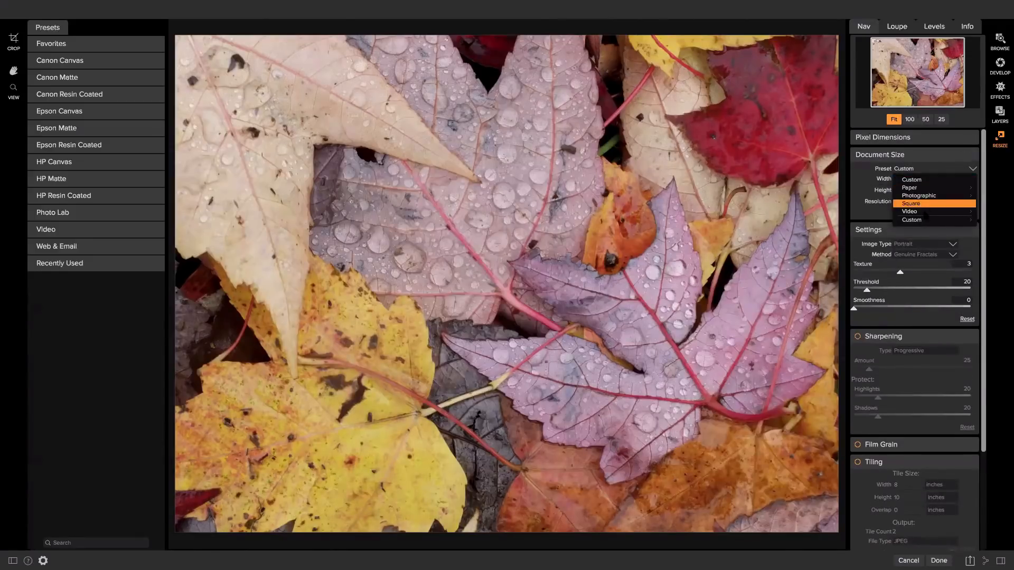
mouse_move(927, 221)
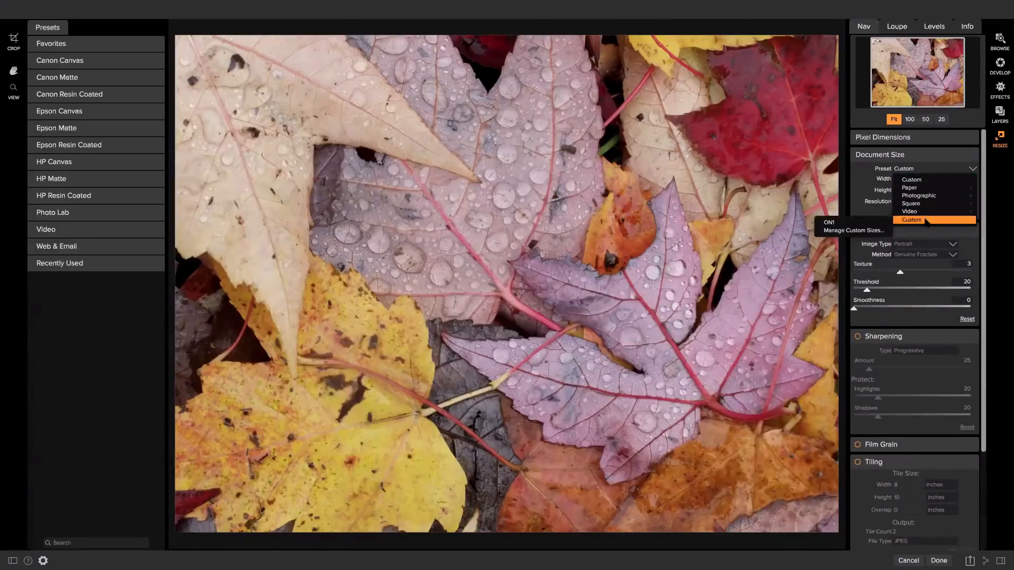
left_click(861, 223)
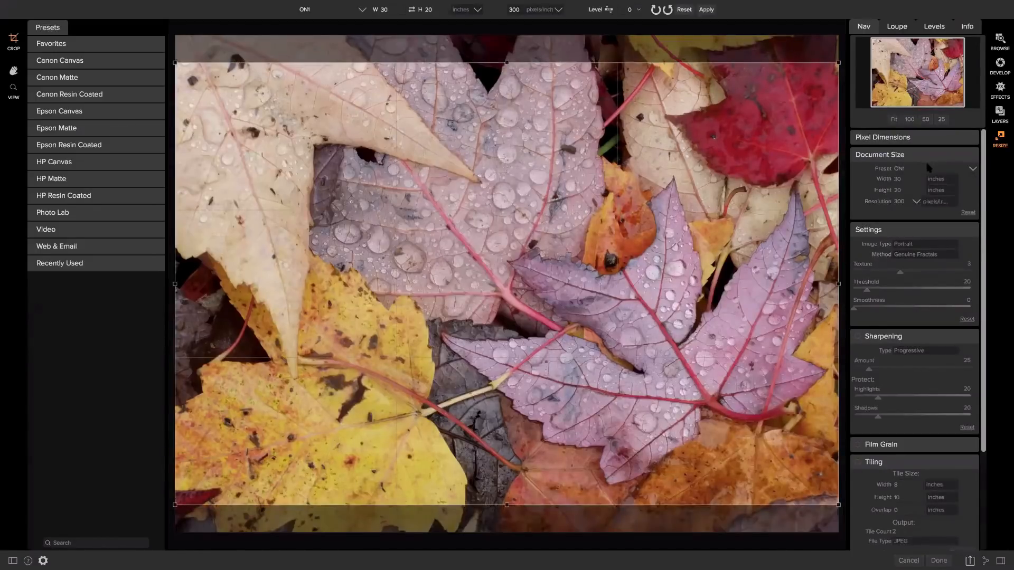
double_click(804, 169)
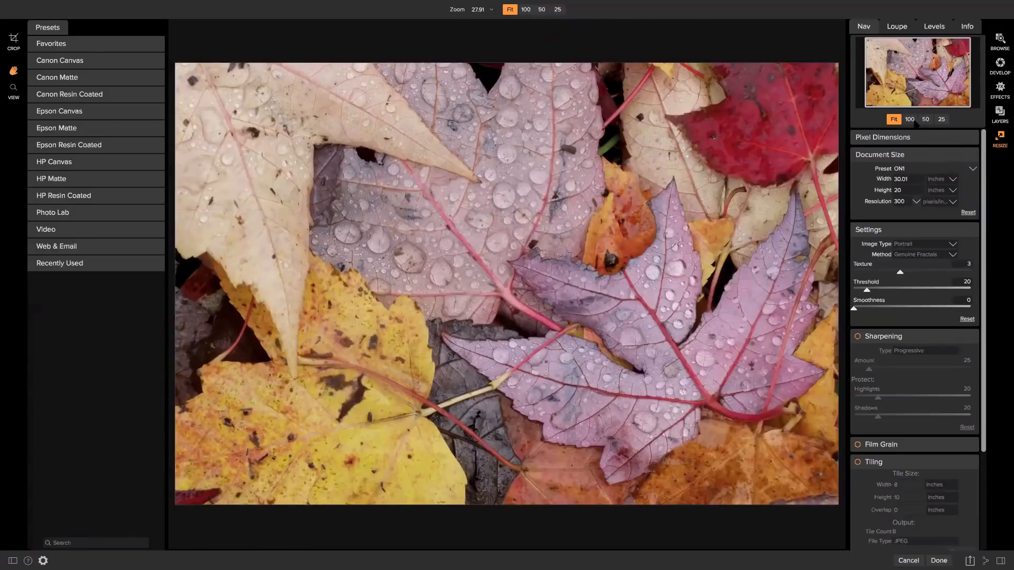
left_click(924, 119)
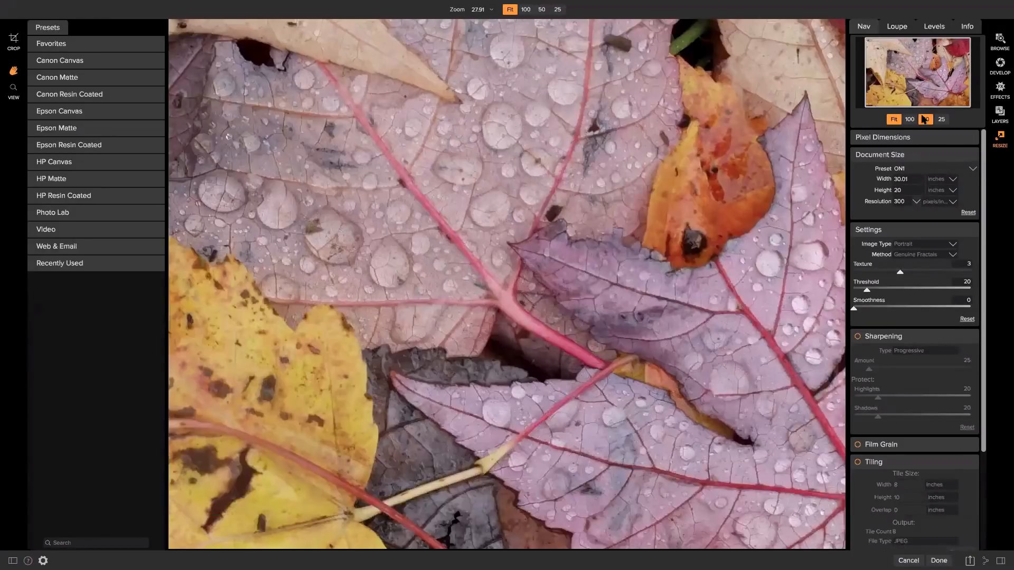
left_click(951, 180)
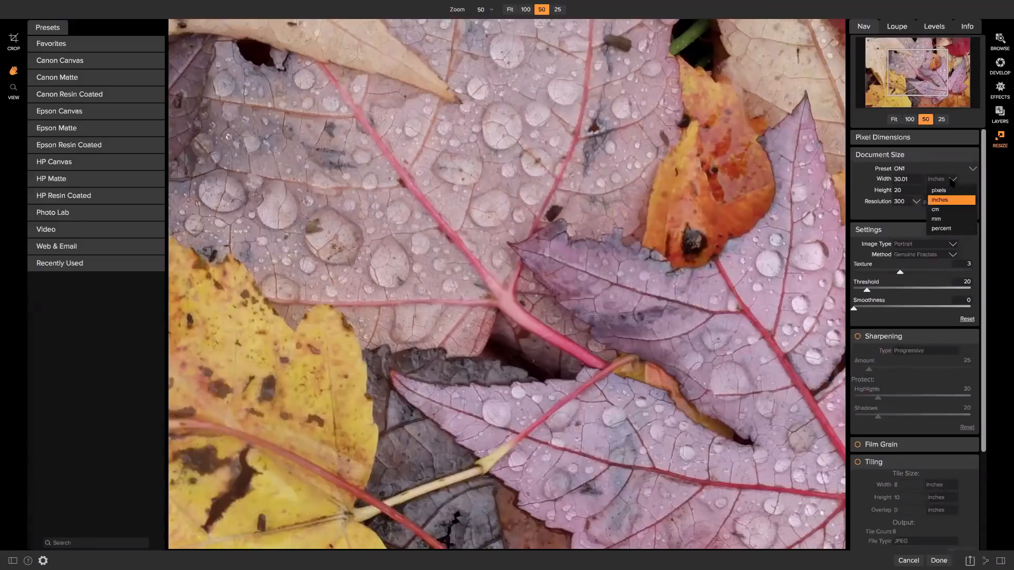
left_click(939, 228)
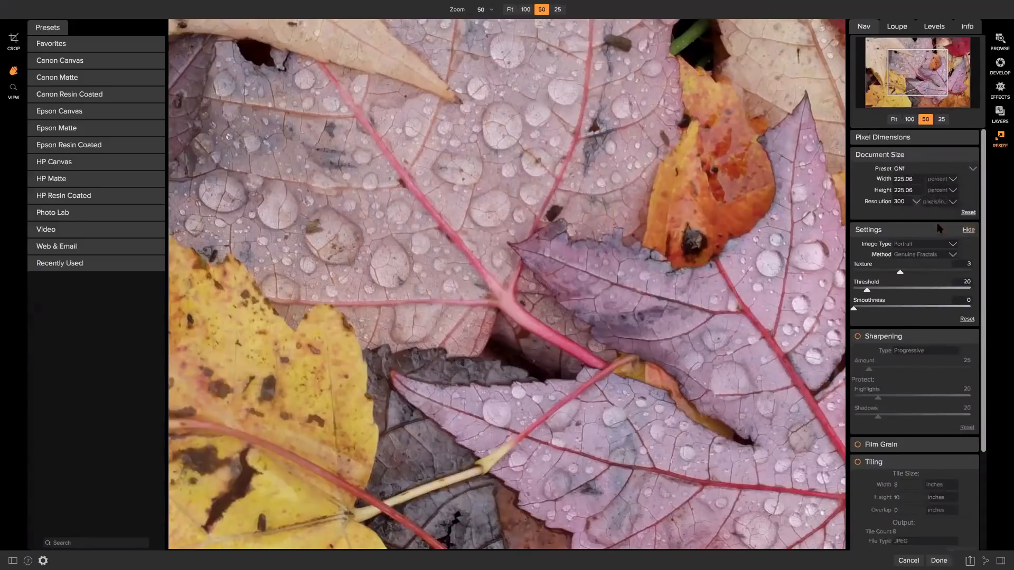
left_click(905, 180)
left_click(951, 179)
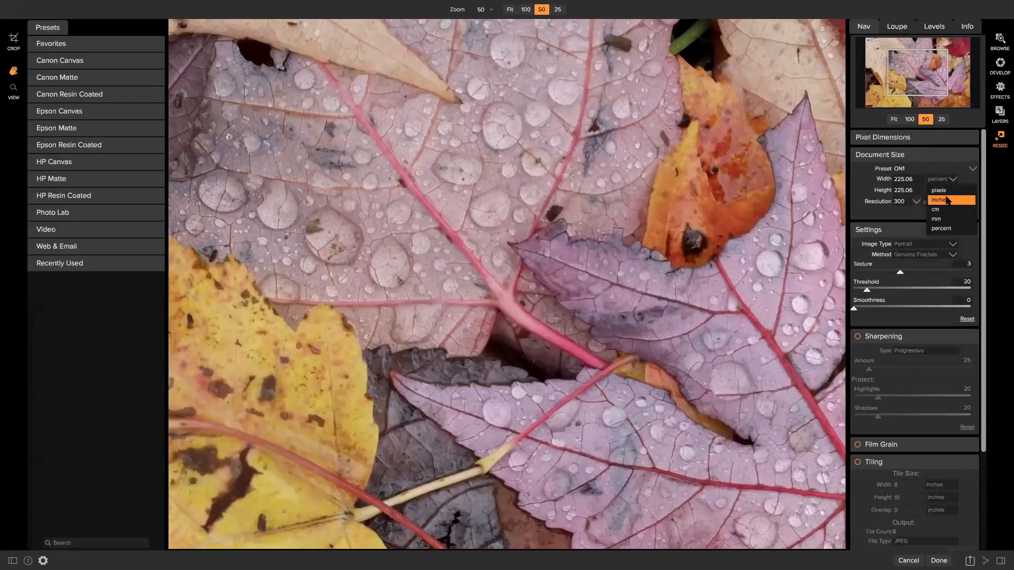
left_click(948, 199)
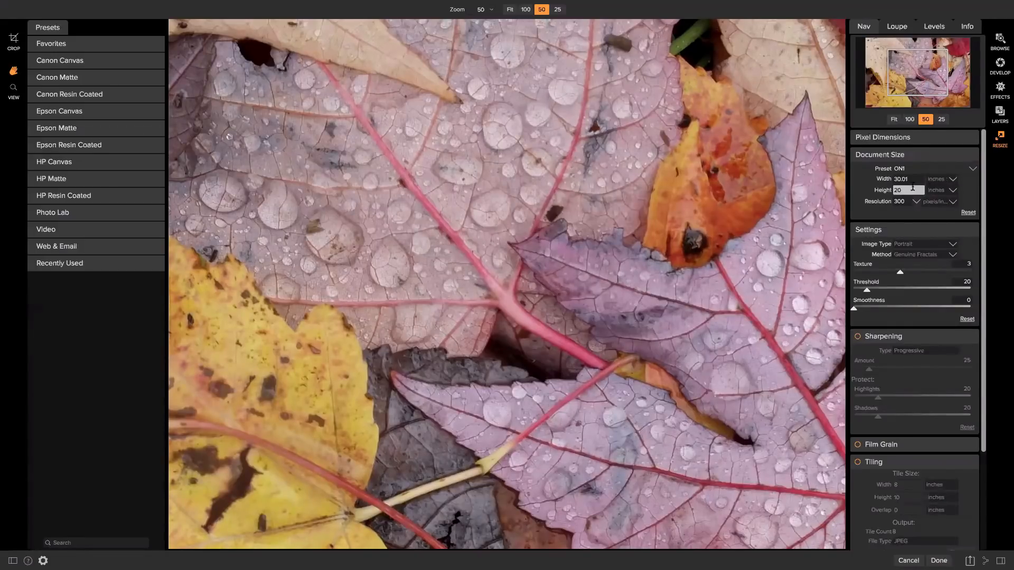
left_click(909, 119)
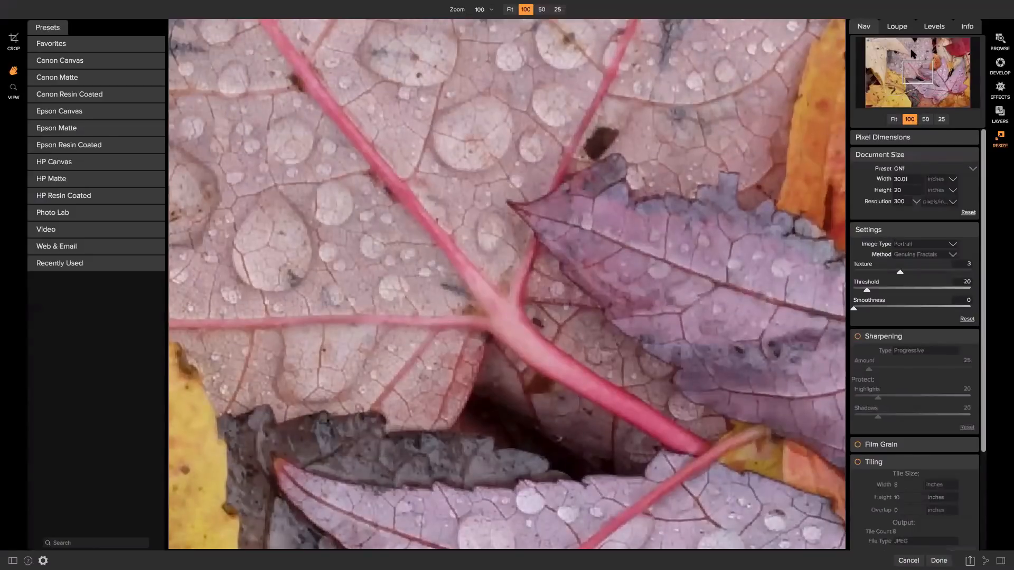
left_click(925, 119)
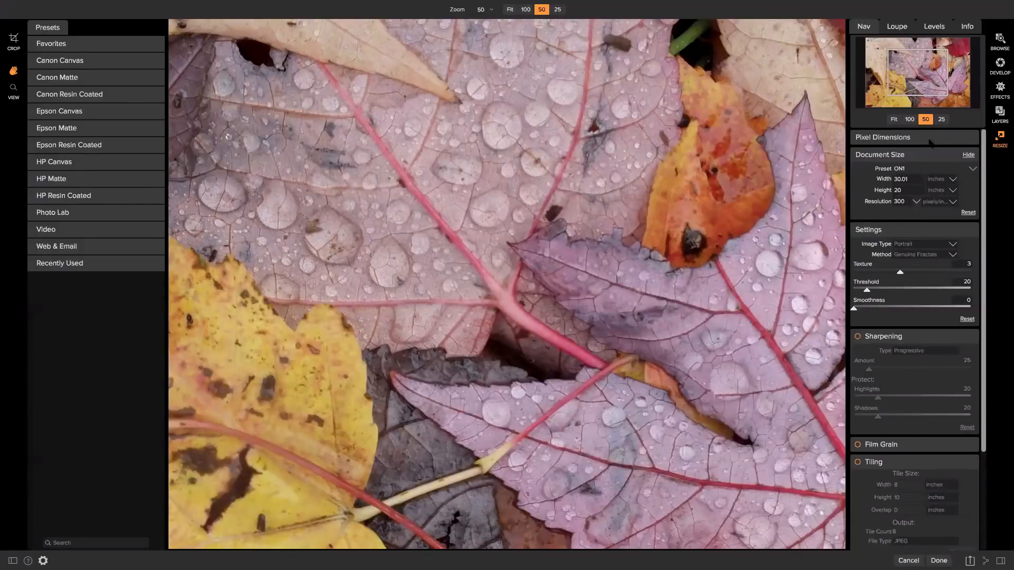
left_click(894, 119)
scroll(869, 370, "down", 1)
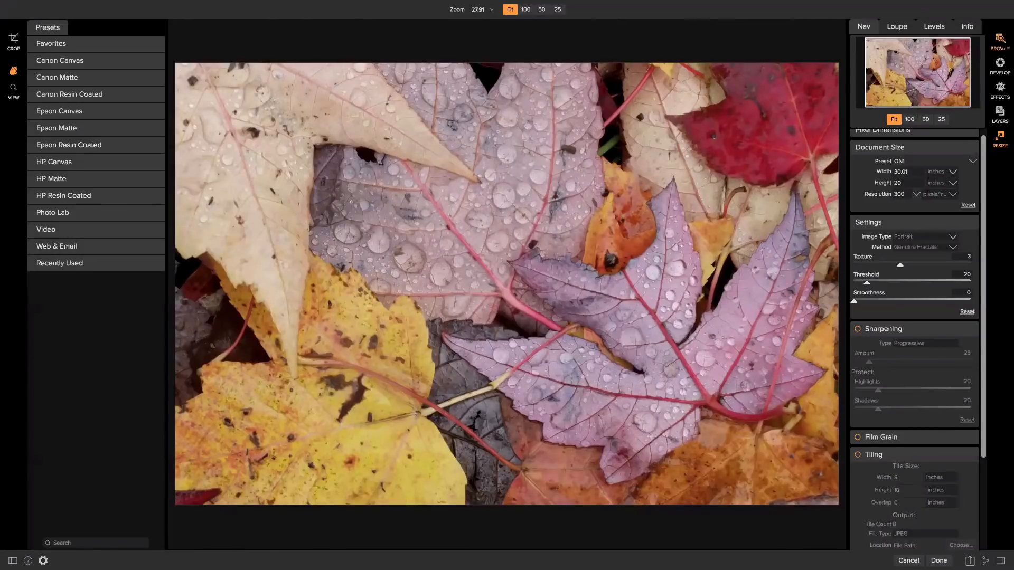
Switch from Resize back to the Landscapes folder in Browse.
left_click(1000, 41)
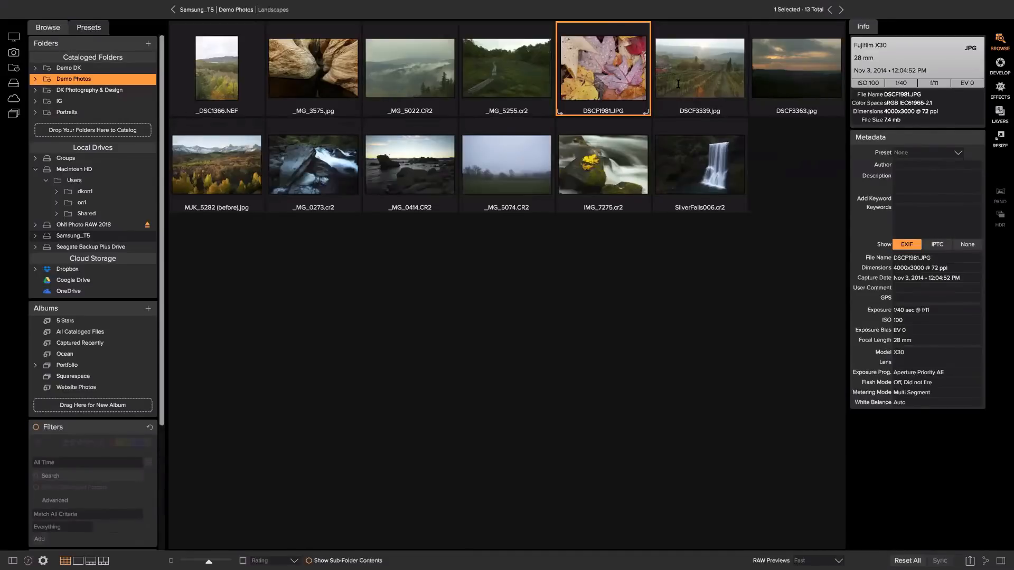
Open the 5 Stars album under Demo Photos and select the gorilla photo.
left_click(226, 9)
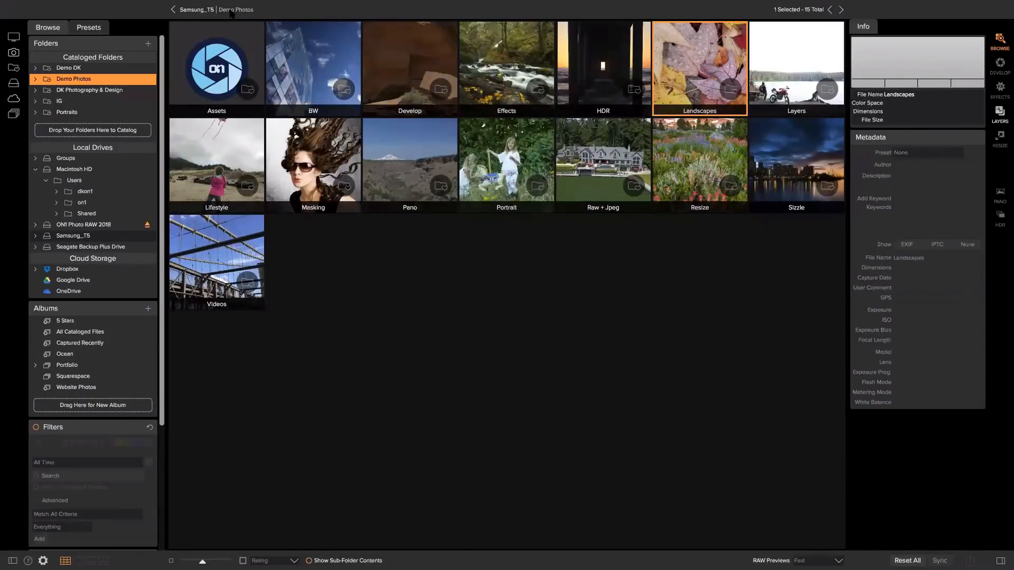
mouse_move(127, 3)
left_click(82, 321)
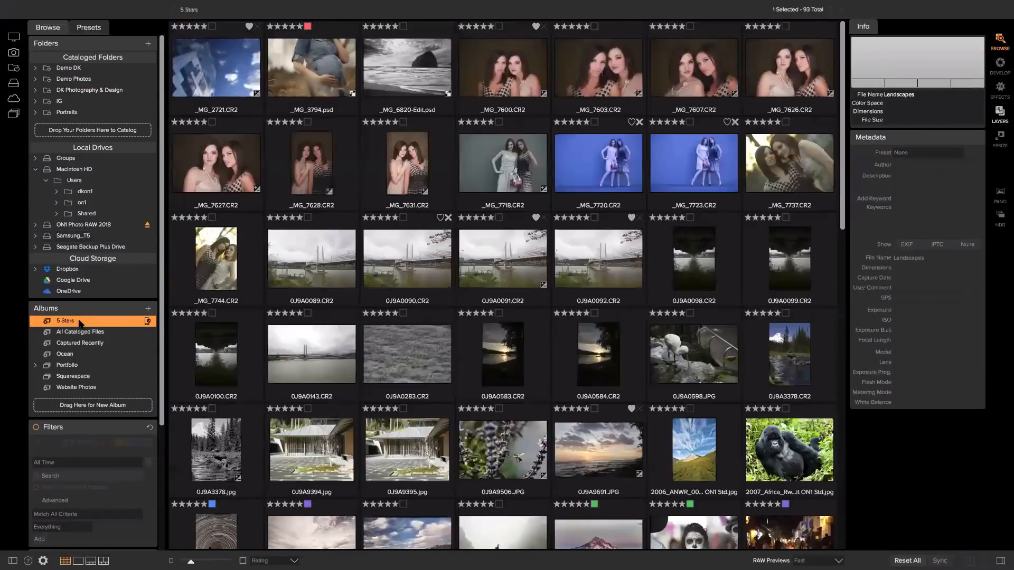
left_click(314, 69)
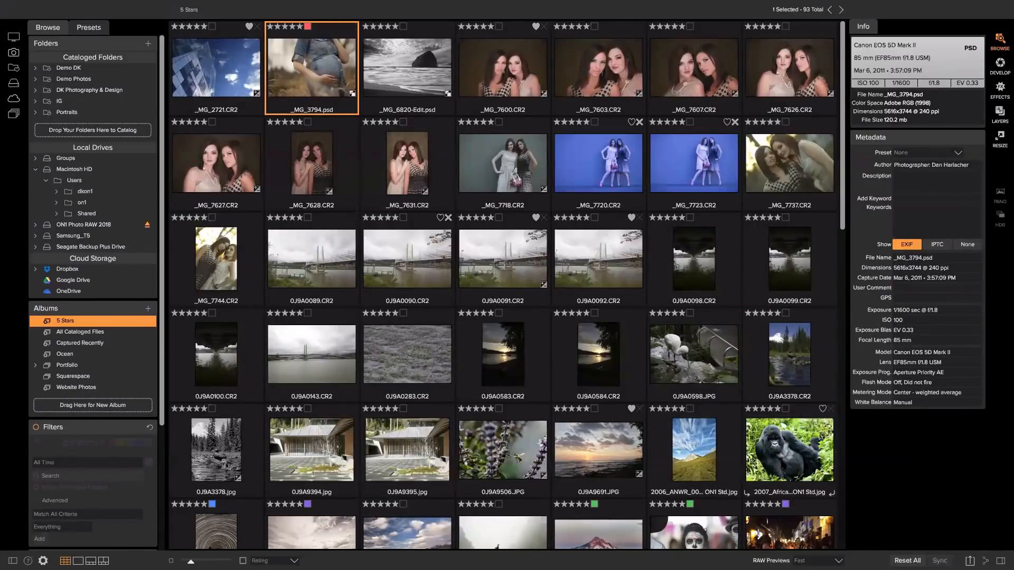
left_click(815, 433)
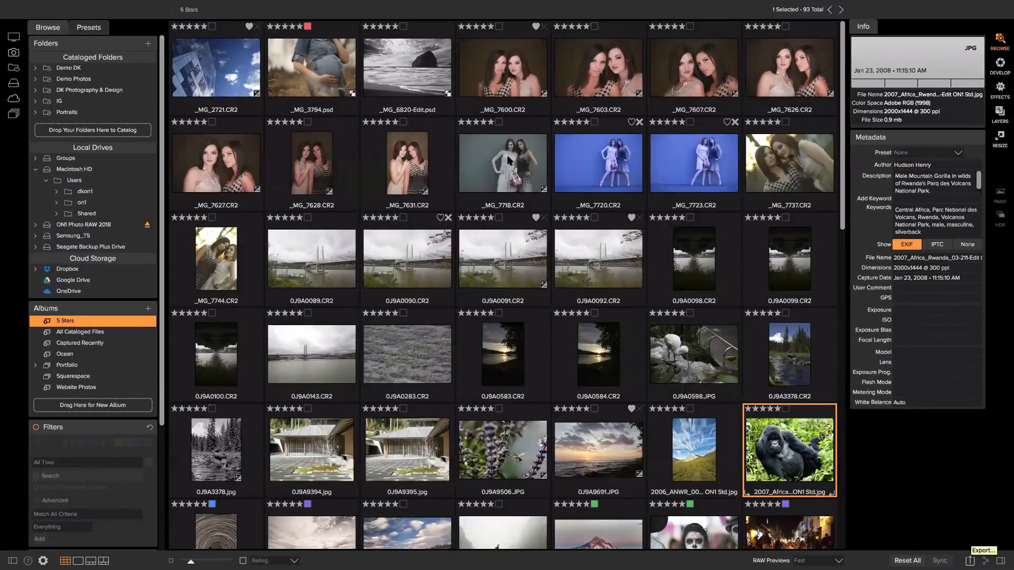
left_click(119, 5)
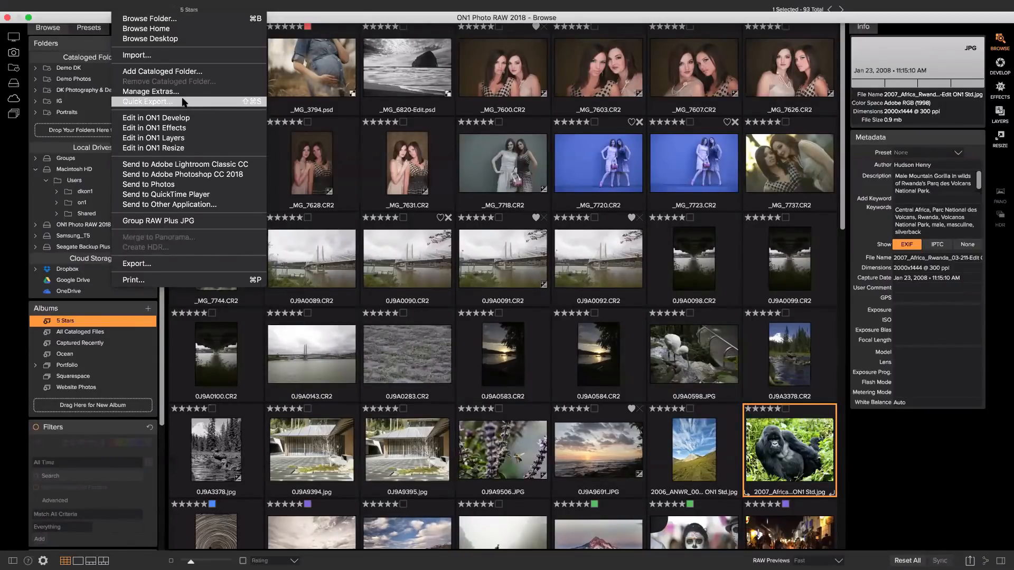
key("Escape")
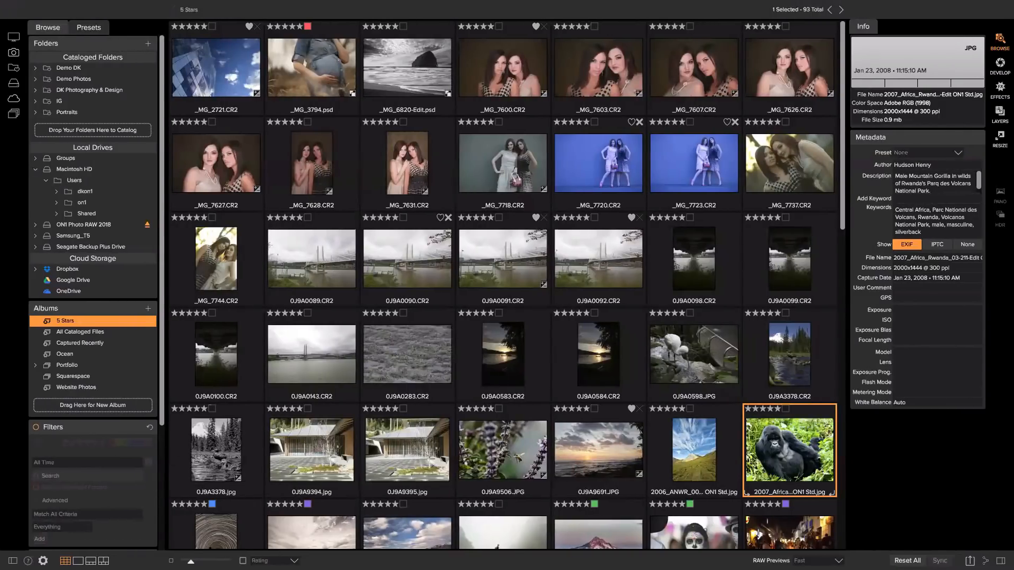
Open Export for the gorilla photo and reveal its 2000 × 1444 px, 300 ppi Photo Size.
left_click(970, 560)
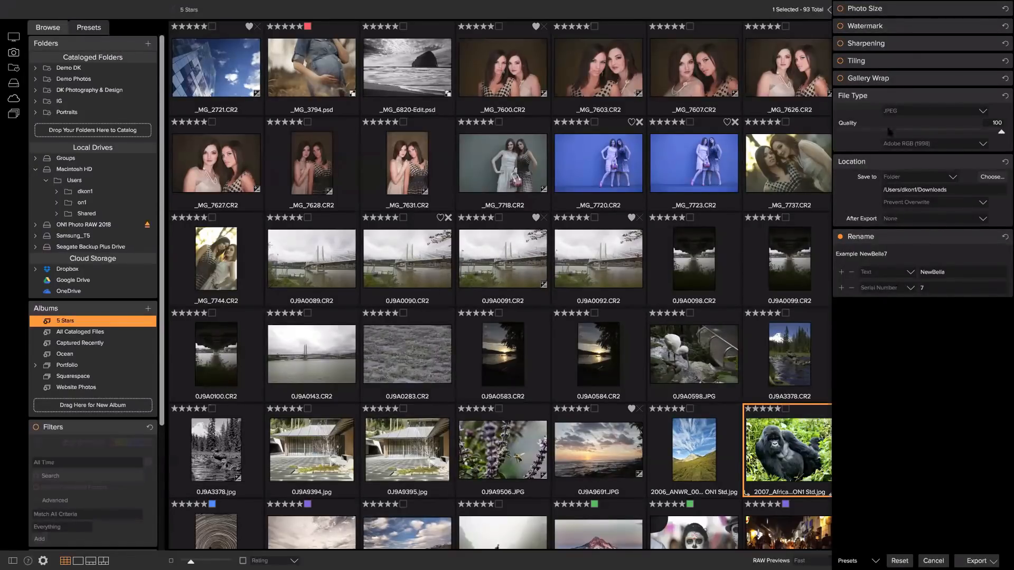
left_click(911, 11)
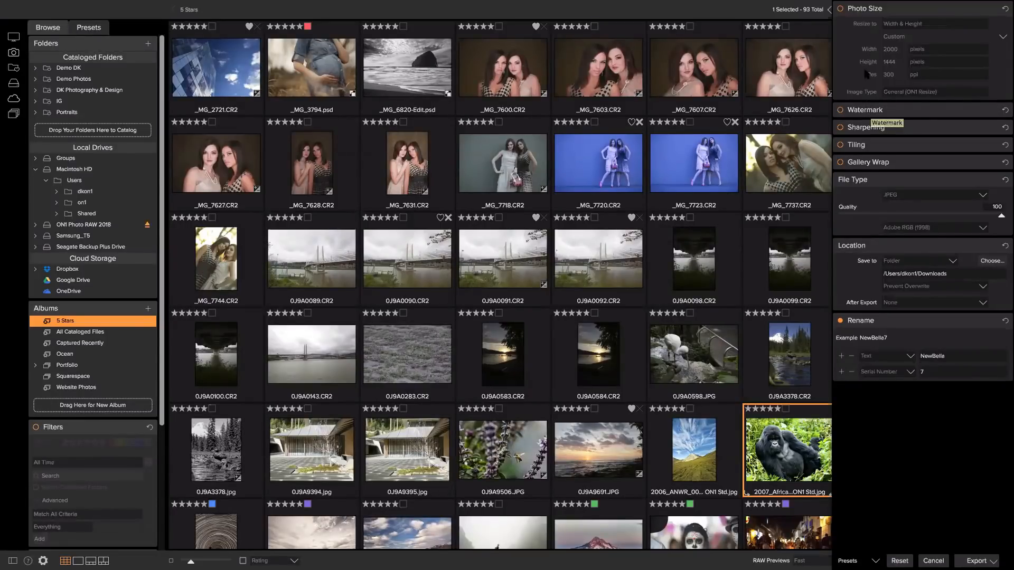
Enable the ON1 logo watermark with size 27 and opacity 51.
left_click(865, 111)
left_click(840, 111)
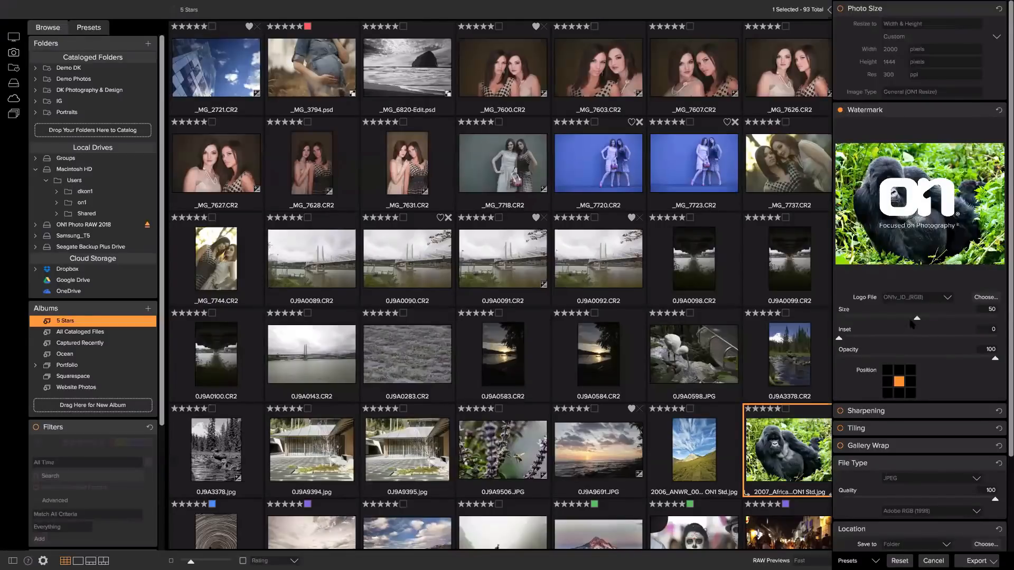
left_click_drag(910, 322, 881, 324)
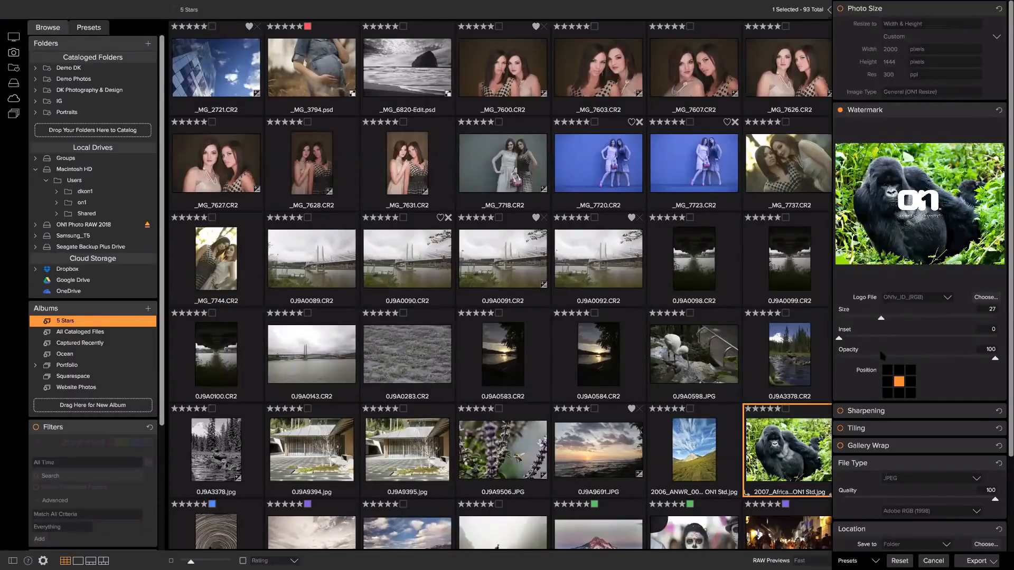
left_click_drag(993, 358, 919, 359)
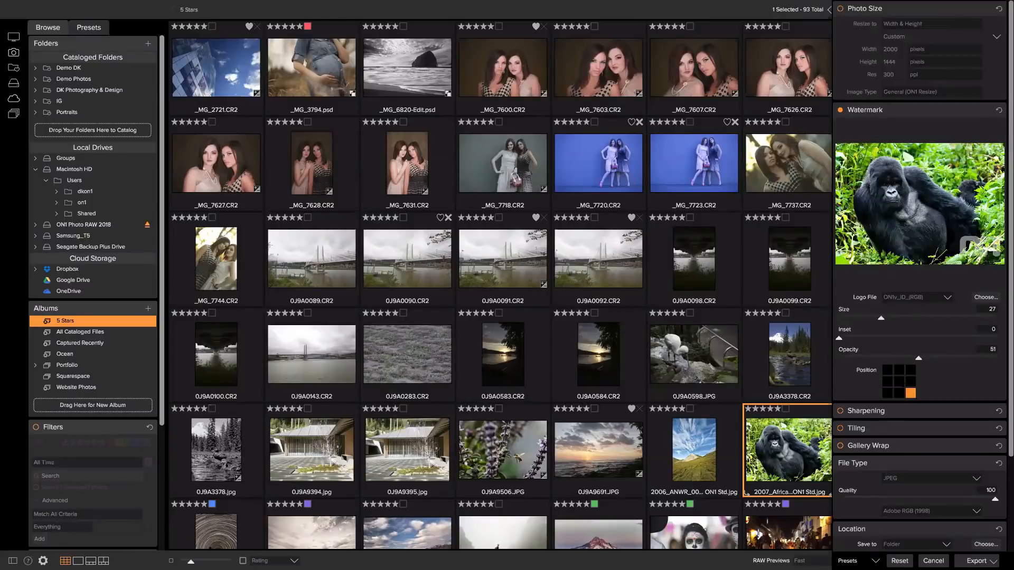
scroll(929, 392, "down", 3)
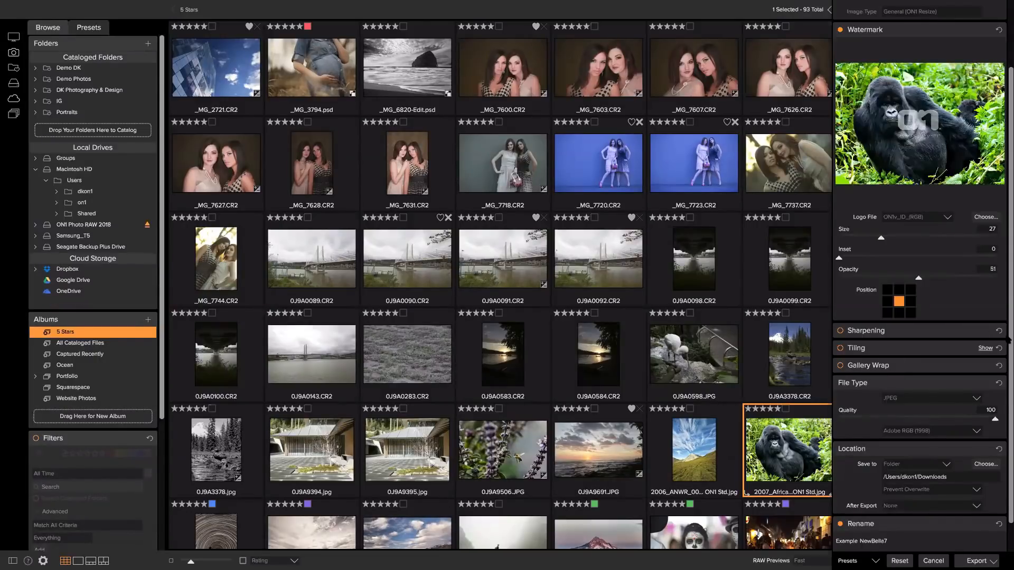
Keep JPEG as the file type and Adobe RGB (1998) as the colour space.
scroll(951, 349, "down", 2)
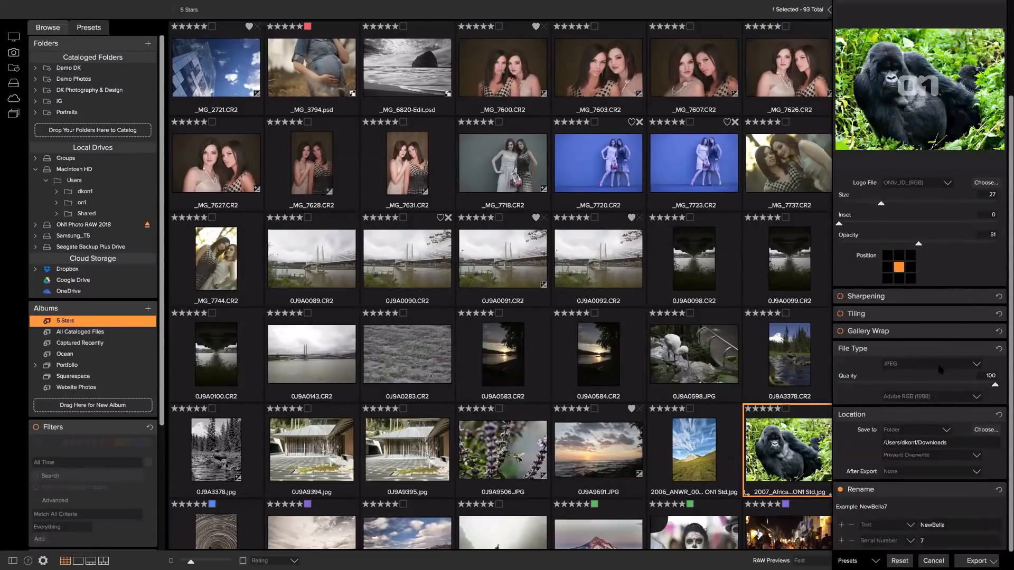
left_click(940, 522)
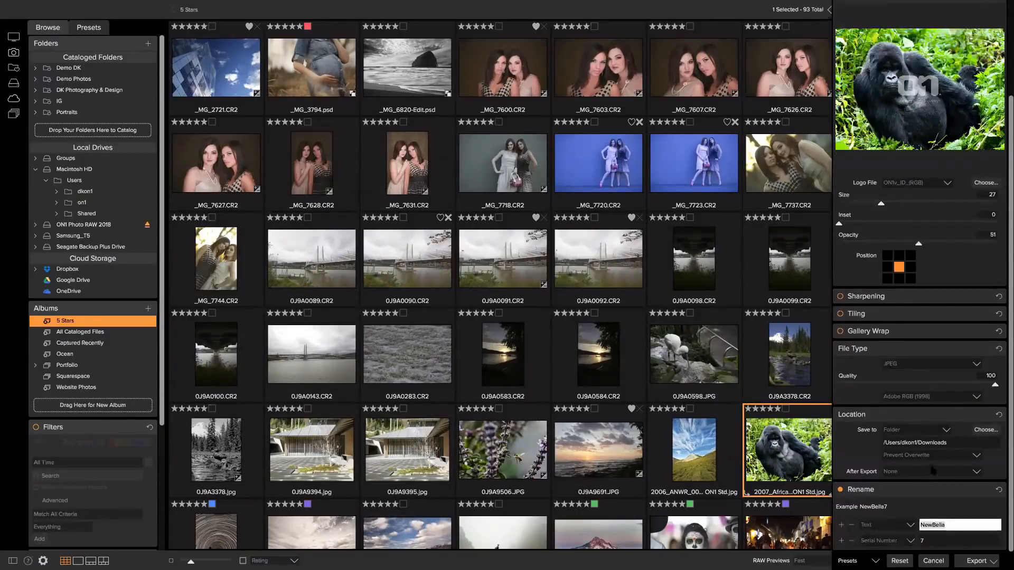
left_click(976, 365)
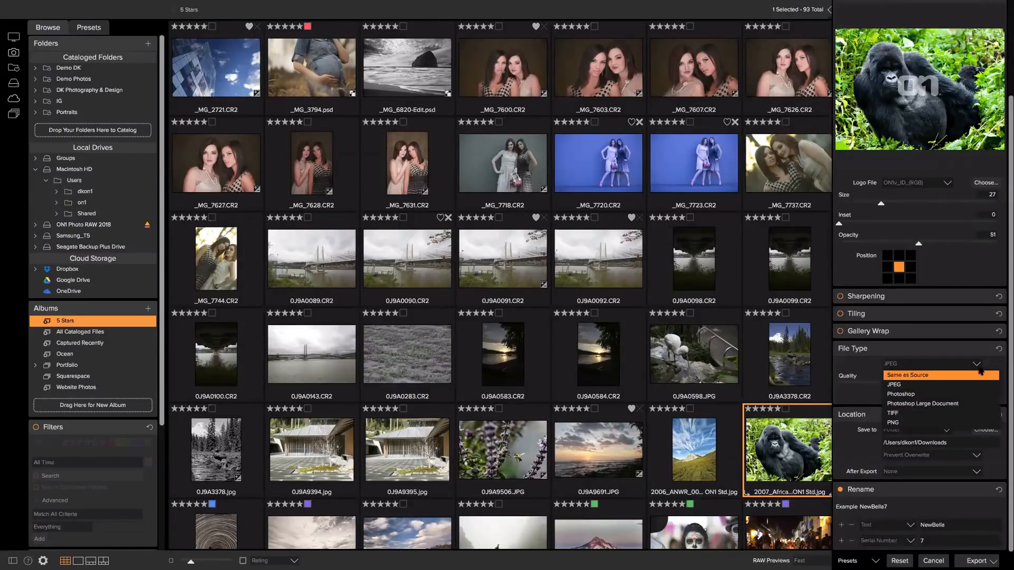
left_click(991, 369)
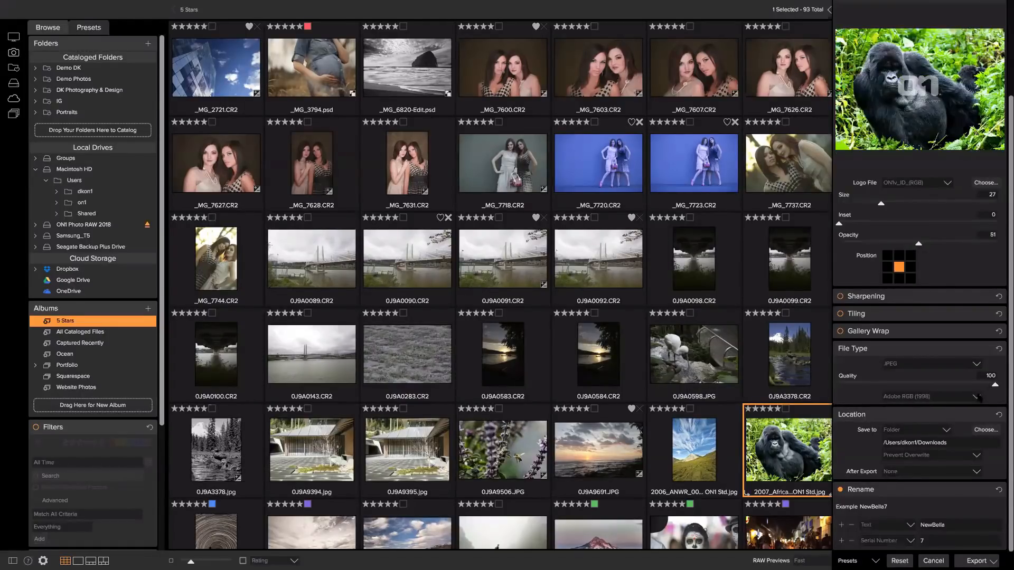
left_click(981, 397)
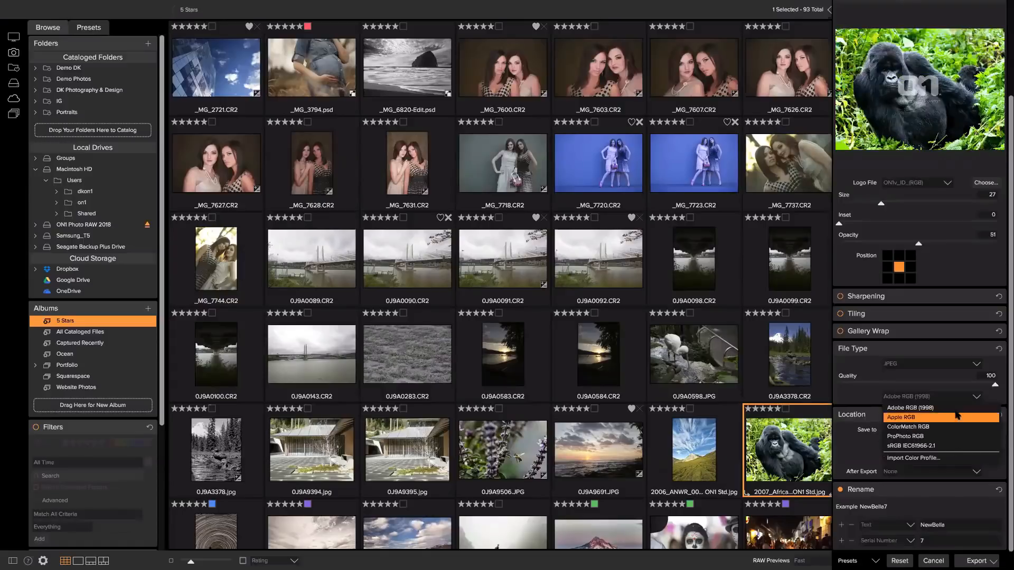
left_click(977, 407)
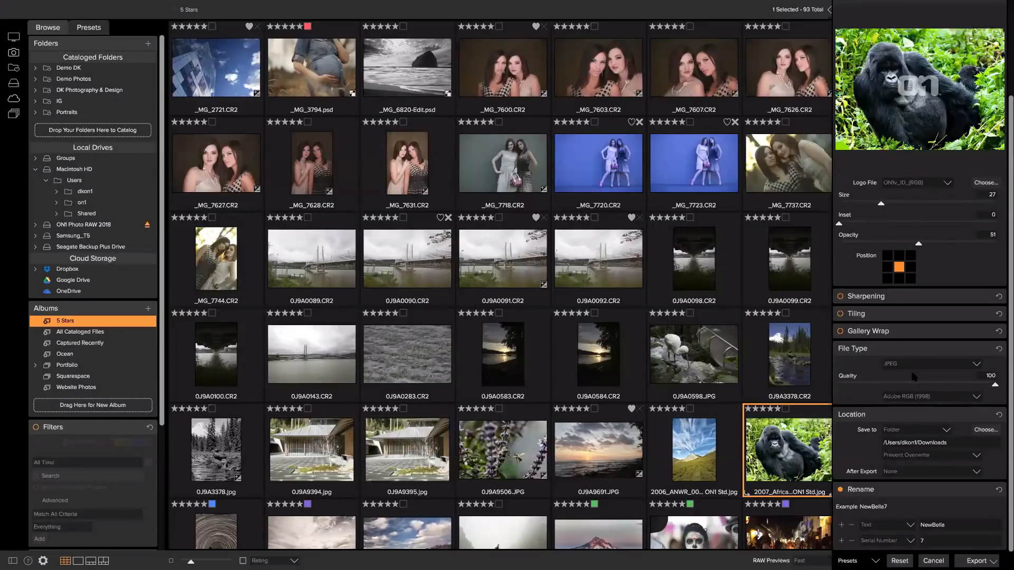
Replace the rename text NewBella with 'Gorilla' and remove the serial number.
mouse_move(50, 4)
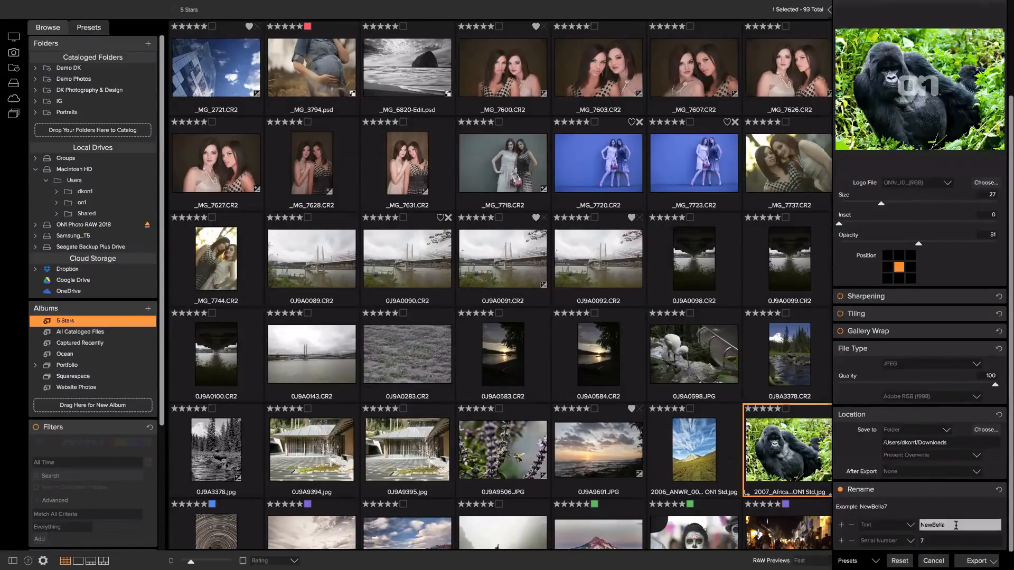
left_click_drag(956, 525, 917, 528)
type("Gorilla")
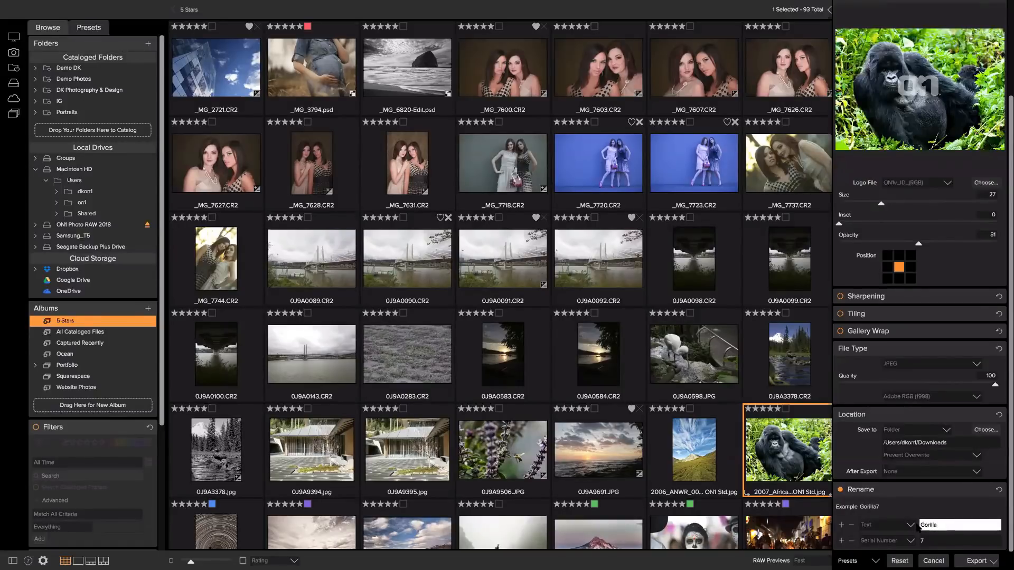
left_click(851, 541)
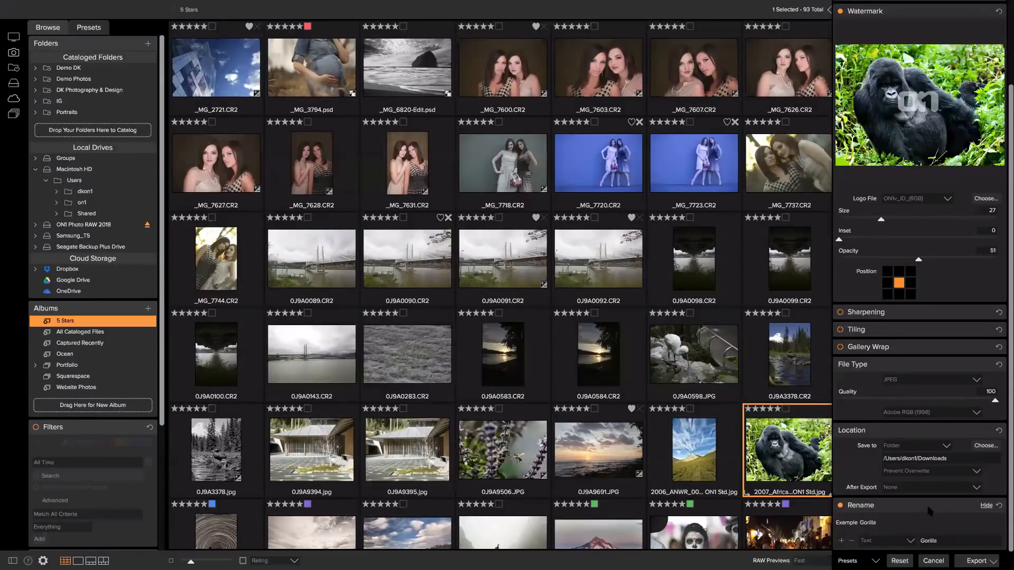
Scroll through the export settings to review them, then cancel back to the 5 Stars album.
scroll(924, 505, "up", 3)
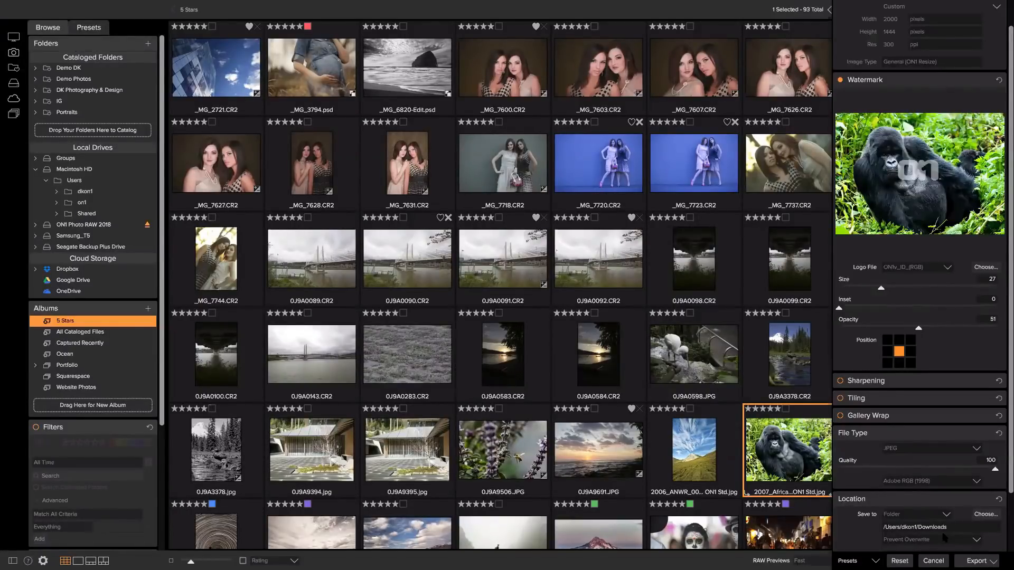
scroll(966, 517, "down", 3)
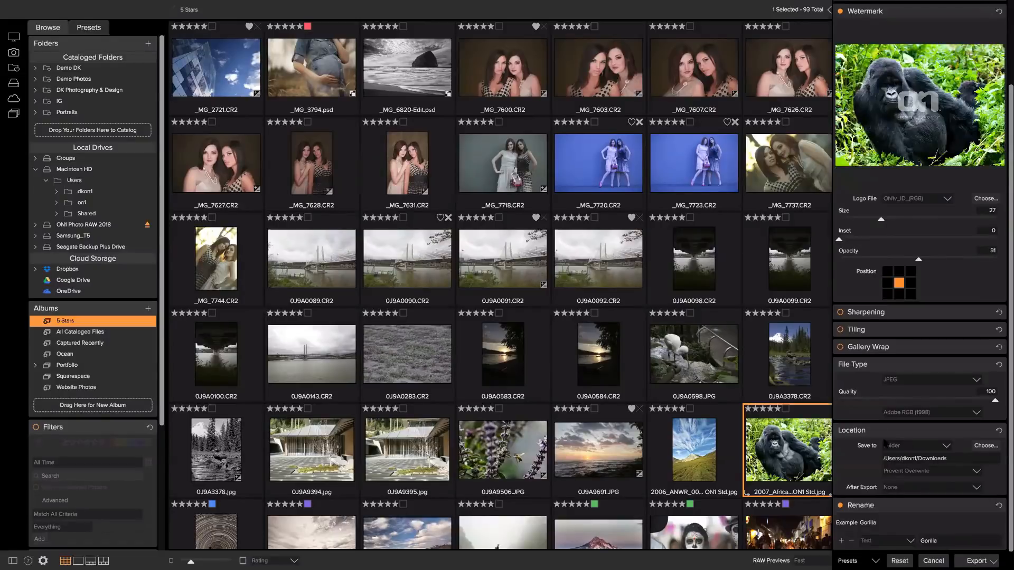
left_click(933, 561)
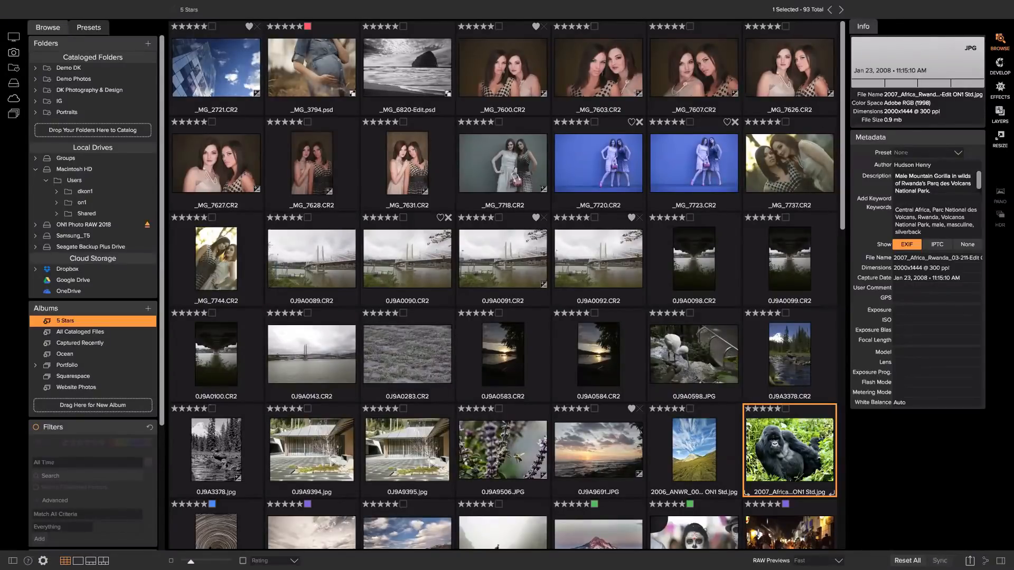
Open _MG_7600.CR2 in Develop and expand the Details settings.
left_click(521, 97)
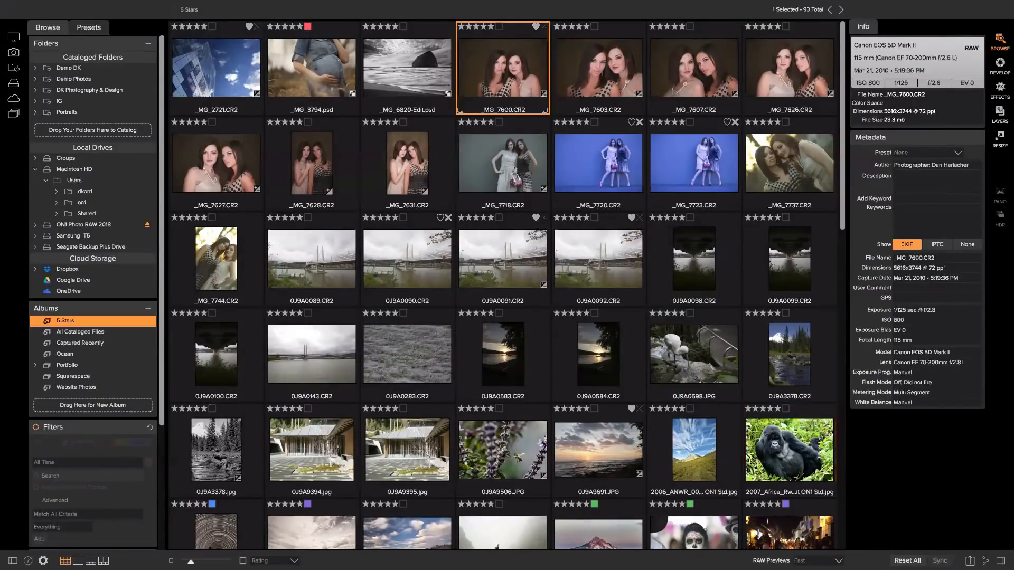
left_click(1000, 66)
scroll(881, 295, "down", 3)
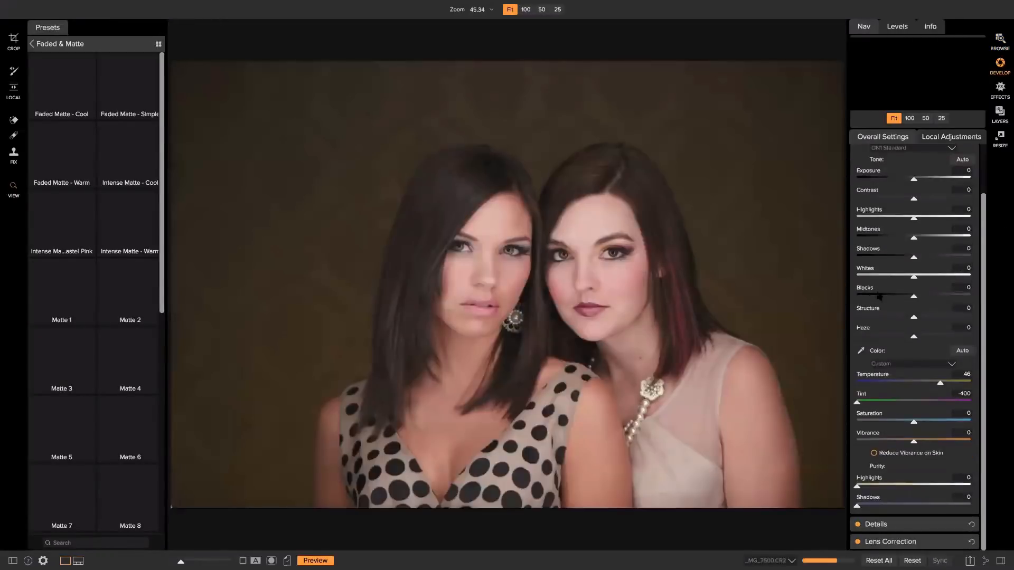
left_click(881, 526)
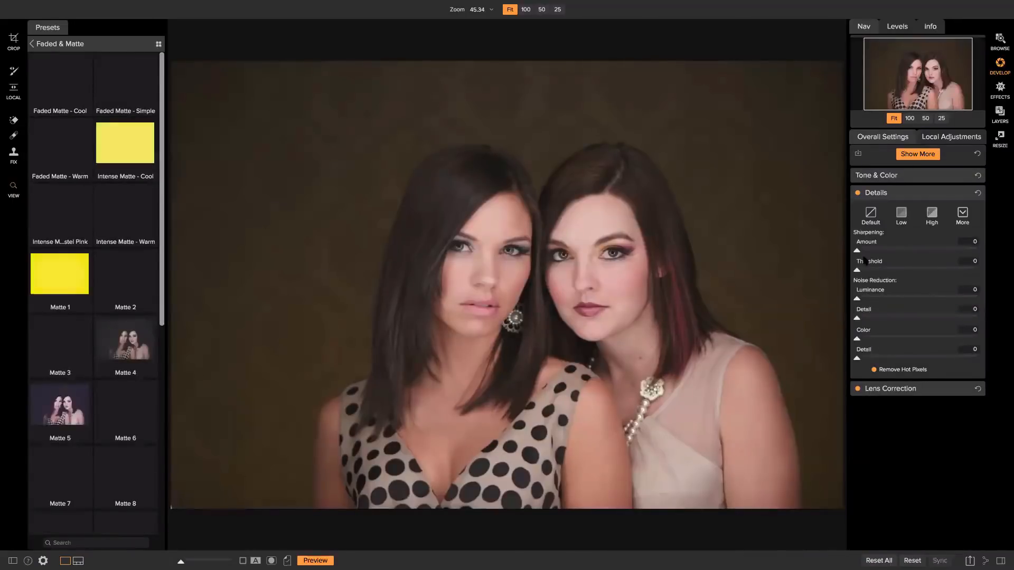
Set luminance noise reduction 9, colour noise 6, sharpening amount 8, and apply the Default preset.
mouse_move(857, 299)
left_mouse_down()
mouse_move(859, 318)
mouse_move(866, 302)
left_mouse_up()
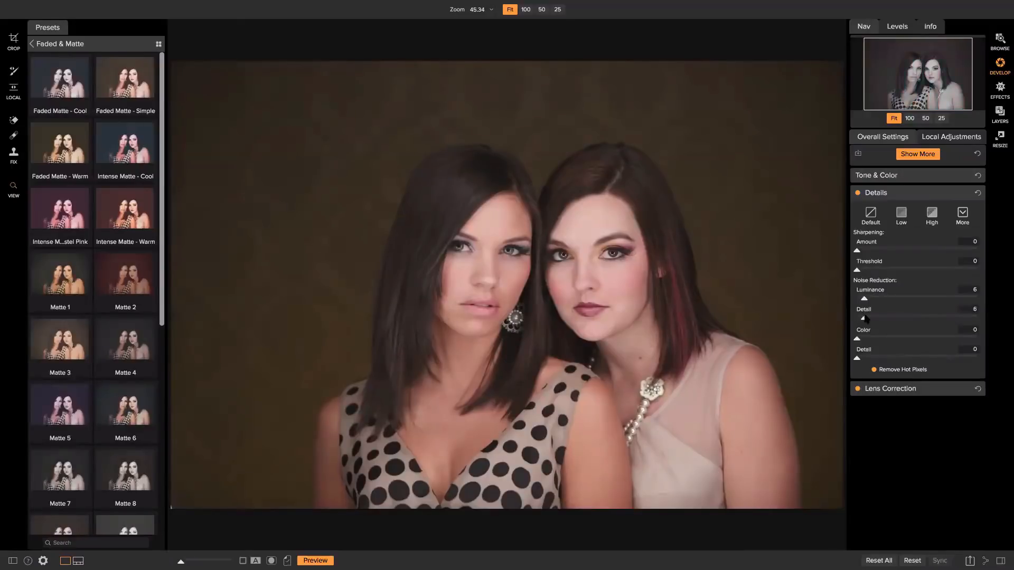
left_click_drag(860, 318, 863, 359)
left_click_drag(868, 339, 865, 340)
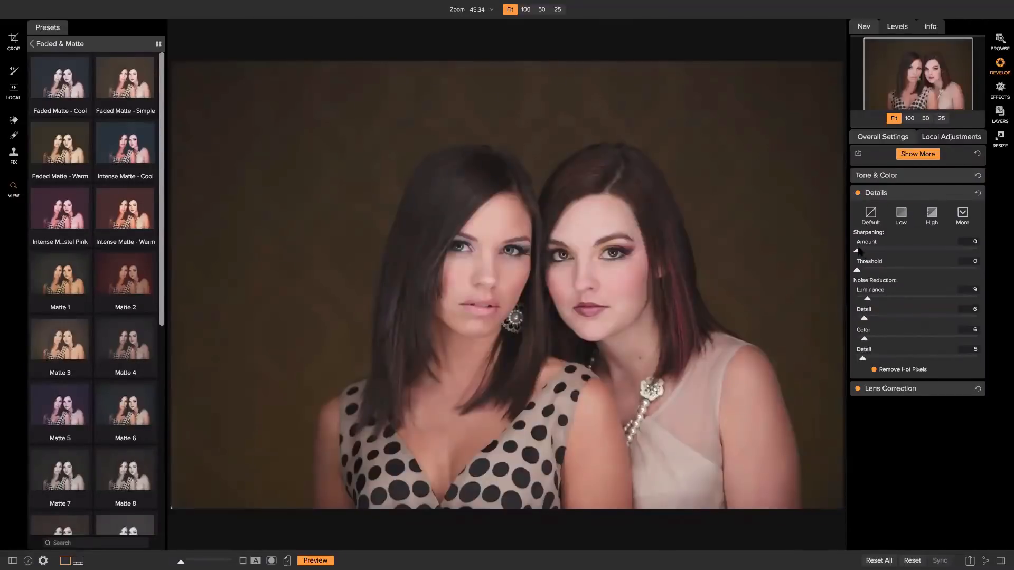
left_click_drag(857, 250, 861, 271)
left_click_drag(865, 252, 868, 252)
left_click(868, 216)
In Effects, add a Noise Reduction filter to the portrait, then remove it.
left_click(999, 90)
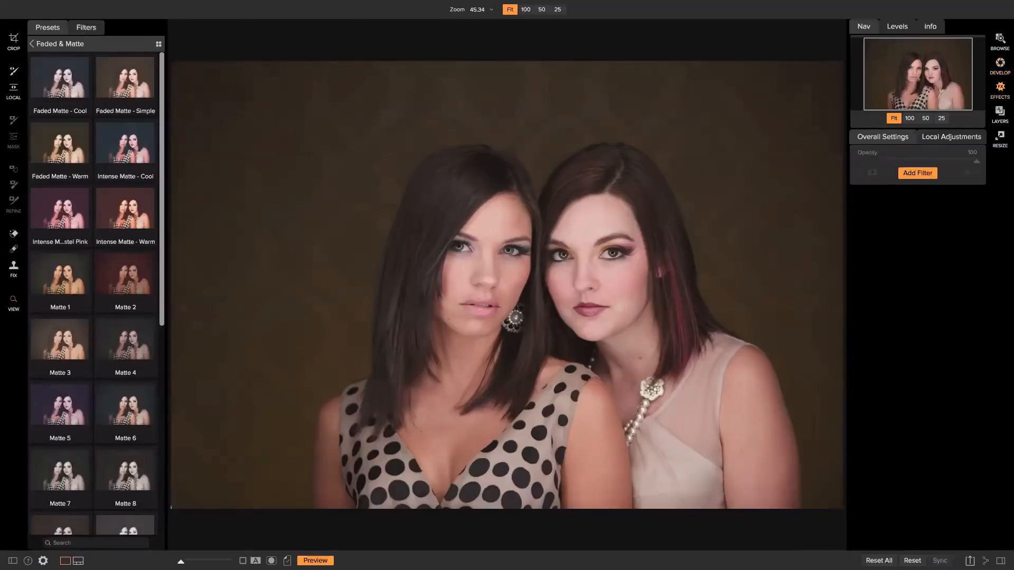
left_click(908, 174)
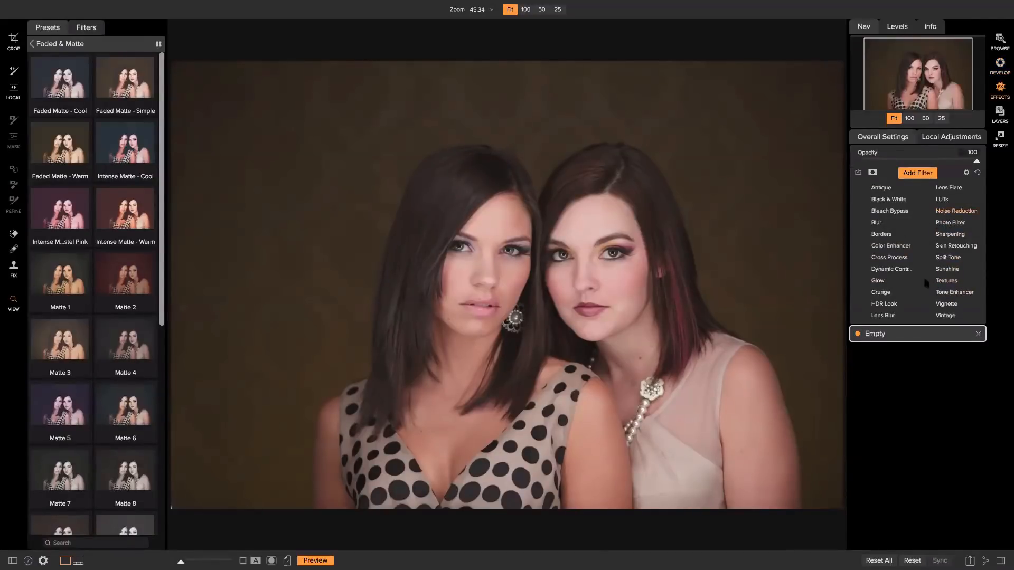
left_click(946, 211)
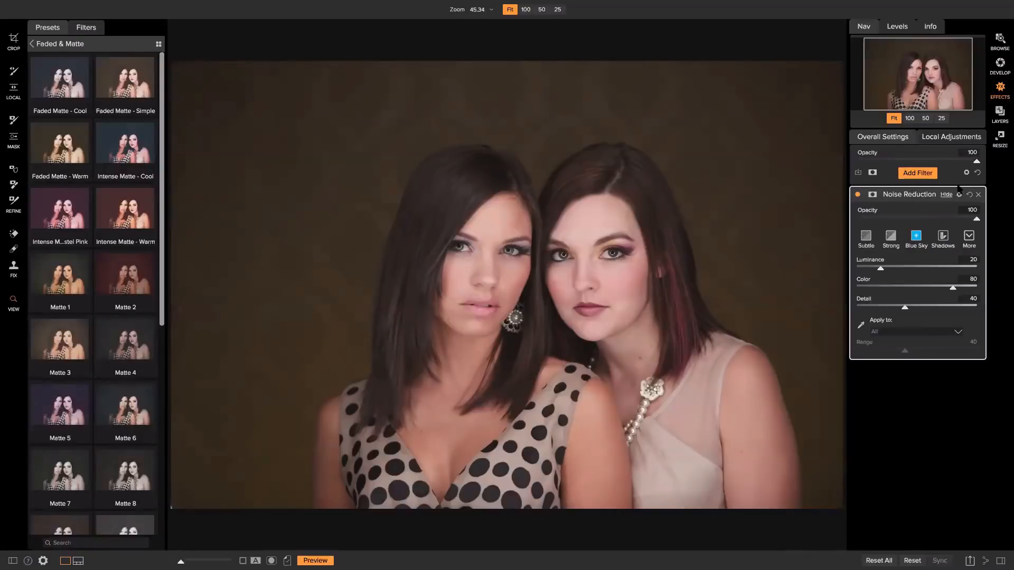
left_click(978, 195)
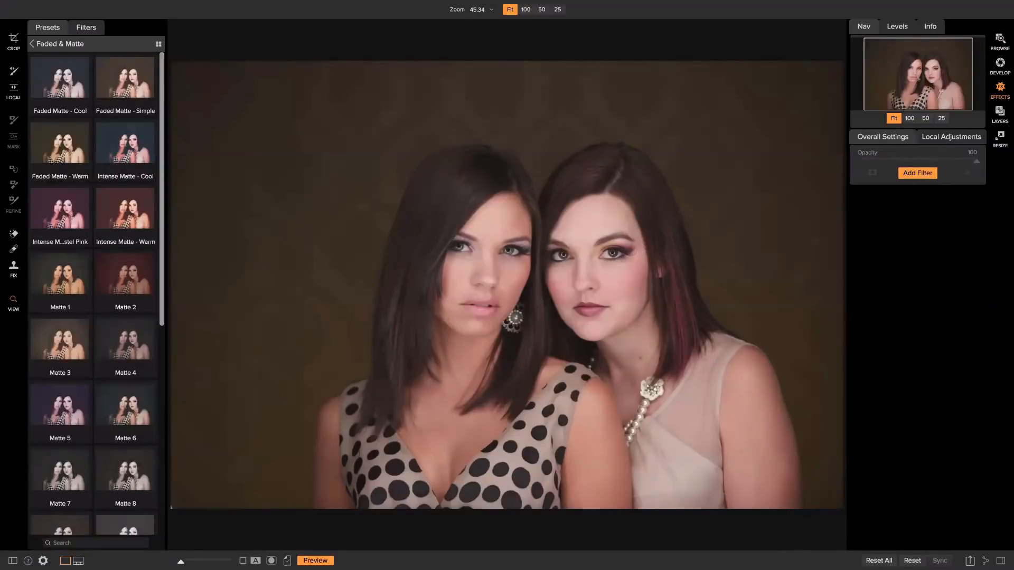